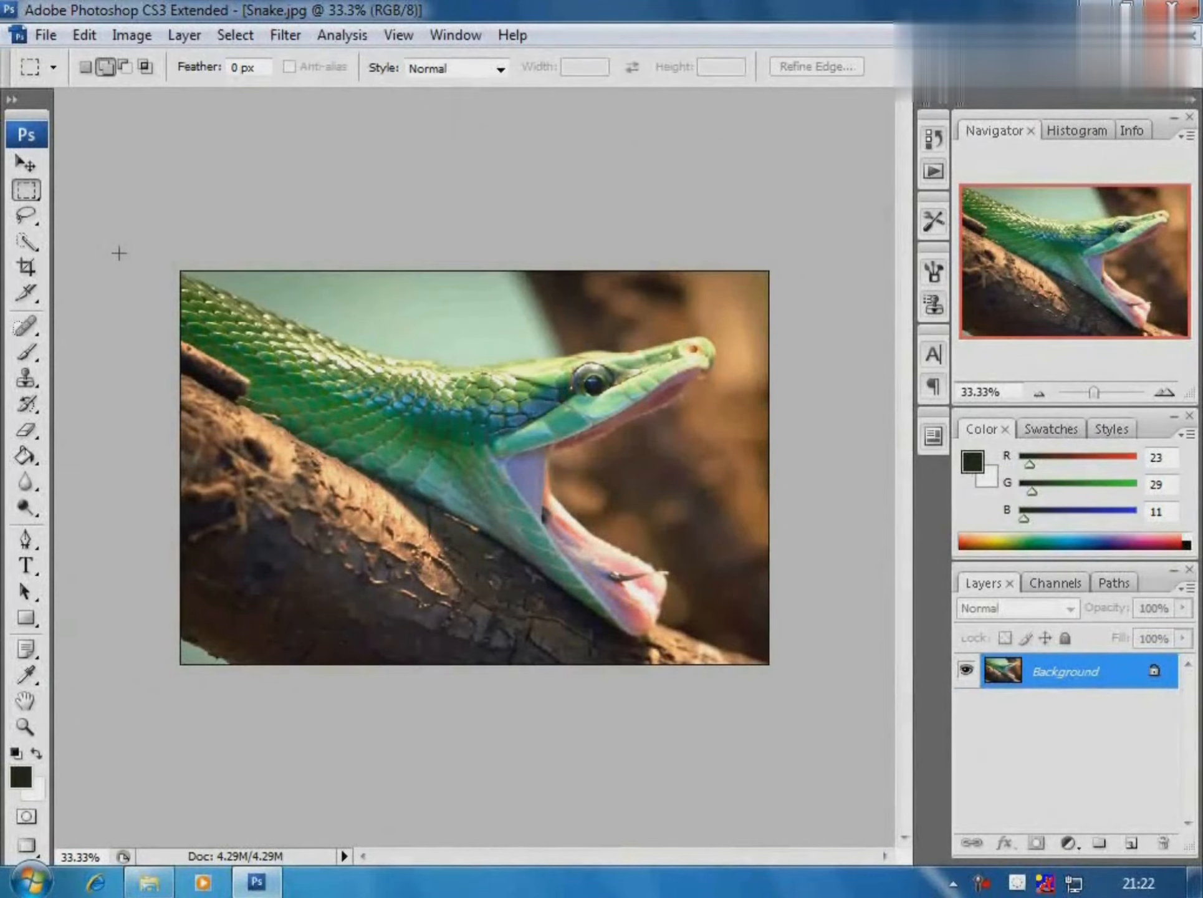
Step: Select the snake's head and neck with a loose freehand Lasso outline and copy the selection
click(26, 212)
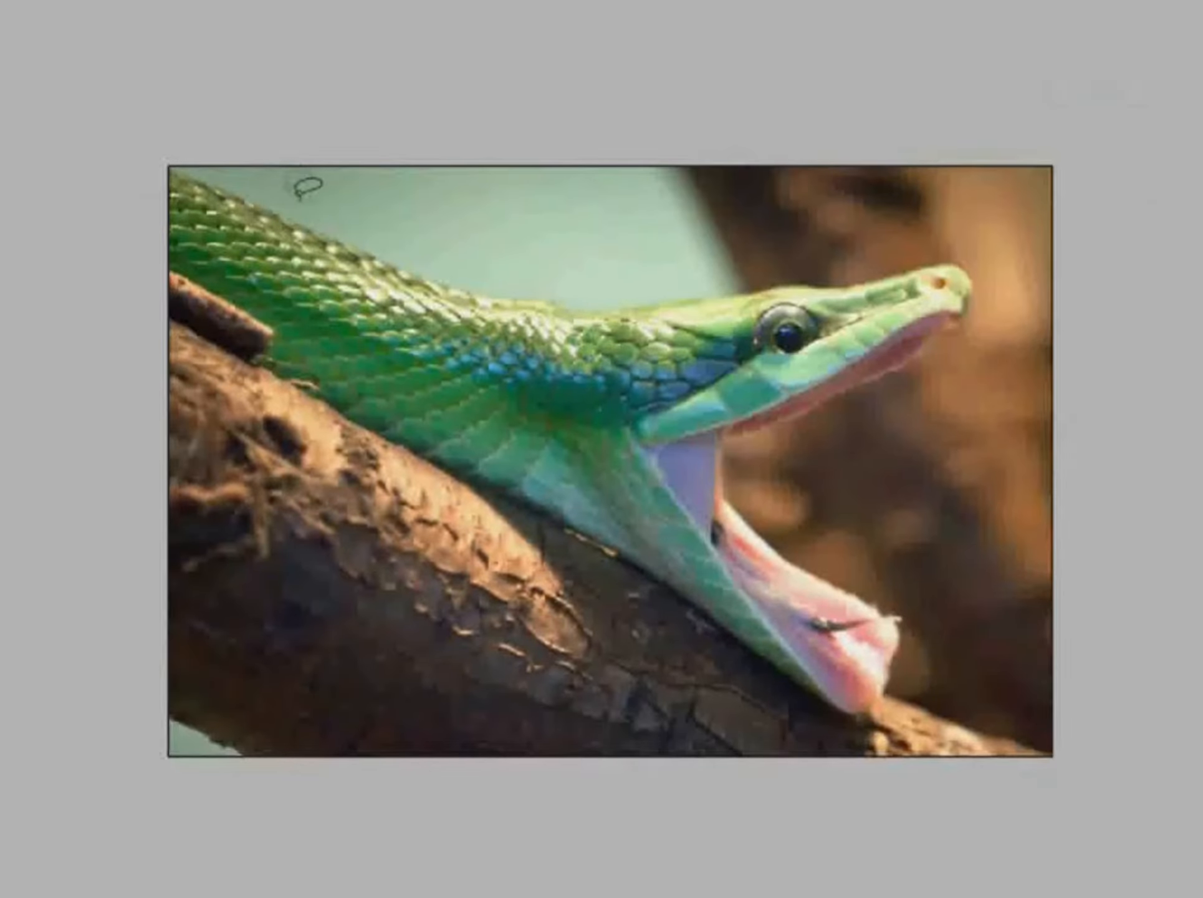
mouse_move(302, 207)
mouse_down()
mouse_move(423, 244)
mouse_move(598, 272)
mouse_move(736, 274)
mouse_move(916, 242)
mouse_move(980, 255)
mouse_move(991, 314)
mouse_move(942, 367)
mouse_move(772, 444)
mouse_move(752, 474)
mouse_move(787, 521)
mouse_move(887, 571)
mouse_move(928, 618)
mouse_move(911, 698)
mouse_move(868, 721)
mouse_move(818, 724)
mouse_move(743, 693)
mouse_move(673, 626)
mouse_move(484, 497)
mouse_move(384, 473)
mouse_move(255, 390)
mouse_move(170, 313)
mouse_move(169, 269)
mouse_move(246, 168)
mouse_move(298, 186)
mouse_up()
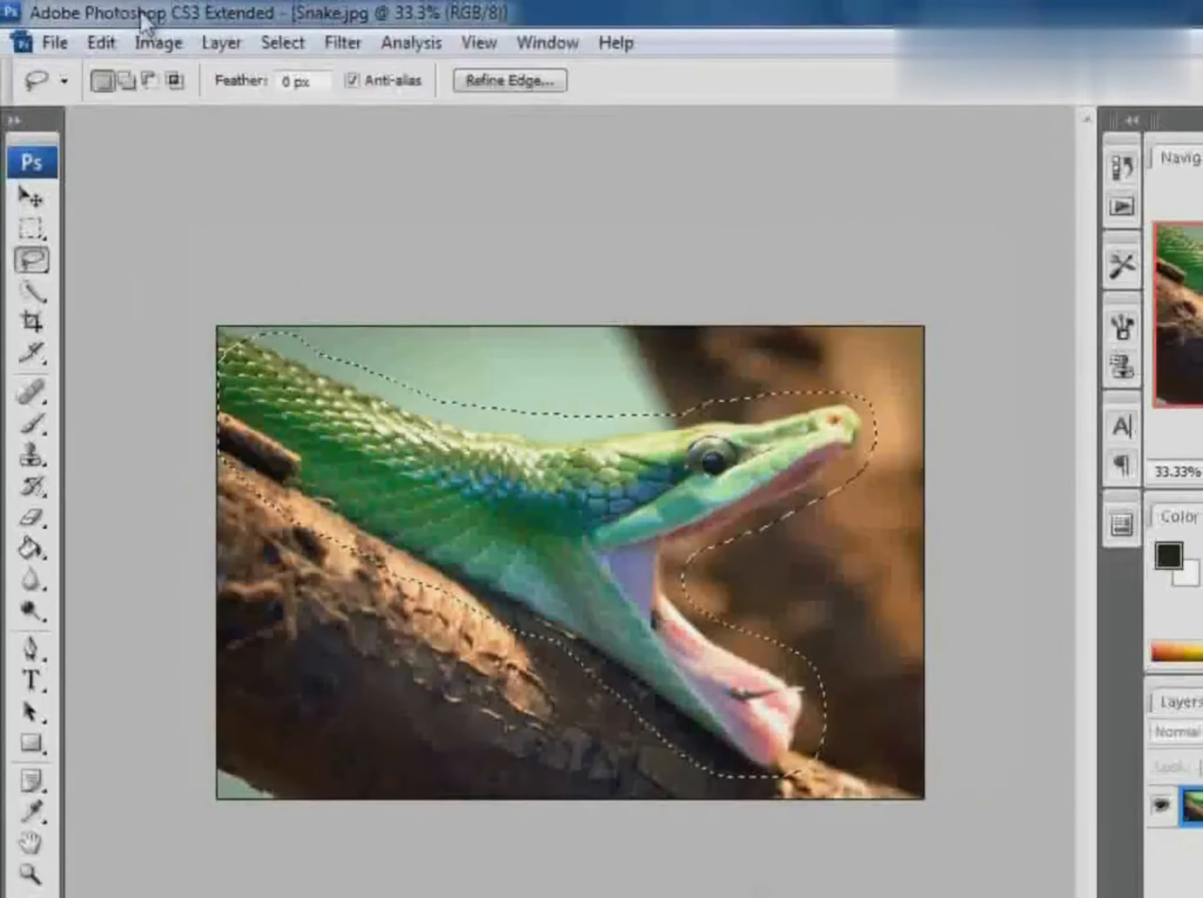
click(100, 43)
click(133, 232)
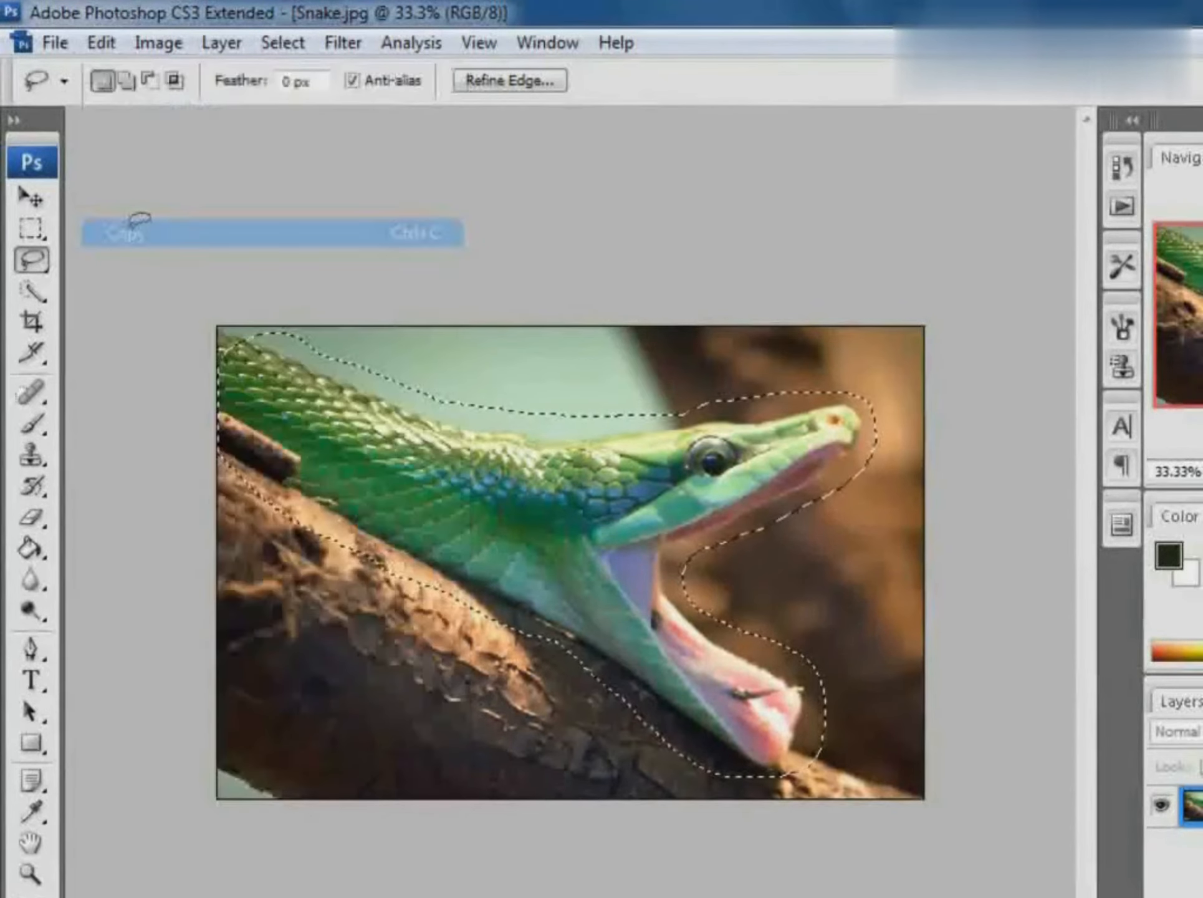
Step: Switch to Dog.jpg and paste the copied snake head into it
click(548, 43)
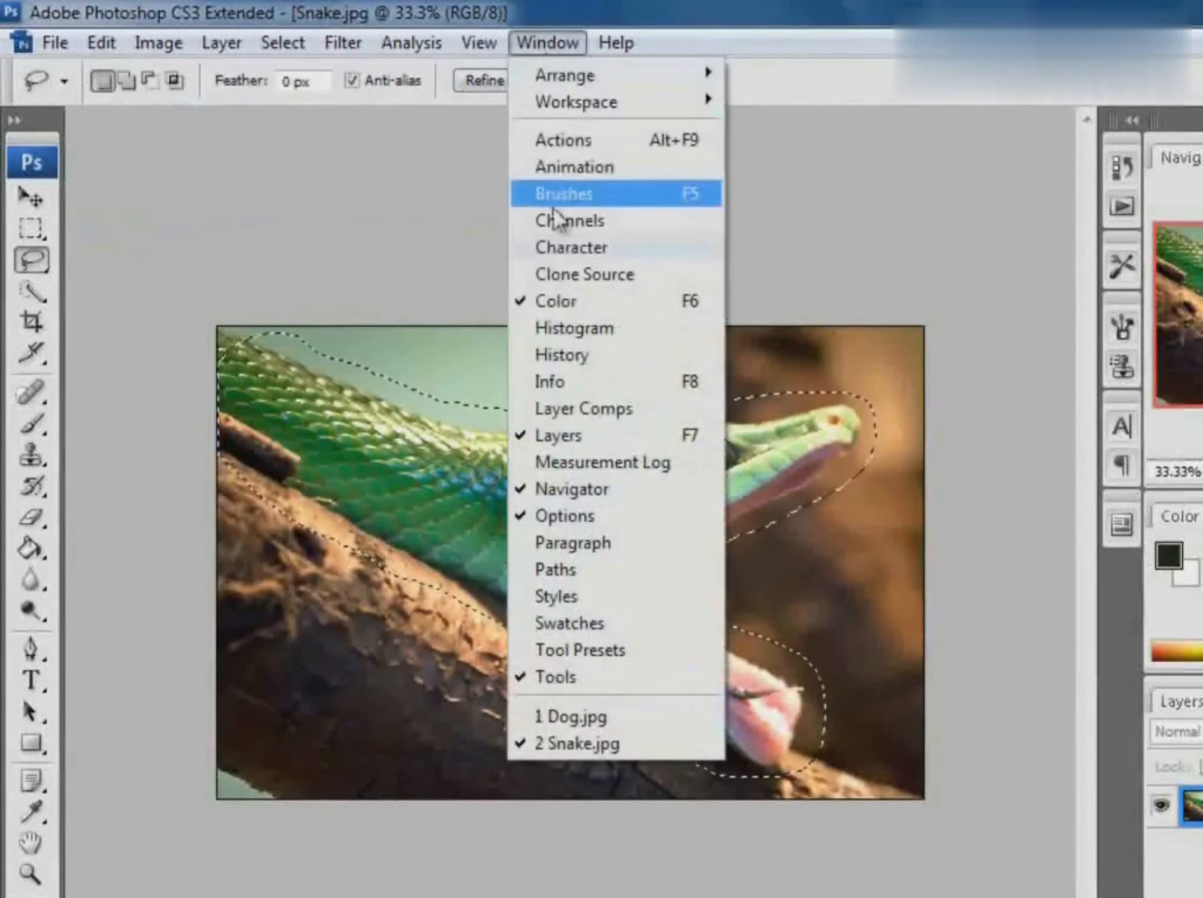
click(574, 717)
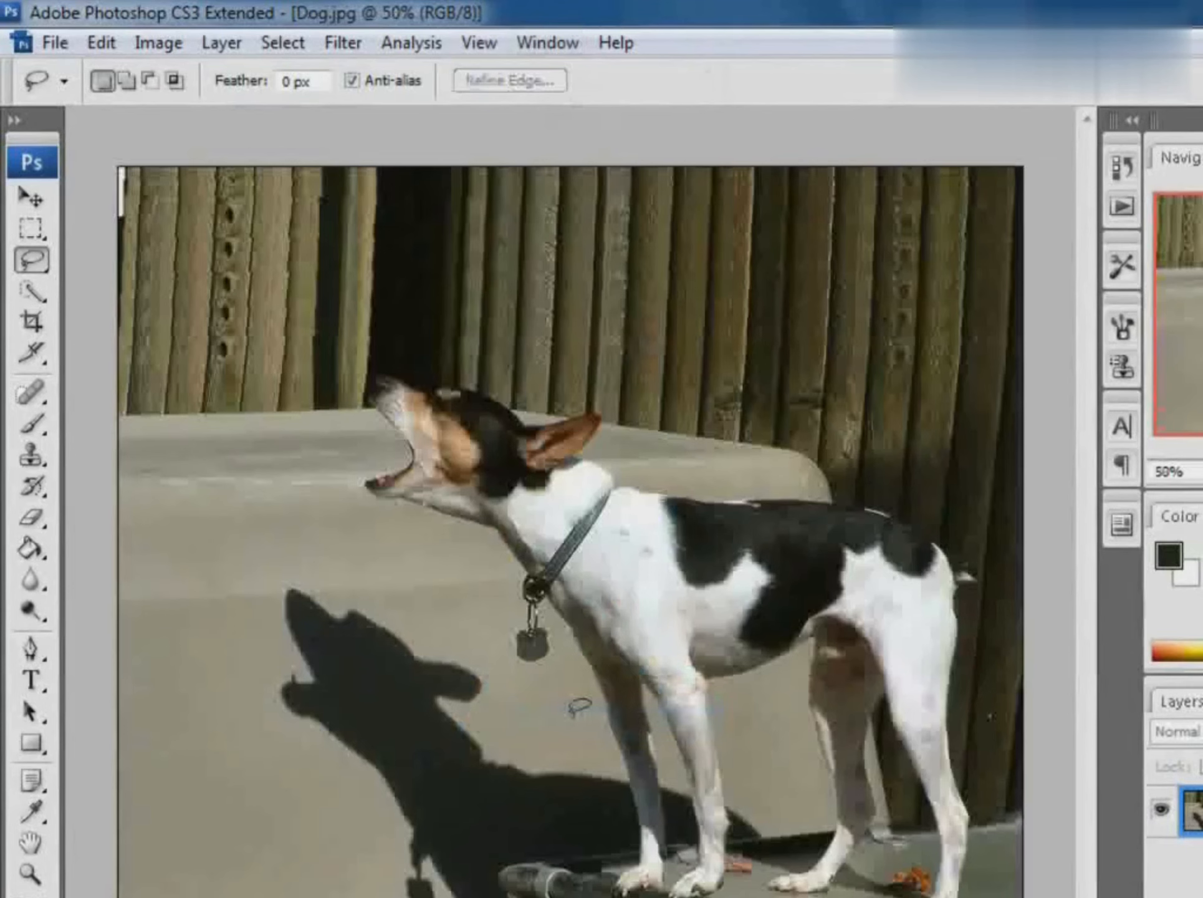
click(100, 43)
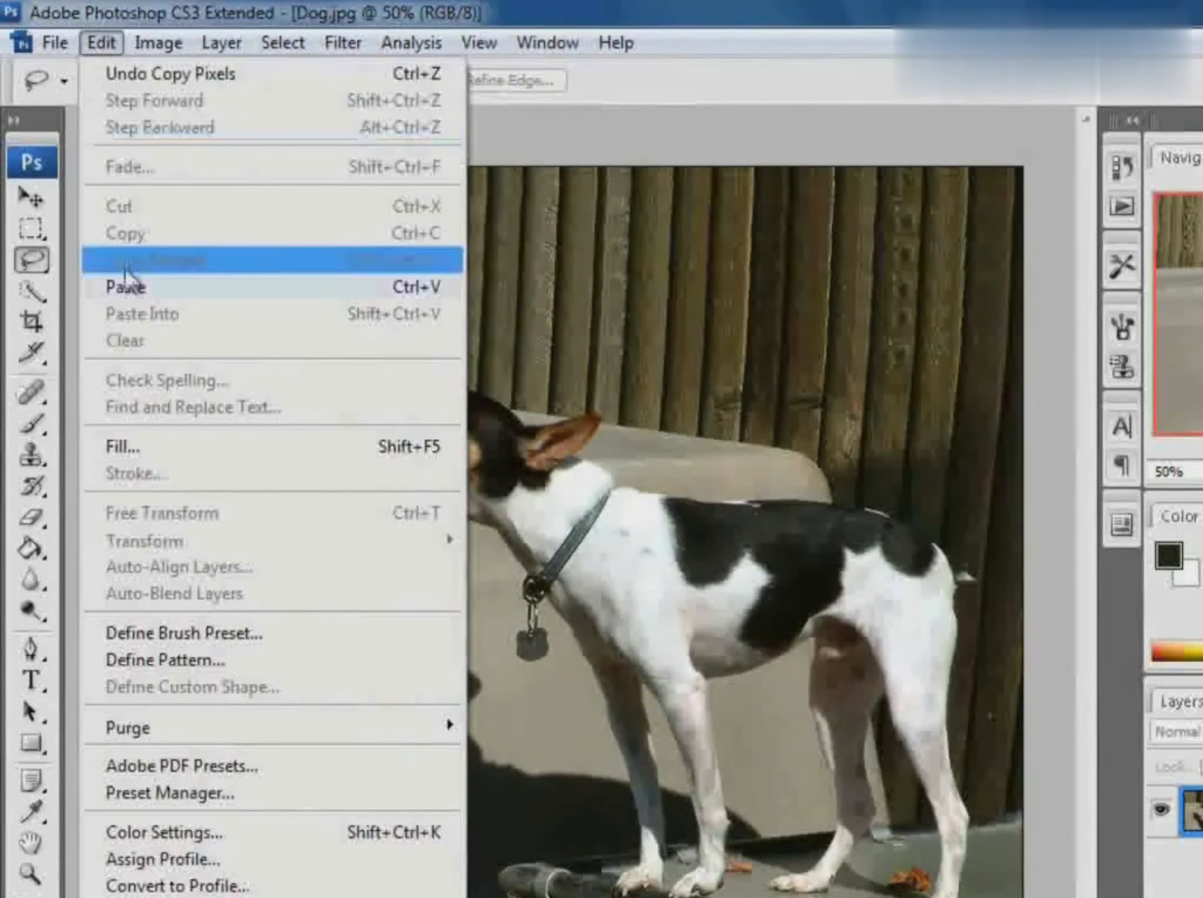
click(134, 288)
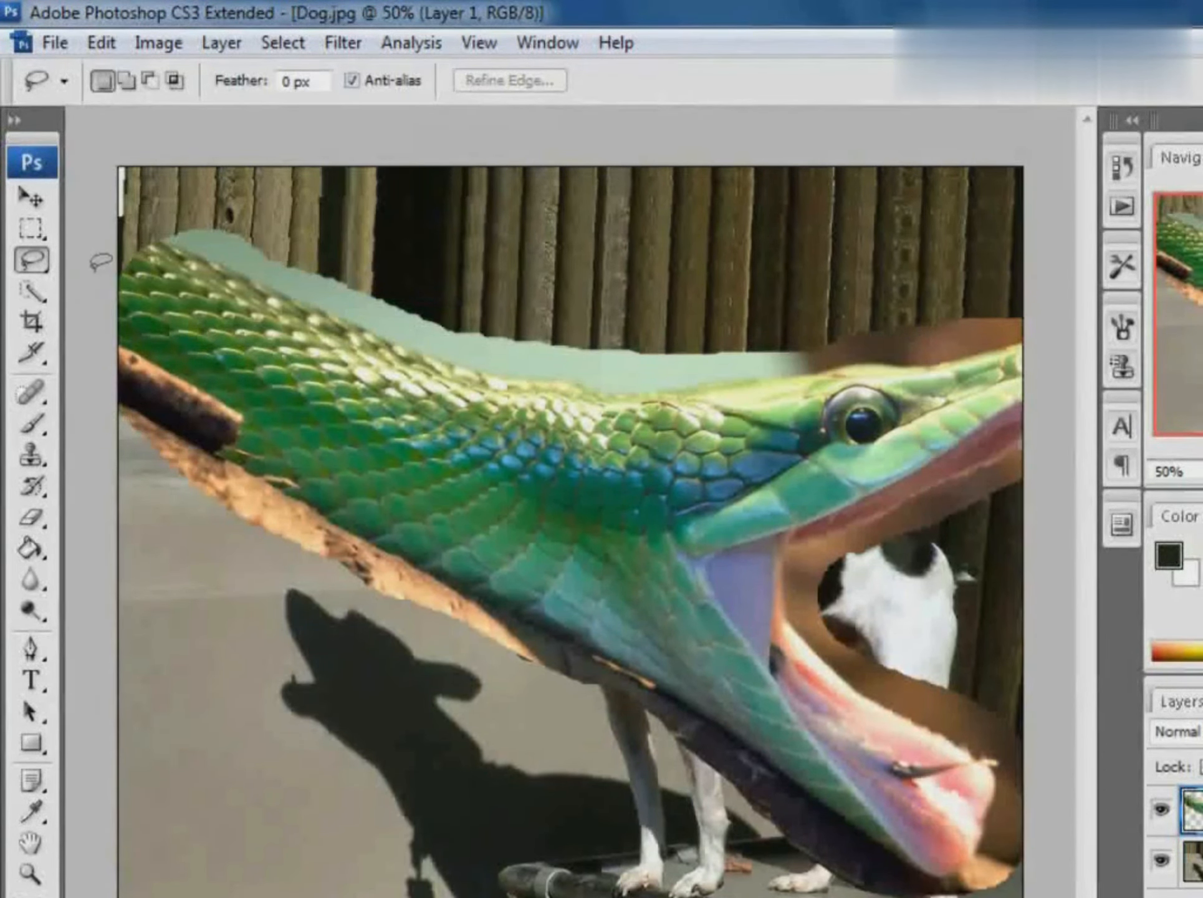
Step: Scale the pasted snake head proportionally to about 35% with Free Transform and place it beside the dog's chest
click(32, 197)
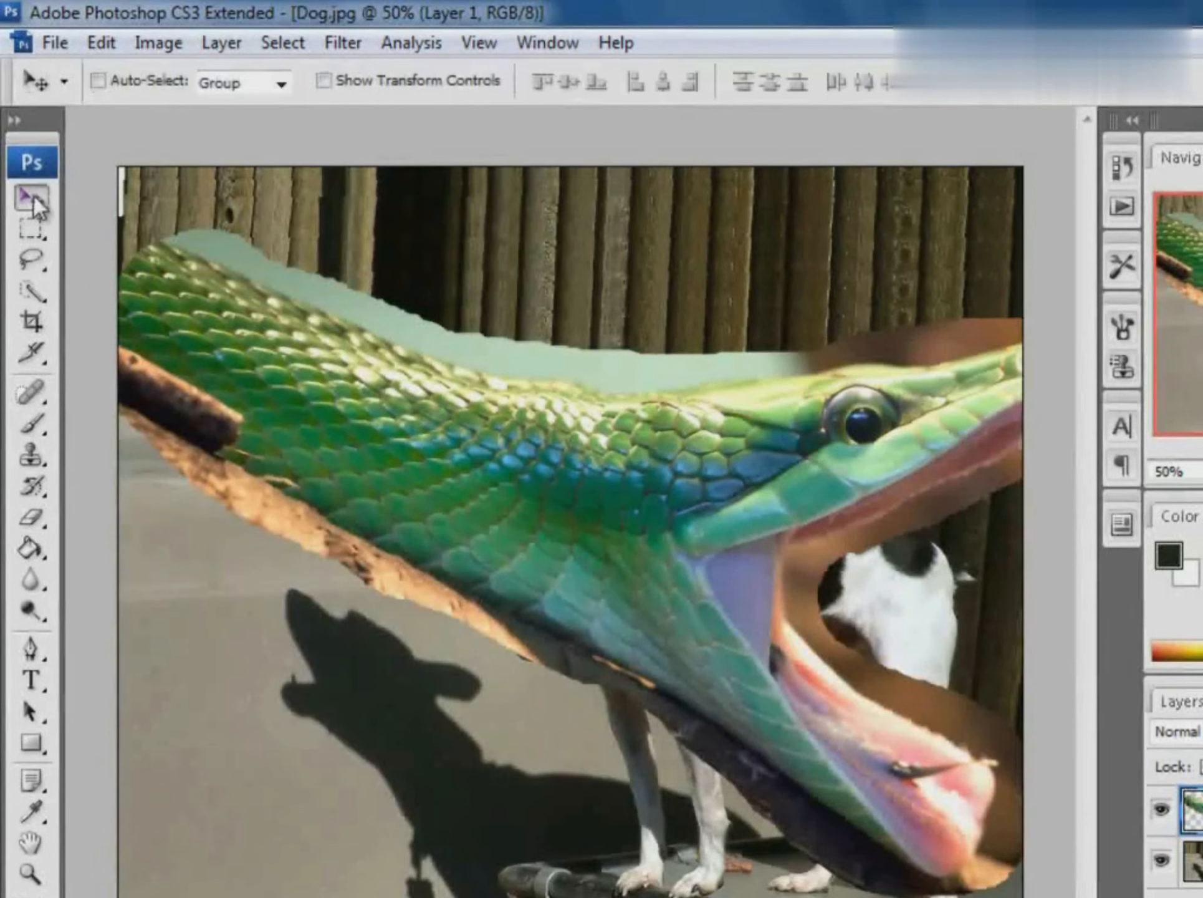
click(110, 44)
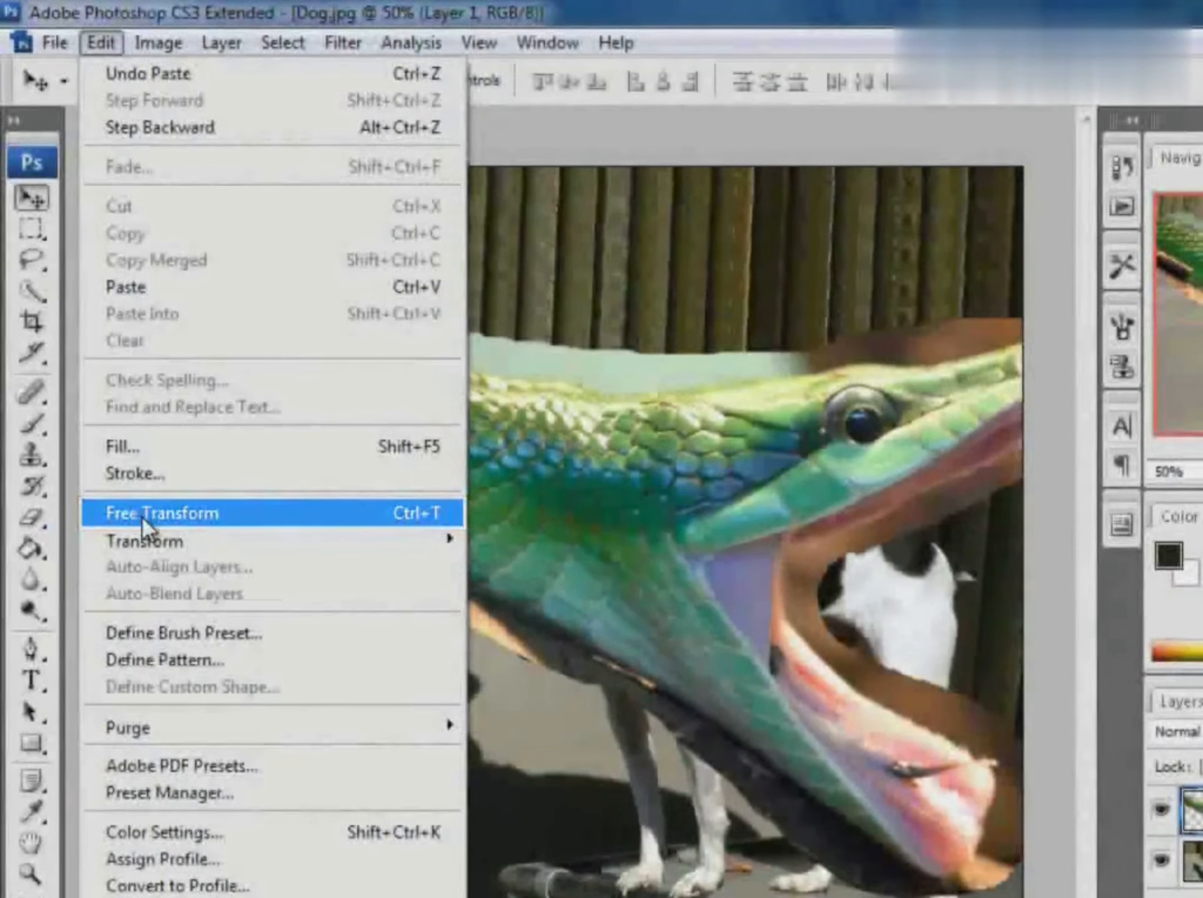
click(141, 514)
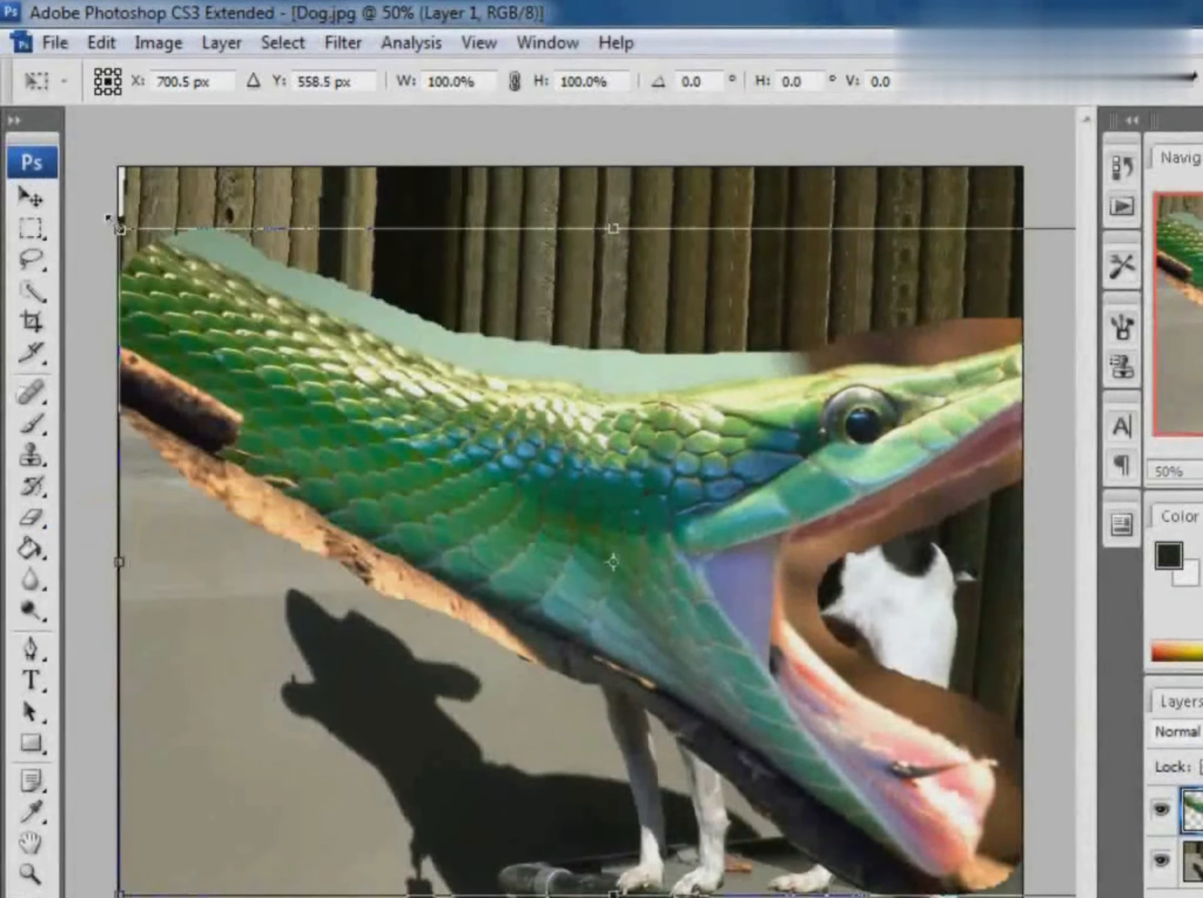
drag(110, 218, 707, 624)
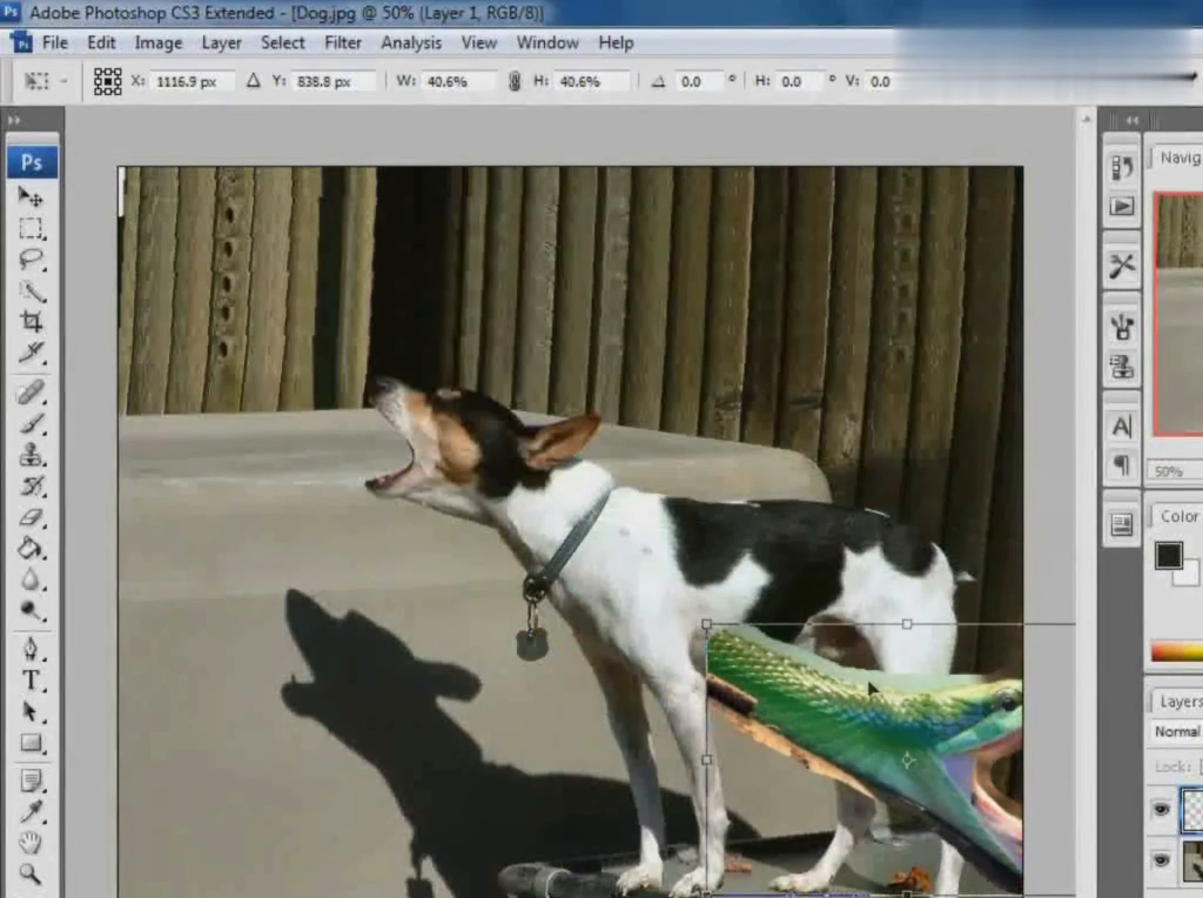
drag(874, 718, 502, 618)
drag(347, 531, 399, 561)
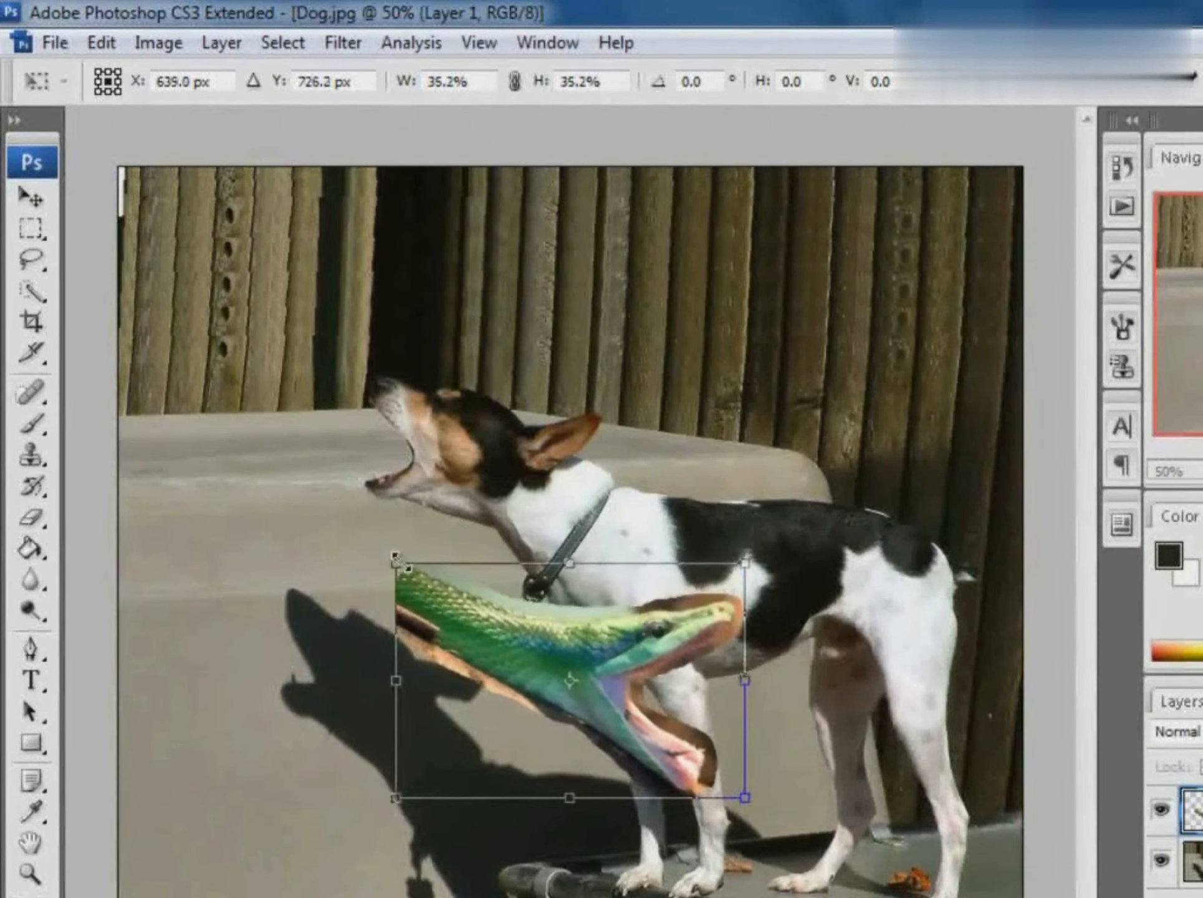
key(Return)
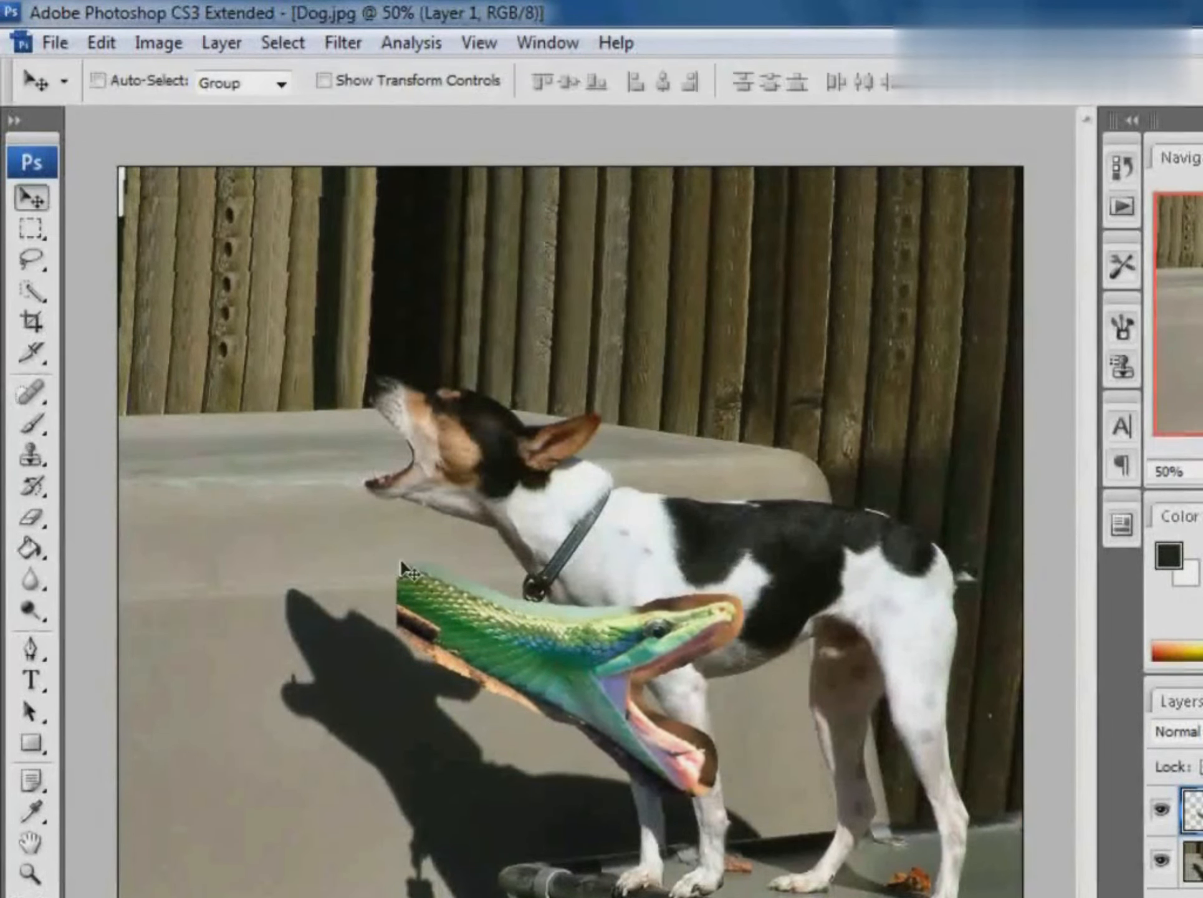
Step: Flip the snake head horizontally and move it over the dog's head
click(103, 43)
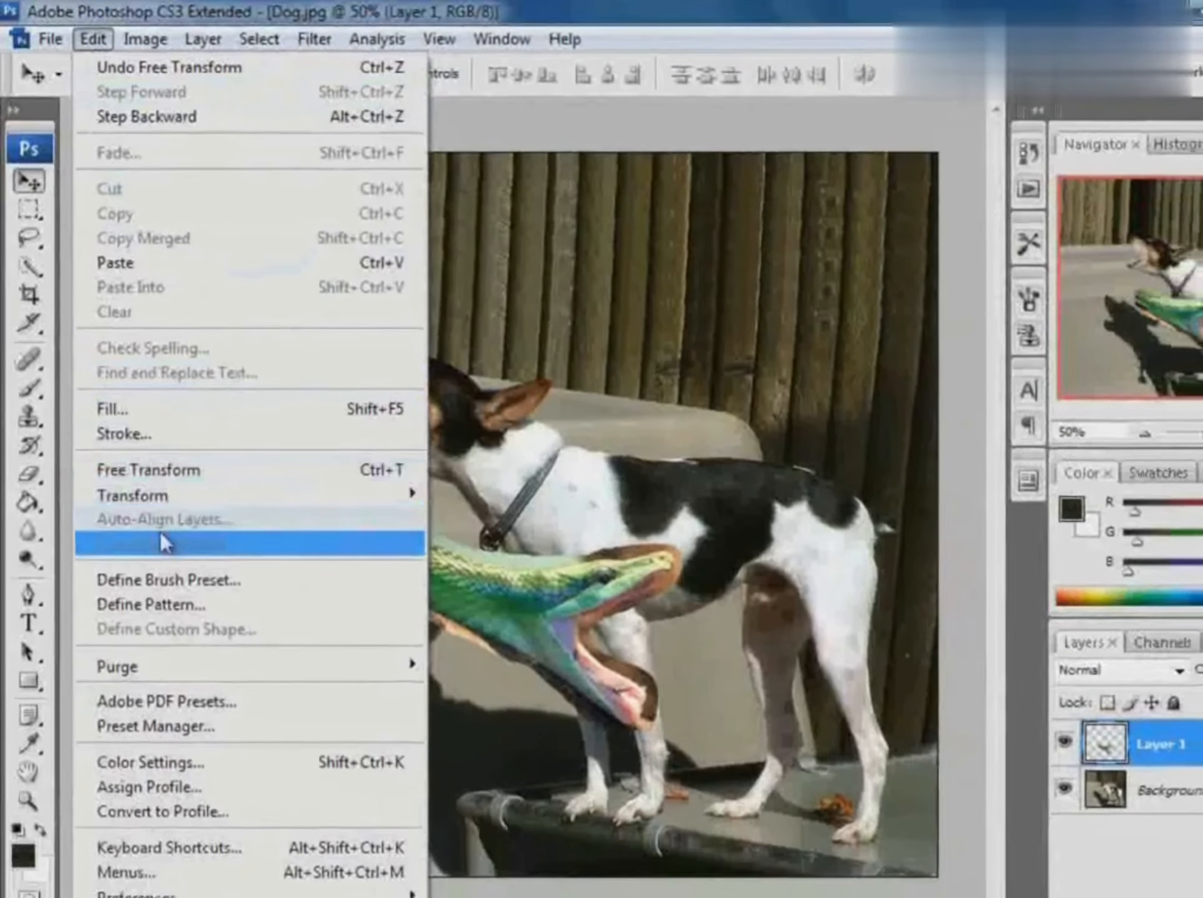
mouse_move(399, 496)
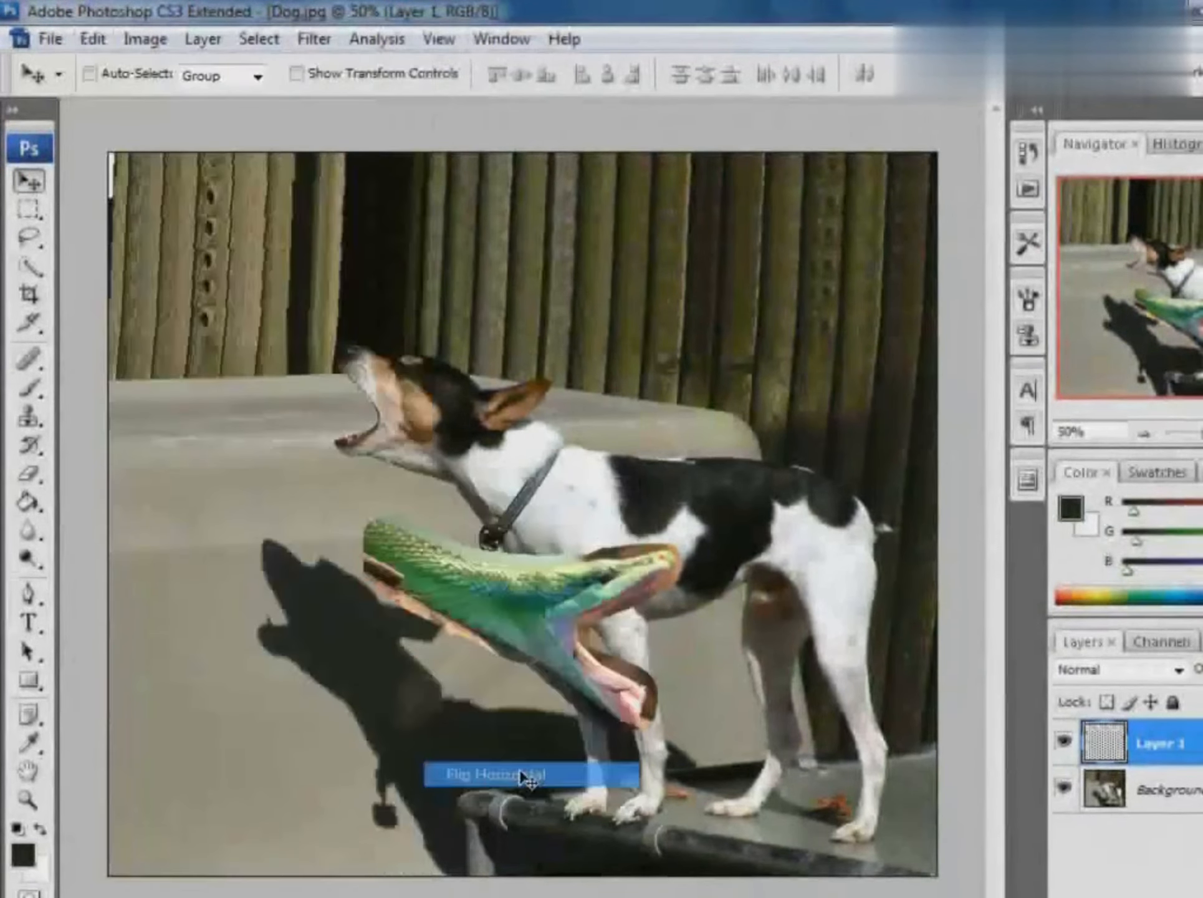
drag(555, 628, 449, 442)
Step: Rotate the snake head by about 38 degrees with Free Transform and align it over the dog's head and neck
click(100, 37)
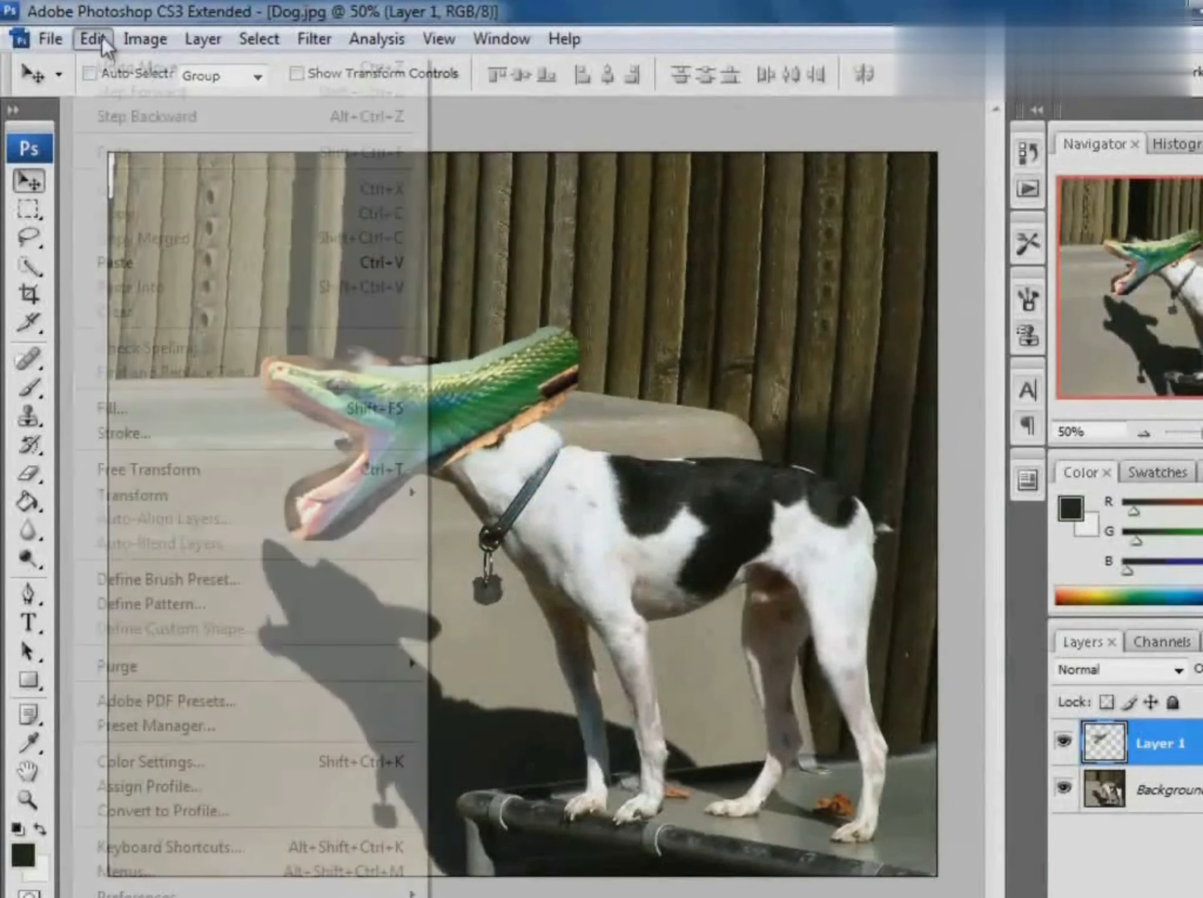
click(181, 470)
drag(599, 304, 623, 430)
mouse_move(504, 431)
mouse_down()
mouse_move(439, 549)
mouse_move(442, 587)
mouse_move(517, 449)
mouse_move(492, 419)
mouse_up()
drag(645, 426, 645, 443)
drag(483, 435, 484, 429)
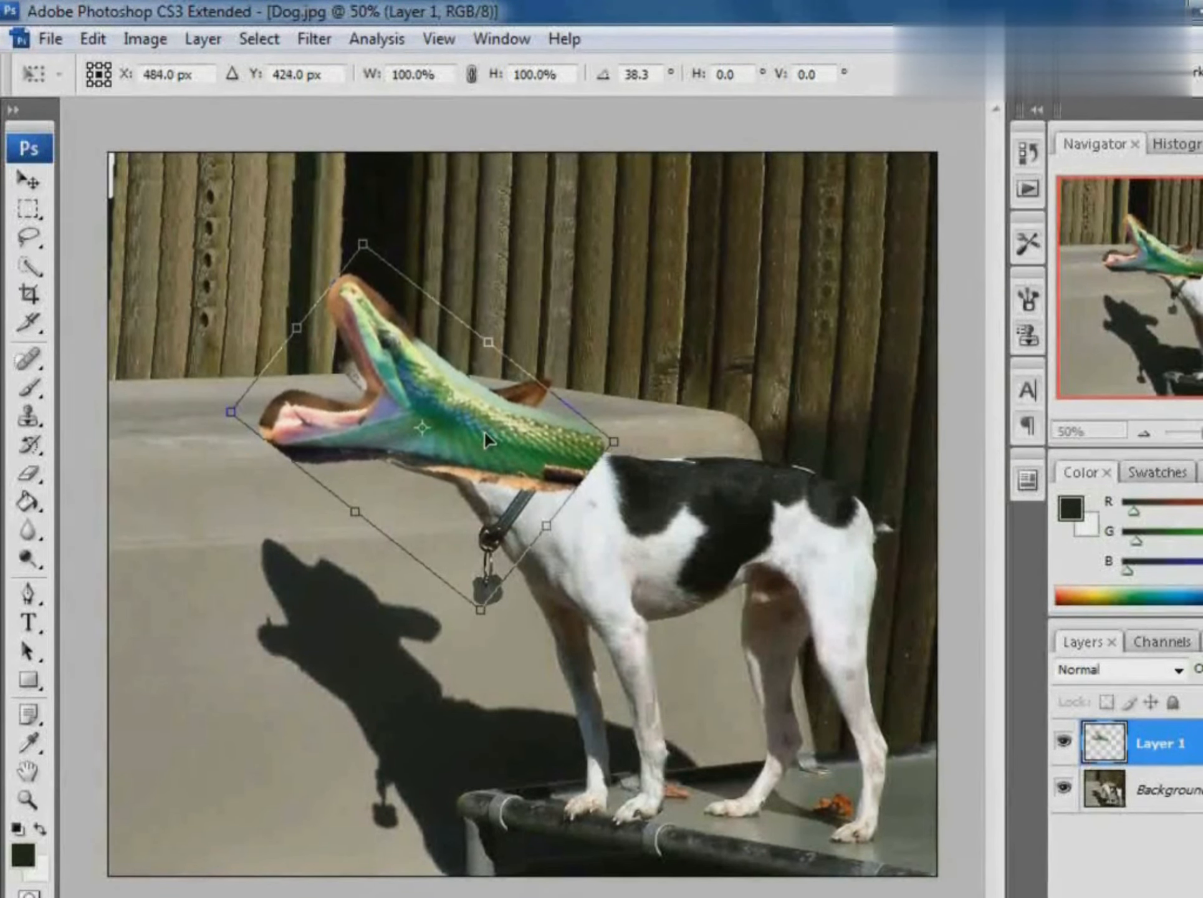
key(Return)
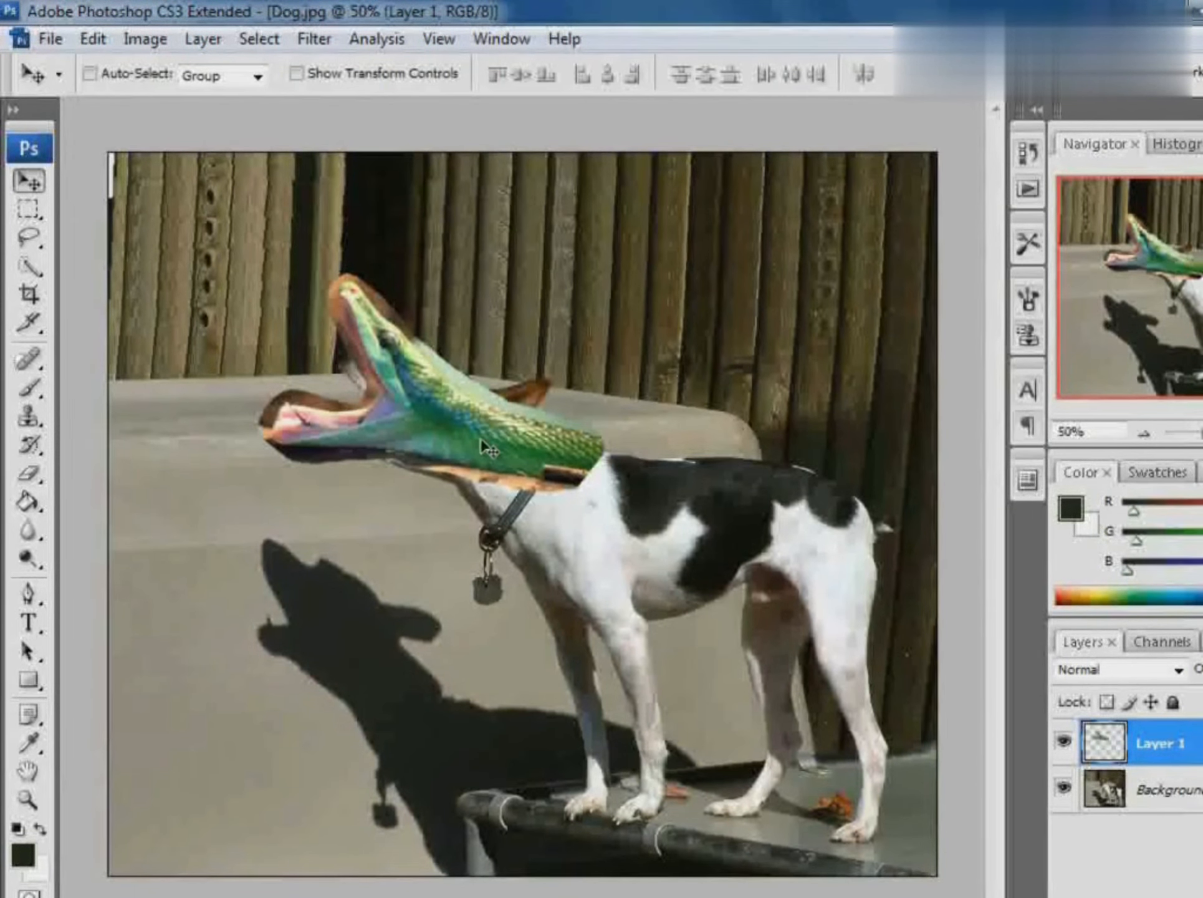
Step: Start warping the snake head, pulling the mesh's lower edge and lower neck-side corner down over the dog's collar
click(93, 38)
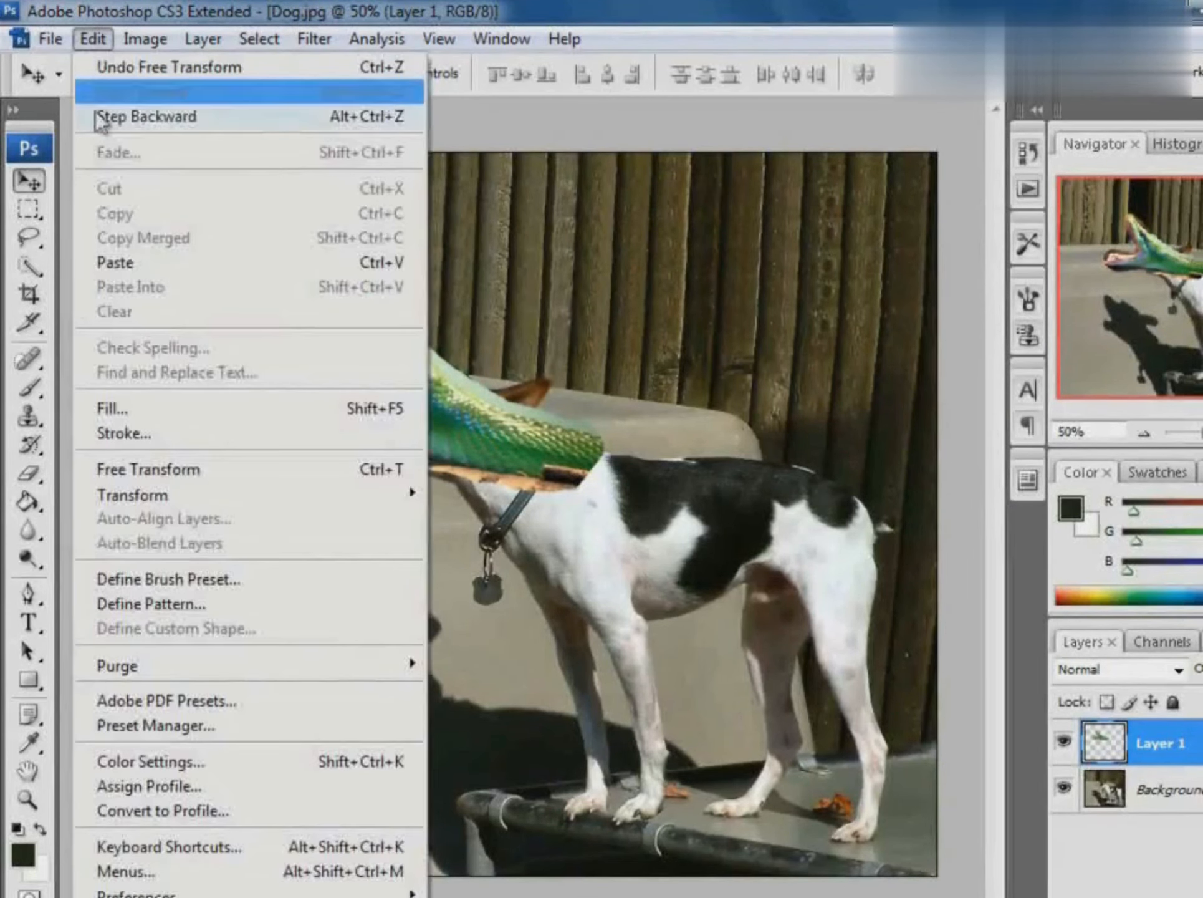
mouse_move(157, 494)
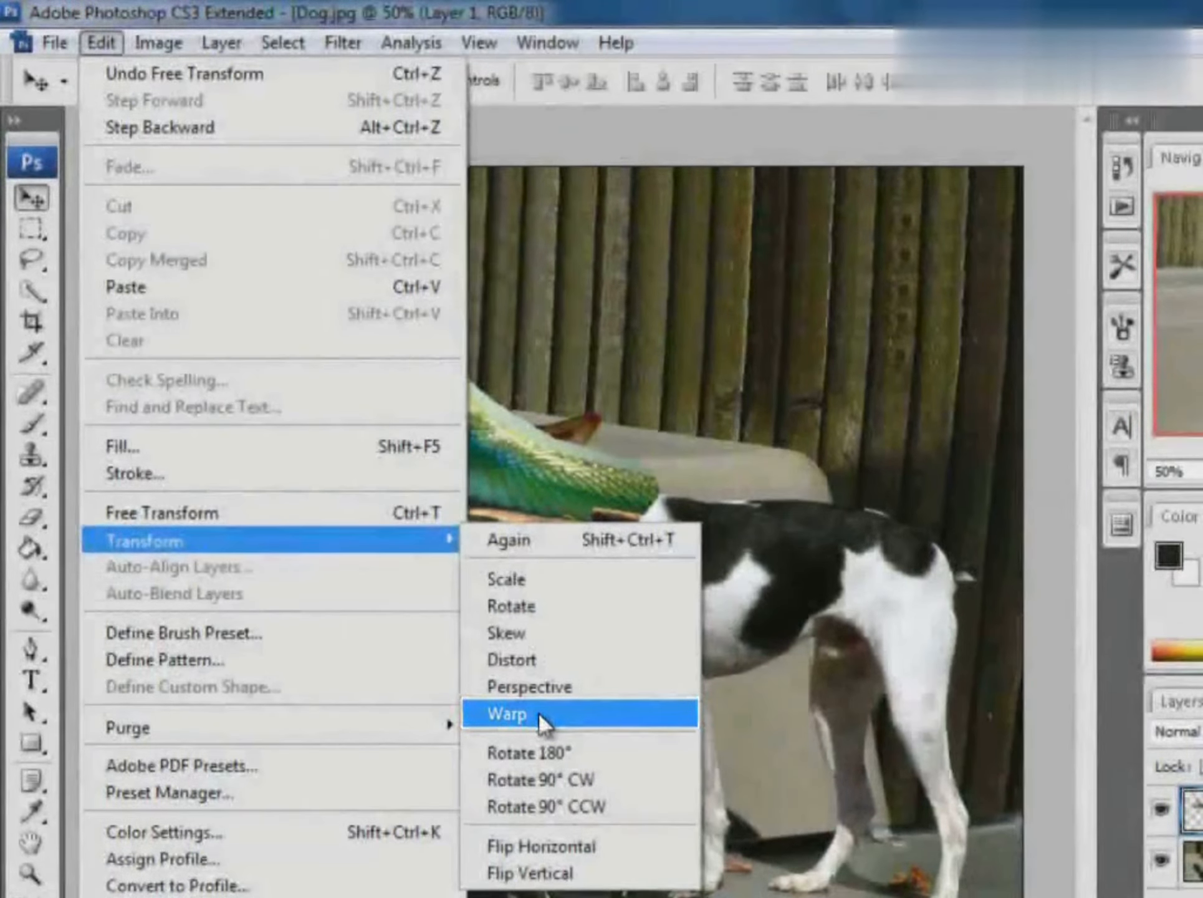
click(539, 713)
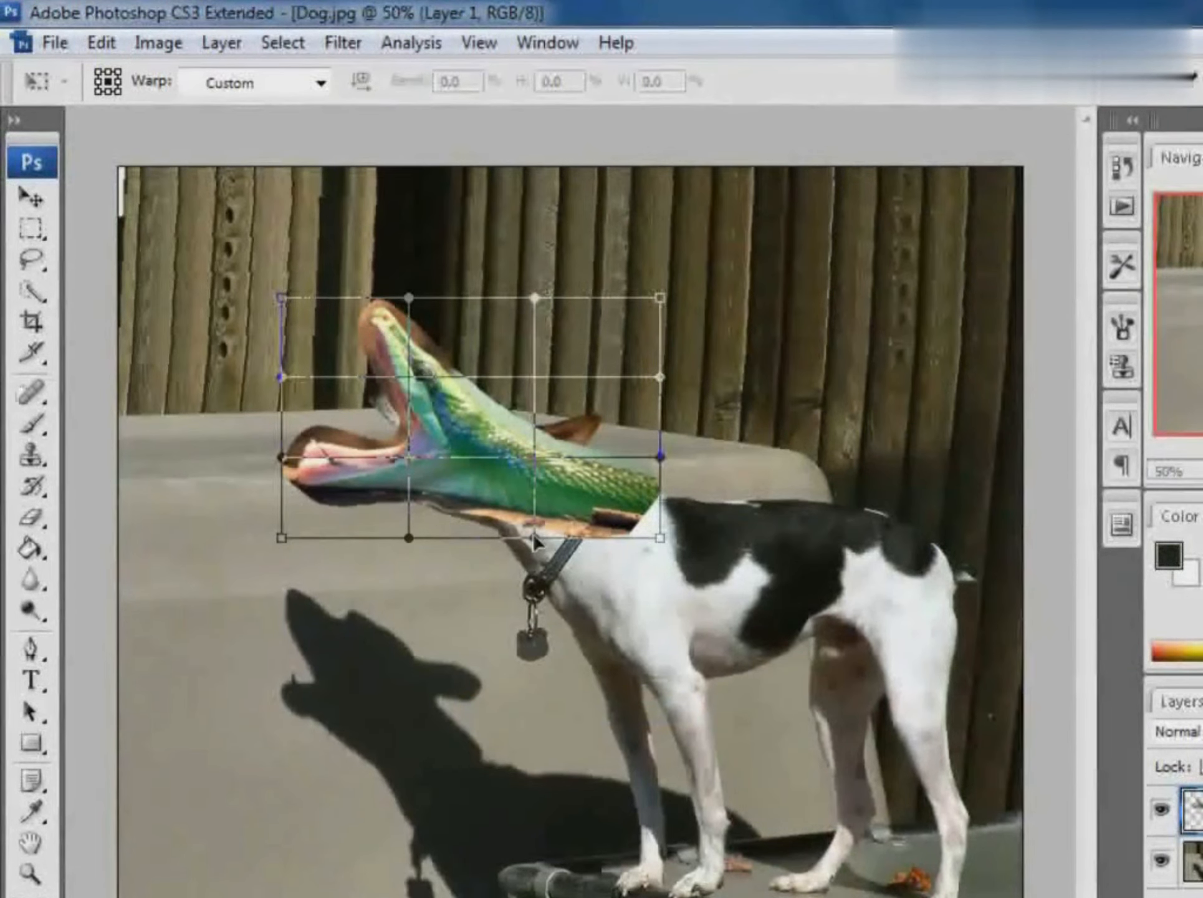
drag(538, 551, 498, 616)
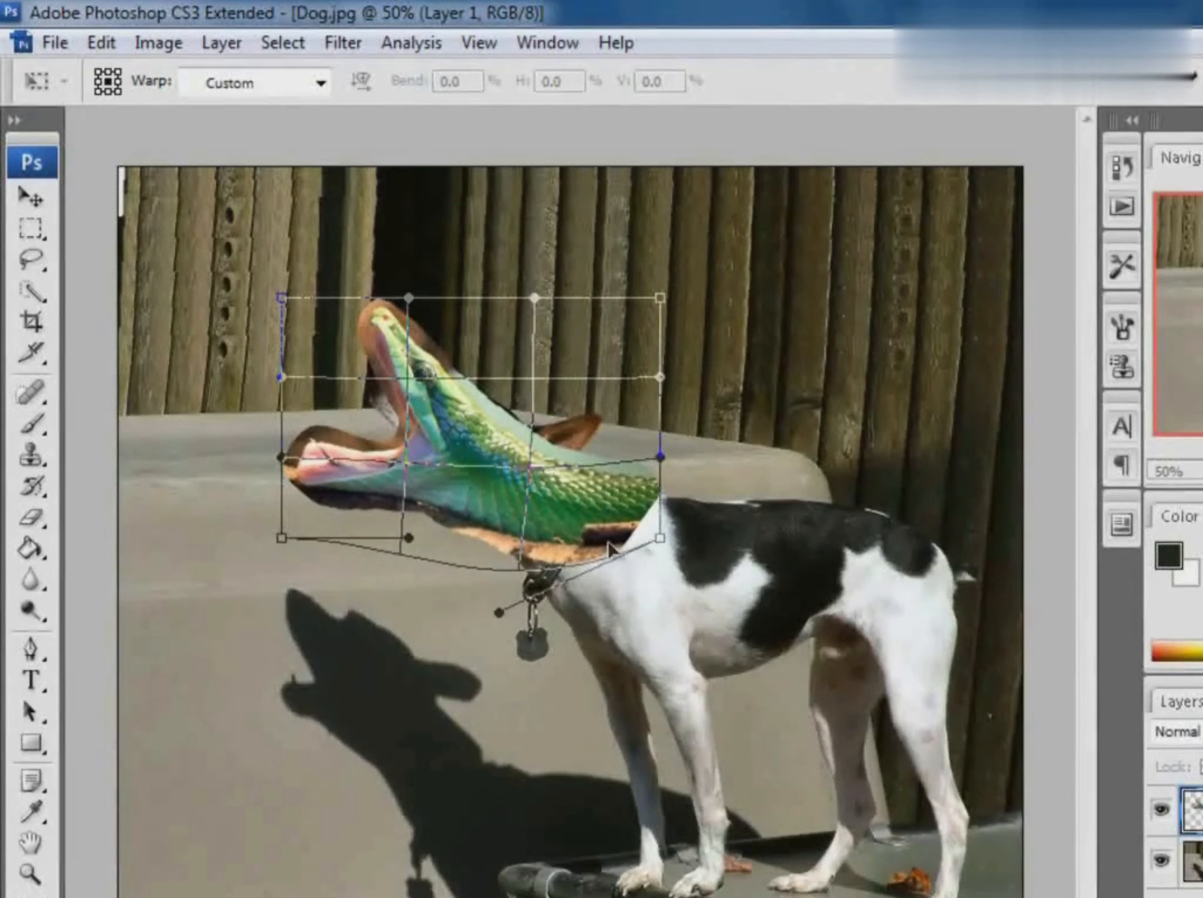
drag(660, 544, 587, 639)
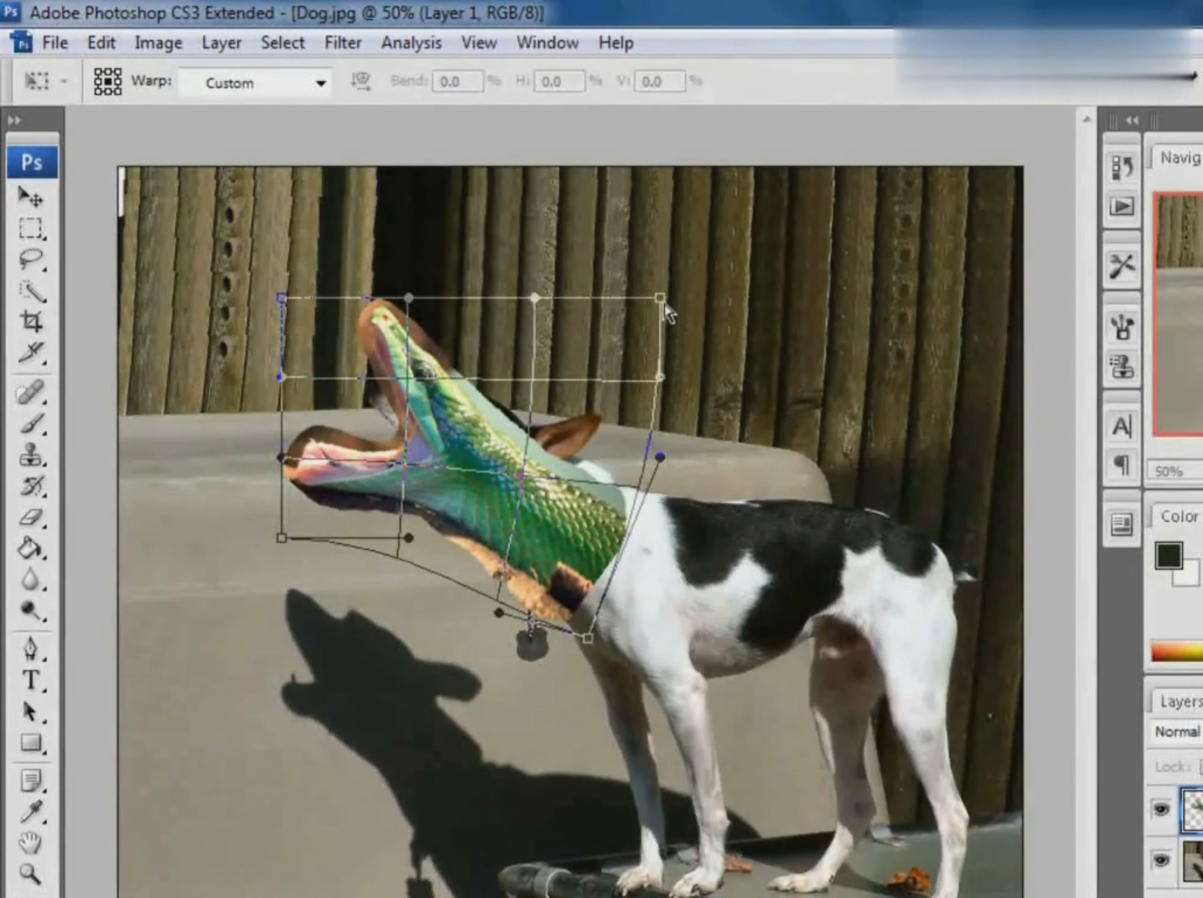
Step: Stretch the warp mesh's upper neck-side corner, neck-side curve and upper edge upward to reshape the snake's neck and snout
drag(660, 298, 678, 258)
drag(664, 384, 684, 330)
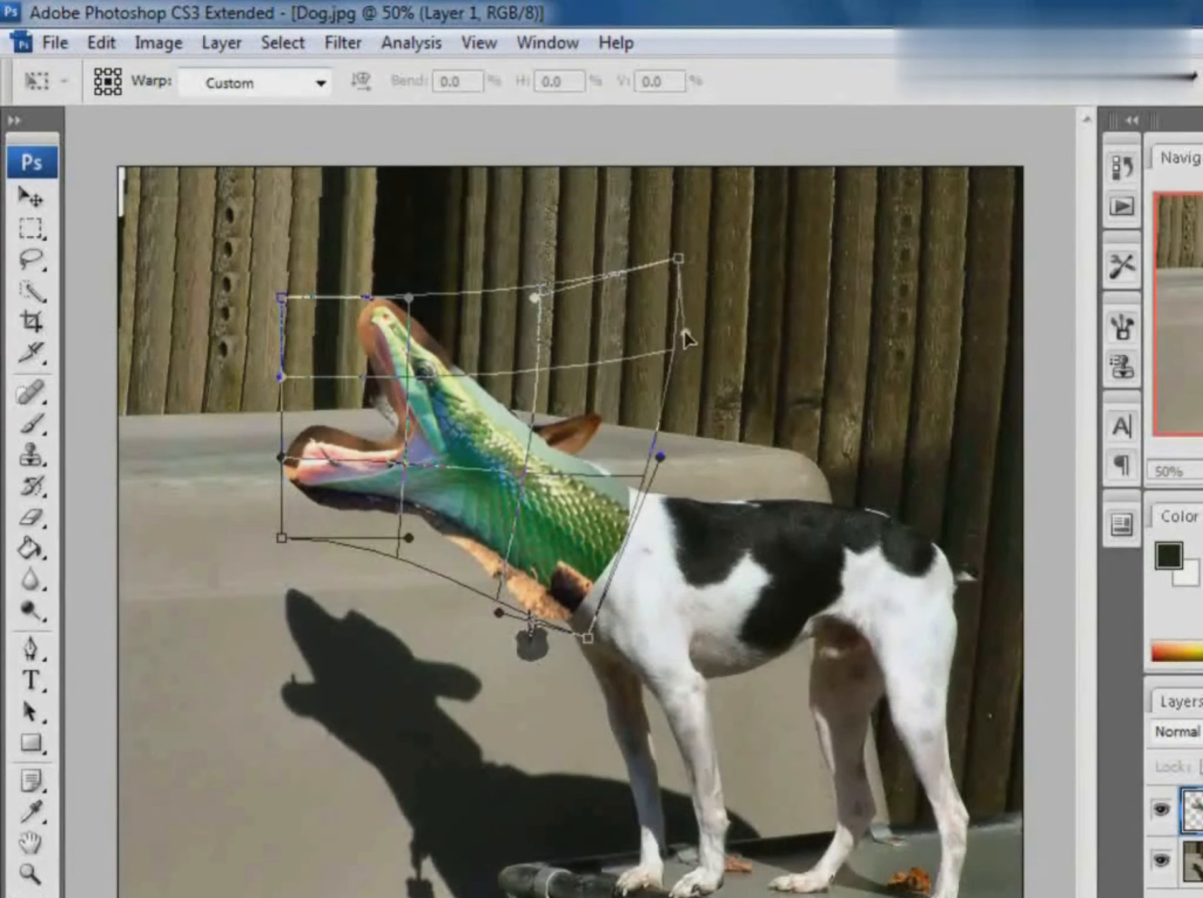
drag(668, 456, 663, 401)
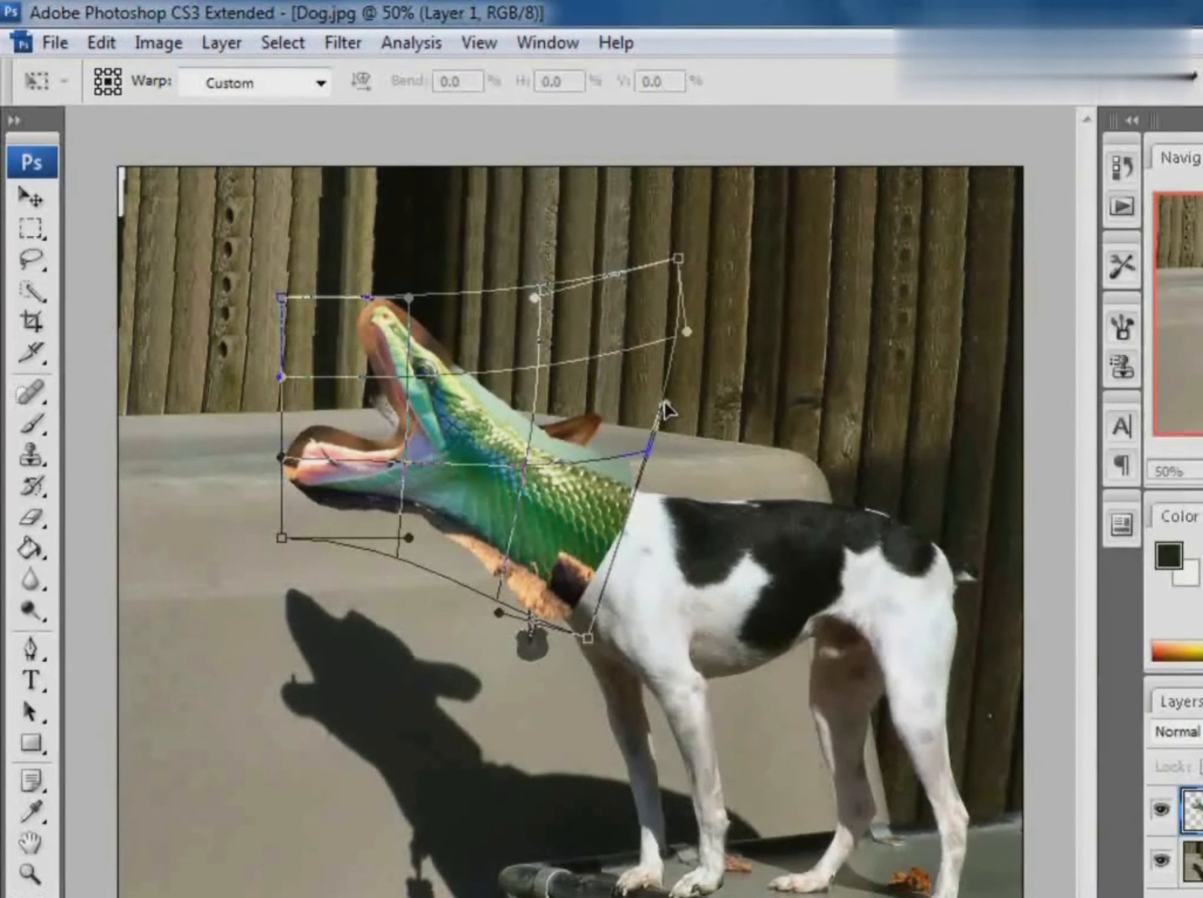
drag(544, 305, 543, 258)
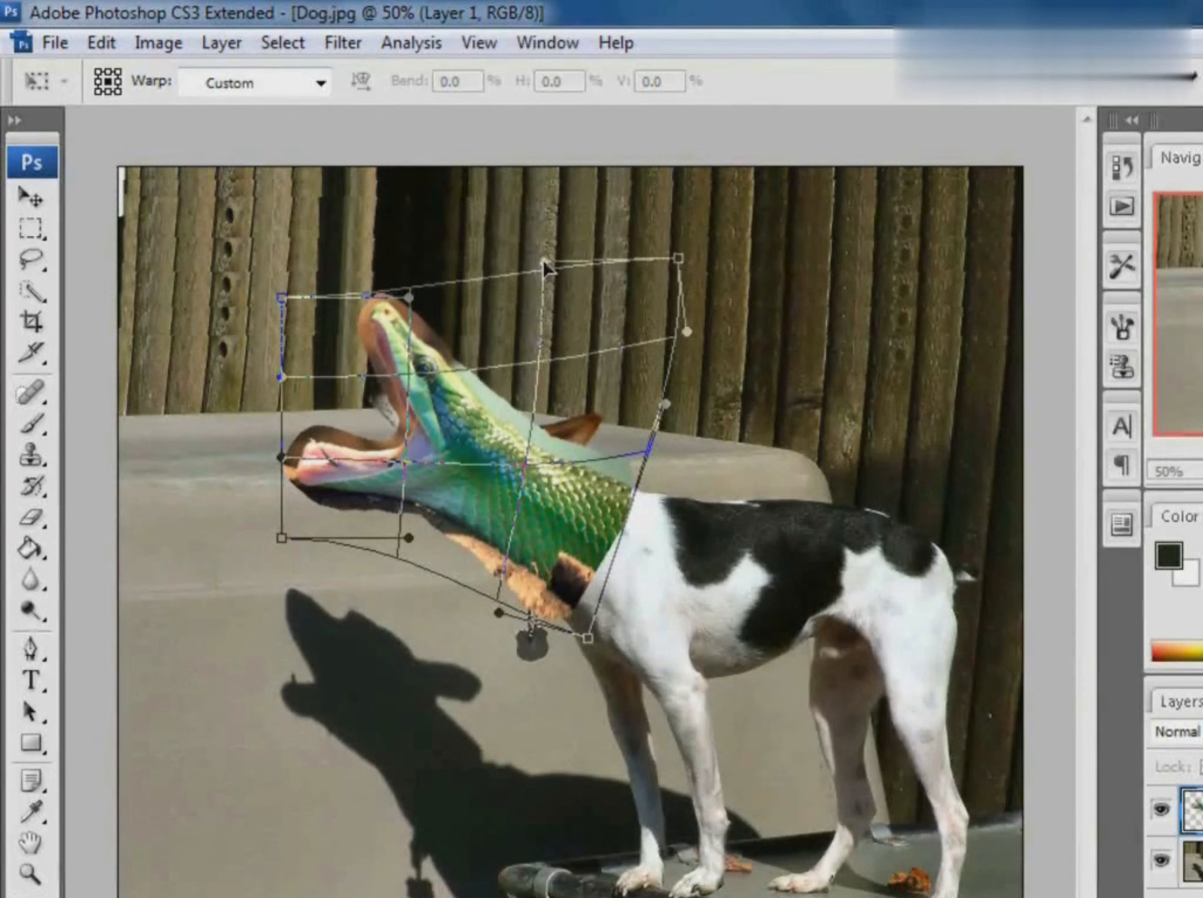
drag(406, 302, 403, 265)
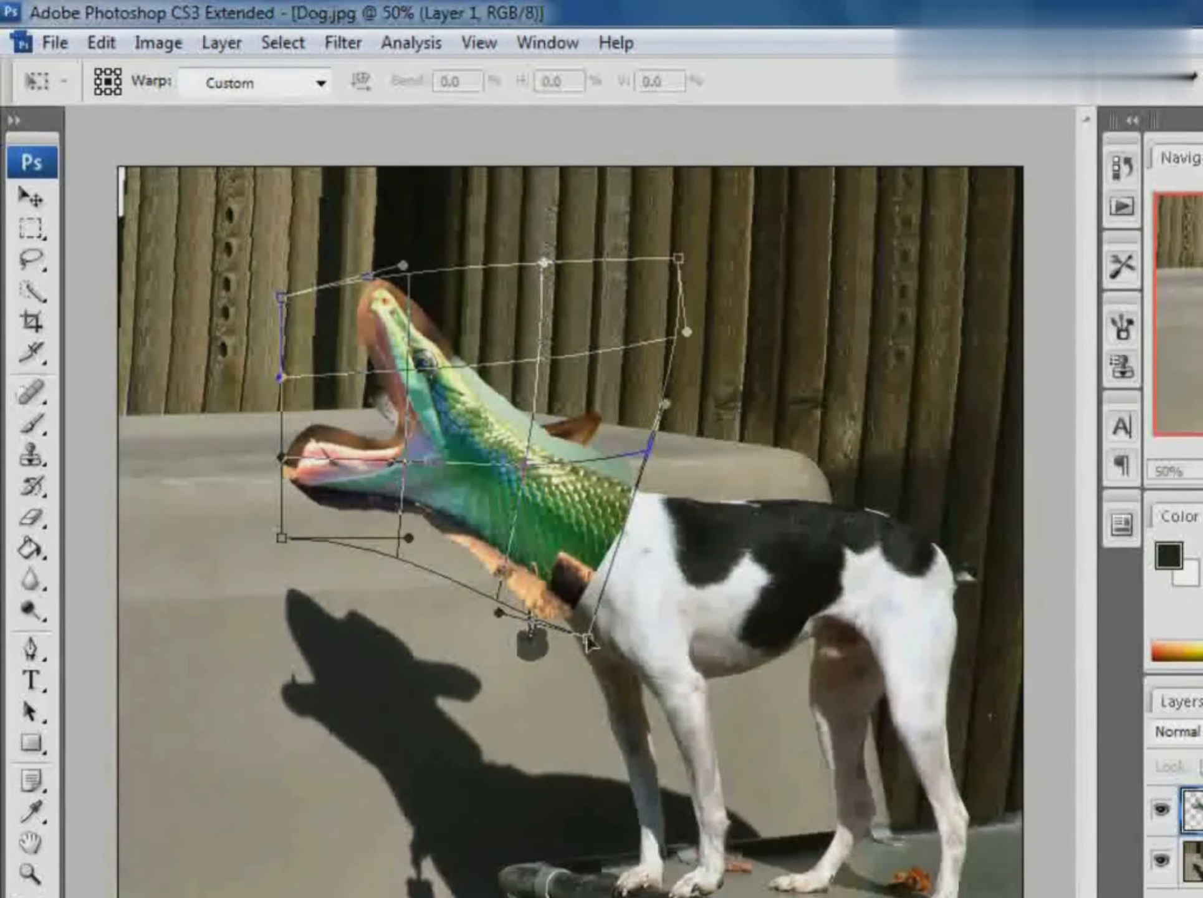
Step: Fine-tune the two neck-side corners and the side curve of the warp to follow the dog's neck, and apply the warp
drag(587, 637, 560, 636)
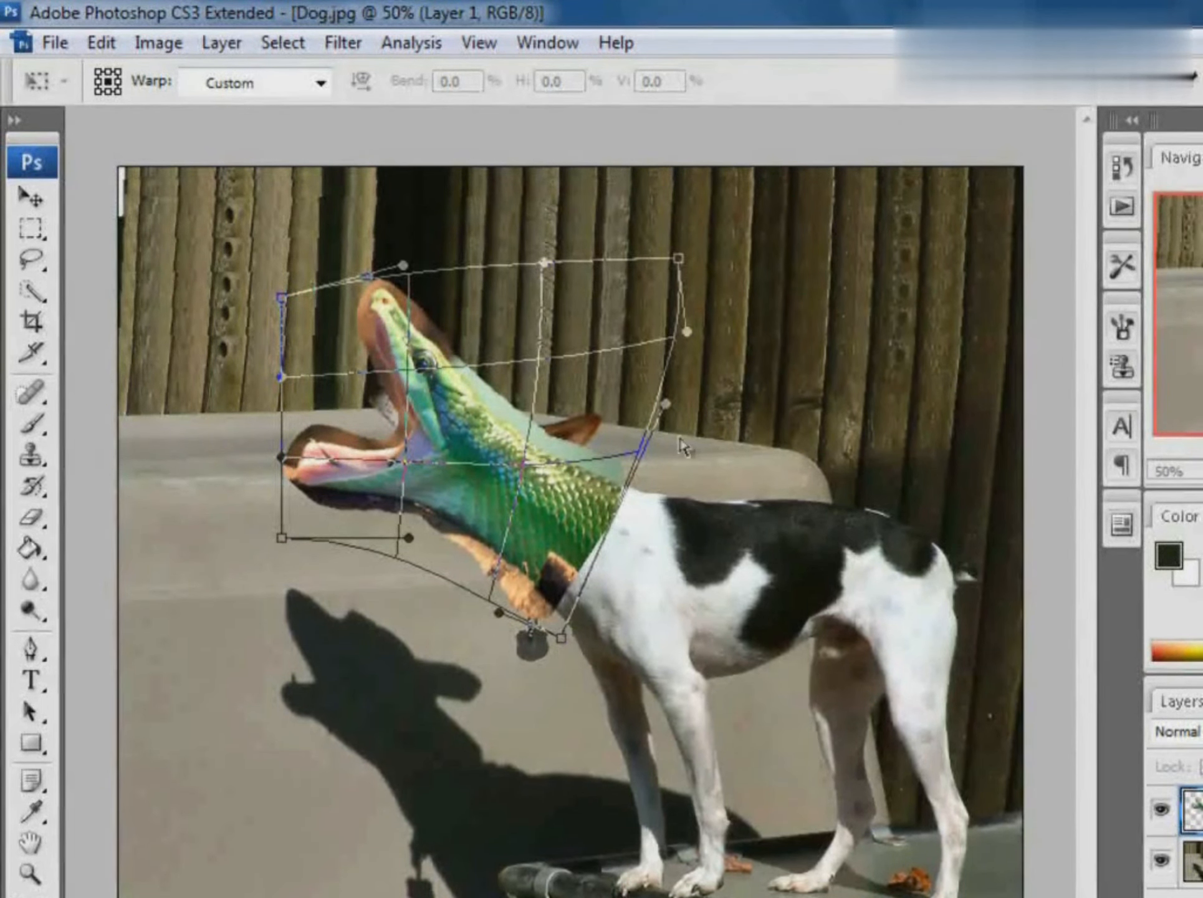
drag(674, 264, 690, 245)
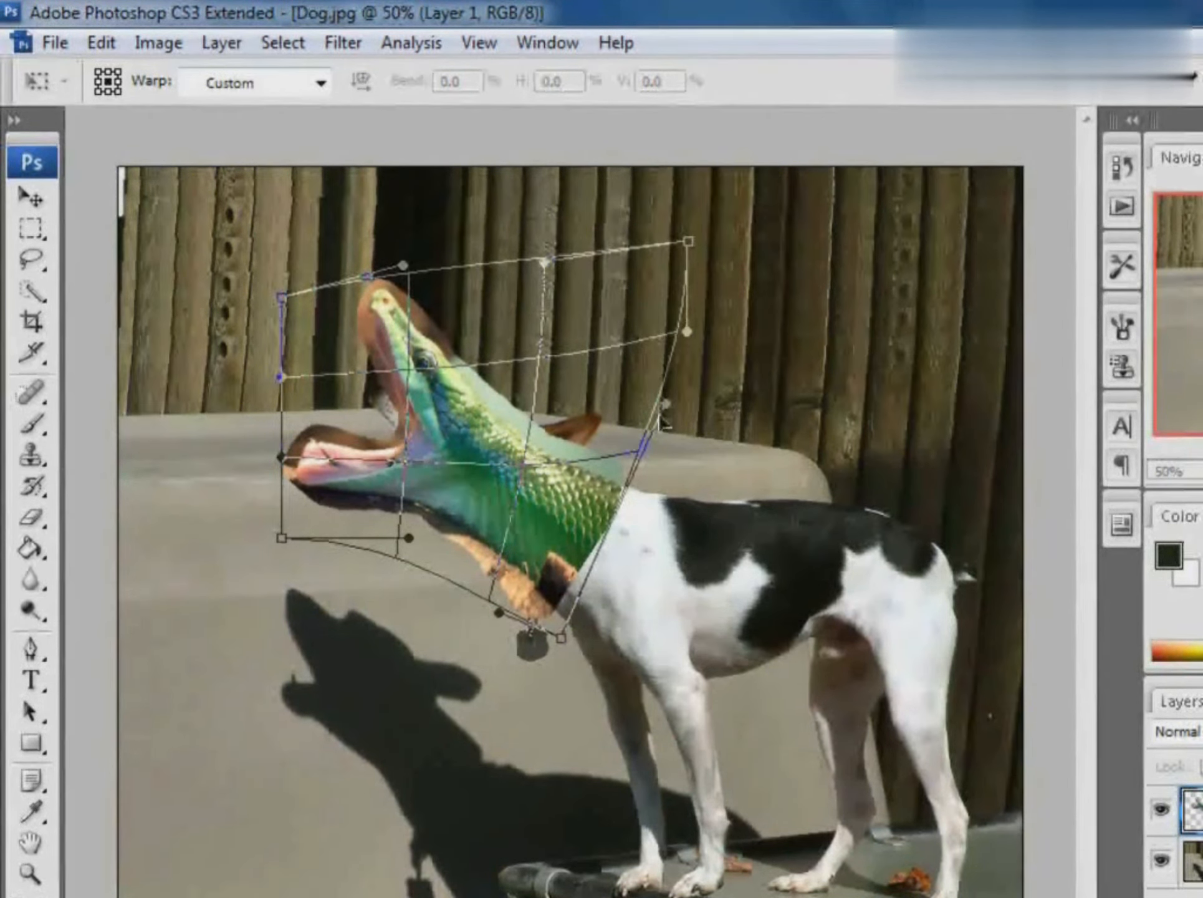
mouse_move(661, 422)
mouse_down()
mouse_move(670, 404)
mouse_move(659, 405)
mouse_up()
key(Return)
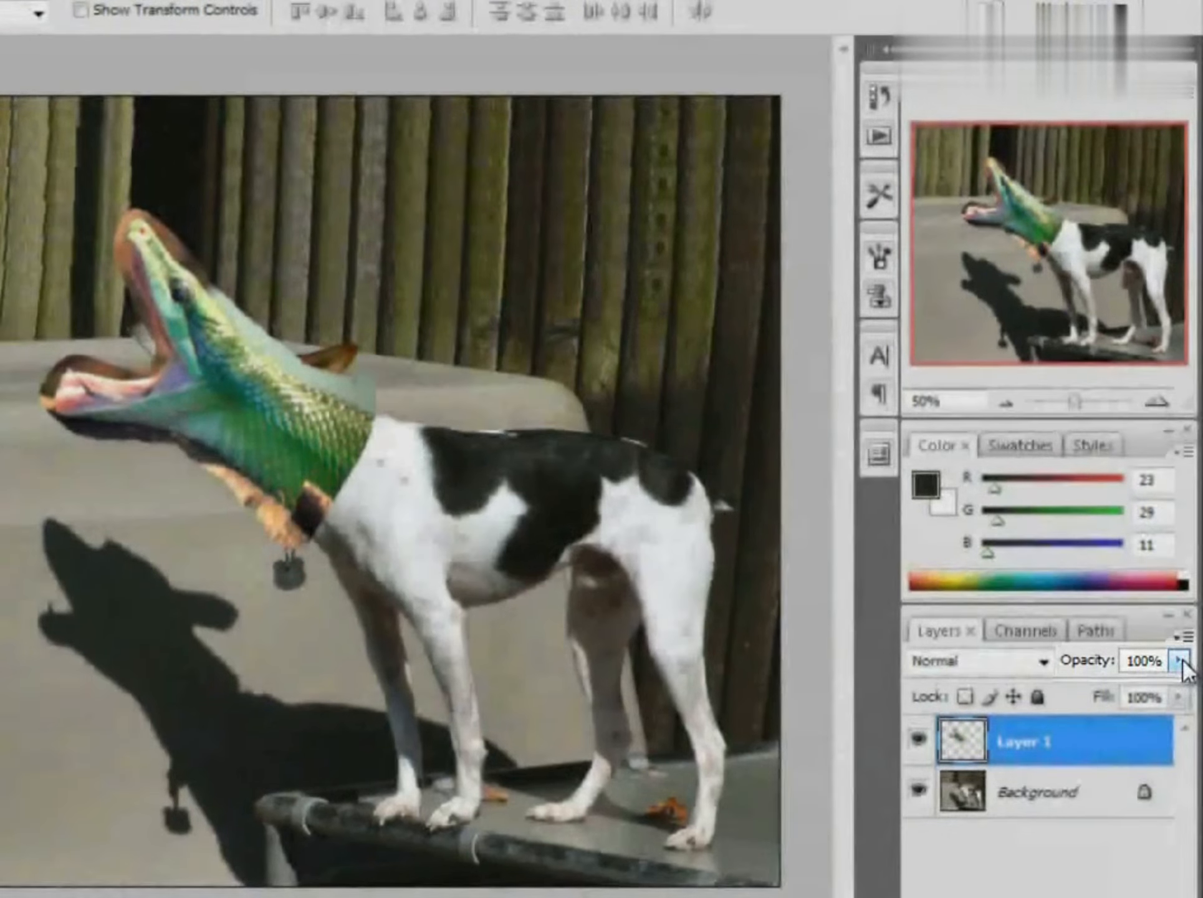
Step: Lower the opacity of the snake head layer to 74%
click(1179, 661)
drag(1109, 693, 1151, 687)
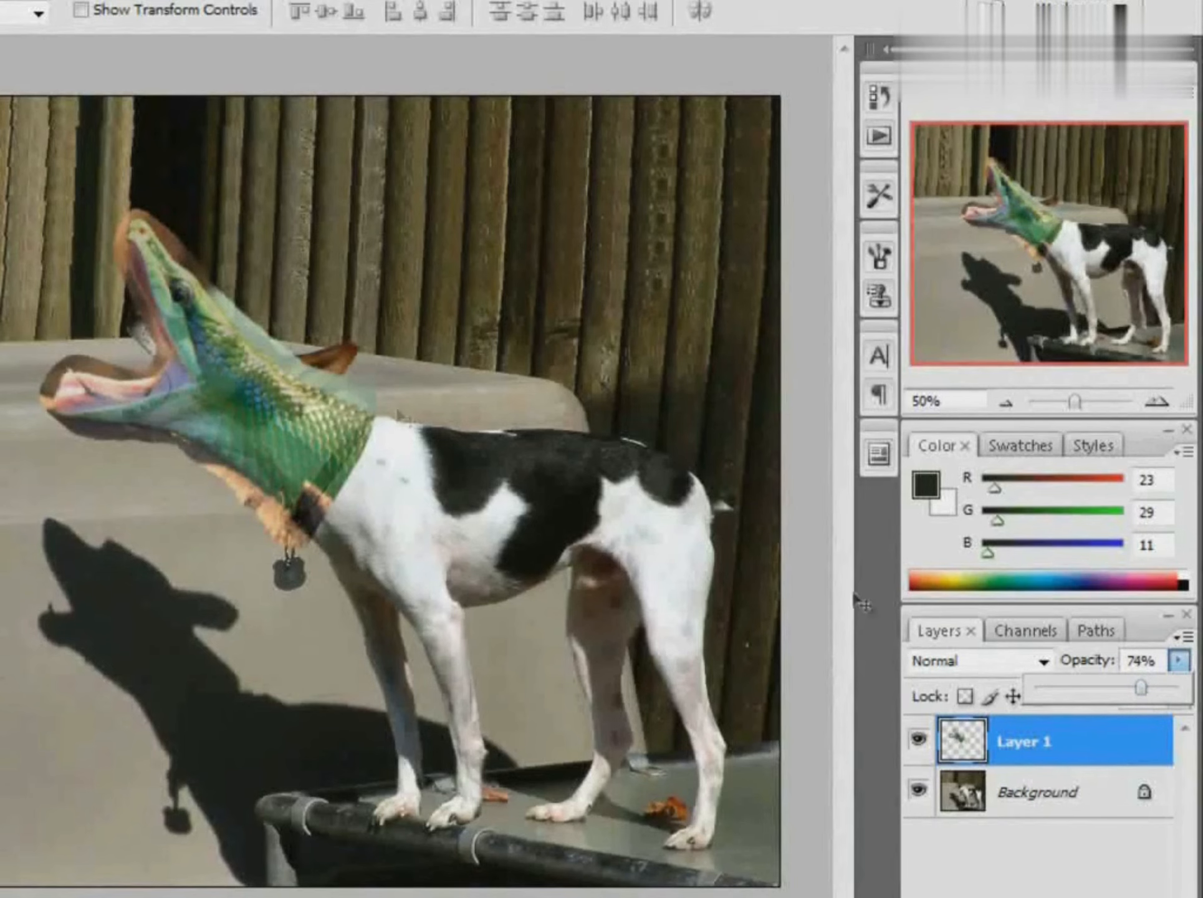
Step: Examine the head area up close, toggling the snake head layer's visibility to compare it with the dog's head underneath
key(ctrl+space)
drag(7, 182, 561, 621)
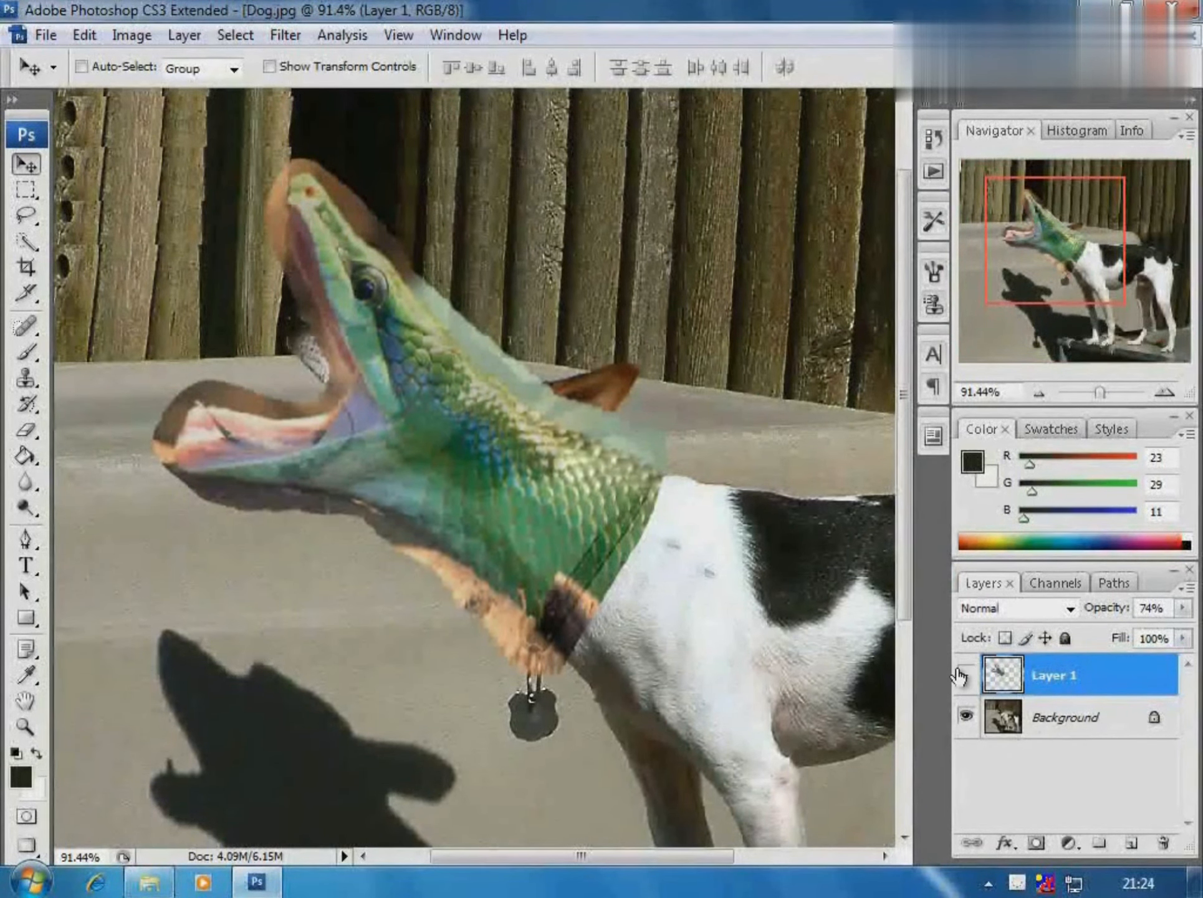
click(961, 675)
click(961, 675)
click(961, 674)
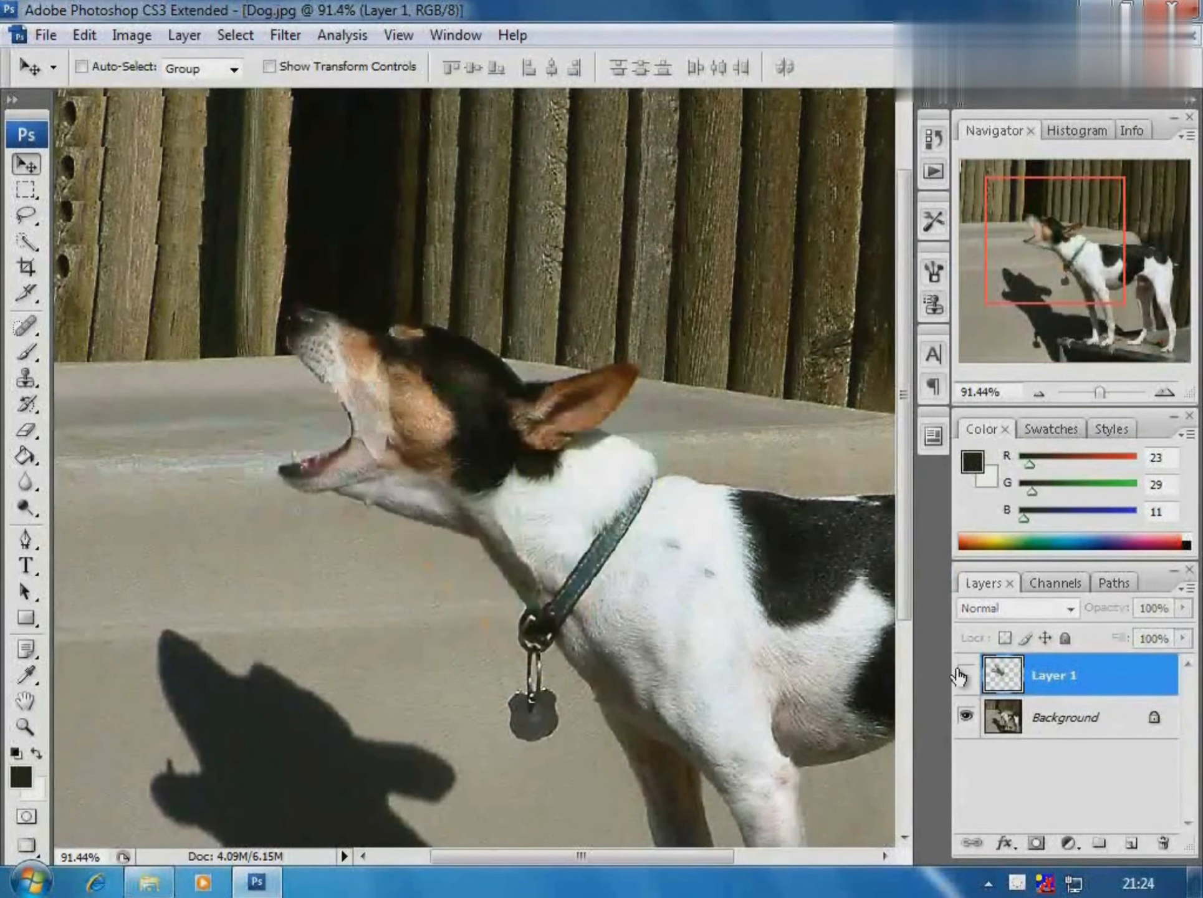
click(960, 675)
click(960, 675)
click(960, 675)
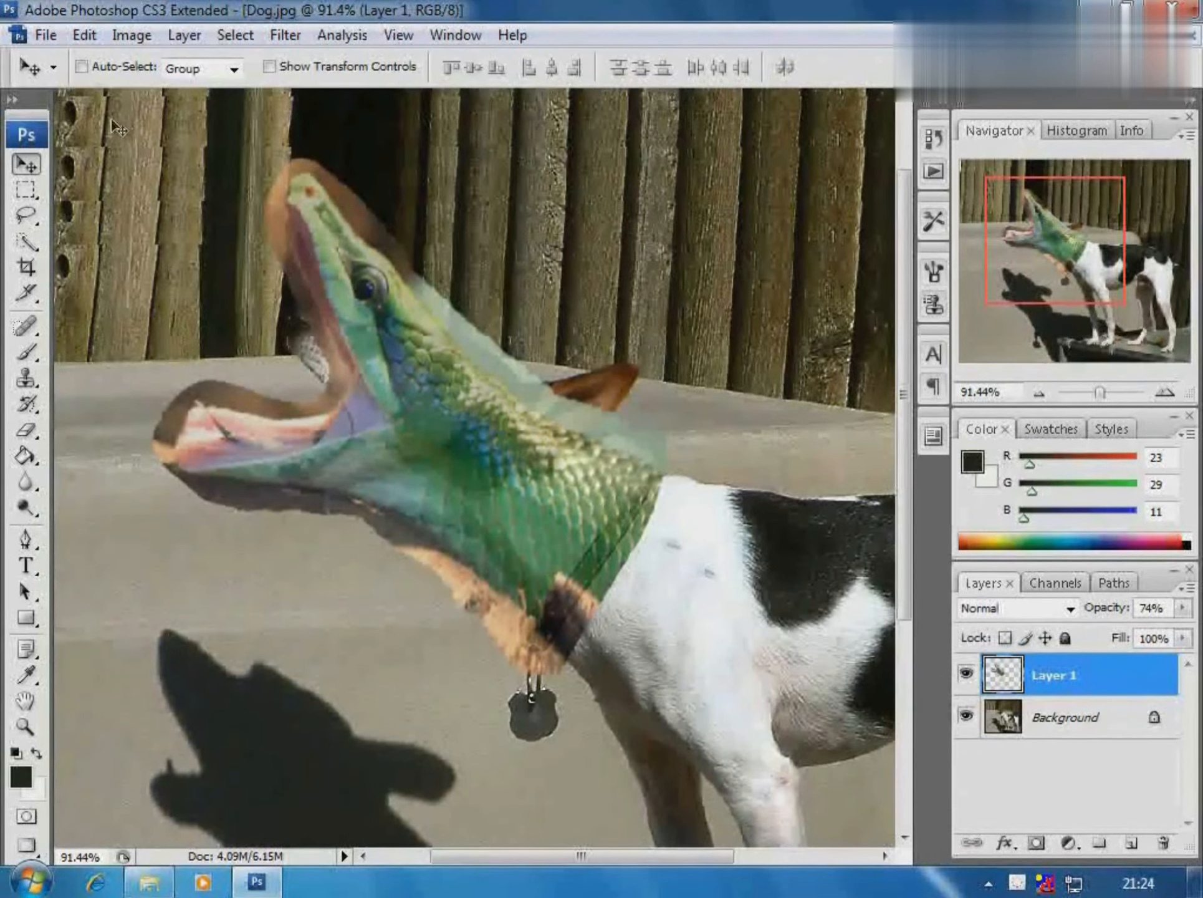
Step: Start a warp on the snake head layer, raise both upper-edge handles and pull the jaw-side lower handle inward
click(91, 44)
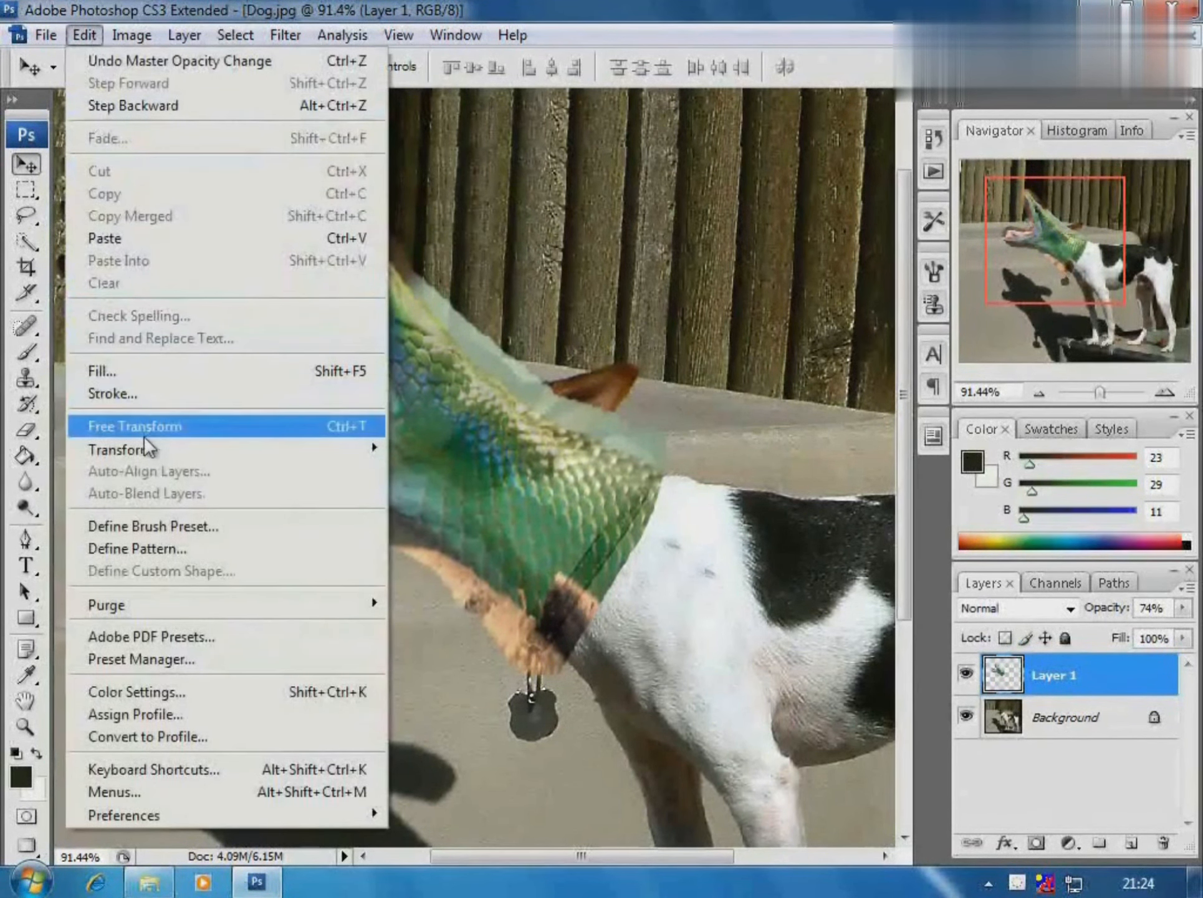
mouse_move(150, 465)
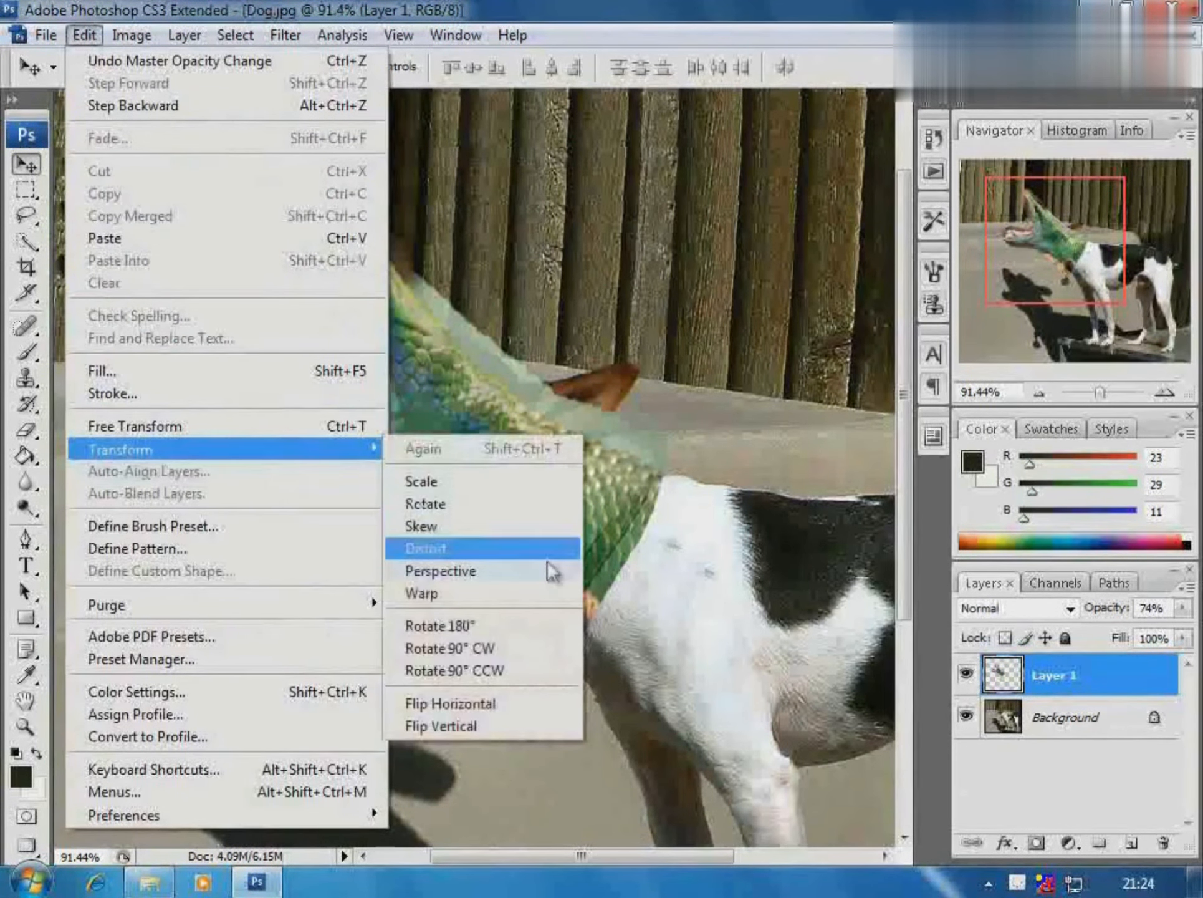
click(458, 592)
drag(328, 157, 354, 127)
drag(497, 154, 579, 137)
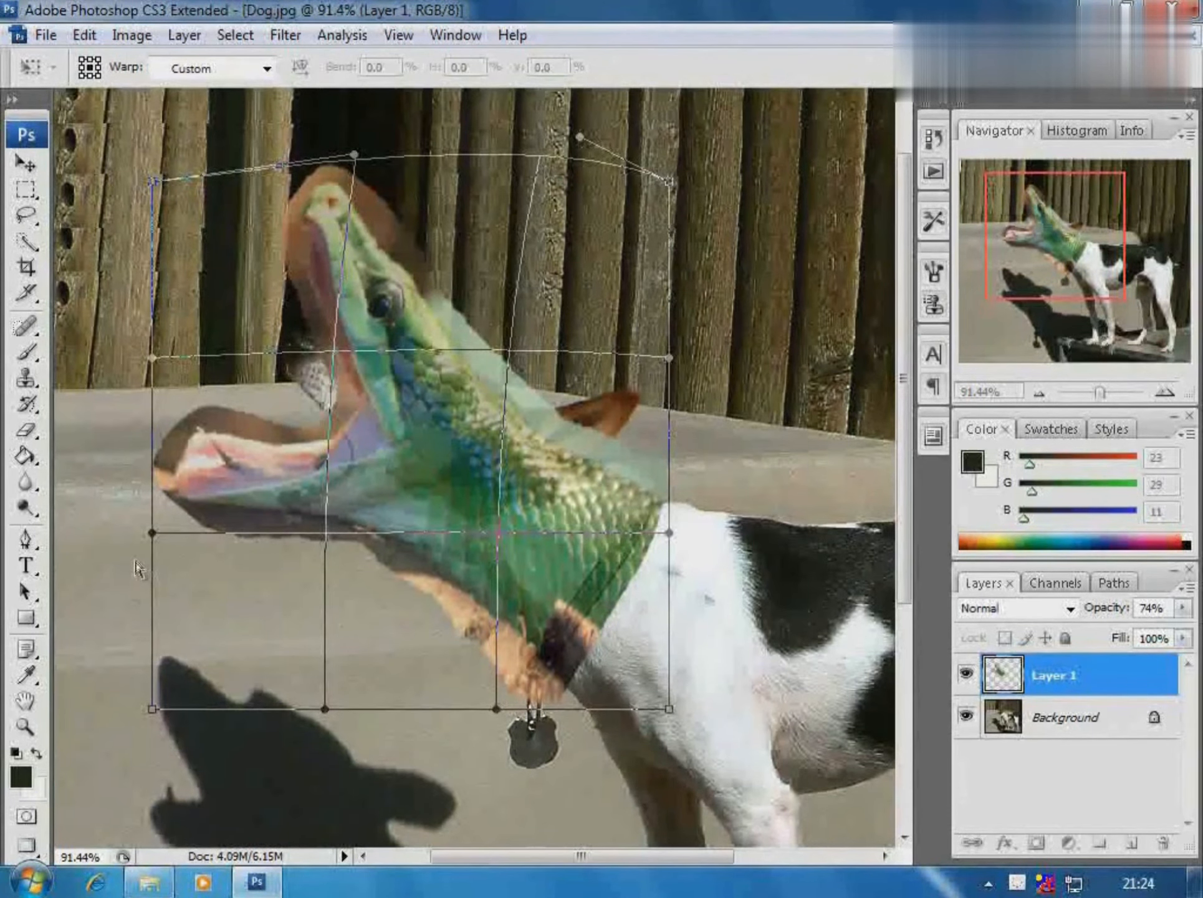
drag(151, 536, 220, 570)
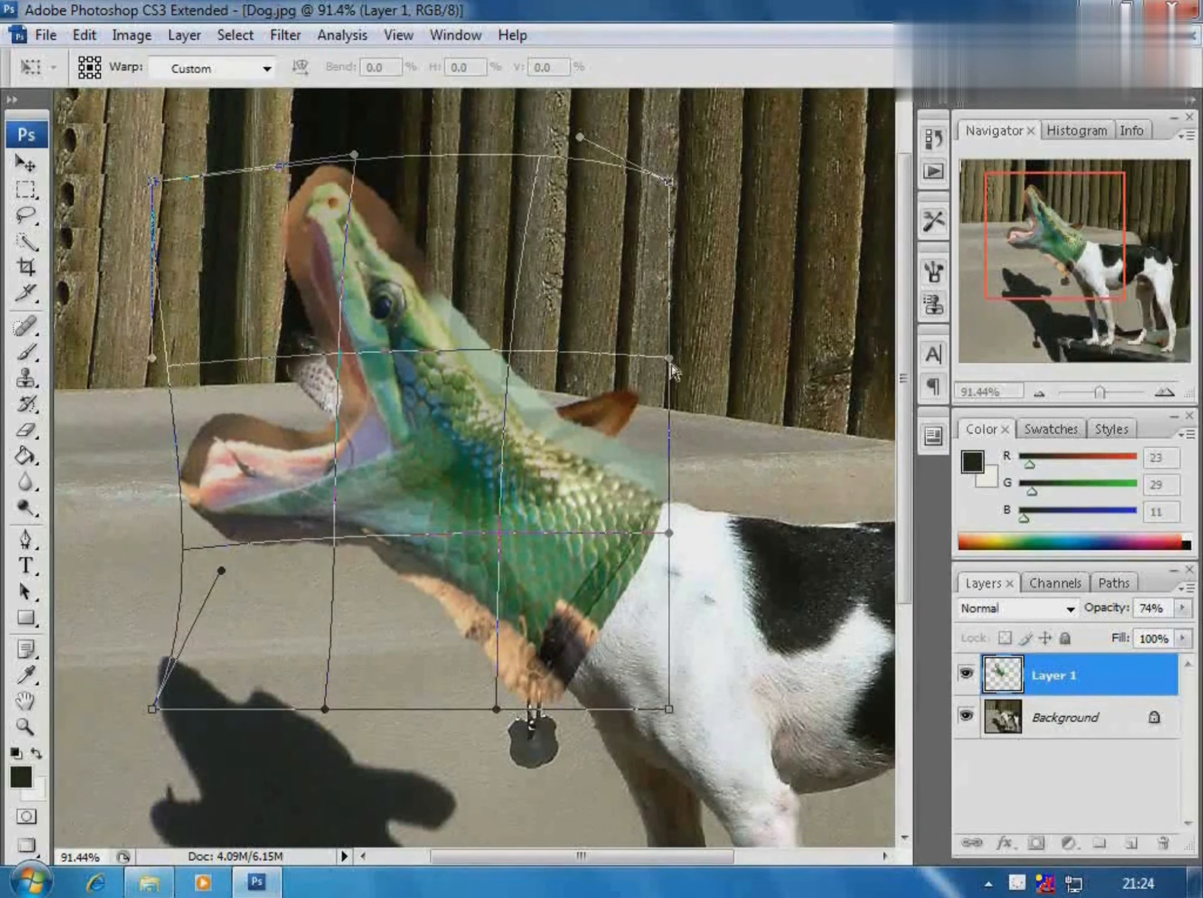
Step: Bulge the warp outward at the back of the neck, reshape its lower edge curve and apply the warp
drag(672, 364, 737, 367)
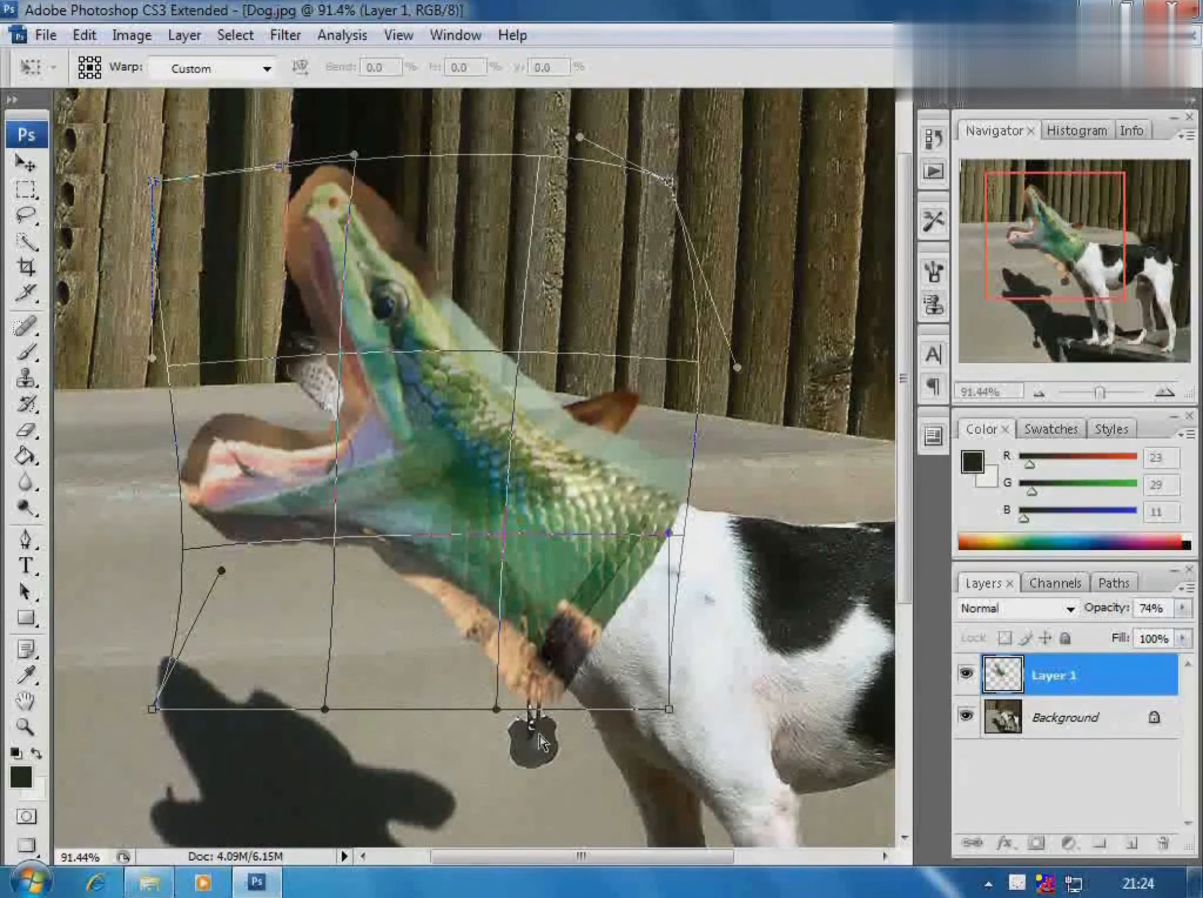
drag(497, 717, 481, 670)
drag(325, 709, 409, 781)
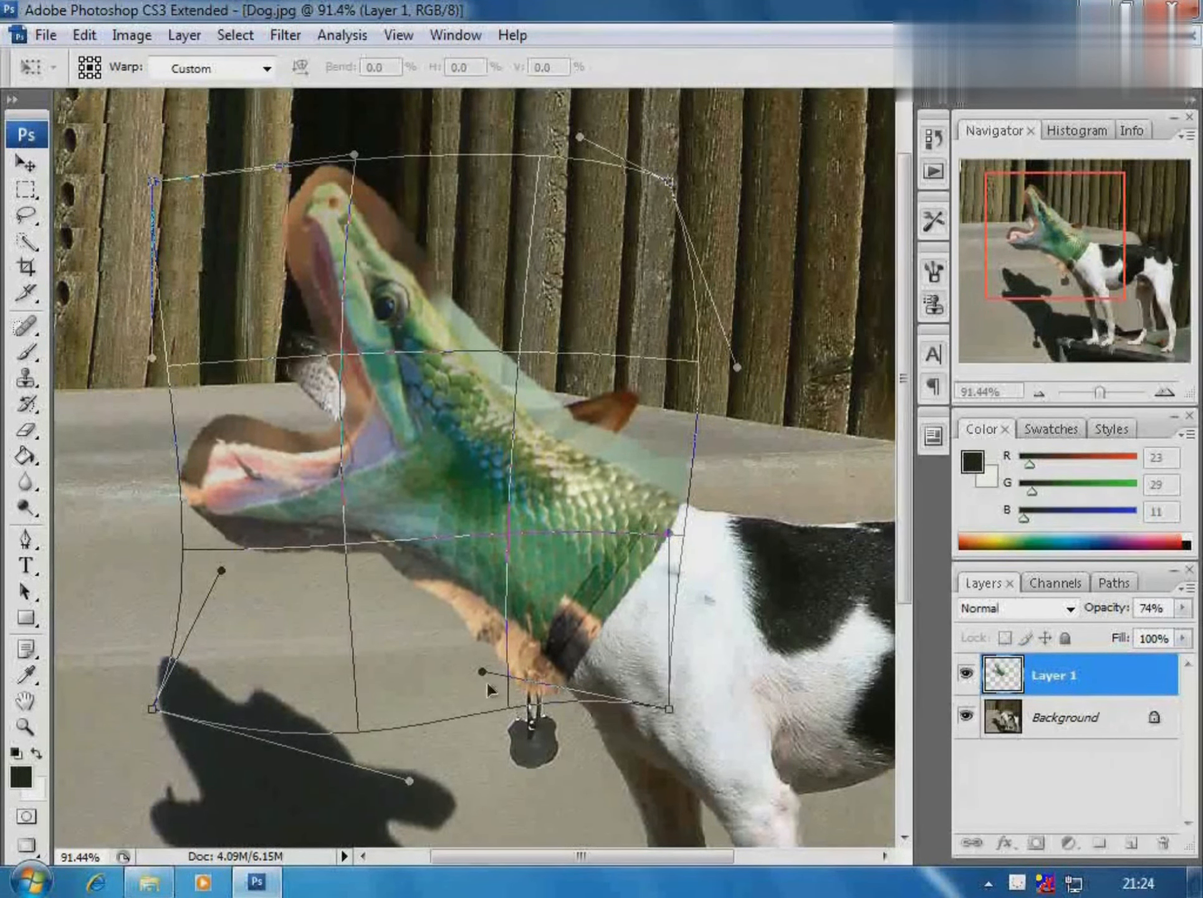
drag(482, 674, 470, 670)
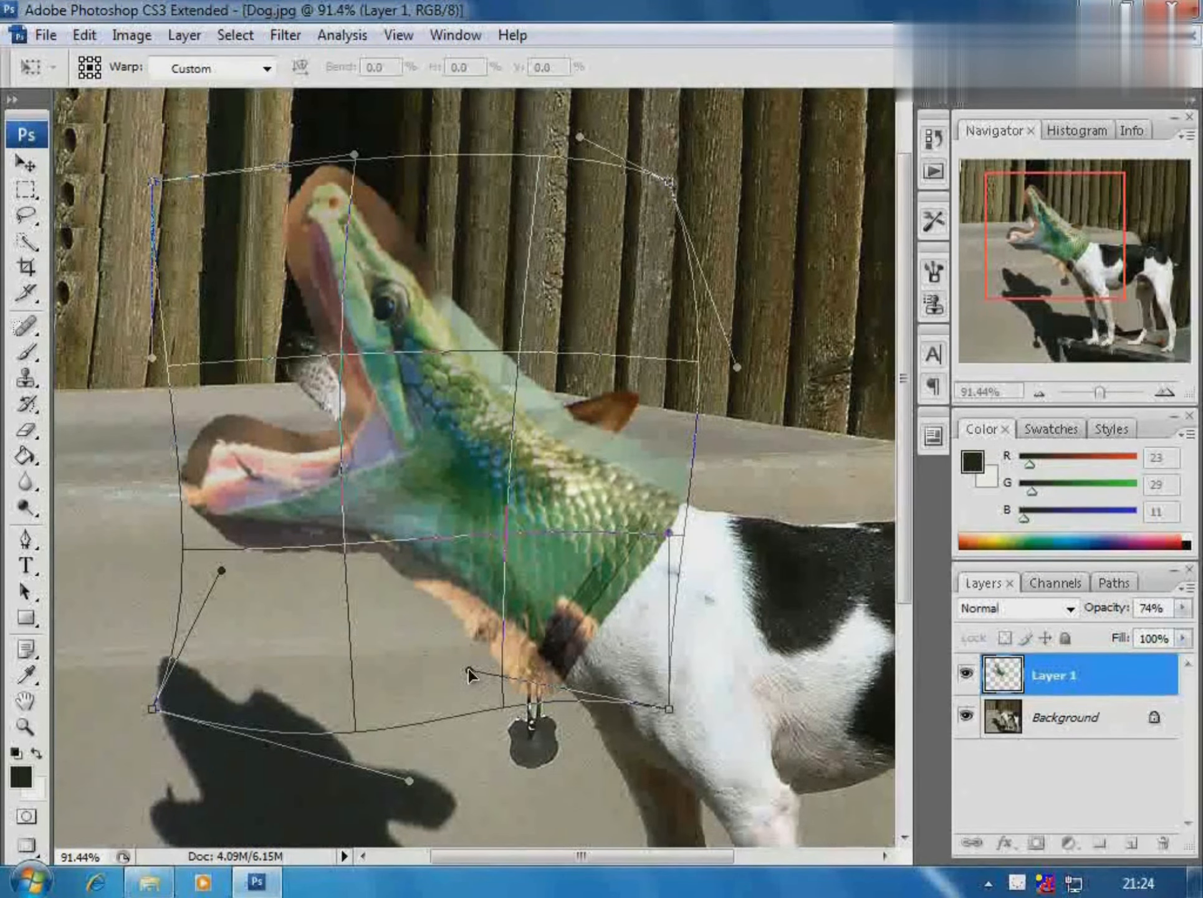
drag(581, 142, 573, 118)
mouse_move(737, 404)
mouse_down()
mouse_move(750, 415)
mouse_move(746, 393)
mouse_move(755, 408)
mouse_up()
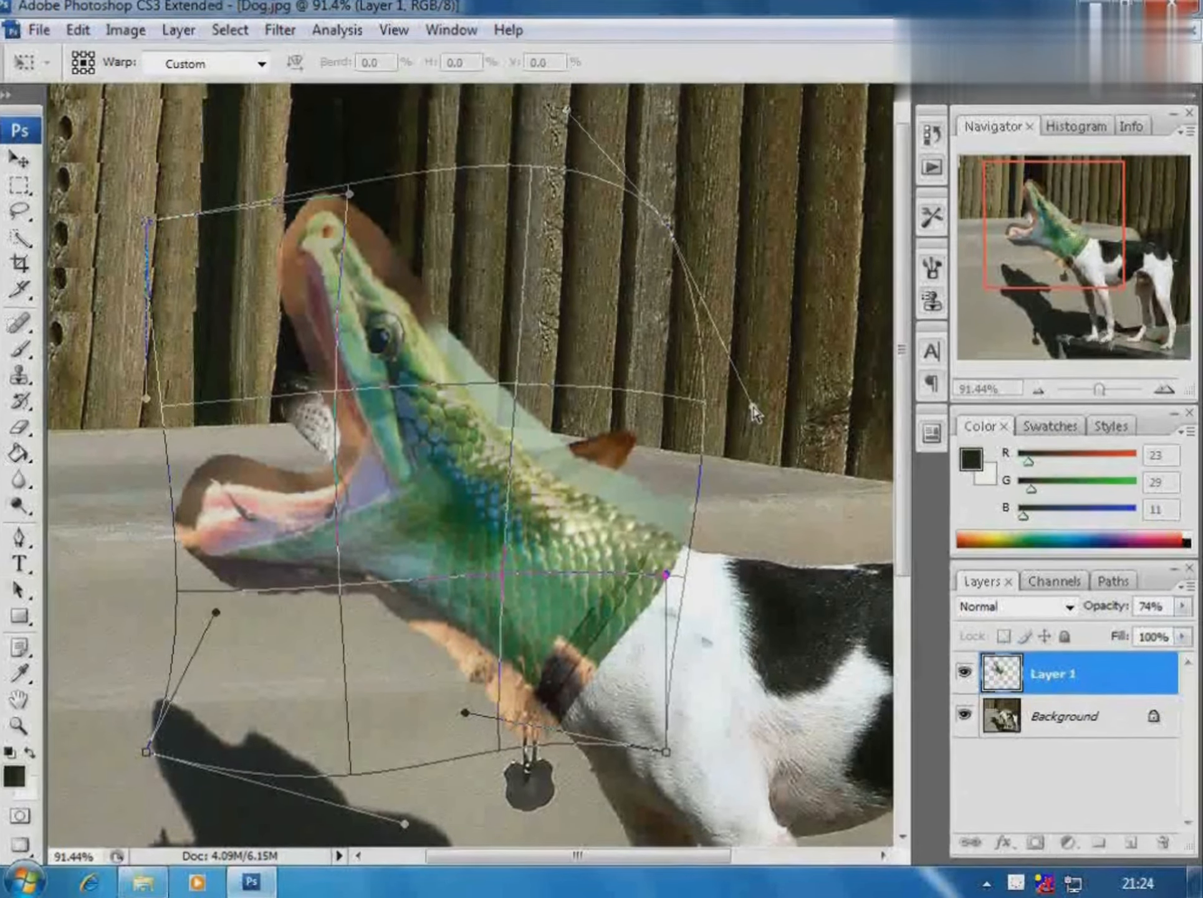
key(Return)
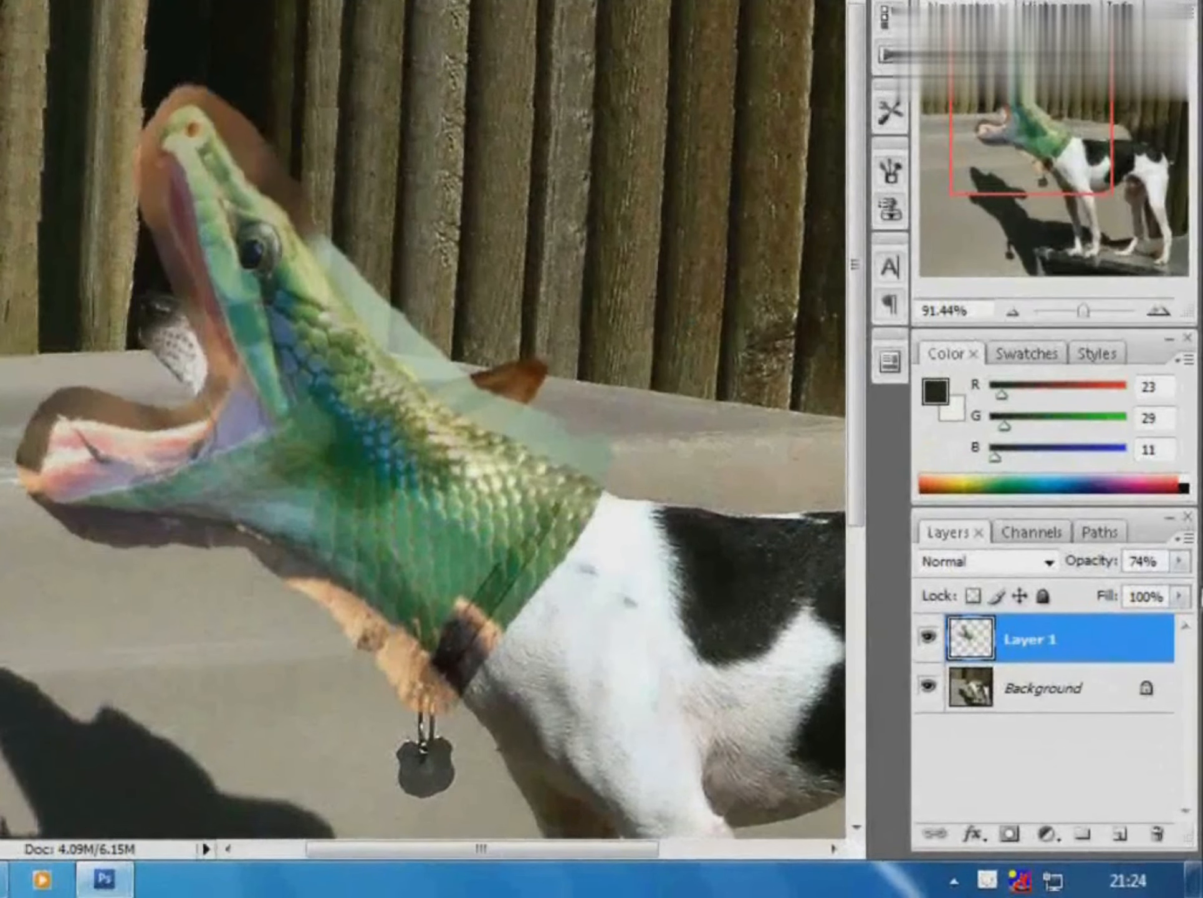
Step: Restore the snake head layer's opacity to 100% and rename the layer Snake
click(1178, 561)
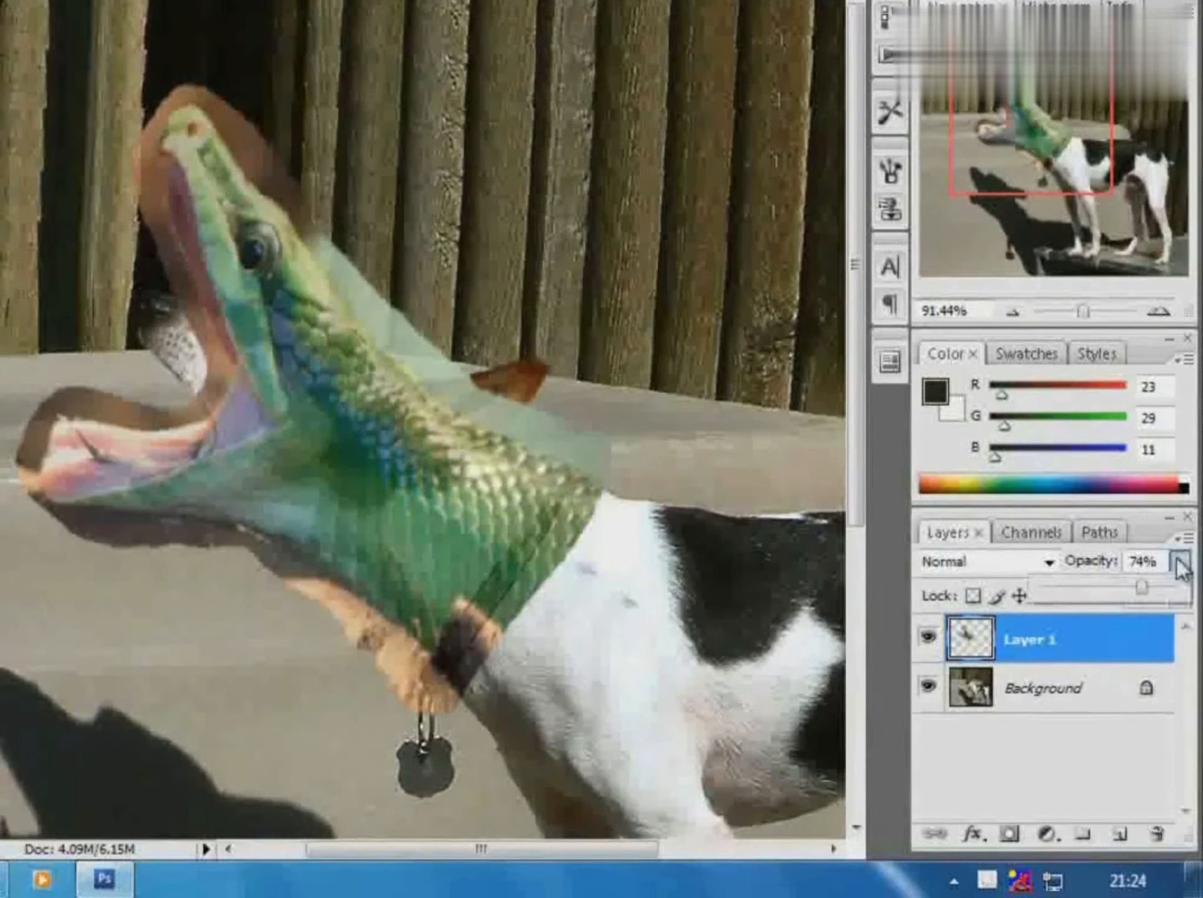
drag(1147, 583, 1182, 586)
double_click(1033, 639)
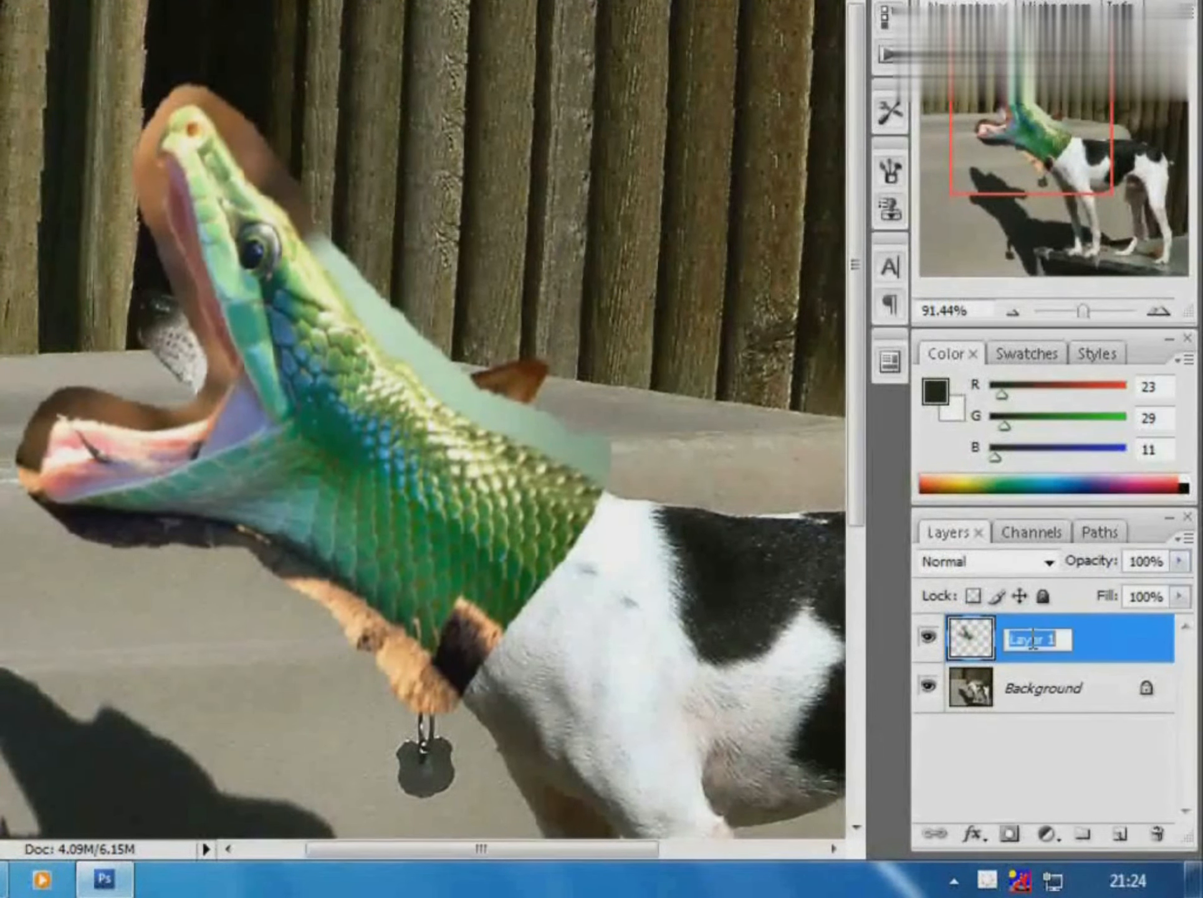
text(Snake)
click(1111, 656)
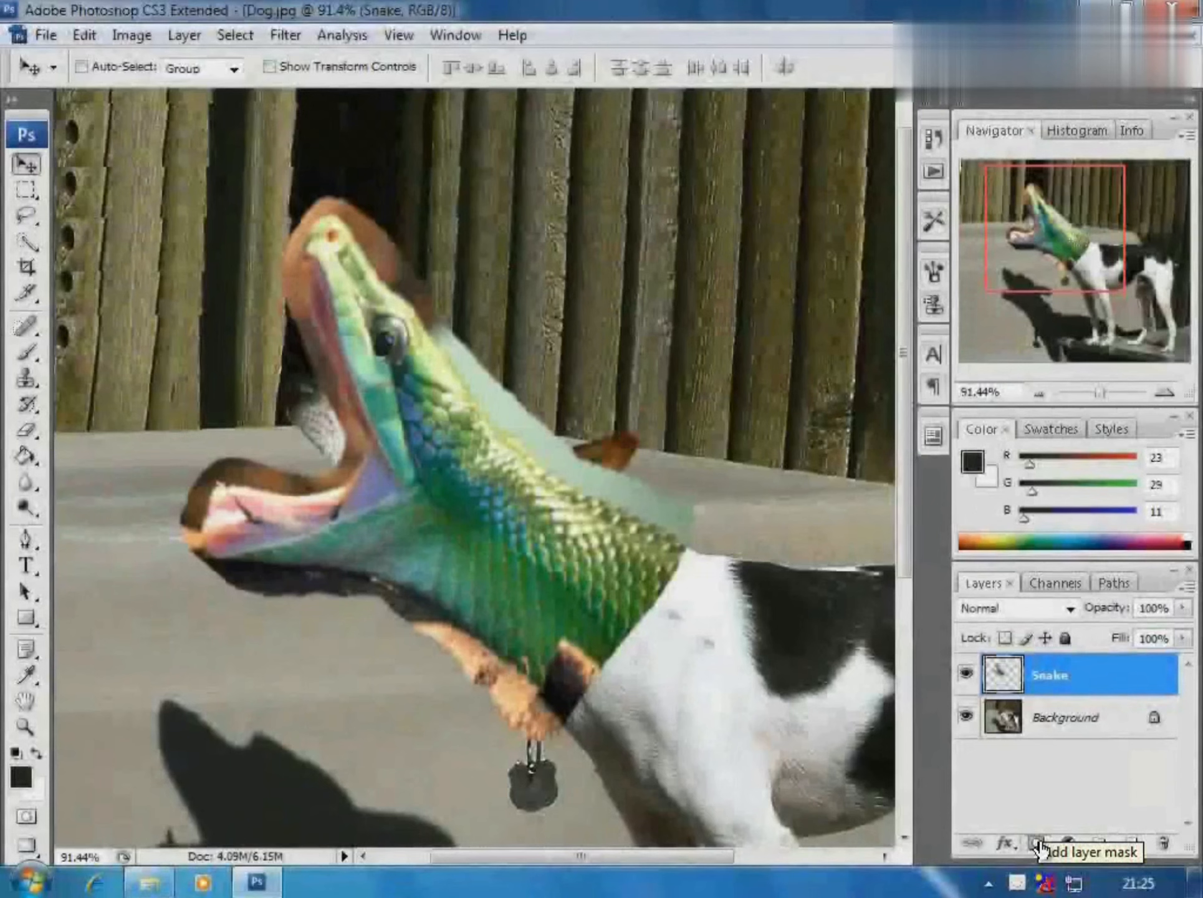
Step: Add a layer mask to the Snake layer and activate the Brush tool
click(1037, 844)
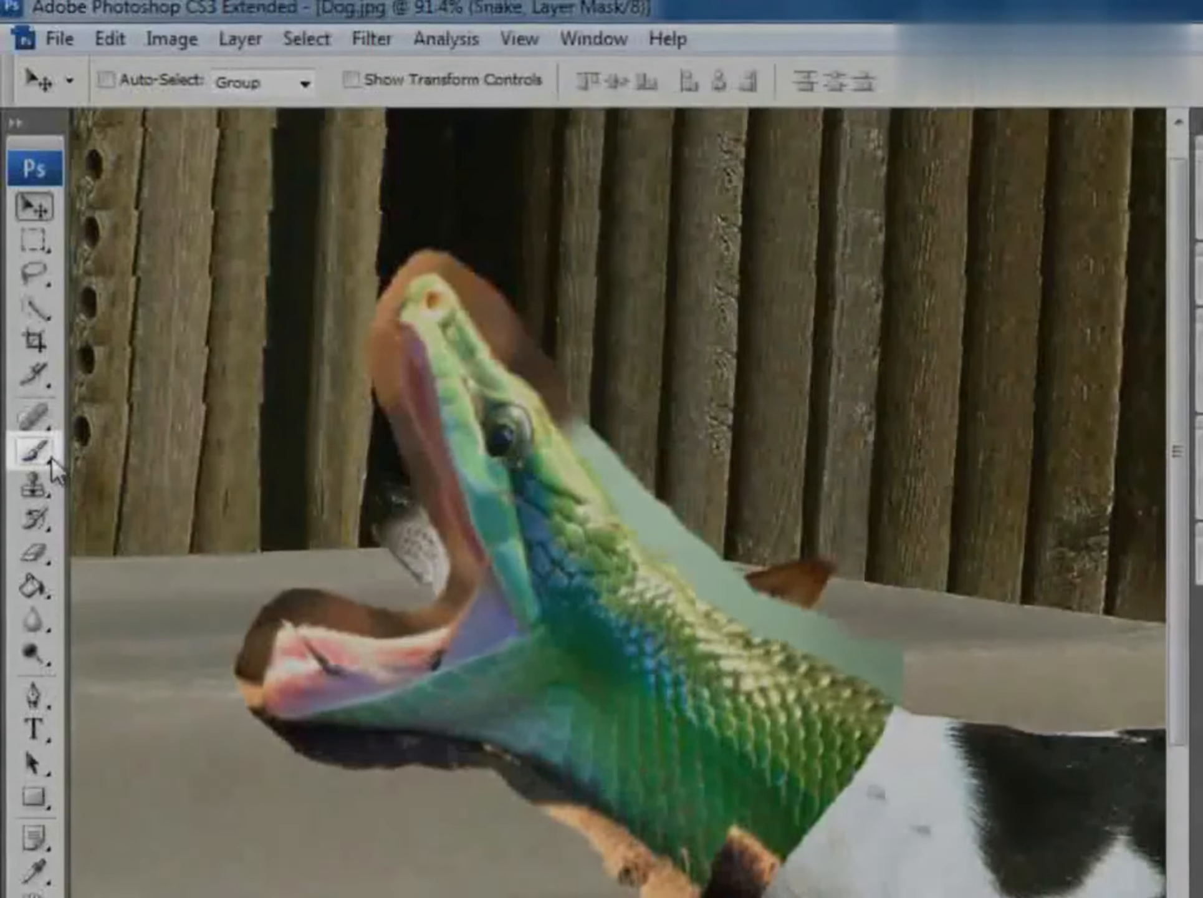
click(50, 456)
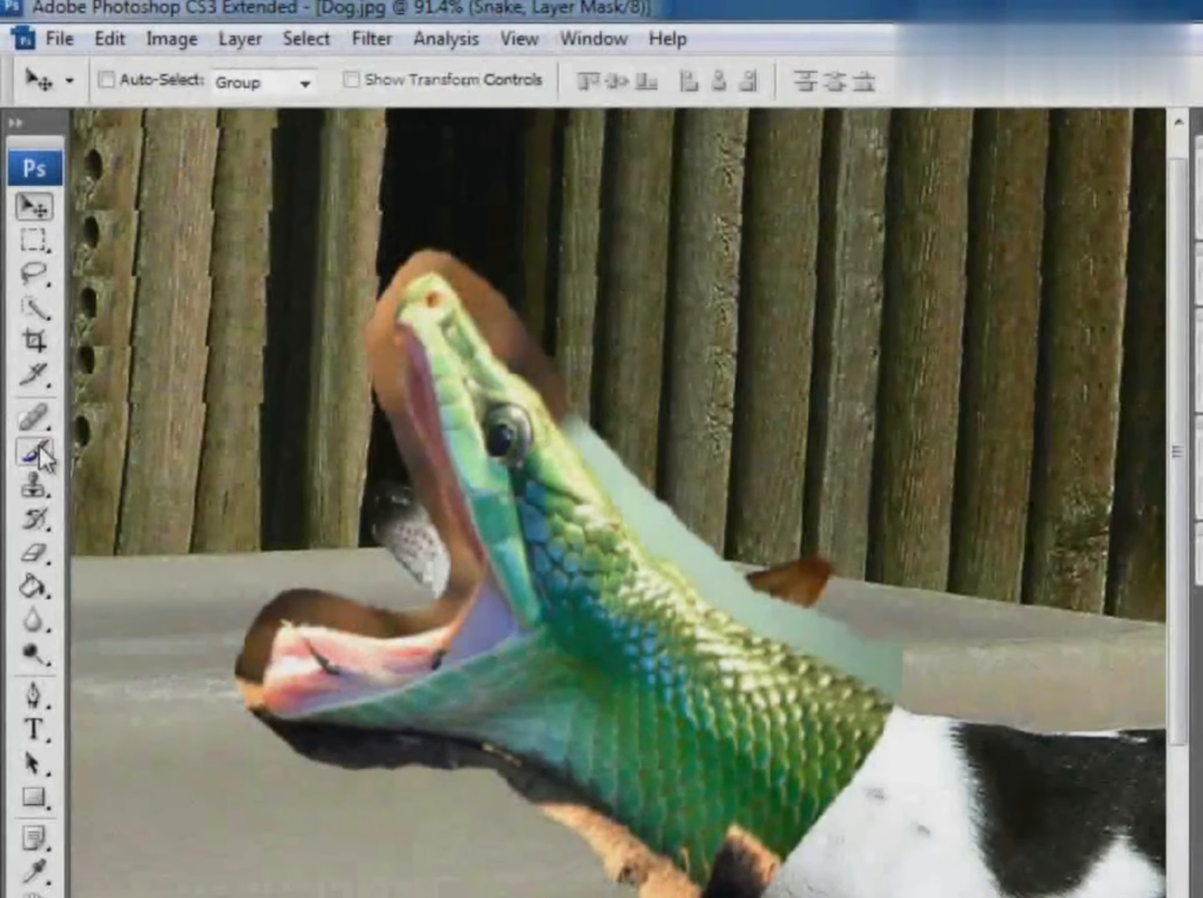
click(38, 444)
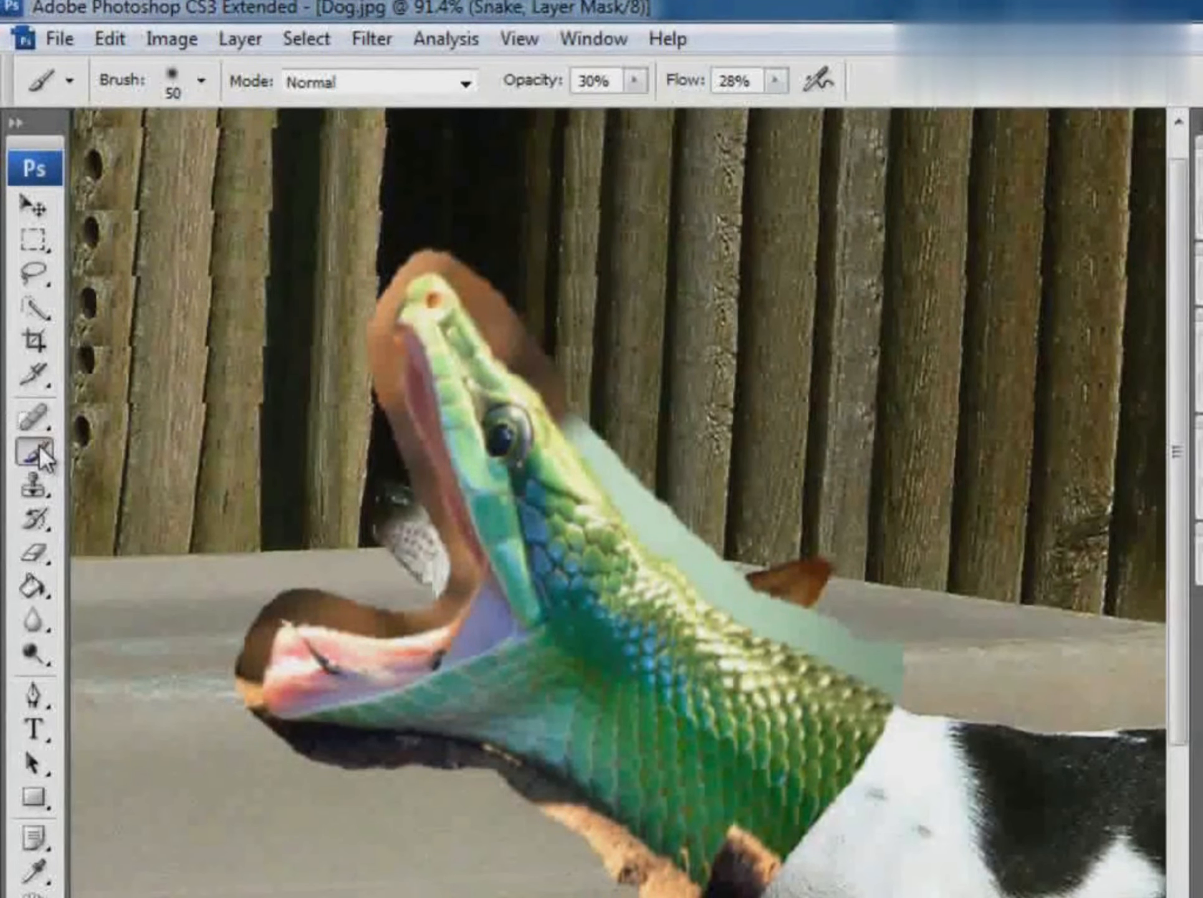
Step: Set the brush to 81% opacity and 74% flow with the soft 13 px tip for masking the snout
drag(295, 206, 564, 452)
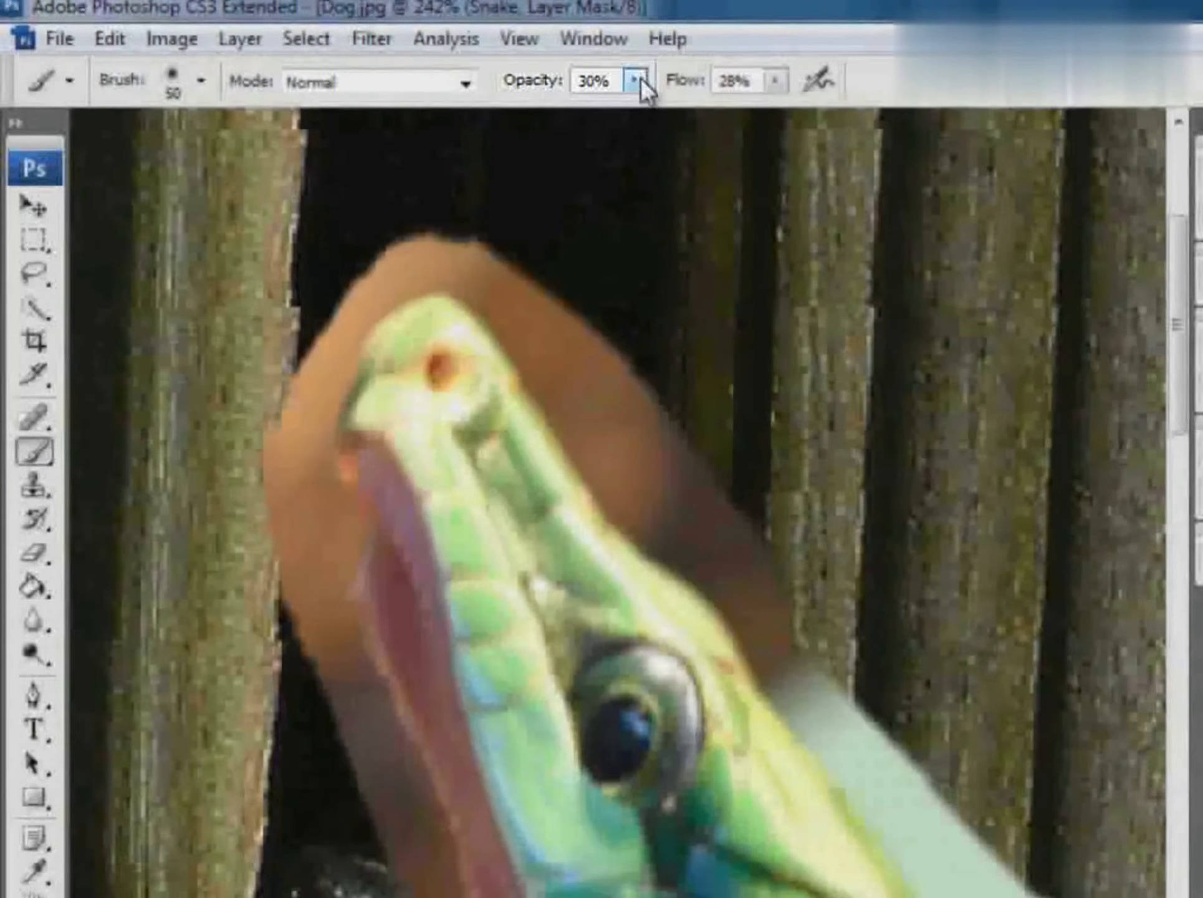
click(641, 77)
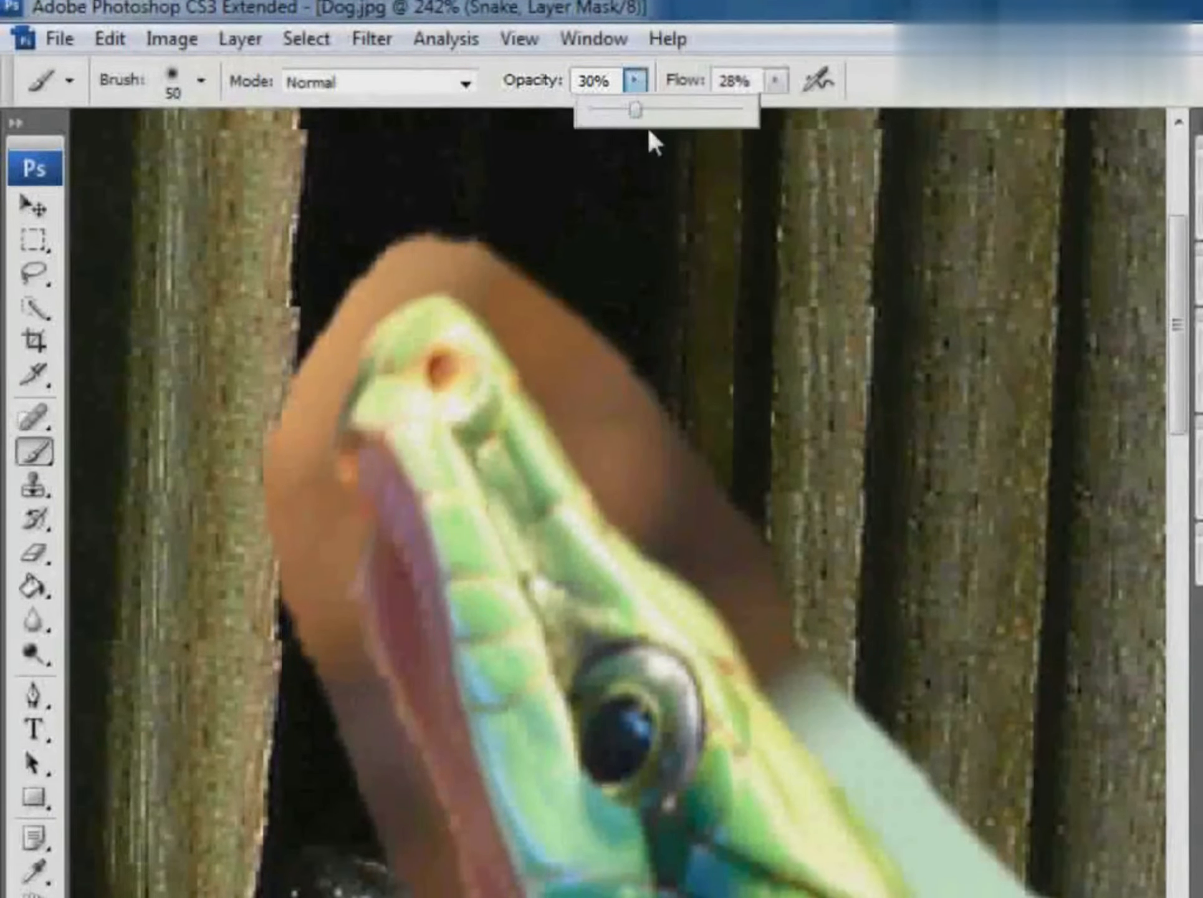
mouse_move(636, 110)
mouse_down()
mouse_move(873, 118)
mouse_move(847, 118)
mouse_up()
click(778, 85)
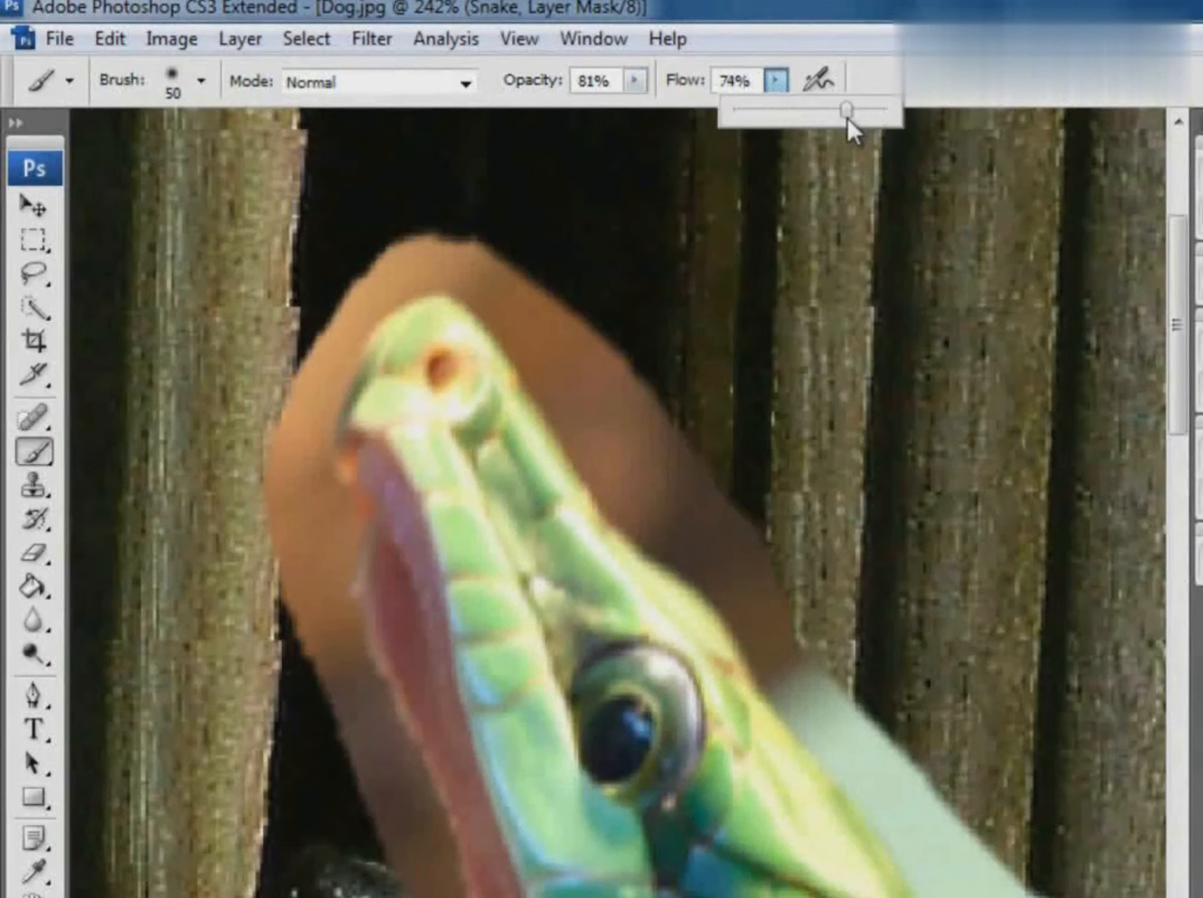
click(201, 80)
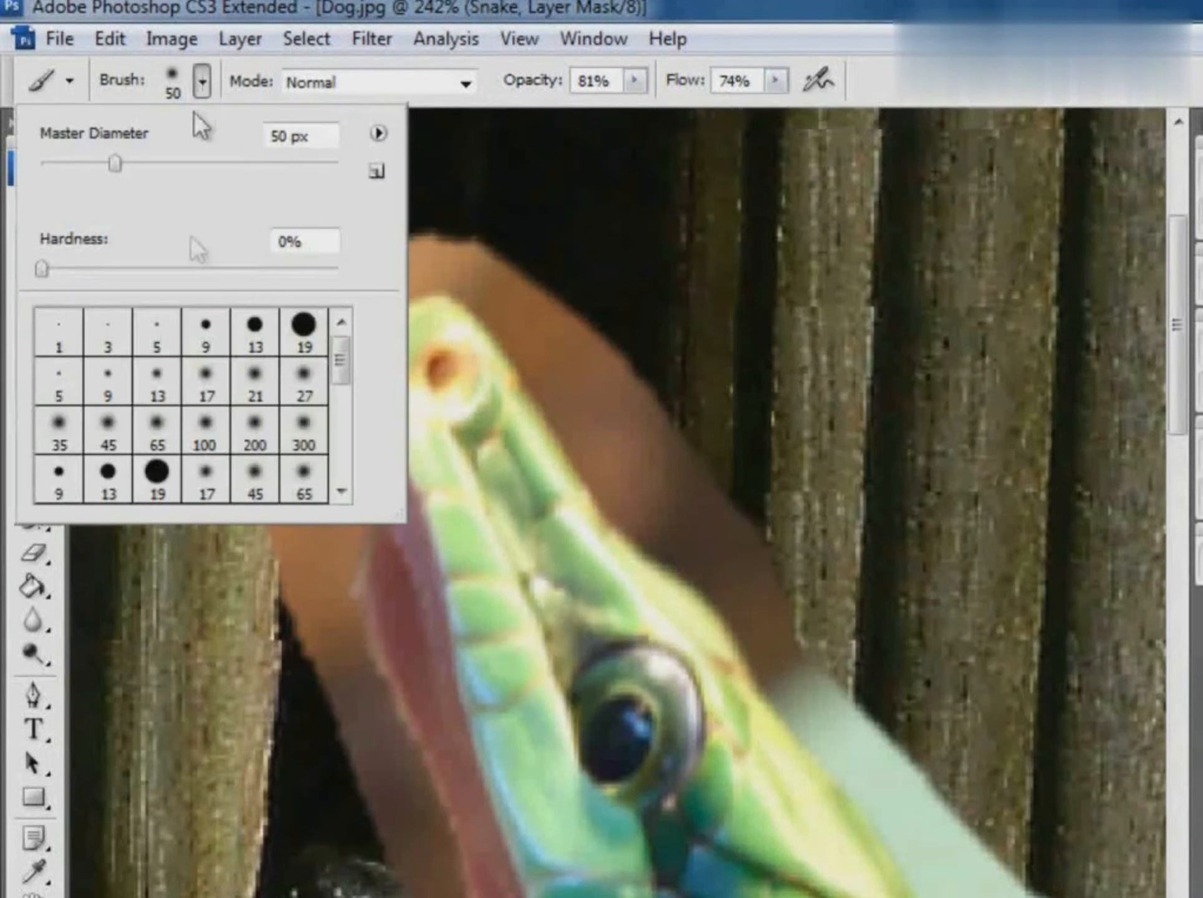
click(156, 382)
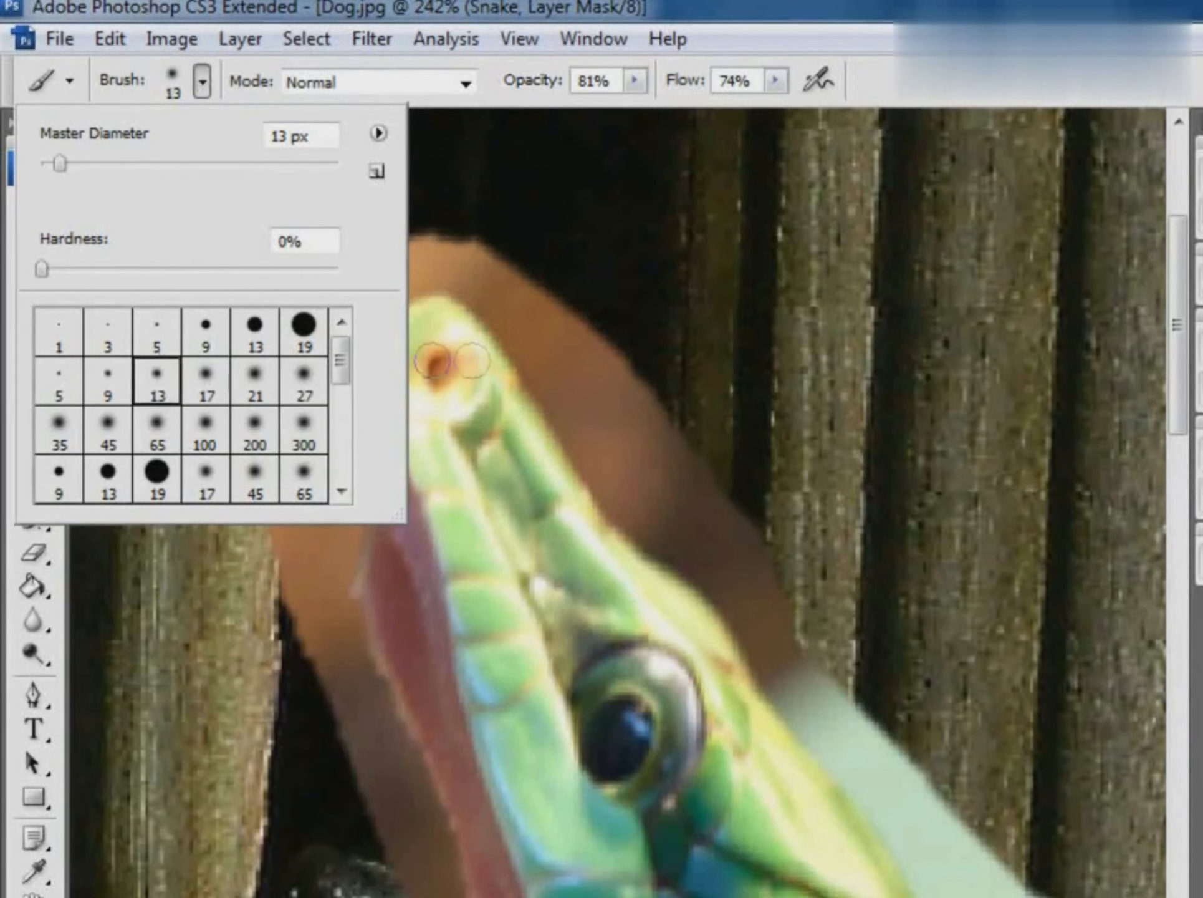
Step: Paint black on the mask to hide the brown background along the upper edge of the snake's snout
click(618, 353)
mouse_move(597, 347)
mouse_down()
mouse_move(581, 384)
mouse_move(680, 507)
mouse_up()
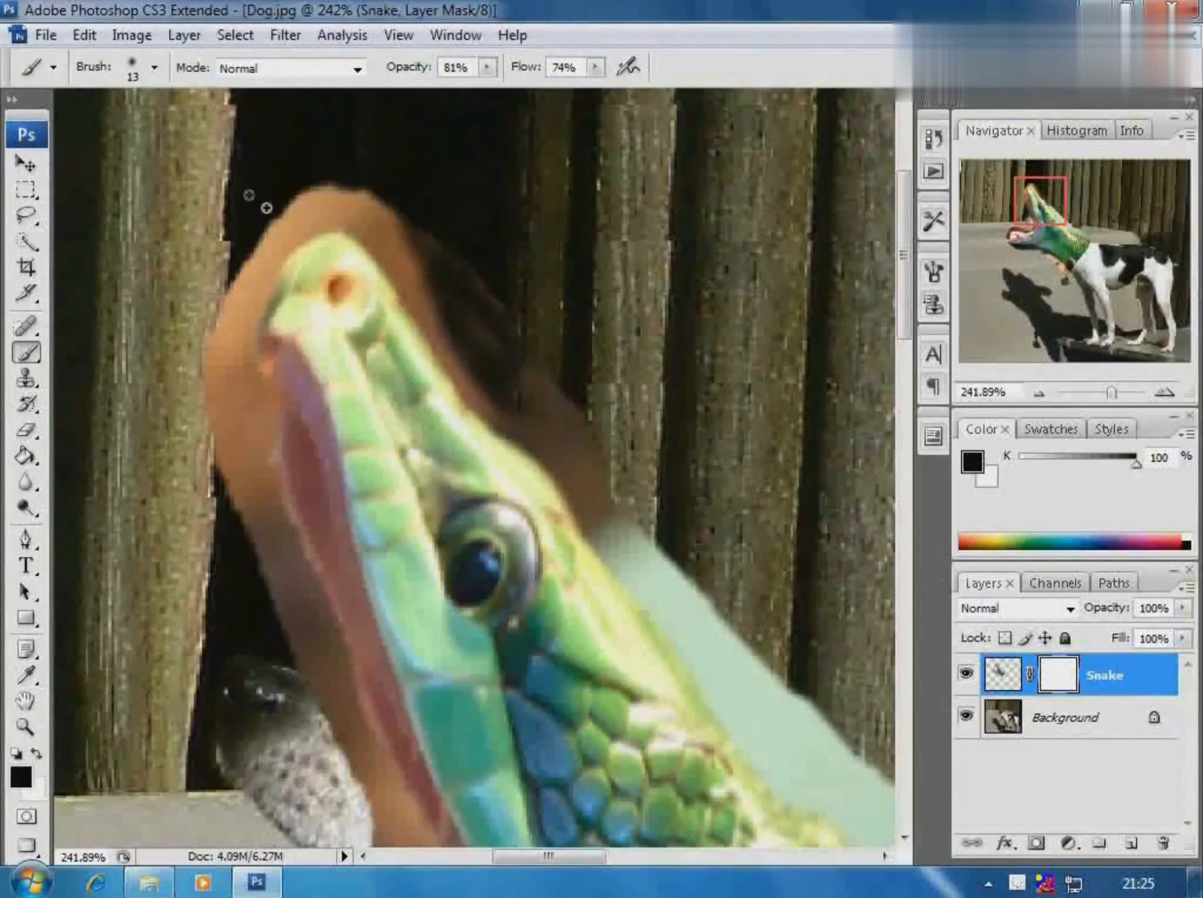
drag(326, 242, 655, 468)
mouse_move(321, 259)
mouse_down()
mouse_move(419, 322)
mouse_move(534, 465)
mouse_move(588, 483)
mouse_move(648, 570)
mouse_move(694, 682)
mouse_move(482, 345)
mouse_up()
mouse_move(414, 268)
mouse_down()
mouse_move(564, 478)
mouse_move(677, 576)
mouse_up()
drag(655, 505, 560, 354)
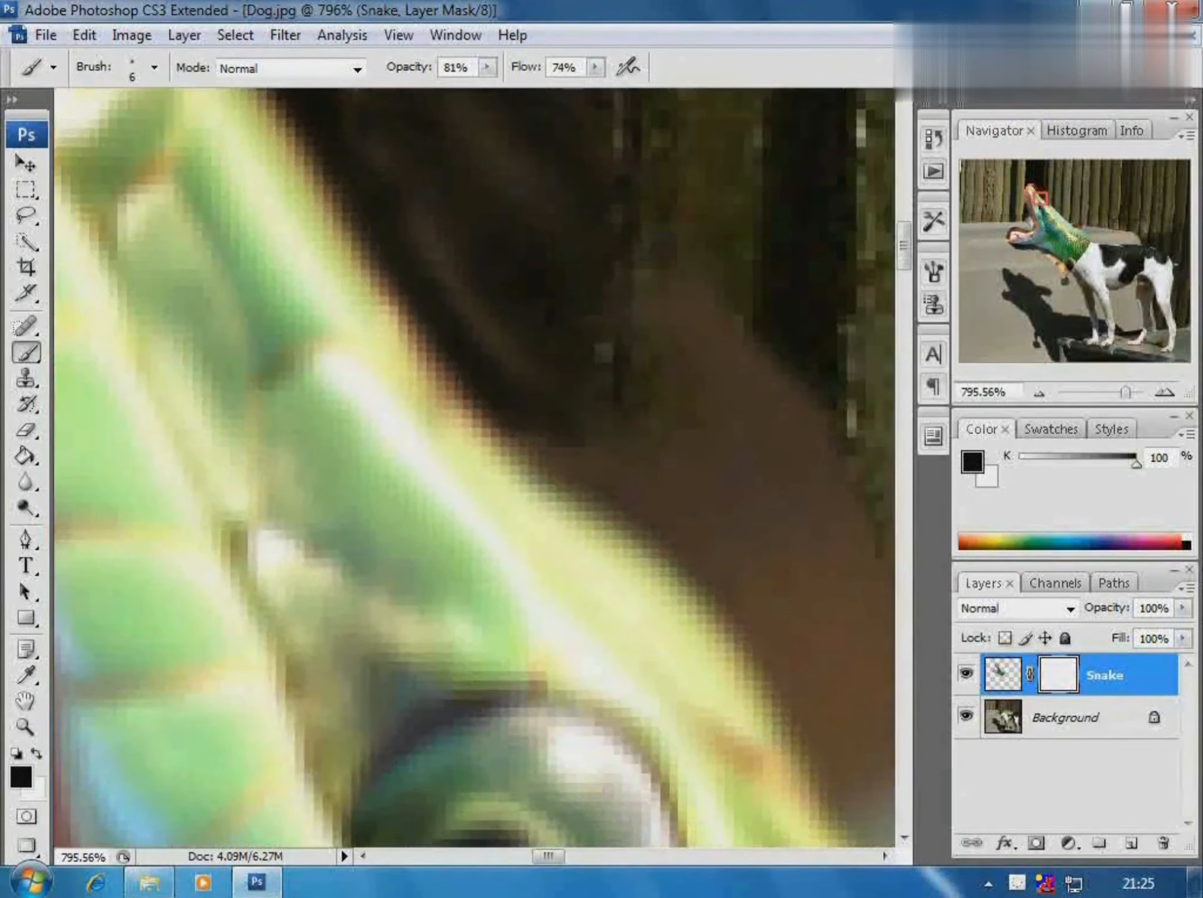
Step: Mask the background along the head's upper edge from above the eye to the start of the neck with a 6 px brush
mouse_move(680, 485)
mouse_down()
mouse_move(443, 246)
mouse_move(656, 578)
mouse_up()
drag(656, 459, 522, 297)
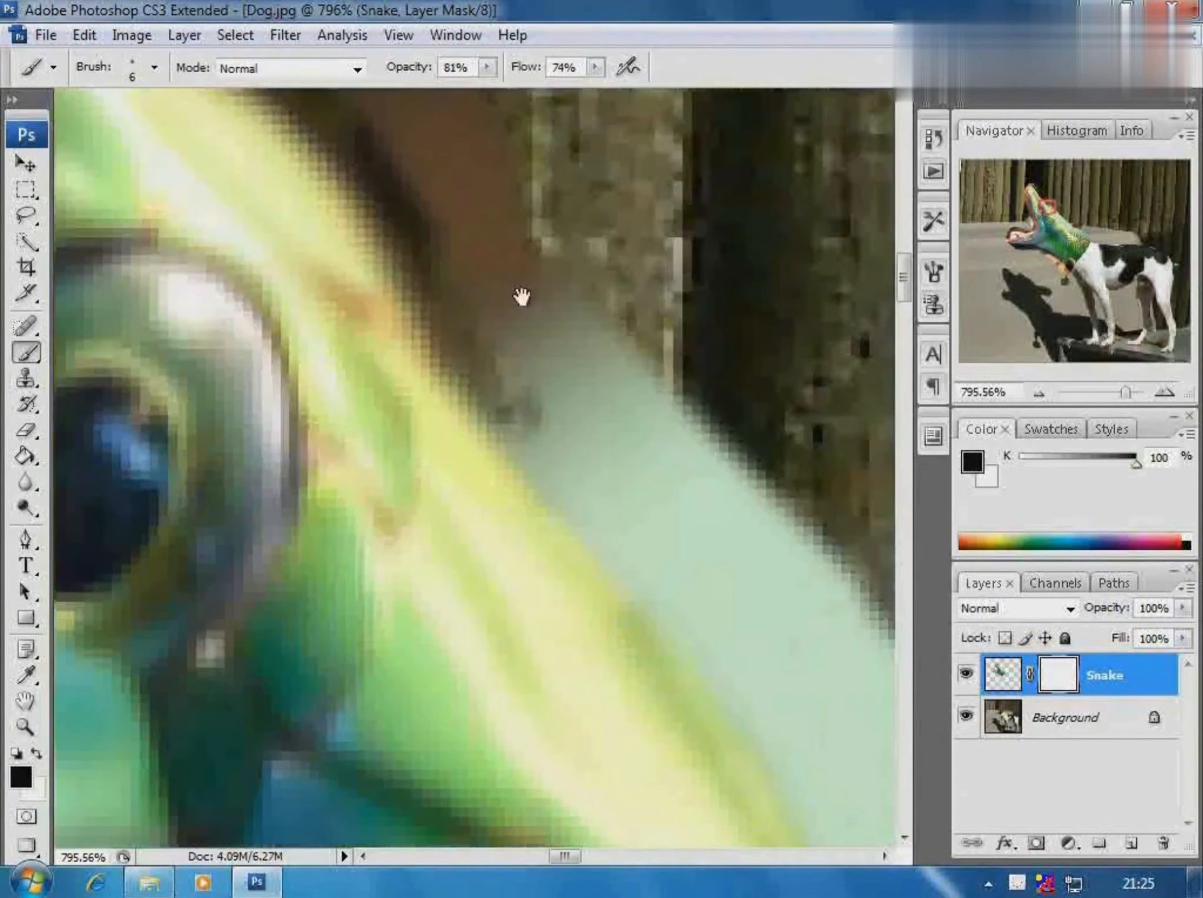
mouse_move(471, 358)
mouse_down()
mouse_move(525, 448)
mouse_move(738, 663)
mouse_up()
drag(731, 520, 556, 275)
drag(417, 267, 692, 605)
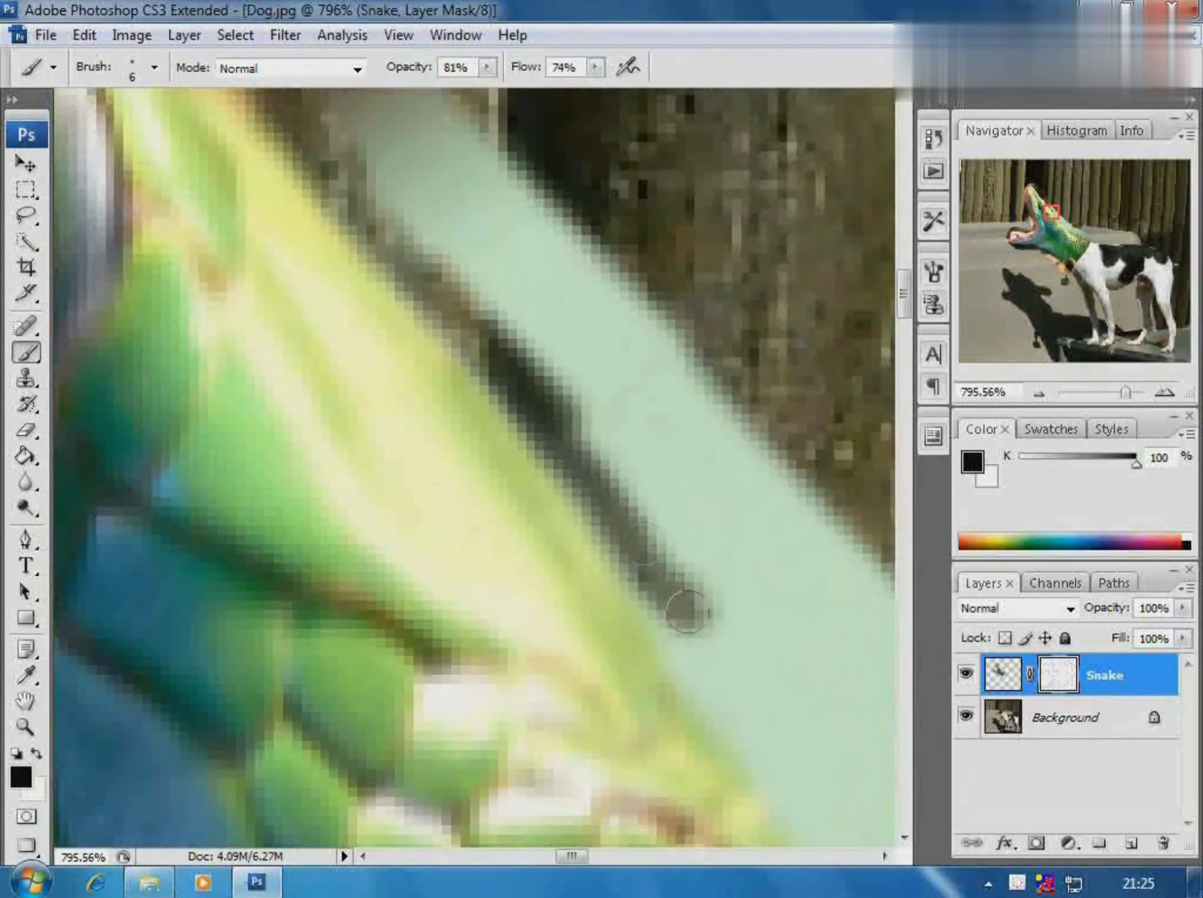
Step: Mask out the remaining brown fringe along the upper snout between the nostril and the eye
mouse_move(360, 206)
mouse_down()
mouse_move(489, 361)
mouse_move(601, 452)
mouse_up()
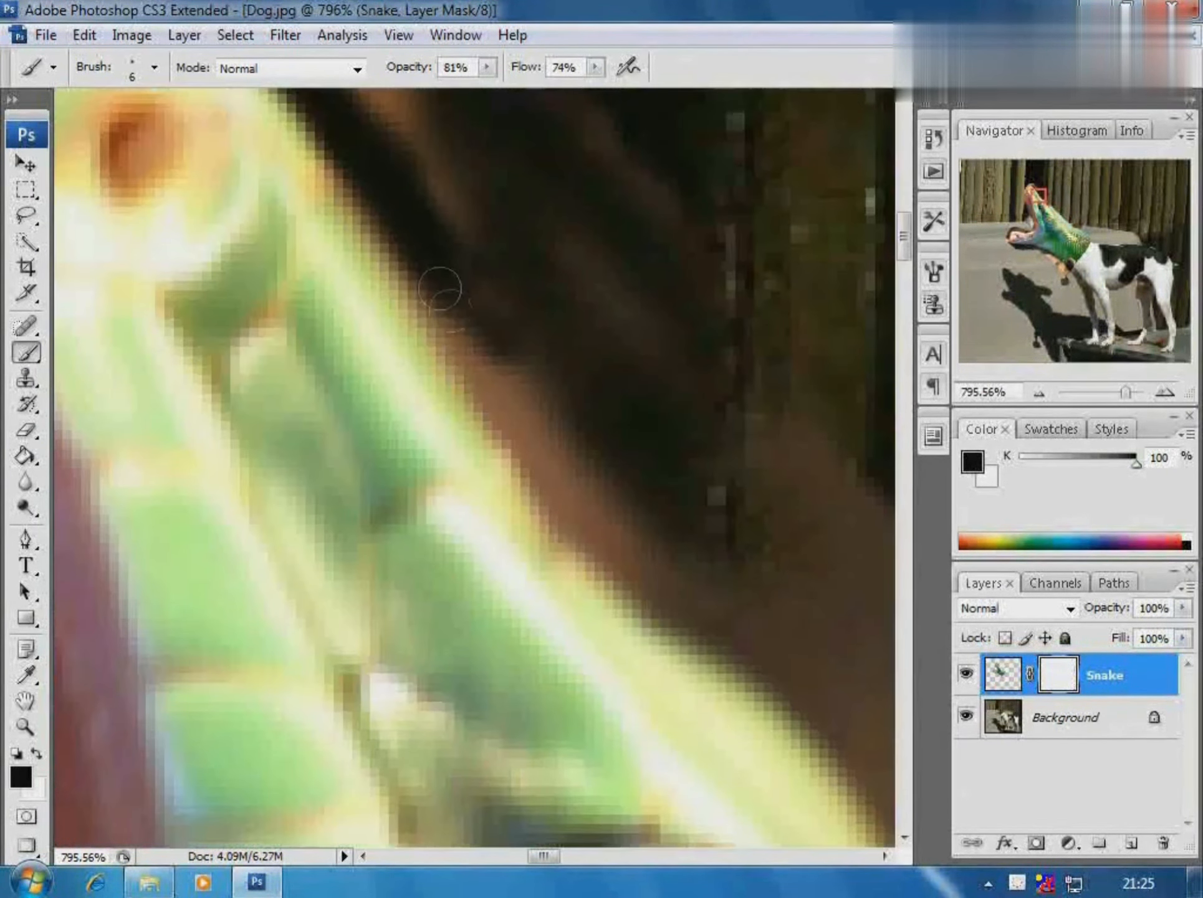
drag(440, 288, 676, 571)
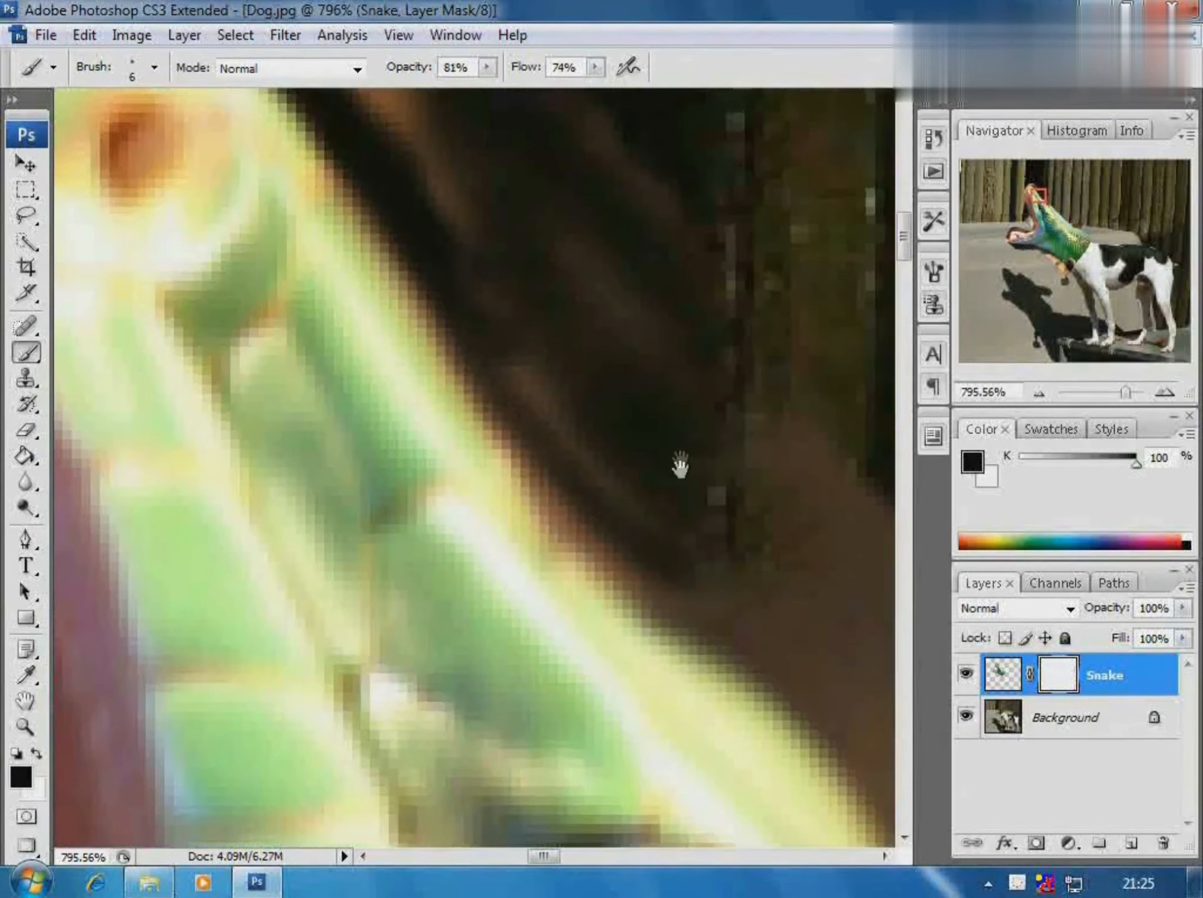
drag(679, 465, 558, 321)
mouse_move(391, 229)
mouse_down()
mouse_move(430, 301)
mouse_move(712, 546)
mouse_move(428, 189)
mouse_up()
drag(490, 327, 660, 579)
Step: Mask a band along the head's edge past the eye, hiding the pale green background next to the first neck scales
drag(667, 464, 523, 298)
mouse_move(469, 352)
mouse_down()
mouse_move(650, 577)
mouse_move(748, 673)
mouse_up()
drag(749, 536, 530, 316)
drag(431, 269, 711, 630)
mouse_move(315, 135)
mouse_down()
mouse_move(555, 430)
mouse_move(630, 487)
mouse_up()
drag(510, 389, 728, 707)
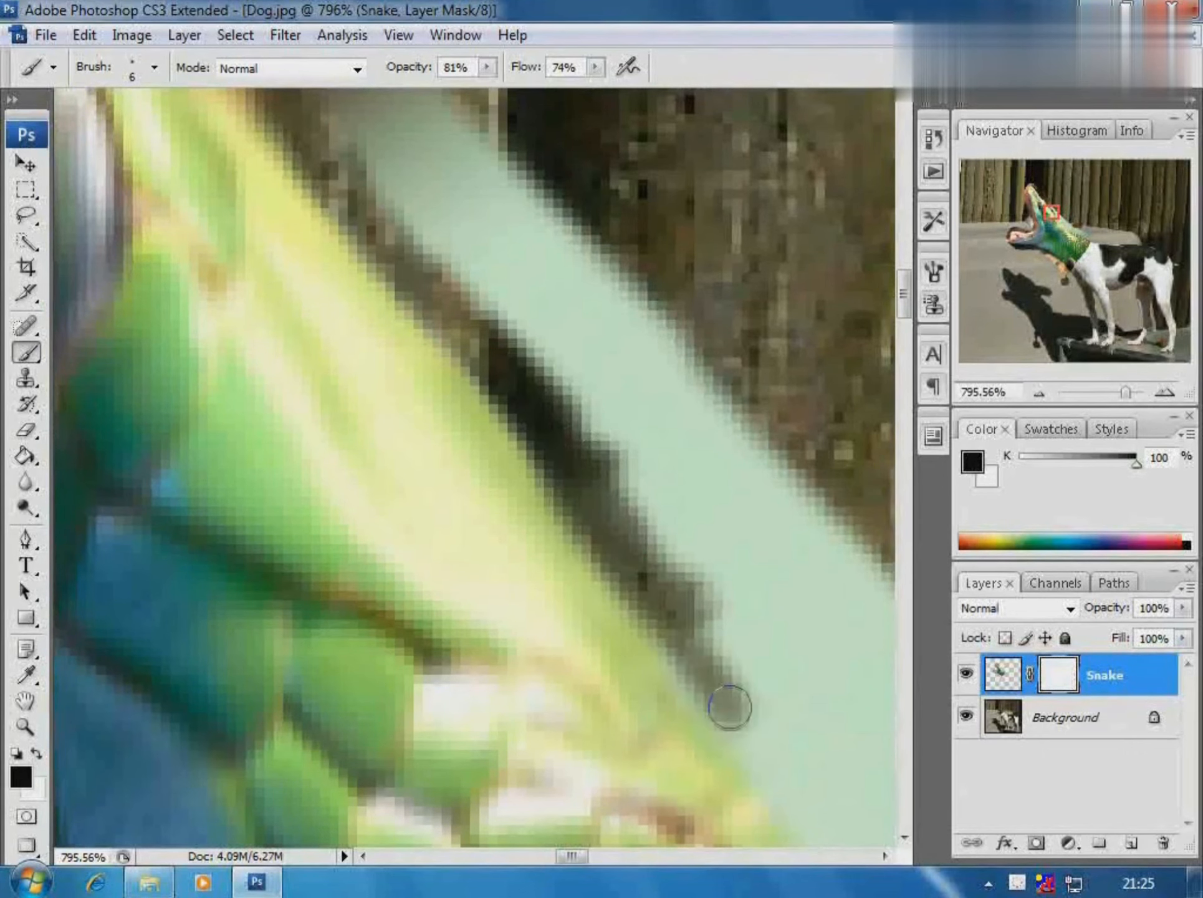
mouse_move(724, 649)
mouse_down()
mouse_move(568, 380)
mouse_move(711, 643)
mouse_up()
Step: Continue masking the pale green background along the upper edge of the snake's scaly neck
drag(750, 580, 434, 265)
mouse_move(407, 296)
mouse_down()
mouse_move(555, 443)
mouse_move(730, 588)
mouse_up()
drag(757, 617, 537, 333)
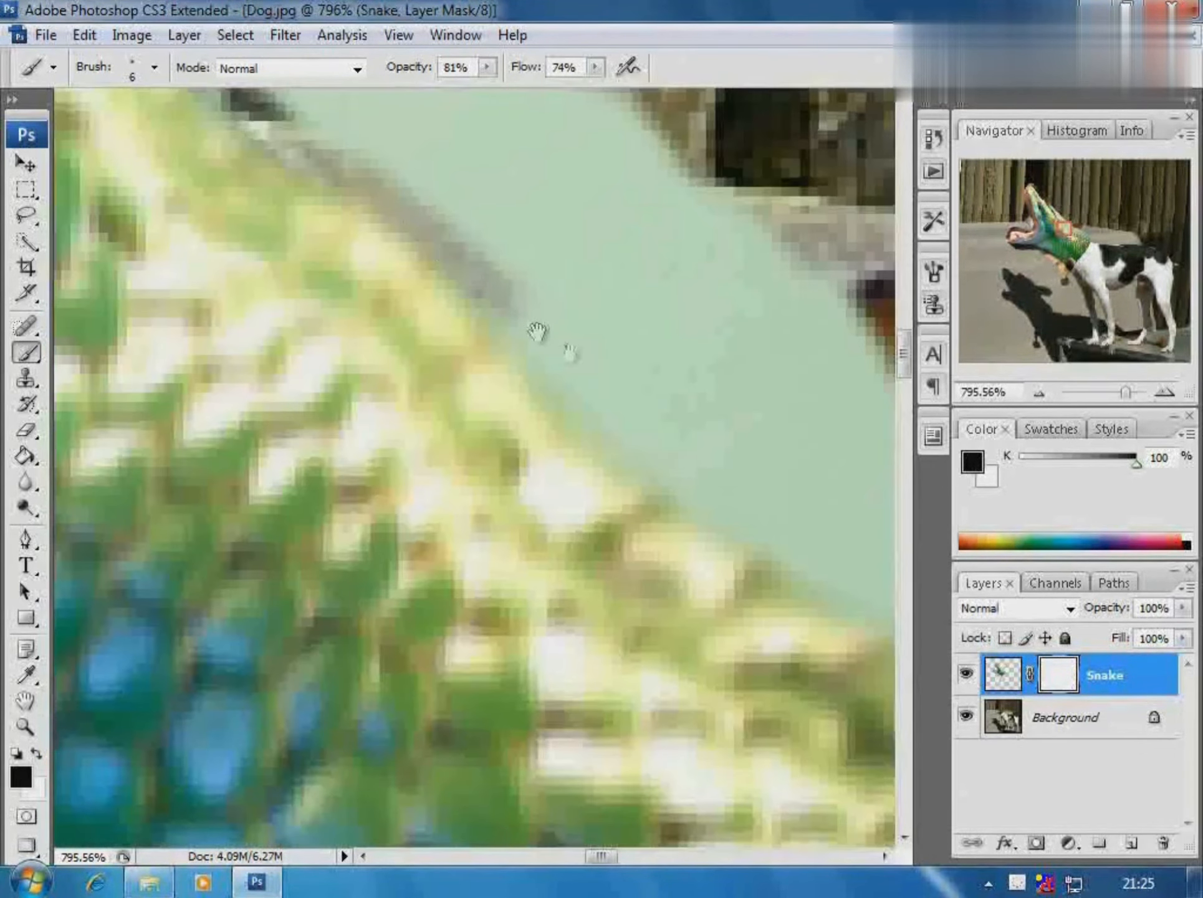
mouse_move(400, 199)
mouse_down()
mouse_move(572, 417)
mouse_move(777, 588)
mouse_up()
drag(762, 425, 392, 188)
mouse_move(359, 282)
mouse_down()
mouse_move(606, 454)
mouse_move(797, 509)
mouse_up()
Step: Mask the lower stretch of the neck's upper edge down to where it meets the dog's white shoulder
drag(805, 449, 334, 246)
drag(343, 286, 731, 501)
drag(770, 455, 209, 251)
drag(208, 321, 500, 454)
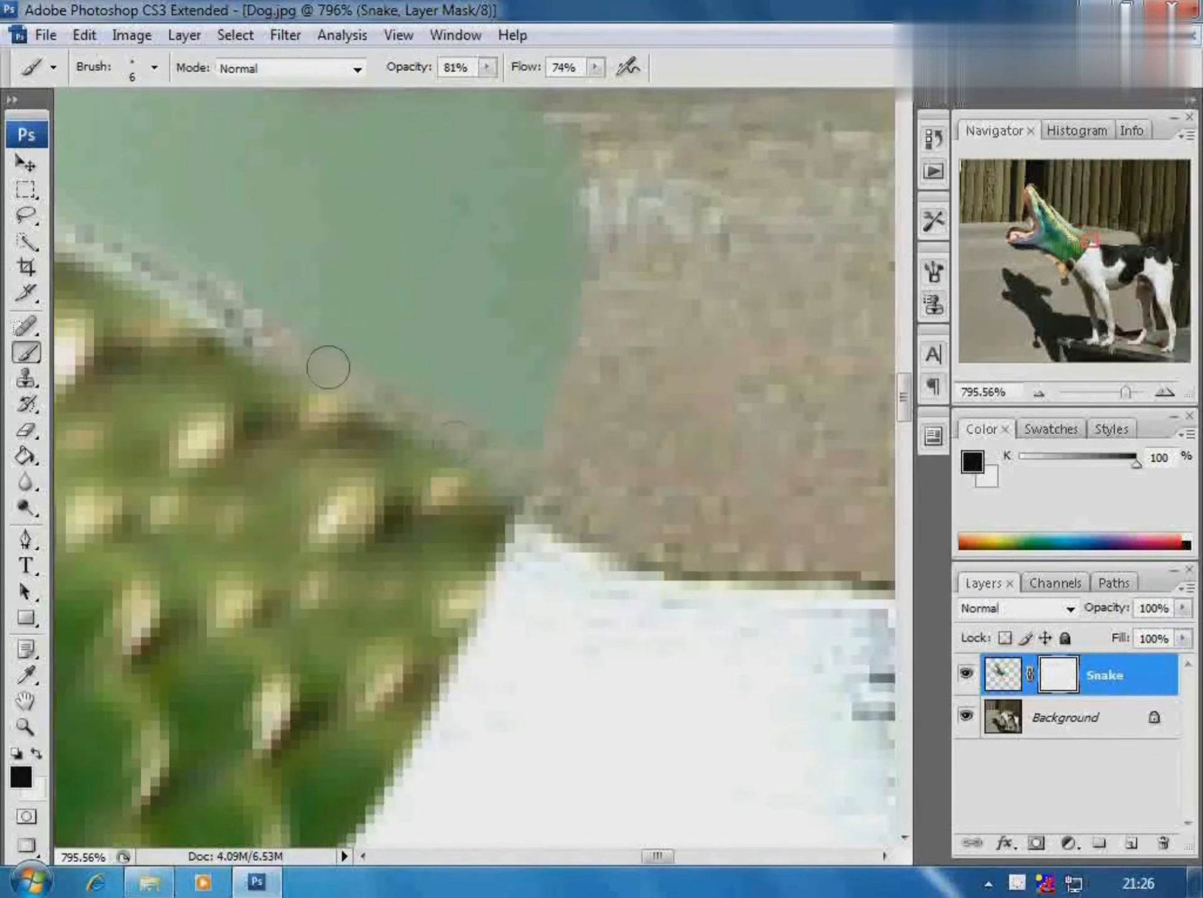
drag(327, 366, 586, 527)
Step: Return to the snout and mask the background around its tip down to the front of the upper lip
alt+click(275, 249)
alt+click(284, 278)
mouse_move(141, 497)
mouse_down()
mouse_move(179, 525)
mouse_move(484, 616)
mouse_move(332, 577)
mouse_move(619, 721)
mouse_up()
mouse_move(435, 571)
mouse_down()
mouse_move(181, 500)
mouse_move(766, 586)
mouse_up()
mouse_move(593, 550)
mouse_down()
mouse_move(364, 362)
mouse_move(592, 527)
mouse_up()
mouse_move(455, 440)
mouse_down()
mouse_move(275, 290)
mouse_move(779, 712)
mouse_up()
drag(477, 388, 694, 651)
mouse_move(621, 650)
mouse_down()
mouse_move(376, 417)
mouse_move(385, 374)
mouse_move(549, 561)
mouse_move(694, 697)
mouse_up()
mouse_move(413, 382)
mouse_down()
mouse_move(693, 655)
mouse_move(366, 278)
mouse_move(736, 557)
mouse_up()
drag(586, 320, 712, 486)
drag(349, 193, 706, 472)
drag(548, 207, 780, 406)
mouse_move(760, 349)
mouse_down()
mouse_move(639, 223)
mouse_move(492, 249)
mouse_up()
mouse_move(645, 232)
mouse_down()
mouse_move(543, 247)
mouse_move(500, 283)
mouse_move(441, 393)
mouse_up()
mouse_move(570, 240)
mouse_down()
mouse_move(490, 312)
mouse_move(399, 465)
mouse_up()
drag(437, 405, 547, 281)
mouse_move(598, 190)
mouse_down()
mouse_move(549, 254)
mouse_move(506, 393)
mouse_up()
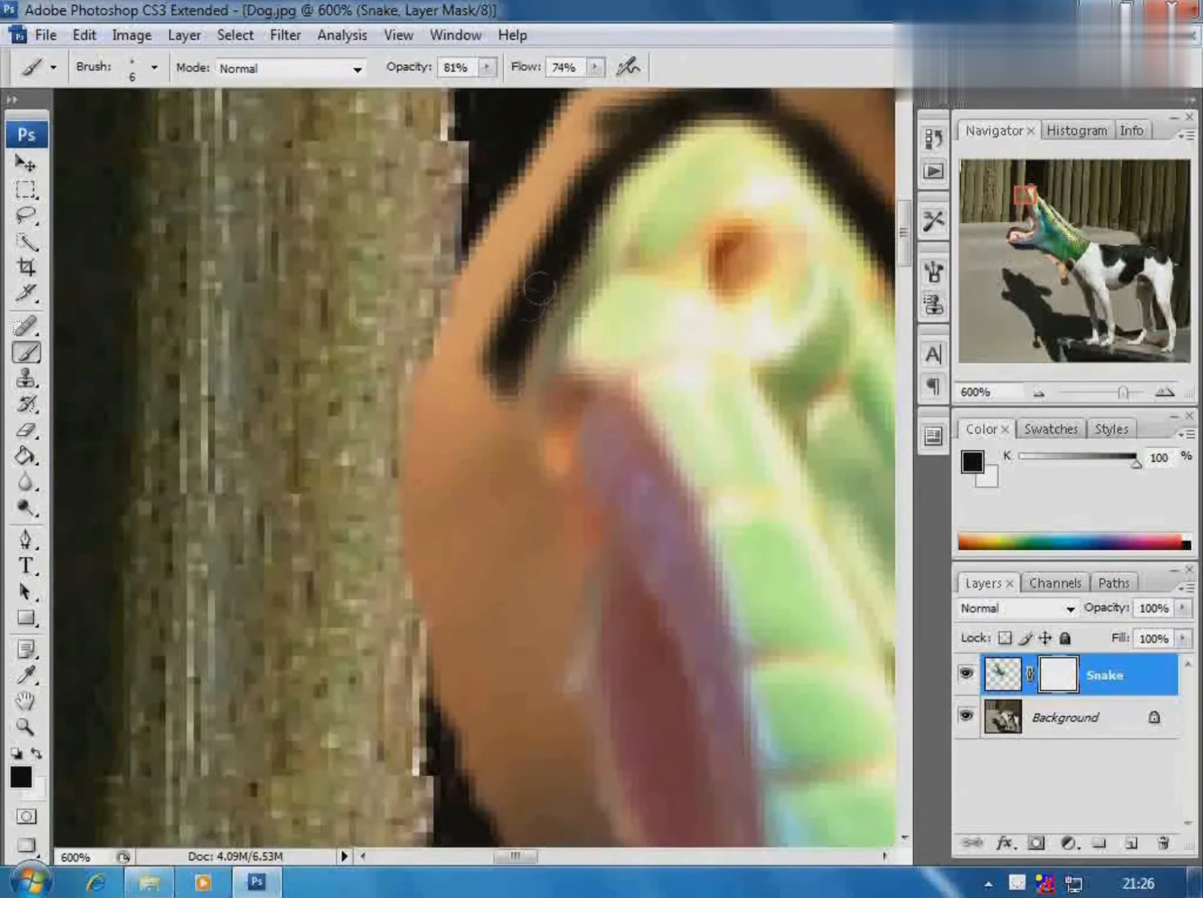
drag(543, 290, 500, 447)
Step: Reduce the brush size to 2 and mask the thin outline beneath the front lip of the snake's upper jaw
key(bracketleft)
key(bracketleft)
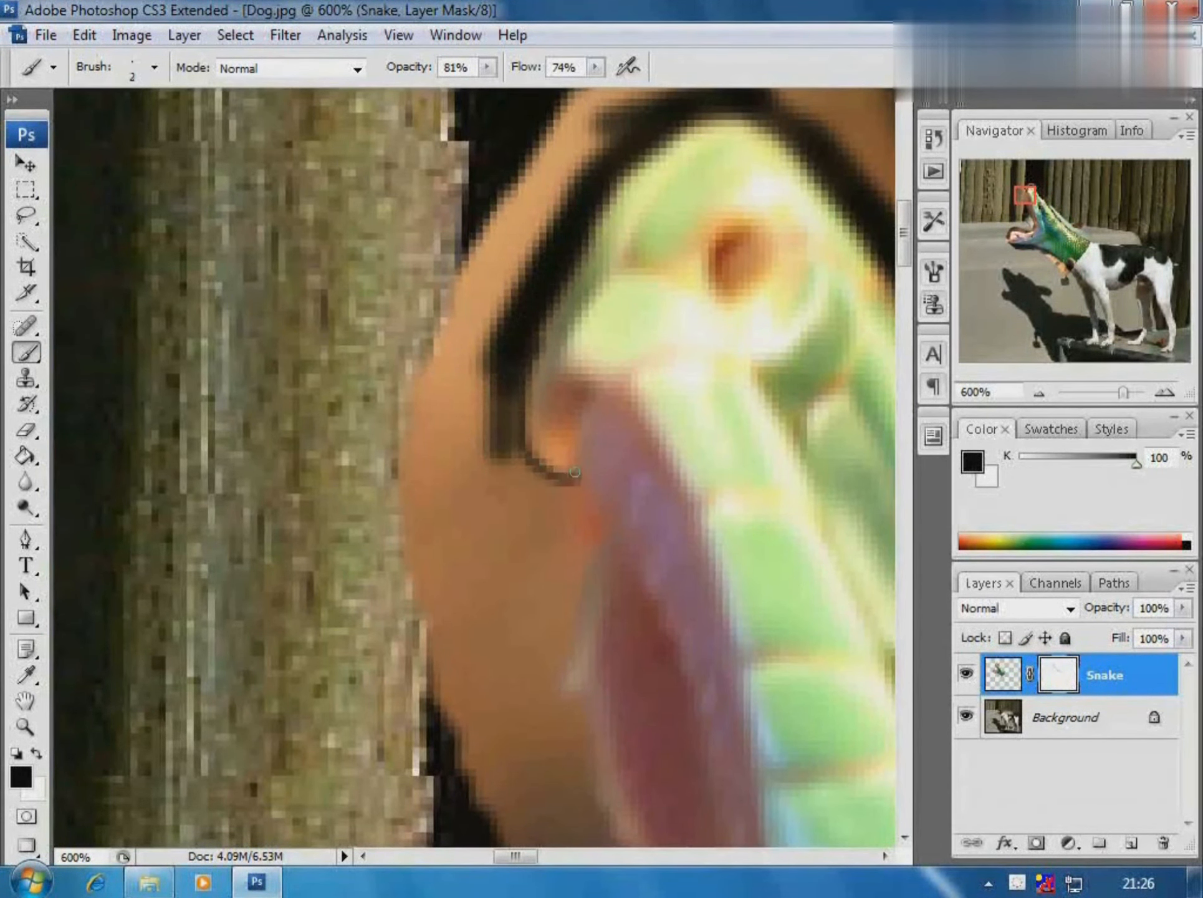
mouse_move(597, 518)
mouse_down()
mouse_move(542, 680)
mouse_move(576, 412)
mouse_up()
drag(637, 249, 570, 424)
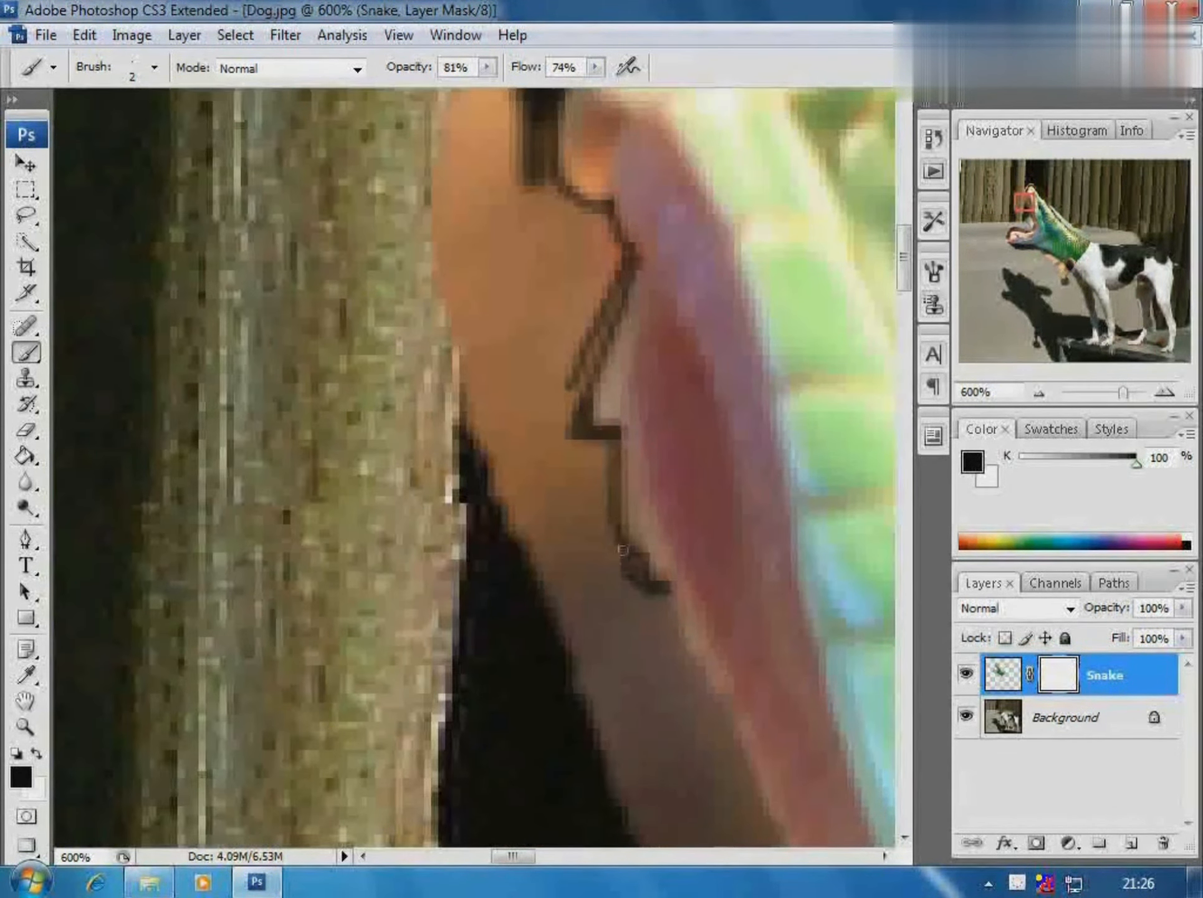
Step: Mask a thin line along the inner edge of the upper jaw, following the dark red mouth lining below the lip
mouse_move(610, 449)
mouse_down()
mouse_move(627, 264)
mouse_move(578, 397)
mouse_up()
drag(605, 504, 478, 327)
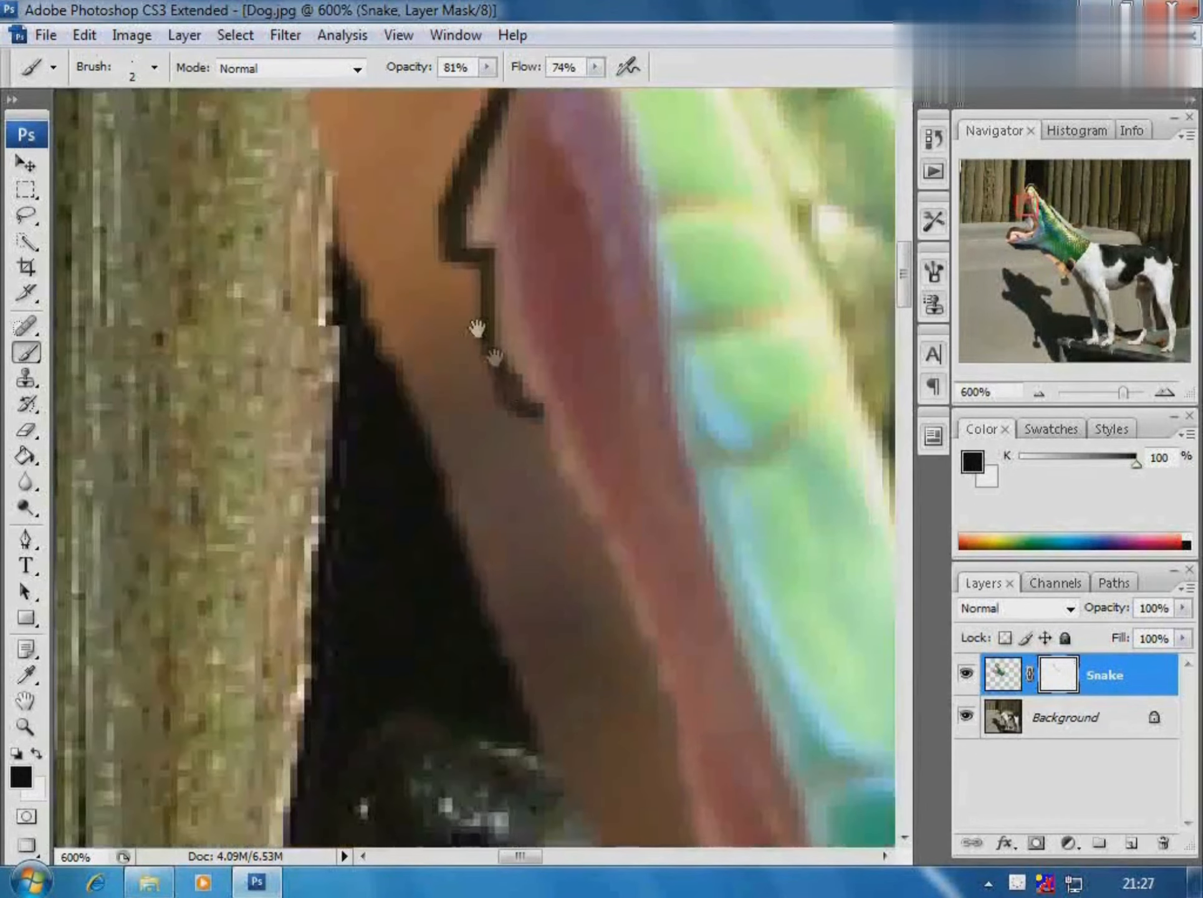
drag(602, 533, 451, 367)
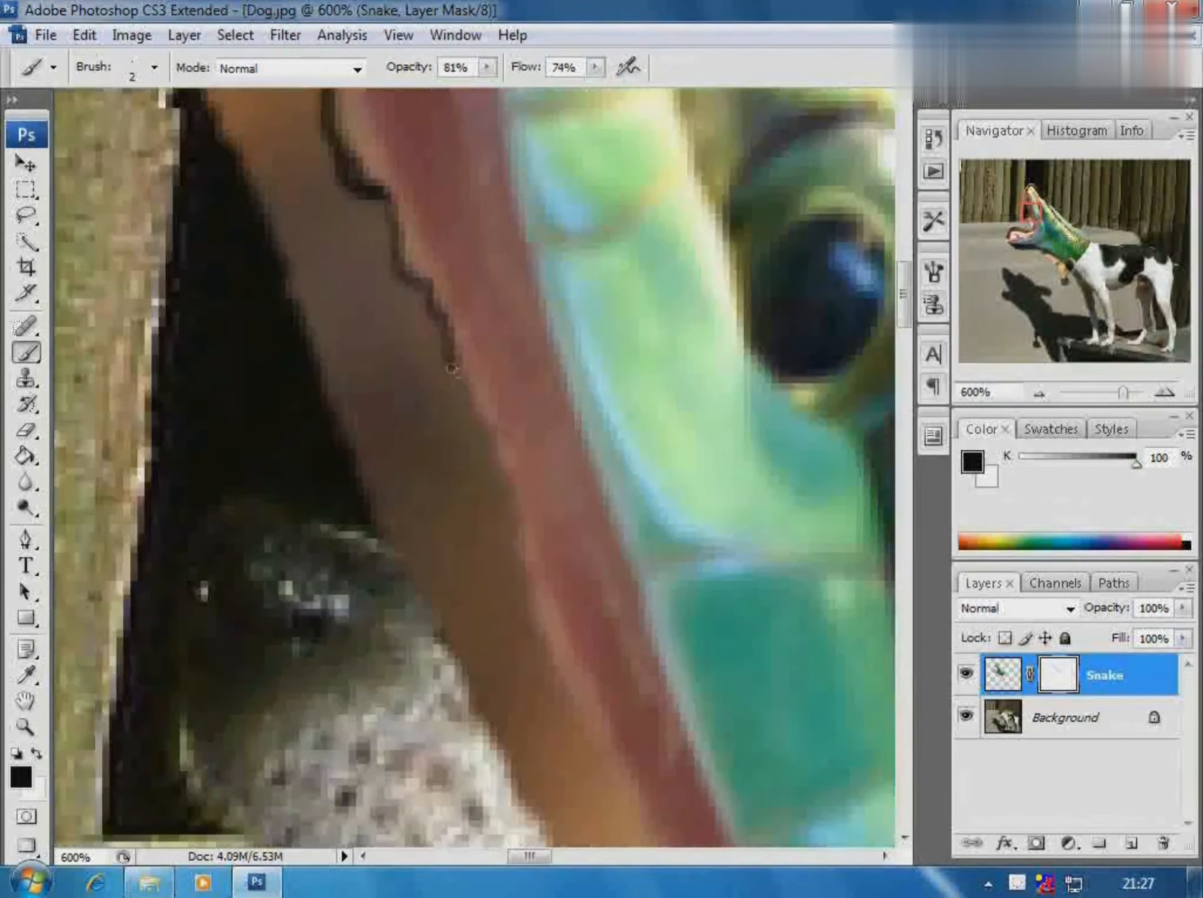
drag(518, 611, 415, 302)
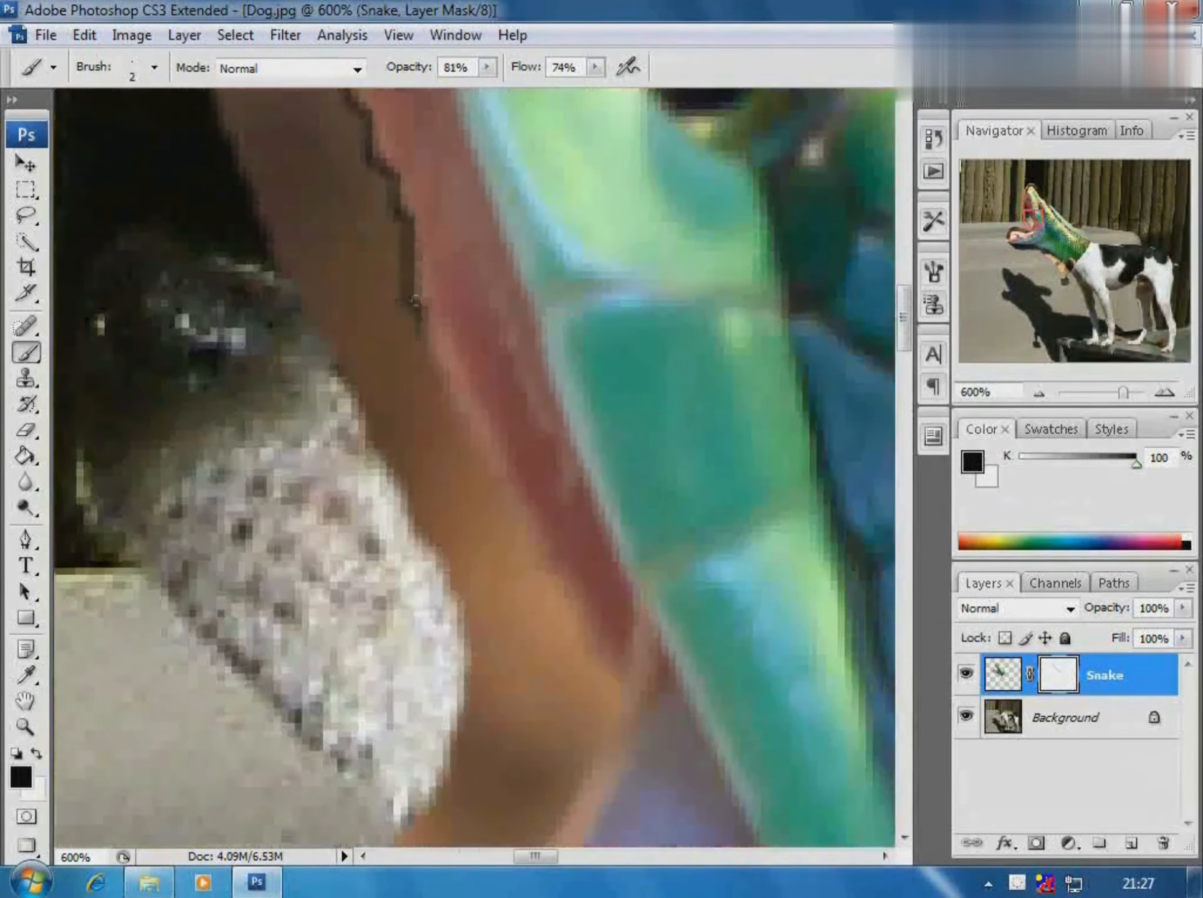
drag(442, 379, 391, 254)
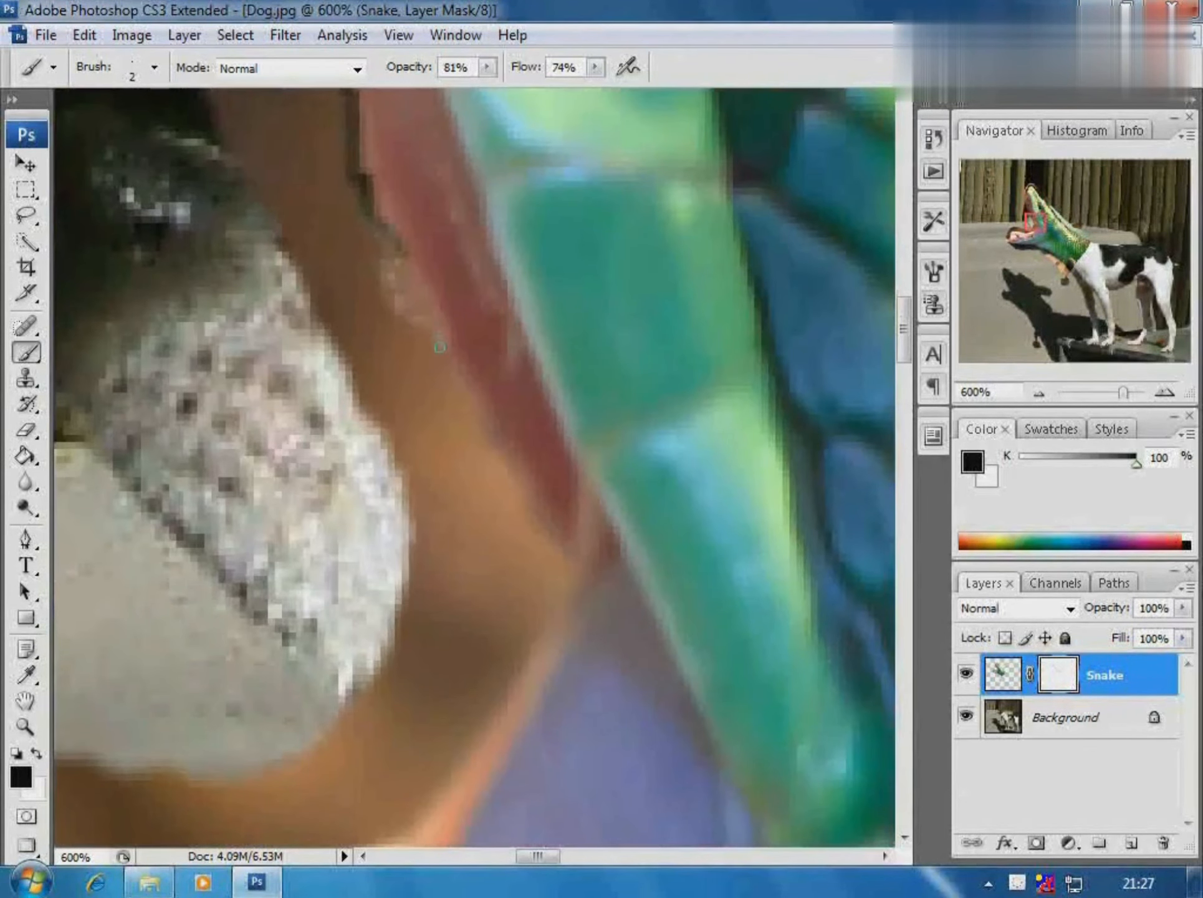
Step: Touch up the masked line along the upper jaw's inner edge and extend it down to the corner of the mouth
drag(567, 549, 439, 651)
drag(335, 394, 489, 692)
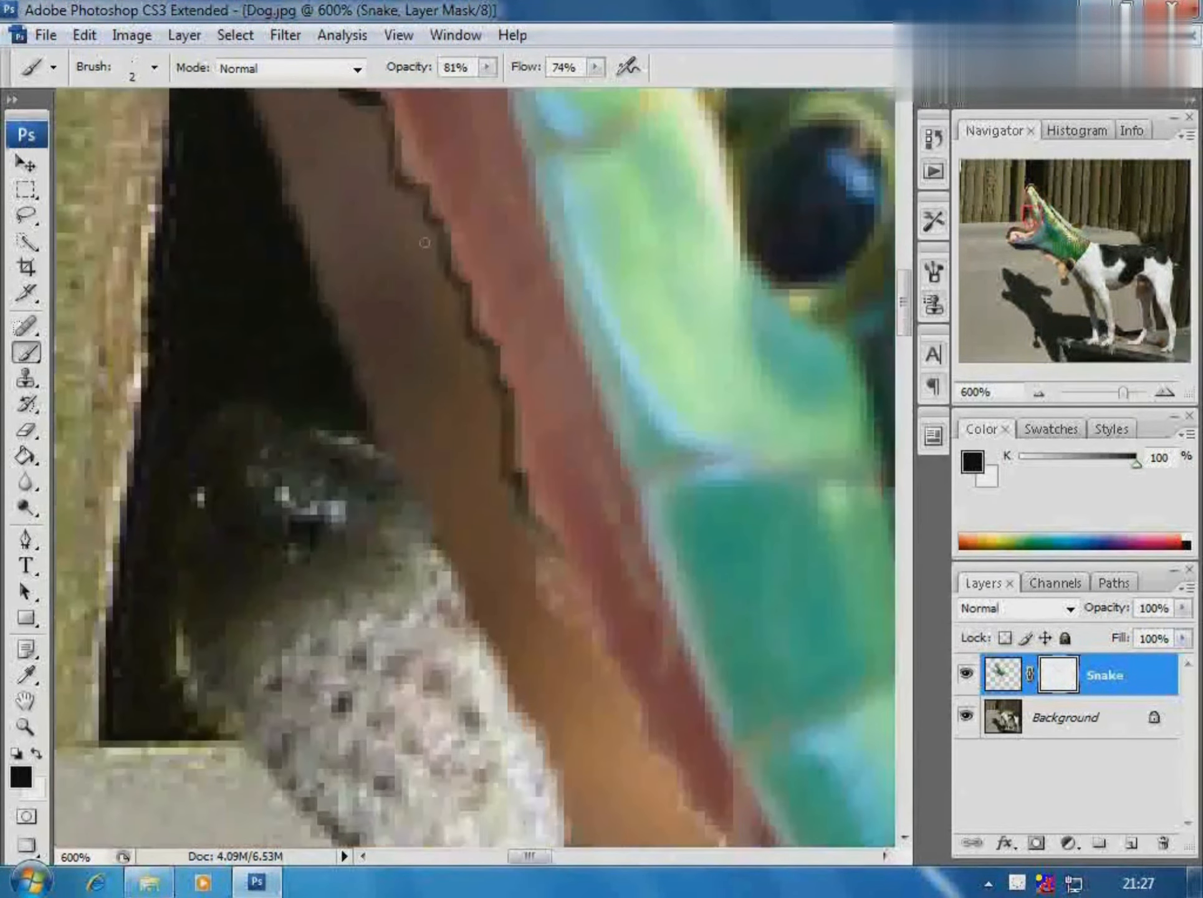
drag(500, 415, 508, 480)
drag(493, 480, 404, 358)
drag(461, 444, 469, 482)
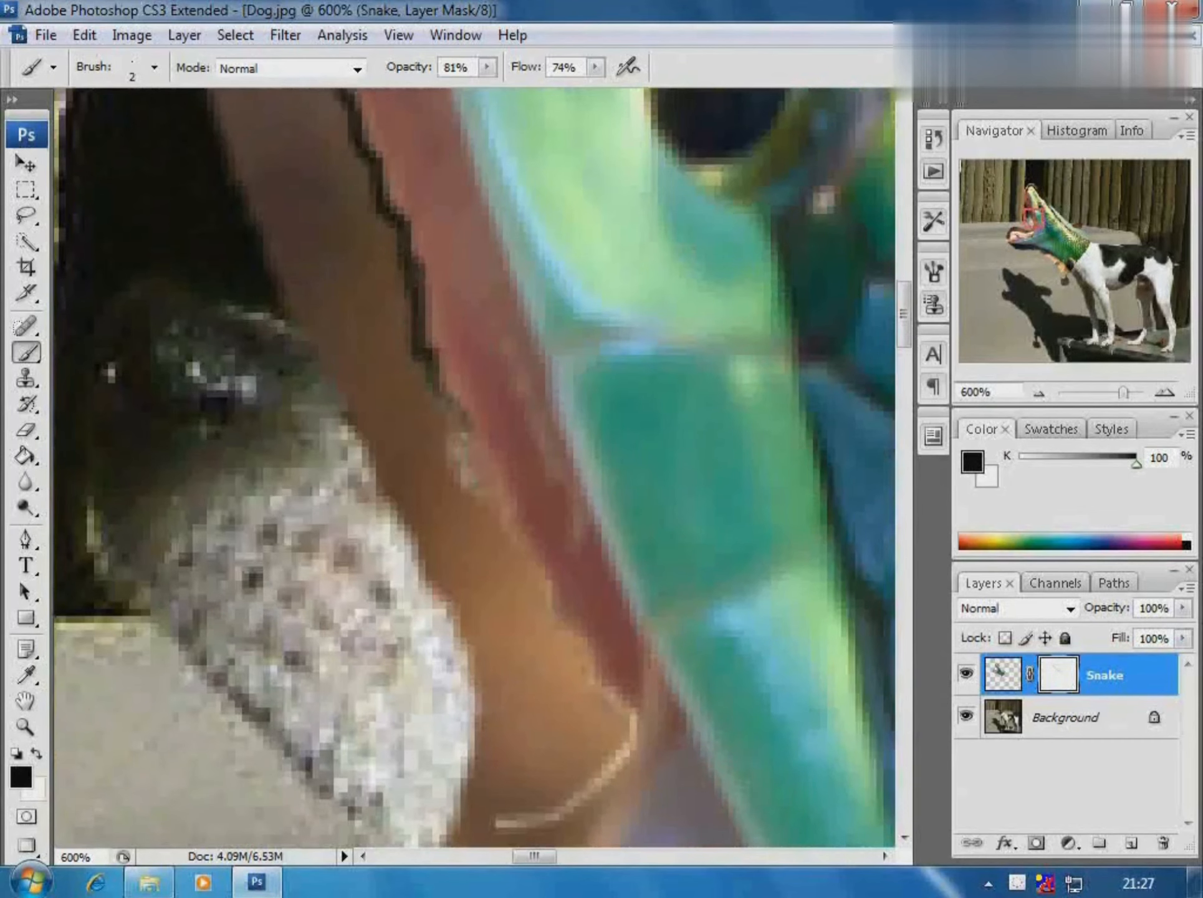
Step: Mask the brown background from the mouth corner along the lower jaw's upper edge, enlarging the brush size to 6
drag(575, 740, 567, 204)
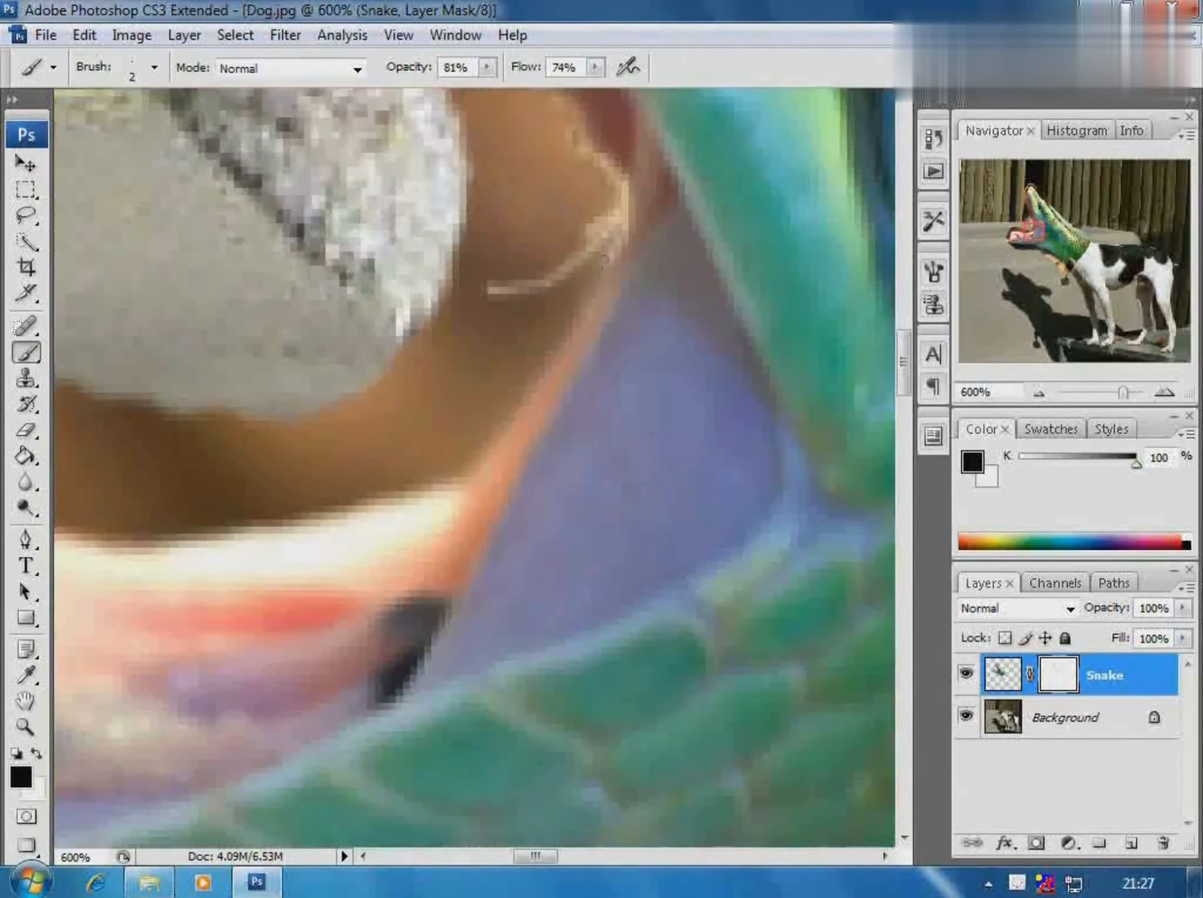
drag(604, 260, 469, 432)
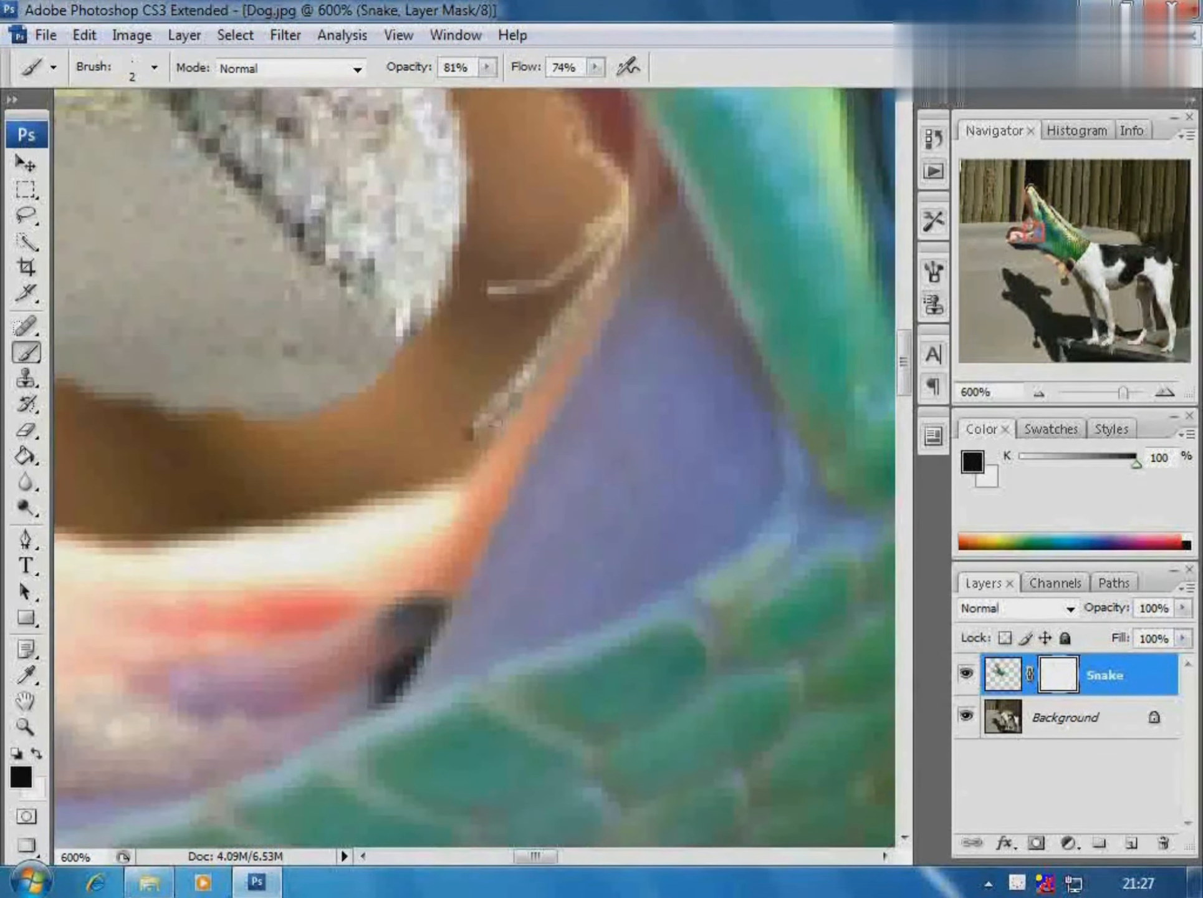
mouse_move(454, 406)
mouse_down()
mouse_move(772, 357)
mouse_move(668, 429)
mouse_move(541, 460)
mouse_move(556, 457)
mouse_move(242, 442)
mouse_up()
key(bracketright)
drag(317, 397, 570, 462)
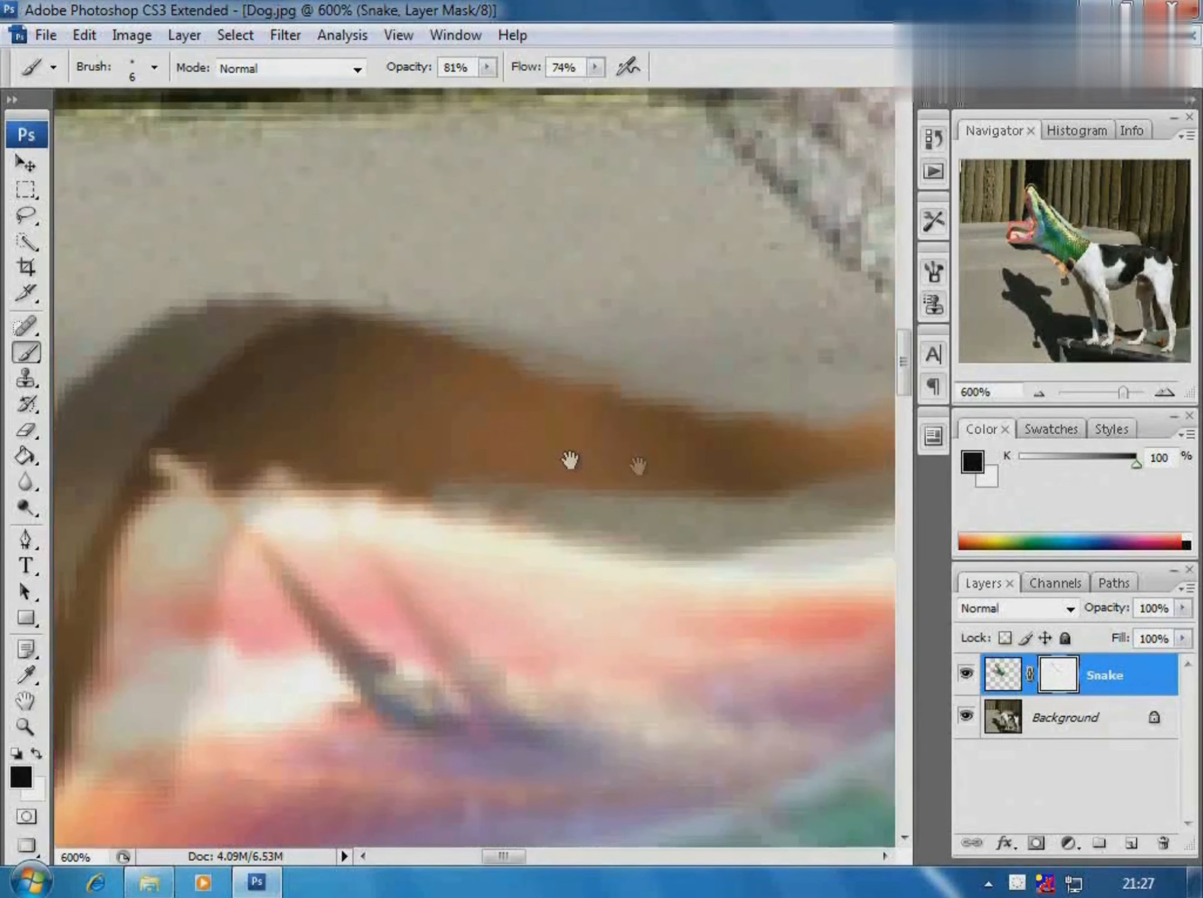
mouse_move(422, 479)
mouse_down()
mouse_move(282, 416)
mouse_move(616, 506)
mouse_up()
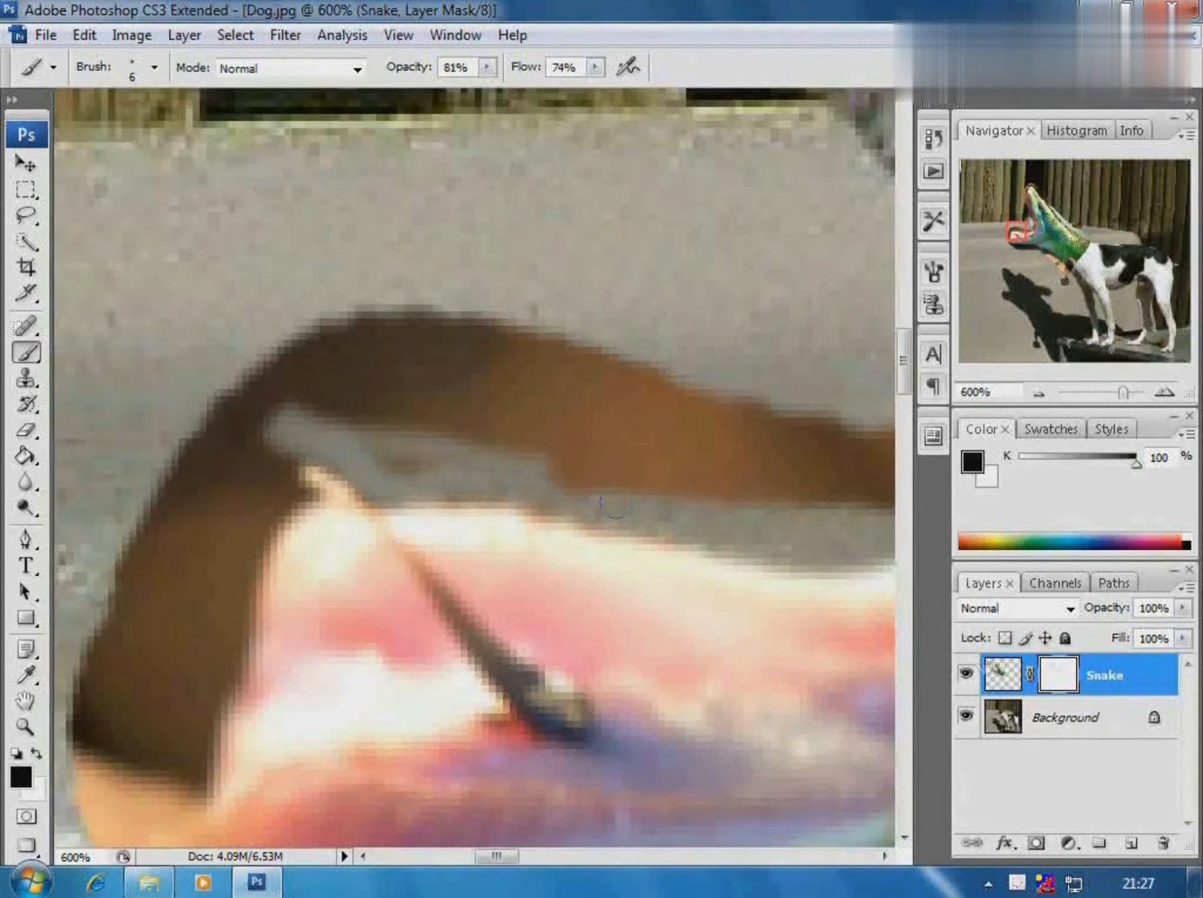
Step: Hide the Background layer and mask the outline around the lower jaw's tip and the start of its underside
click(967, 717)
mouse_move(293, 399)
mouse_down()
mouse_move(269, 484)
mouse_move(288, 499)
mouse_move(362, 365)
mouse_move(340, 541)
mouse_move(286, 753)
mouse_move(336, 410)
mouse_move(423, 535)
mouse_move(659, 514)
mouse_up()
mouse_move(422, 537)
mouse_down()
mouse_move(555, 535)
mouse_move(823, 473)
mouse_up()
mouse_move(823, 472)
mouse_down()
mouse_move(203, 498)
mouse_move(167, 521)
mouse_move(511, 465)
mouse_up()
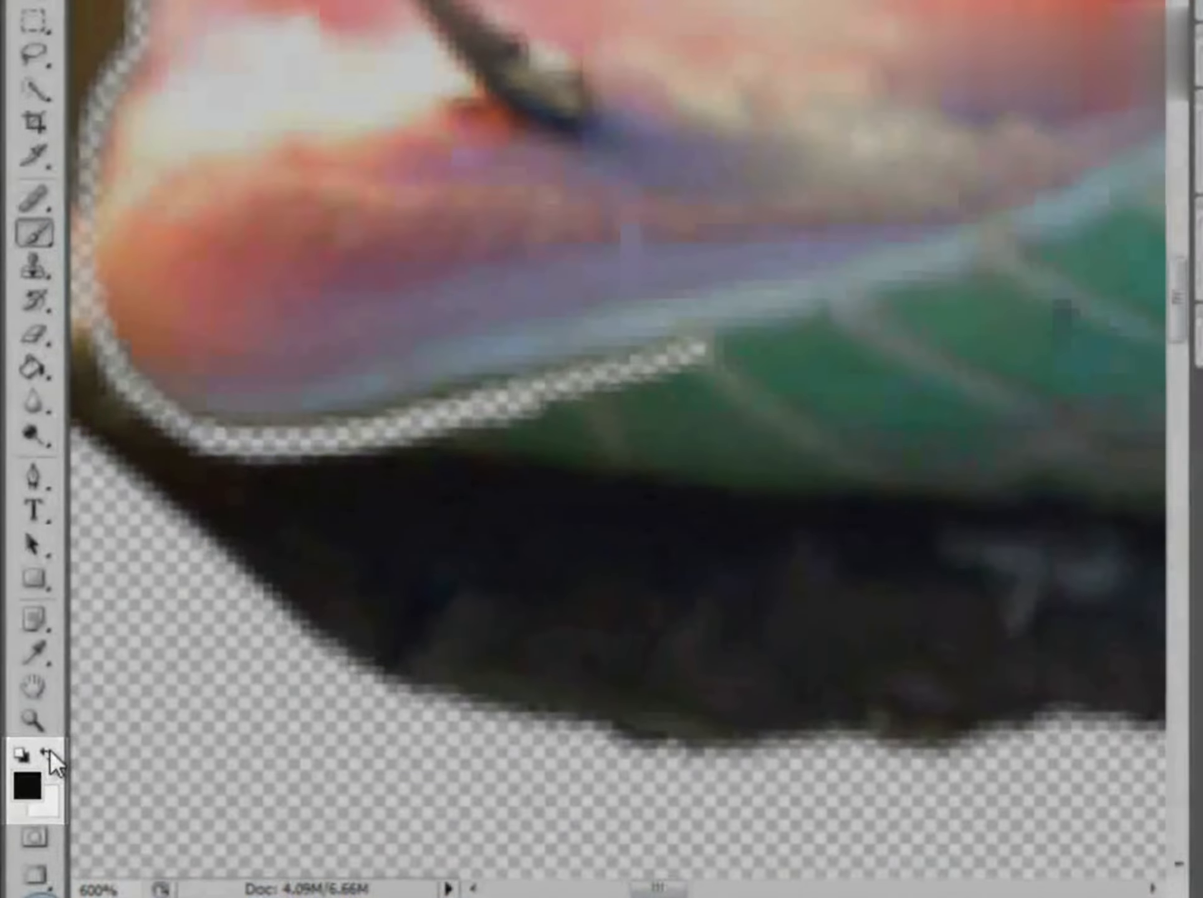
Step: Paint with white on the mask to restore the green scales hidden along the lower jaw's underside
click(48, 749)
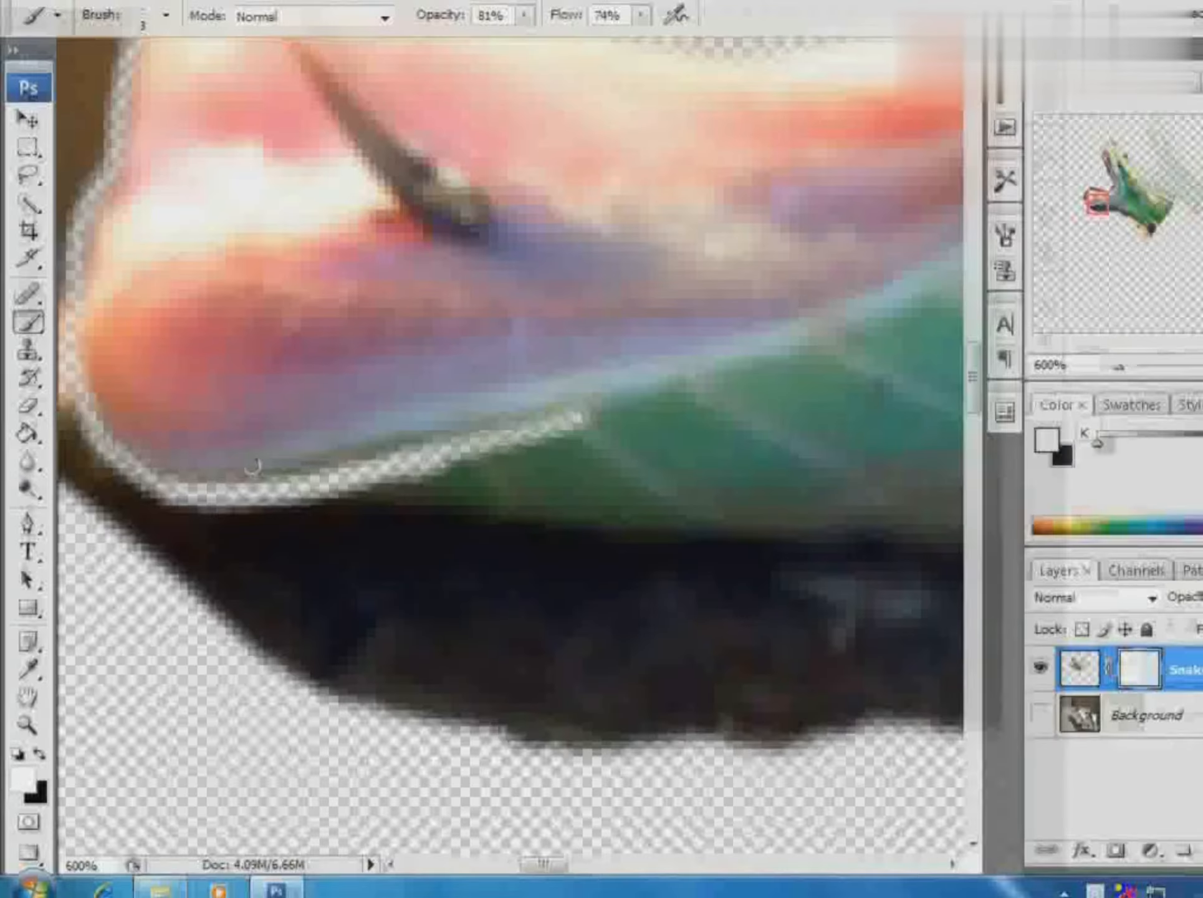
drag(281, 490, 402, 491)
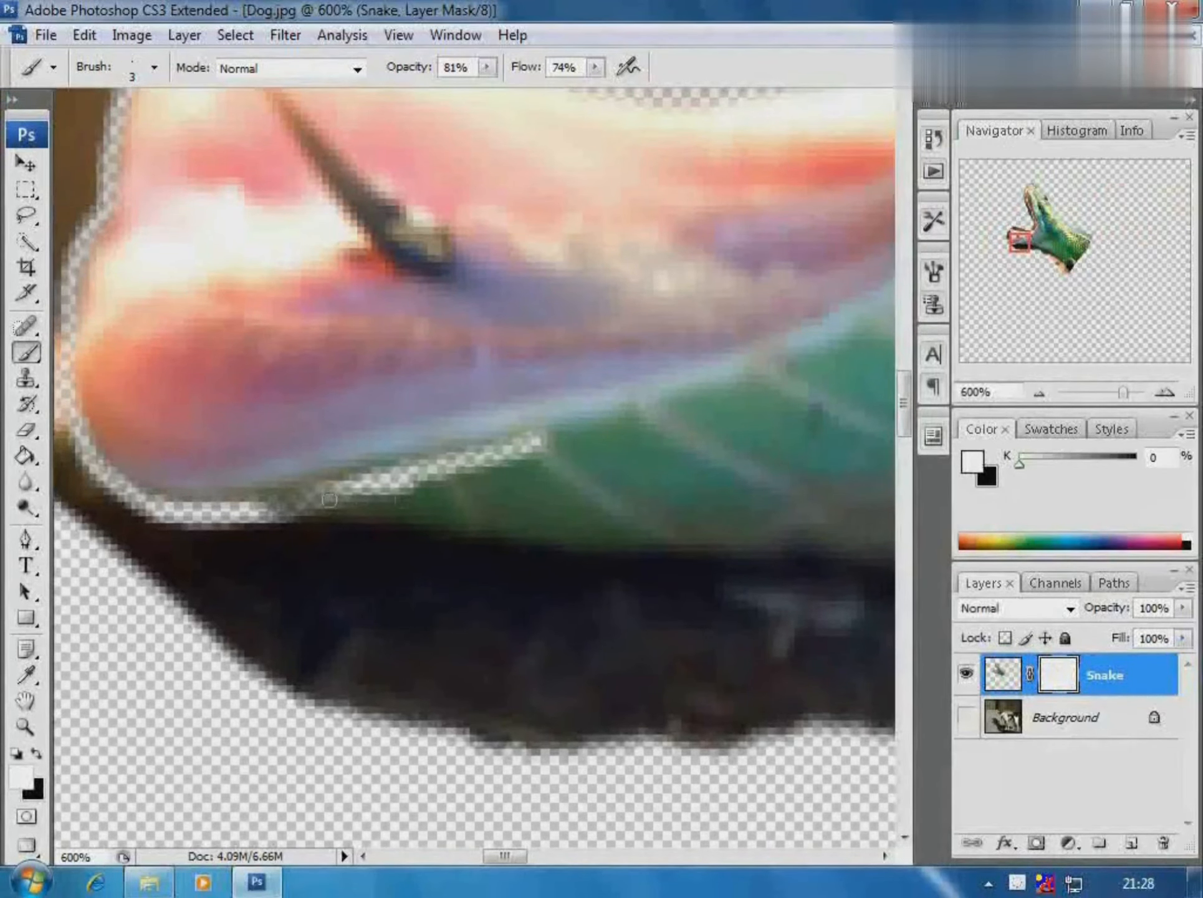
mouse_move(329, 499)
mouse_down()
mouse_move(499, 469)
mouse_move(535, 438)
mouse_up()
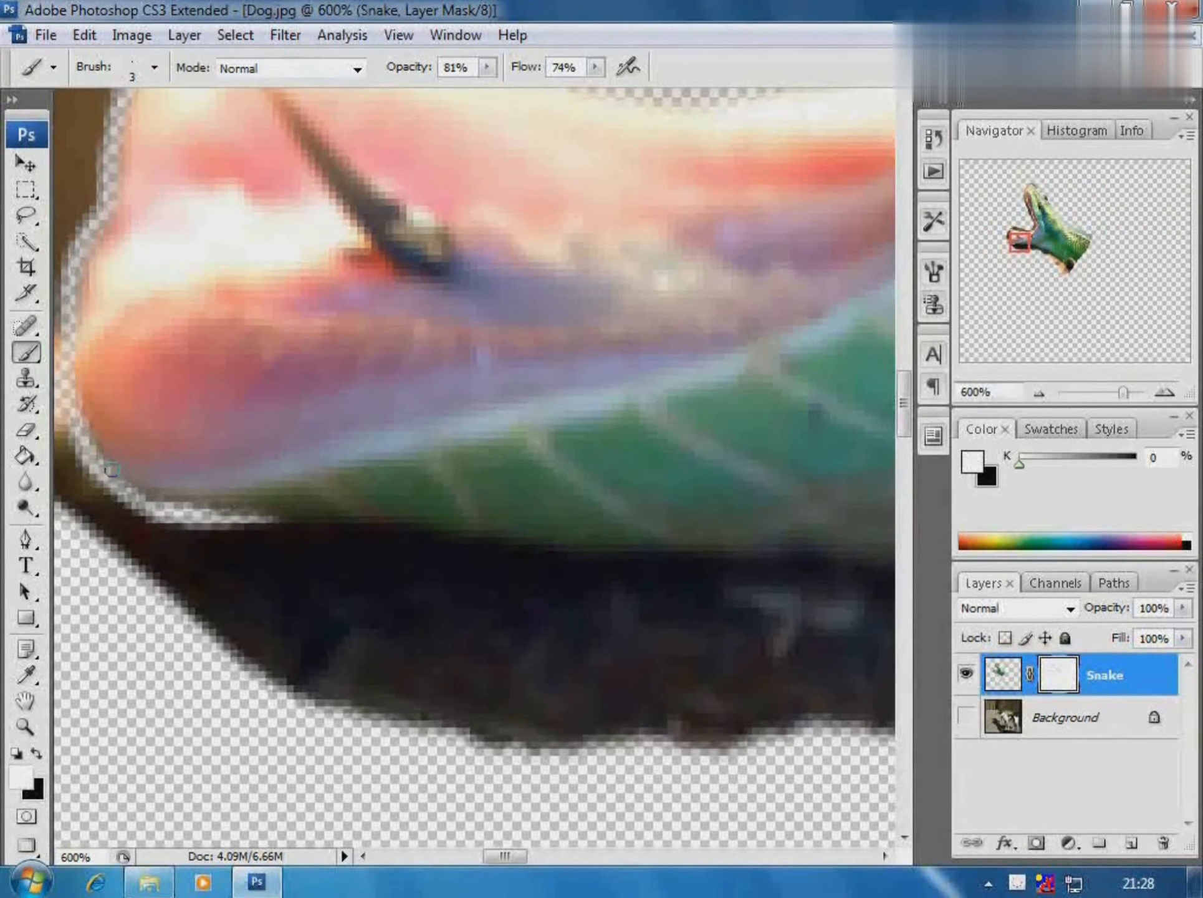
Step: Switch back to black and mask the thin boundary between the lower jaw's green underside and the dark background
key(x)
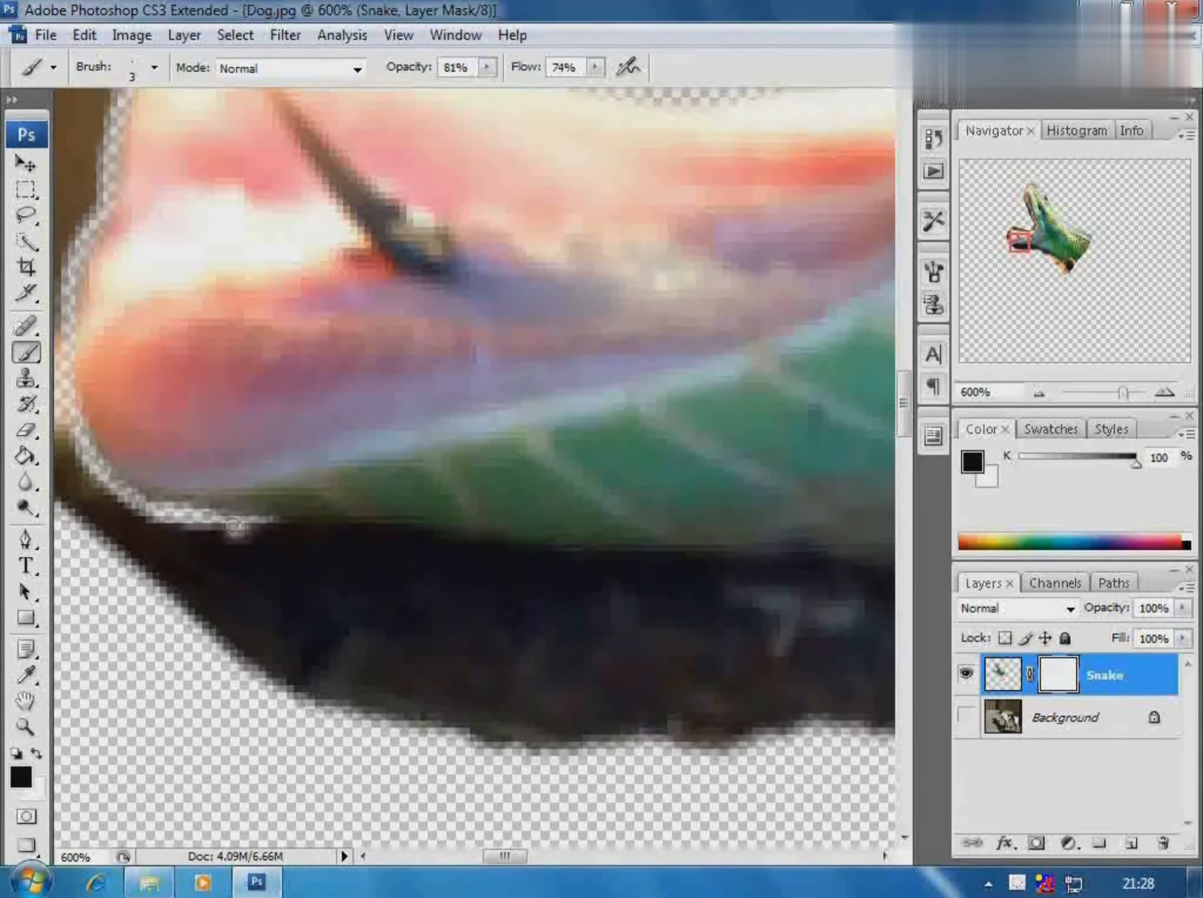
drag(236, 526, 792, 560)
key(space)
mouse_move(783, 534)
mouse_down()
mouse_move(259, 489)
mouse_move(647, 610)
mouse_up()
drag(519, 562, 785, 643)
key(space)
Step: Continue the masked outline along the throat and down the neck's lower edge beside the brown branch
mouse_move(655, 552)
mouse_down()
mouse_move(241, 207)
mouse_move(333, 290)
mouse_move(704, 497)
mouse_move(424, 336)
mouse_move(478, 355)
mouse_move(739, 569)
mouse_up()
key(space)
key(space)
mouse_move(636, 496)
mouse_down()
mouse_move(324, 293)
mouse_move(605, 484)
mouse_move(761, 658)
mouse_move(277, 363)
mouse_move(489, 570)
mouse_move(237, 307)
mouse_move(457, 553)
mouse_up()
key(space)
key(space)
drag(88, 318, 559, 503)
Step: With brush size 20, opacity 93% and flow 88%, mask away the brown branch beneath the neck
key(alt+space)
alt+click(637, 509)
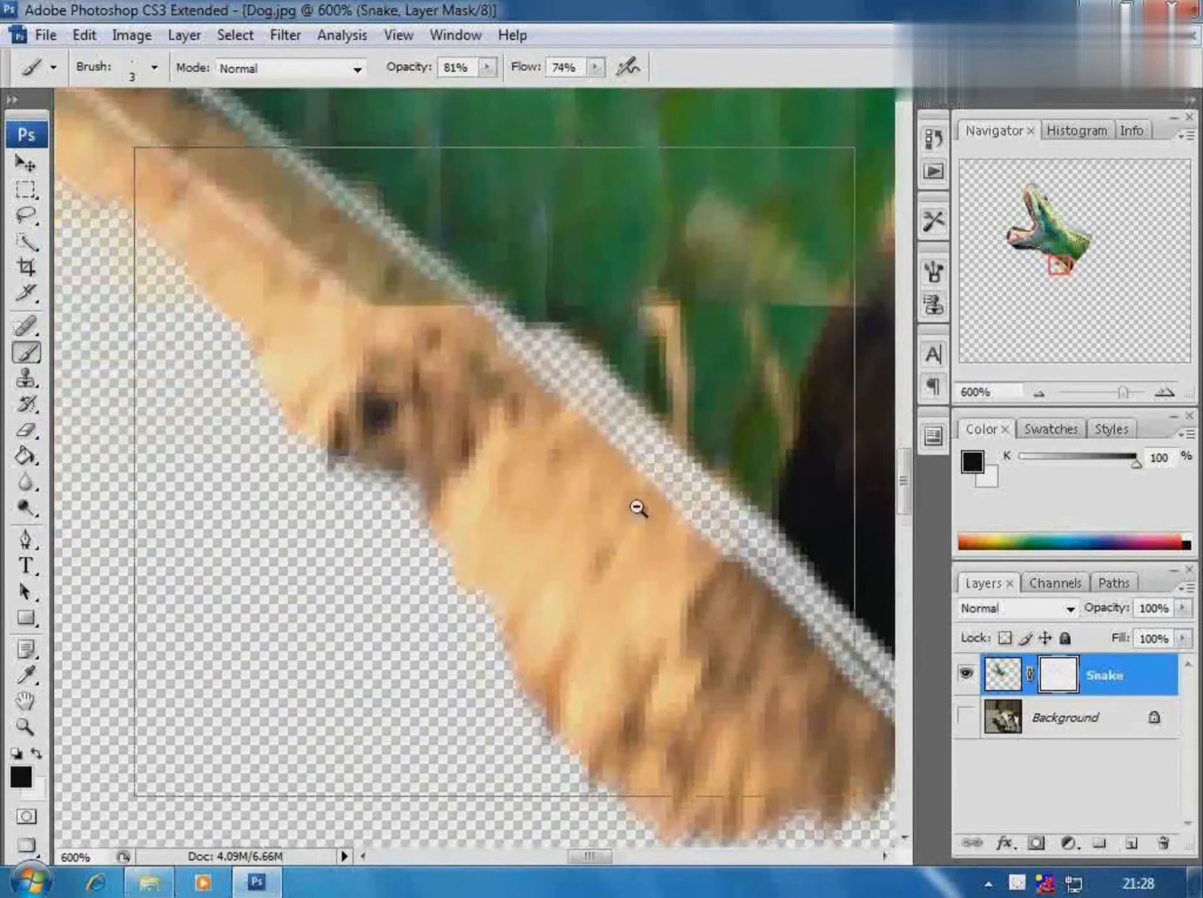
alt+click(637, 509)
alt+click(637, 509)
key(bracketright)
key(bracketright)
key(bracketright)
key(bracketright)
key(bracketright)
key(bracketright)
key(bracketright)
key(bracketright)
key(bracketright)
key(bracketleft)
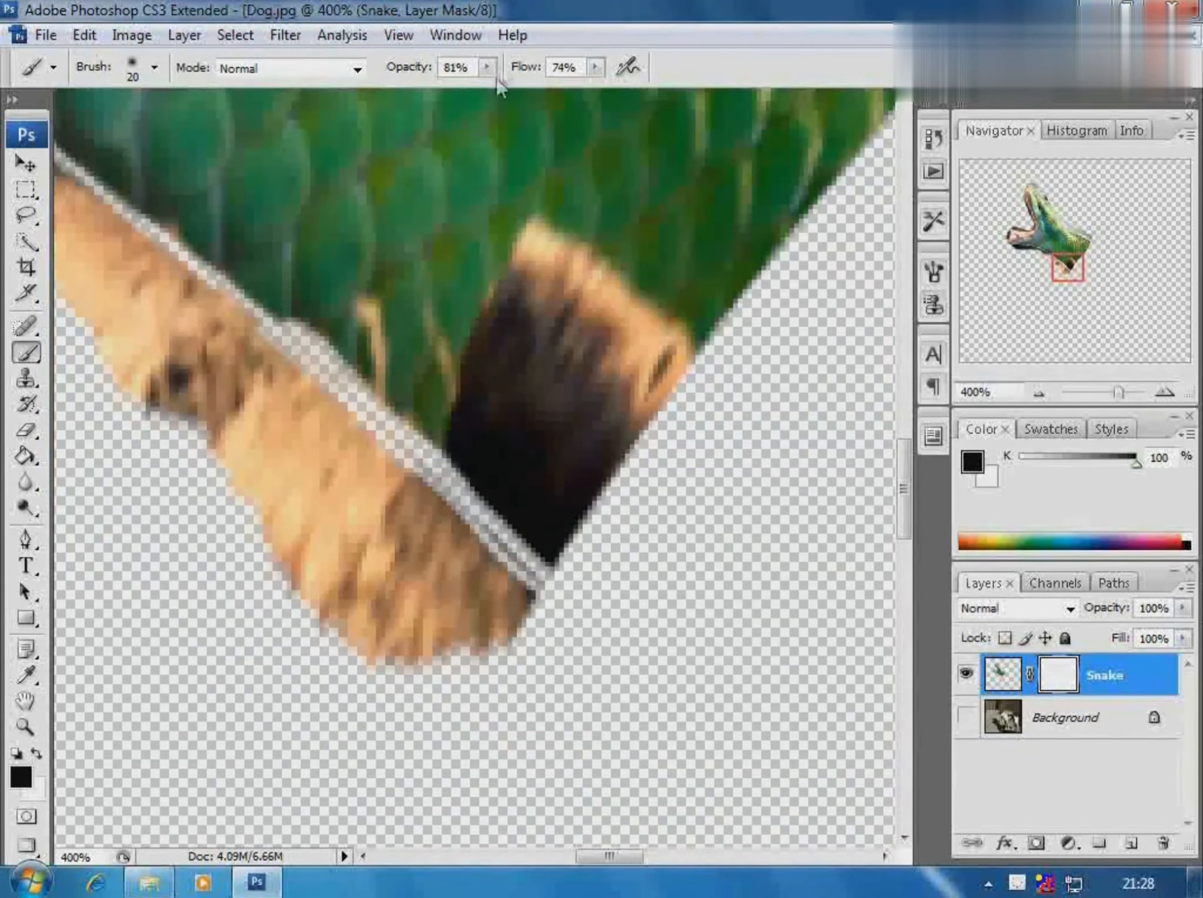
click(597, 71)
click(614, 91)
mouse_move(382, 455)
mouse_down()
mouse_move(398, 494)
mouse_move(376, 416)
mouse_move(398, 669)
mouse_up()
key(space)
mouse_move(187, 349)
mouse_down()
mouse_move(686, 617)
mouse_move(735, 625)
mouse_move(648, 583)
mouse_move(588, 622)
mouse_up()
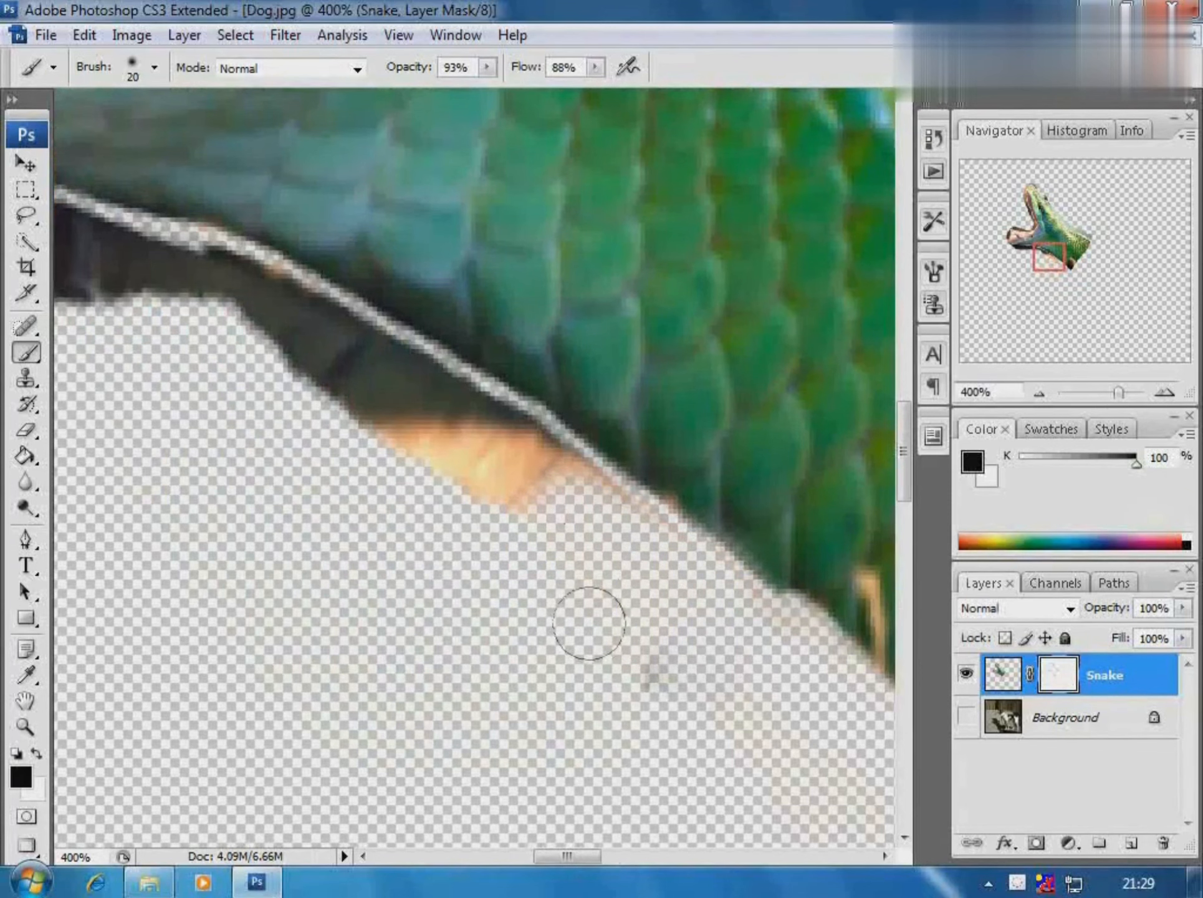
Step: Reduce the brush size to 9 and mask the leftover branch and dark background close beneath the throat
key(bracketleft)
key(bracketleft)
mouse_move(555, 498)
mouse_down()
mouse_move(579, 467)
mouse_move(653, 518)
mouse_up()
mouse_move(767, 620)
mouse_down()
mouse_move(661, 670)
mouse_move(486, 405)
mouse_move(261, 284)
mouse_move(243, 293)
mouse_move(473, 462)
mouse_move(334, 396)
mouse_up()
drag(697, 538, 524, 416)
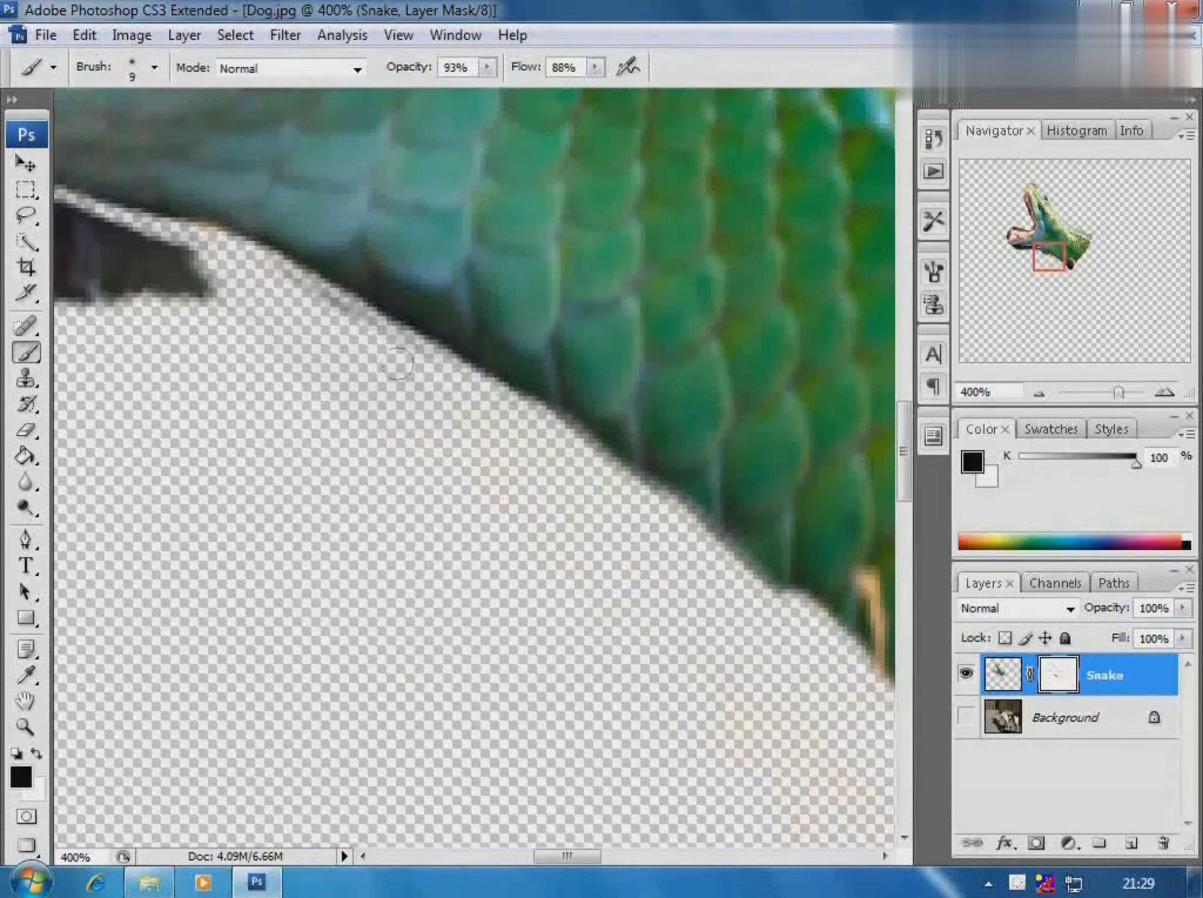
drag(378, 457, 661, 649)
mouse_move(387, 412)
mouse_down()
mouse_move(324, 449)
mouse_move(268, 405)
mouse_move(156, 393)
mouse_move(279, 490)
mouse_up()
drag(318, 410, 94, 409)
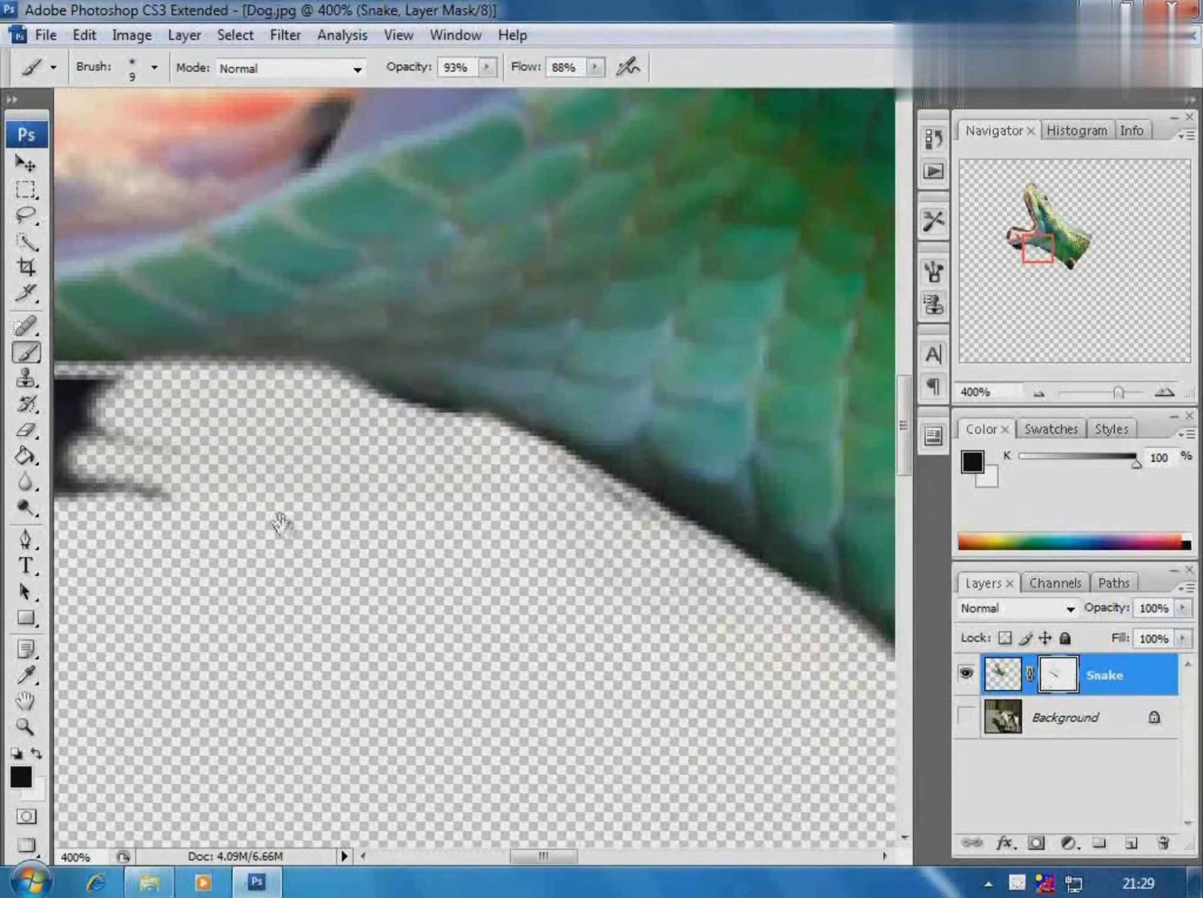
Step: Mask the remaining dark and brown background below the lower jaw and in front of its tip
drag(281, 527, 784, 601)
mouse_move(631, 457)
mouse_down()
mouse_move(373, 448)
mouse_move(413, 493)
mouse_move(421, 479)
mouse_move(275, 512)
mouse_move(434, 526)
mouse_up()
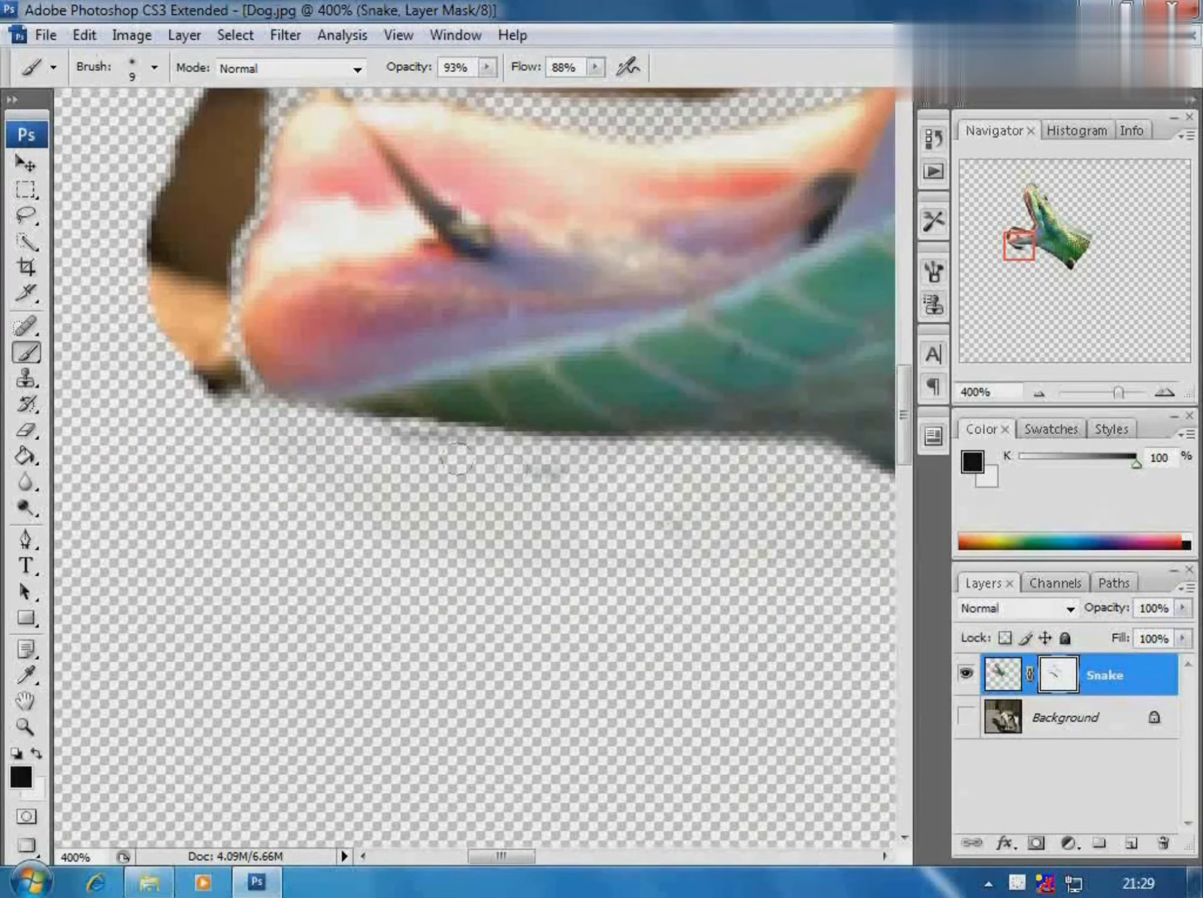
mouse_move(457, 459)
mouse_down()
mouse_move(429, 505)
mouse_move(555, 673)
mouse_up()
mouse_move(399, 234)
mouse_down()
mouse_move(361, 374)
mouse_move(366, 585)
mouse_move(340, 349)
mouse_move(358, 250)
mouse_up()
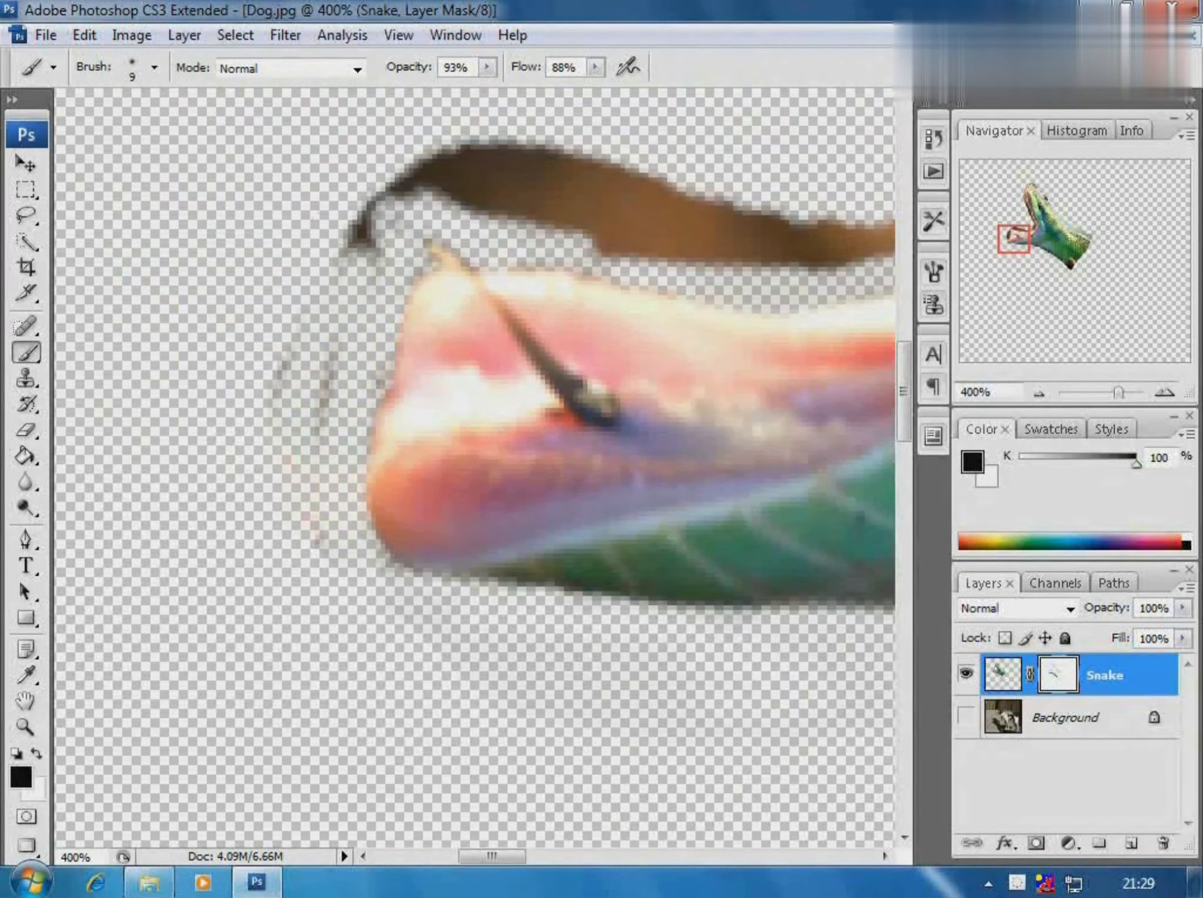
mouse_move(319, 350)
mouse_down()
mouse_move(290, 408)
mouse_move(316, 235)
mouse_up()
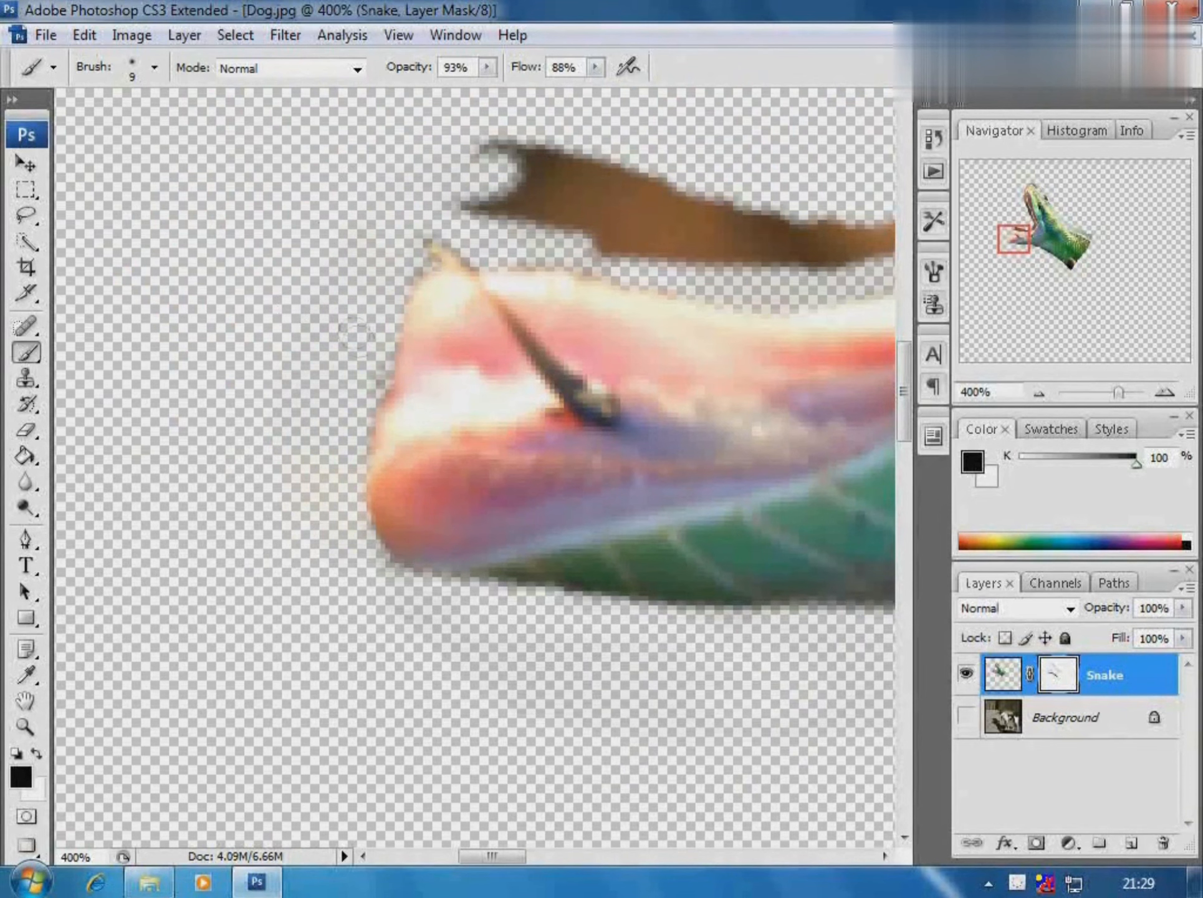
Step: Mask the brown background left above the lower jaw and around the corner of the open mouth
mouse_move(458, 205)
mouse_down()
mouse_move(429, 194)
mouse_move(469, 209)
mouse_move(707, 225)
mouse_move(572, 154)
mouse_up()
drag(657, 183, 712, 197)
drag(834, 212, 532, 225)
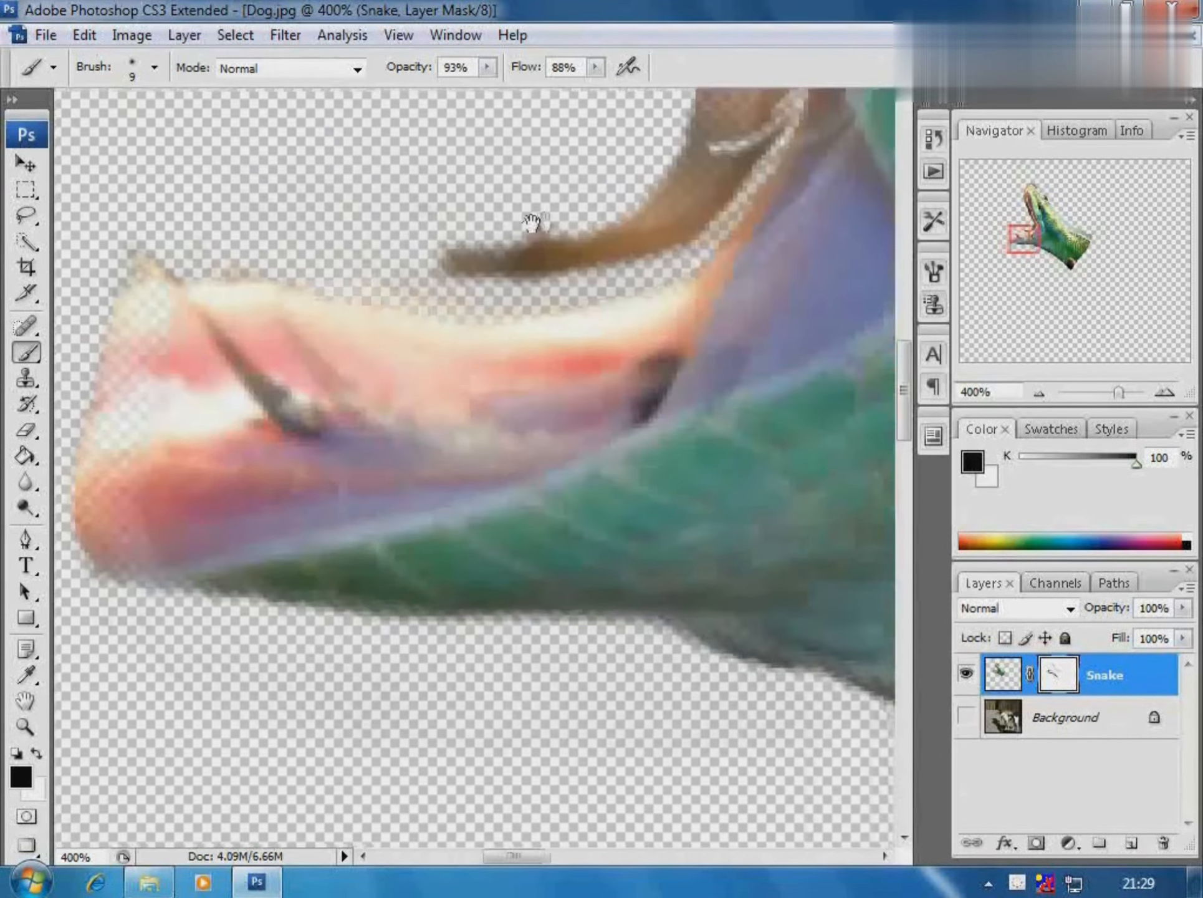
mouse_move(437, 247)
mouse_down()
mouse_move(533, 253)
mouse_move(443, 247)
mouse_move(561, 291)
mouse_move(498, 194)
mouse_move(340, 462)
mouse_up()
mouse_move(545, 163)
mouse_down()
mouse_move(639, 334)
mouse_move(596, 430)
mouse_move(511, 518)
mouse_move(549, 436)
mouse_move(655, 337)
mouse_move(672, 351)
mouse_move(530, 199)
mouse_move(575, 368)
mouse_move(551, 261)
mouse_move(551, 477)
mouse_move(605, 644)
mouse_up()
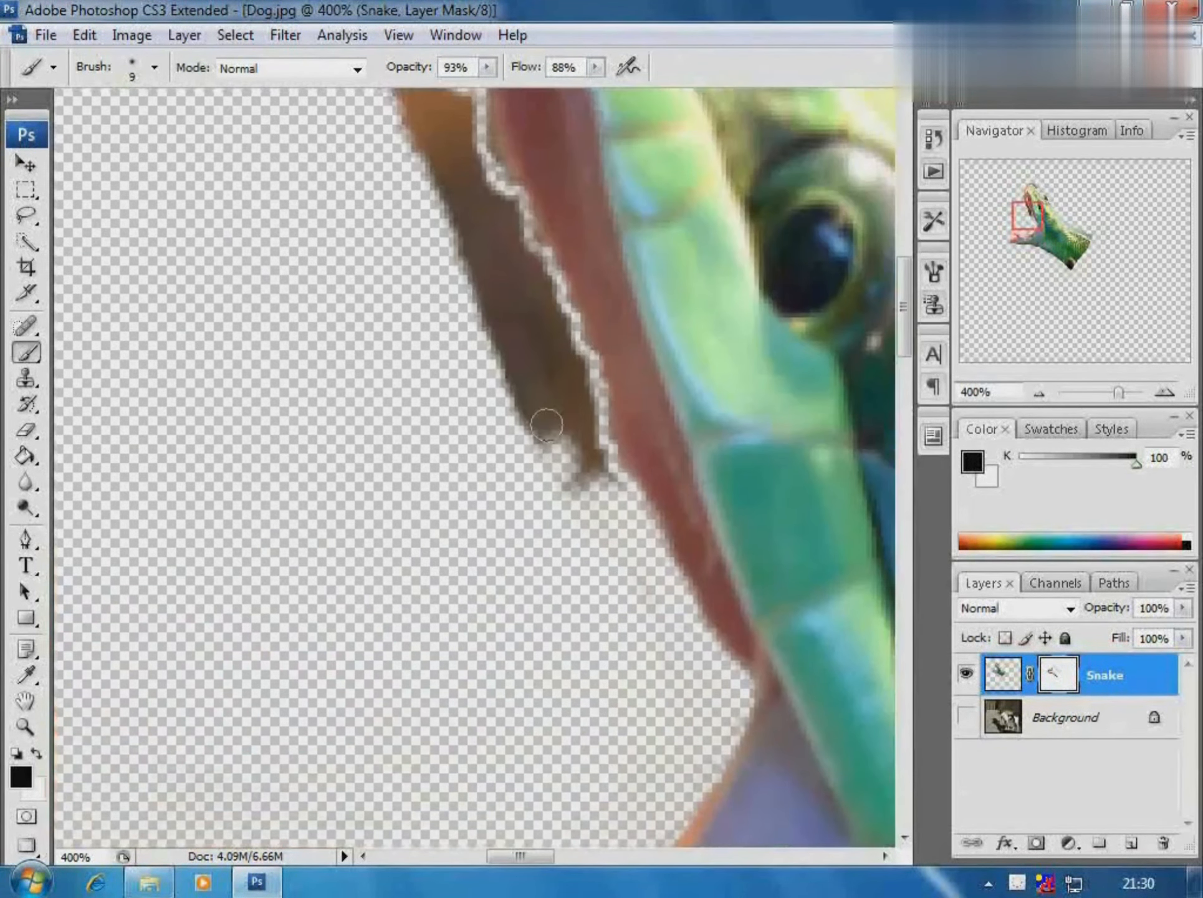
Step: Mask the brown strip along the upper jaw's inner edge and the background around the snout
mouse_move(546, 425)
mouse_down()
mouse_move(538, 269)
mouse_move(462, 161)
mouse_move(550, 364)
mouse_move(576, 480)
mouse_move(496, 343)
mouse_up()
drag(395, 226, 540, 781)
mouse_move(555, 464)
mouse_down()
mouse_move(619, 508)
mouse_move(602, 686)
mouse_move(624, 704)
mouse_move(560, 564)
mouse_move(584, 550)
mouse_move(537, 508)
mouse_move(623, 262)
mouse_move(543, 380)
mouse_up()
mouse_move(636, 257)
mouse_down()
mouse_move(767, 200)
mouse_move(686, 187)
mouse_move(829, 268)
mouse_move(858, 303)
mouse_move(510, 233)
mouse_up()
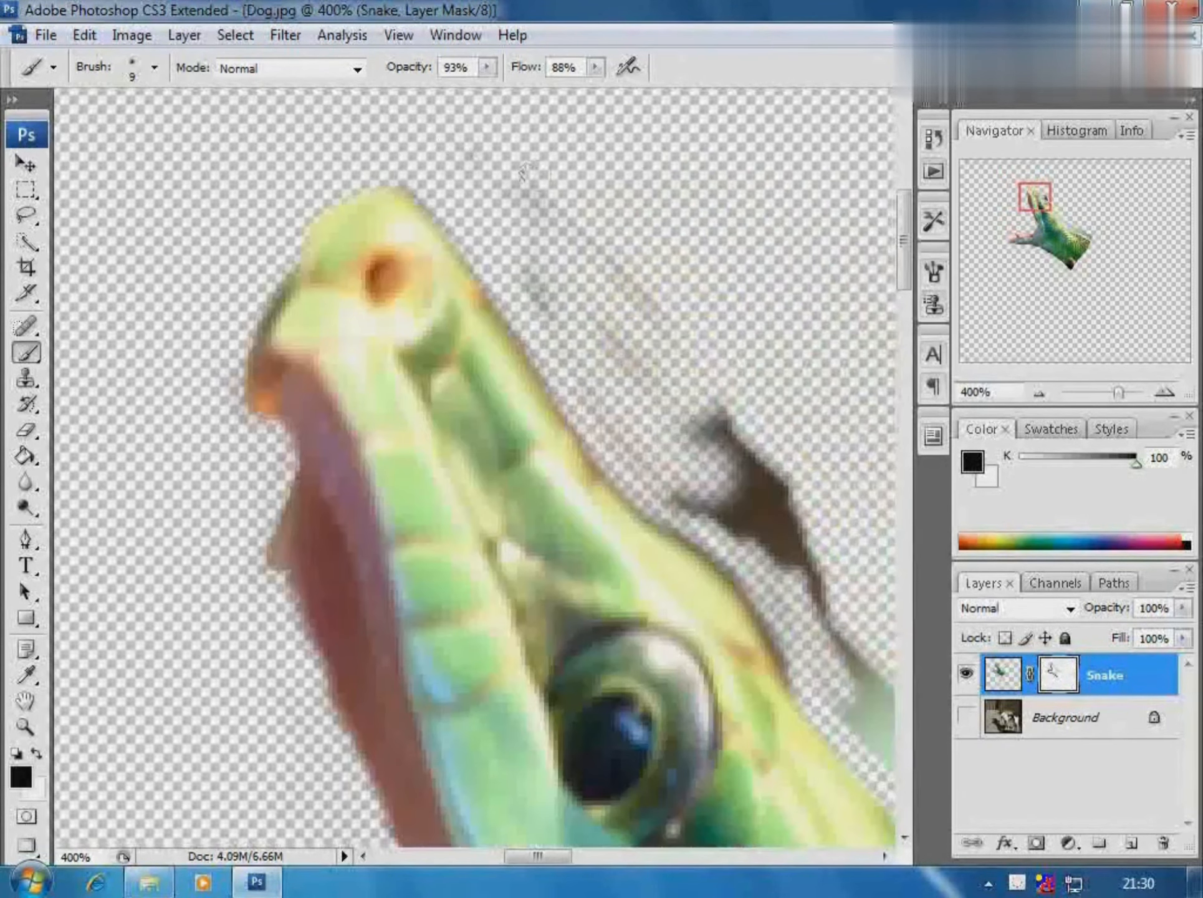
Step: Mask the remaining brown and pale green background above the snout, eye and back of the head
mouse_move(483, 165)
mouse_down()
mouse_move(677, 298)
mouse_move(591, 318)
mouse_move(628, 454)
mouse_move(749, 458)
mouse_move(791, 576)
mouse_move(735, 439)
mouse_move(823, 549)
mouse_move(842, 649)
mouse_move(779, 655)
mouse_move(745, 547)
mouse_move(792, 648)
mouse_up()
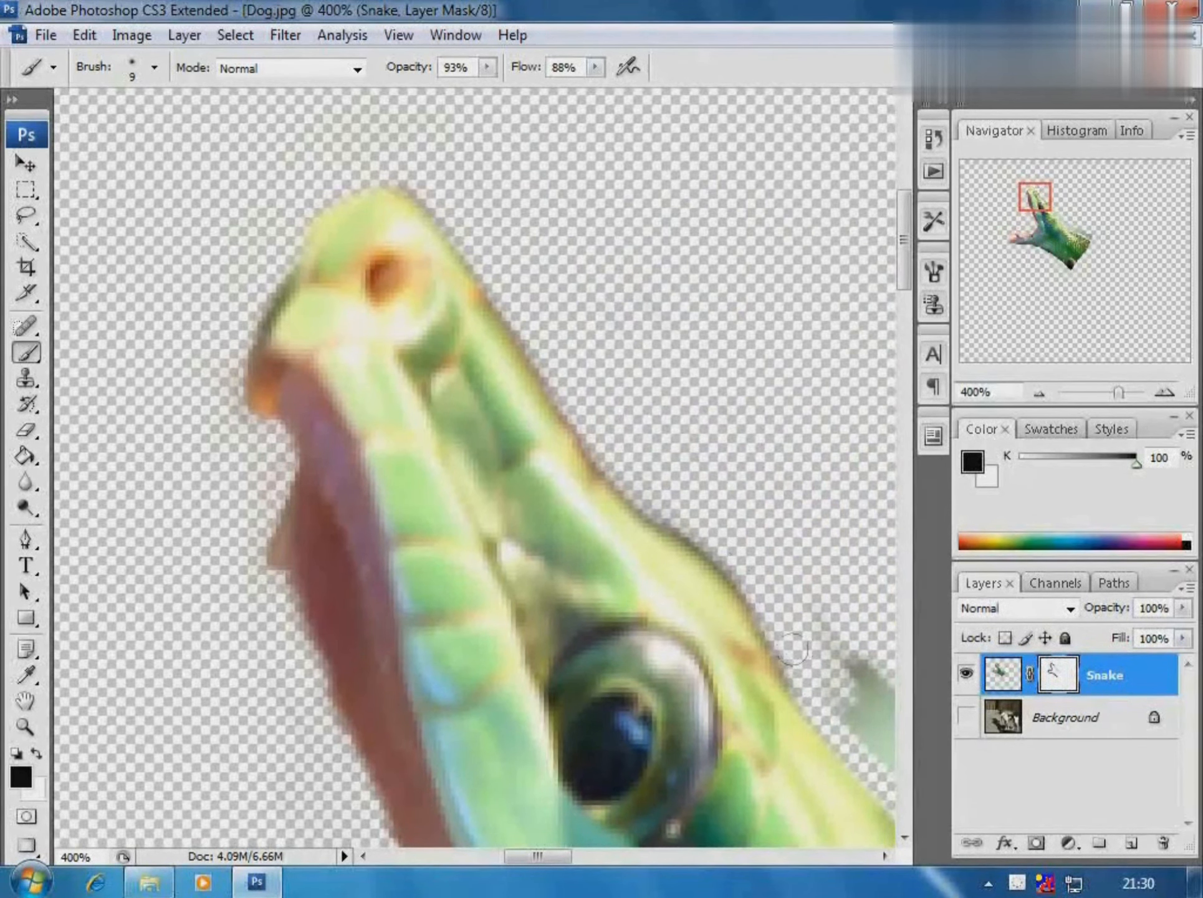
drag(811, 549, 524, 299)
mouse_move(537, 389)
mouse_down()
mouse_move(552, 417)
mouse_move(518, 315)
mouse_move(730, 635)
mouse_move(778, 646)
mouse_move(695, 616)
mouse_up()
mouse_move(814, 552)
mouse_down()
mouse_move(548, 379)
mouse_move(528, 349)
mouse_up()
mouse_move(589, 499)
mouse_down()
mouse_move(597, 575)
mouse_move(625, 548)
mouse_up()
mouse_move(538, 561)
mouse_down()
mouse_move(708, 741)
mouse_move(691, 664)
mouse_move(818, 825)
mouse_move(876, 805)
mouse_up()
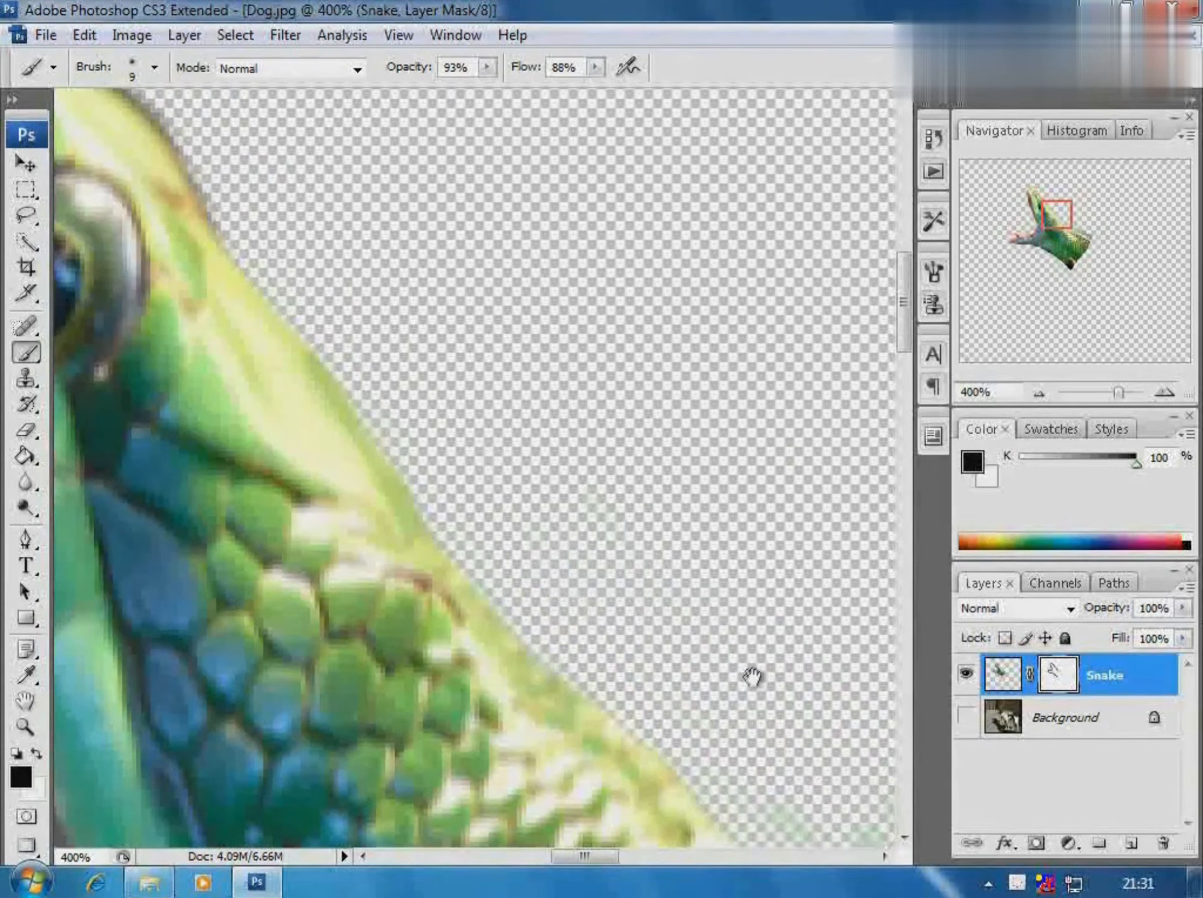
Step: Mask away the last pale green patches above the snake's scaly neck
drag(755, 677, 493, 355)
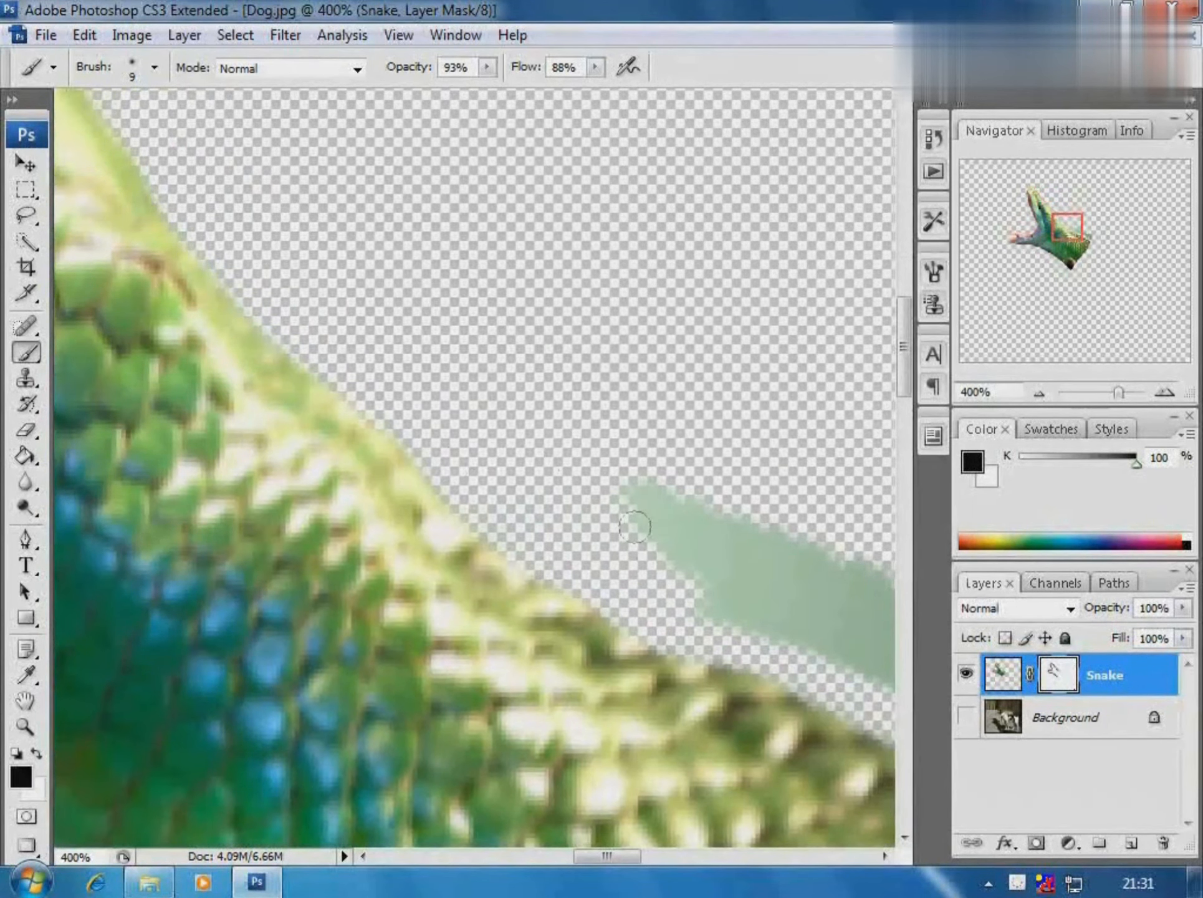
mouse_move(667, 583)
mouse_down()
mouse_move(767, 530)
mouse_move(797, 549)
mouse_move(754, 556)
mouse_up()
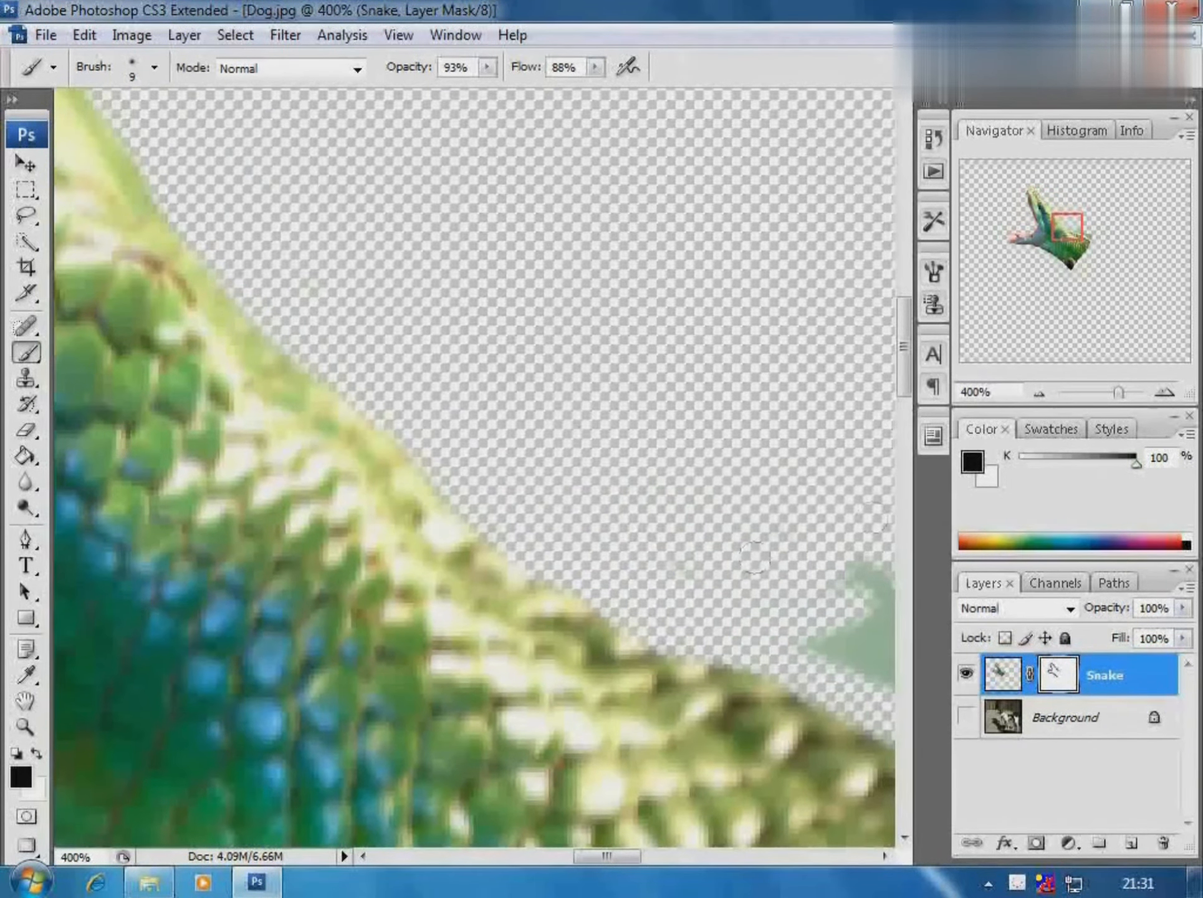
drag(835, 507, 519, 478)
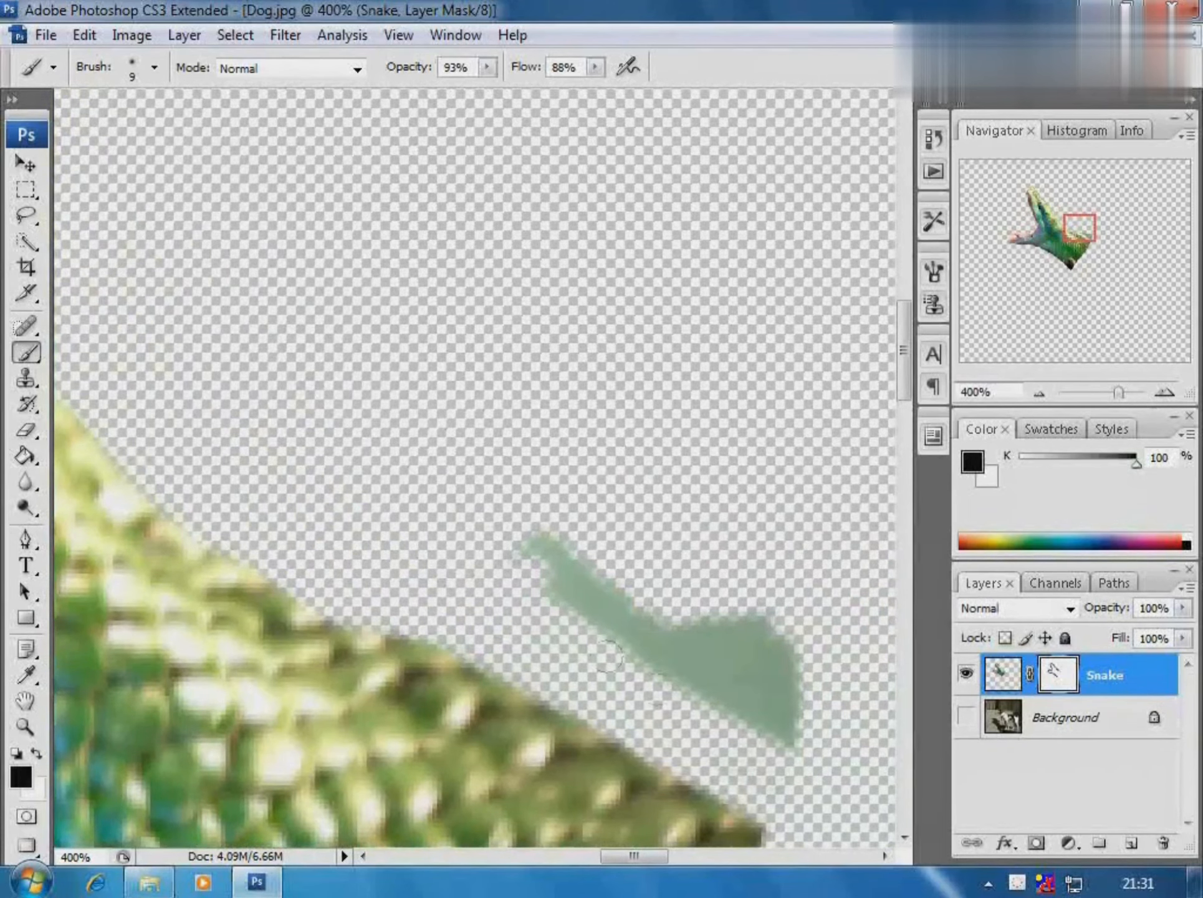
mouse_move(608, 656)
mouse_down()
mouse_move(703, 660)
mouse_move(802, 686)
mouse_move(772, 658)
mouse_move(737, 727)
mouse_up()
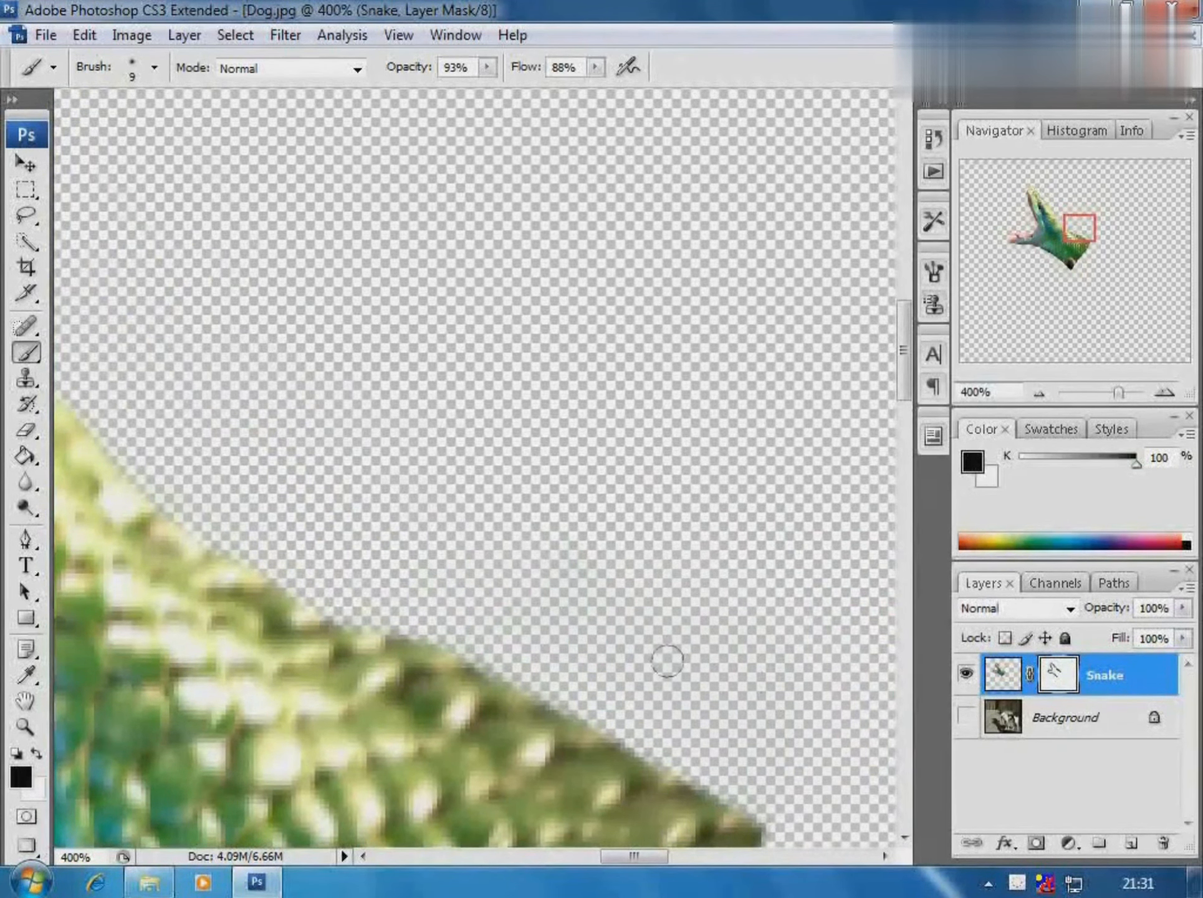
key(ctrl+minus)
key(ctrl+minus)
key(ctrl+minus)
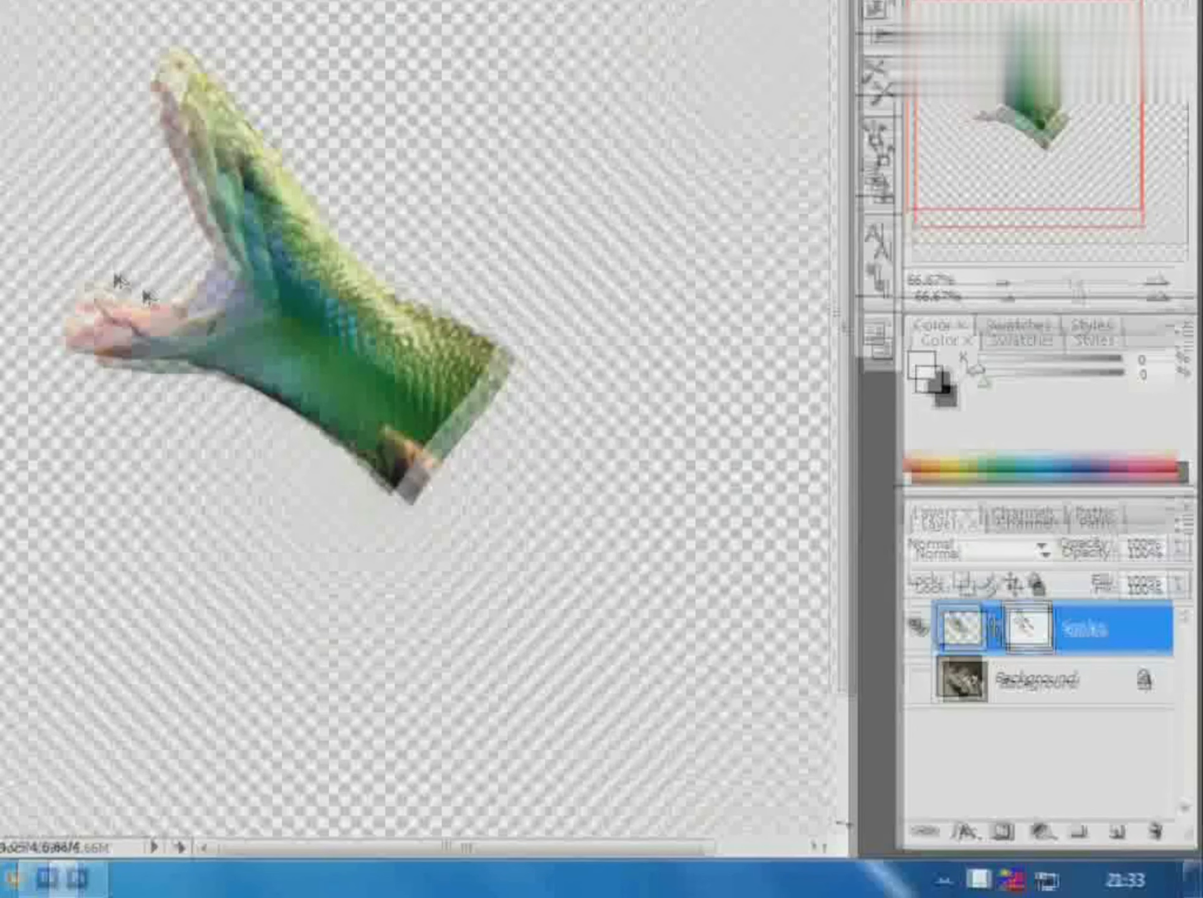
Step: Make the Background layer visible, duplicate it, and name the copy Dog
click(894, 661)
click(1023, 671)
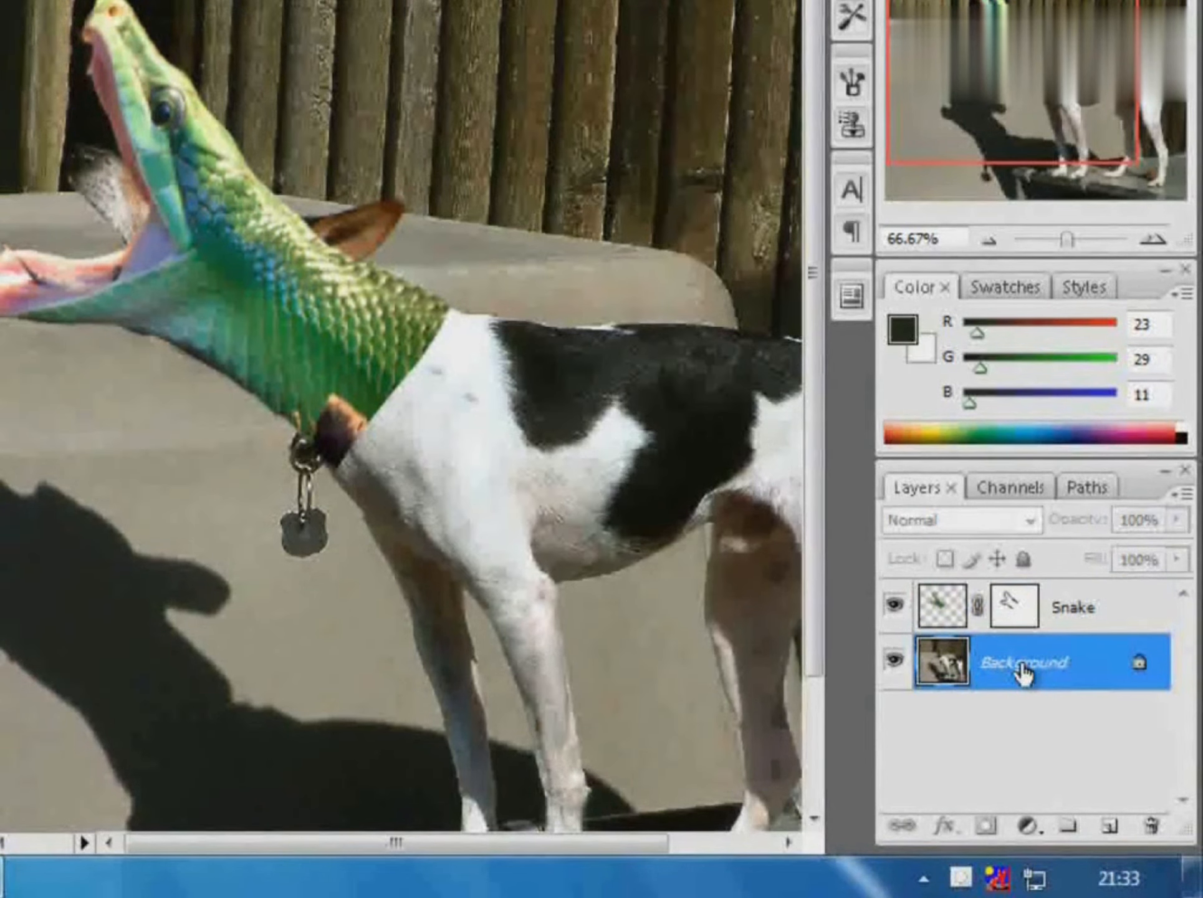
drag(1023, 663, 1025, 673)
double_click(1025, 664)
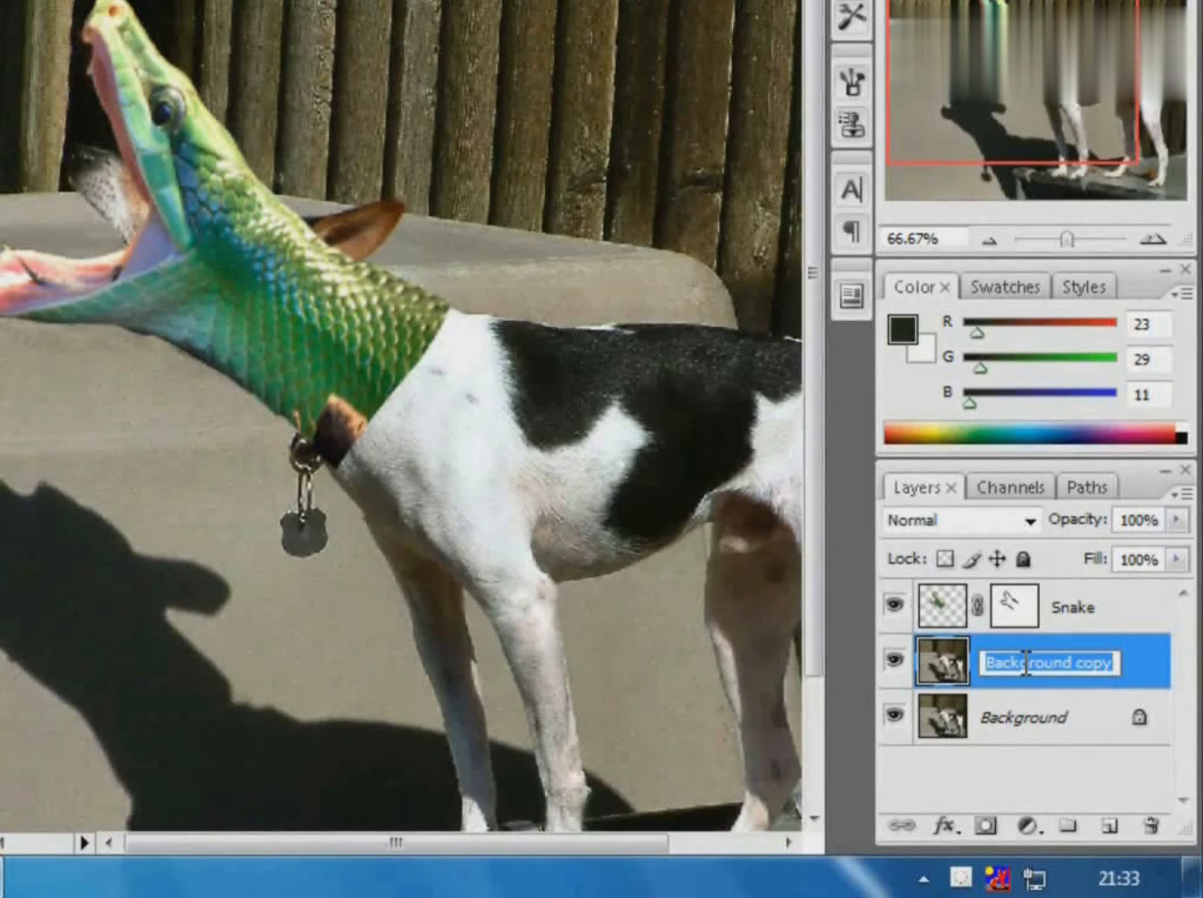
text(Dog)
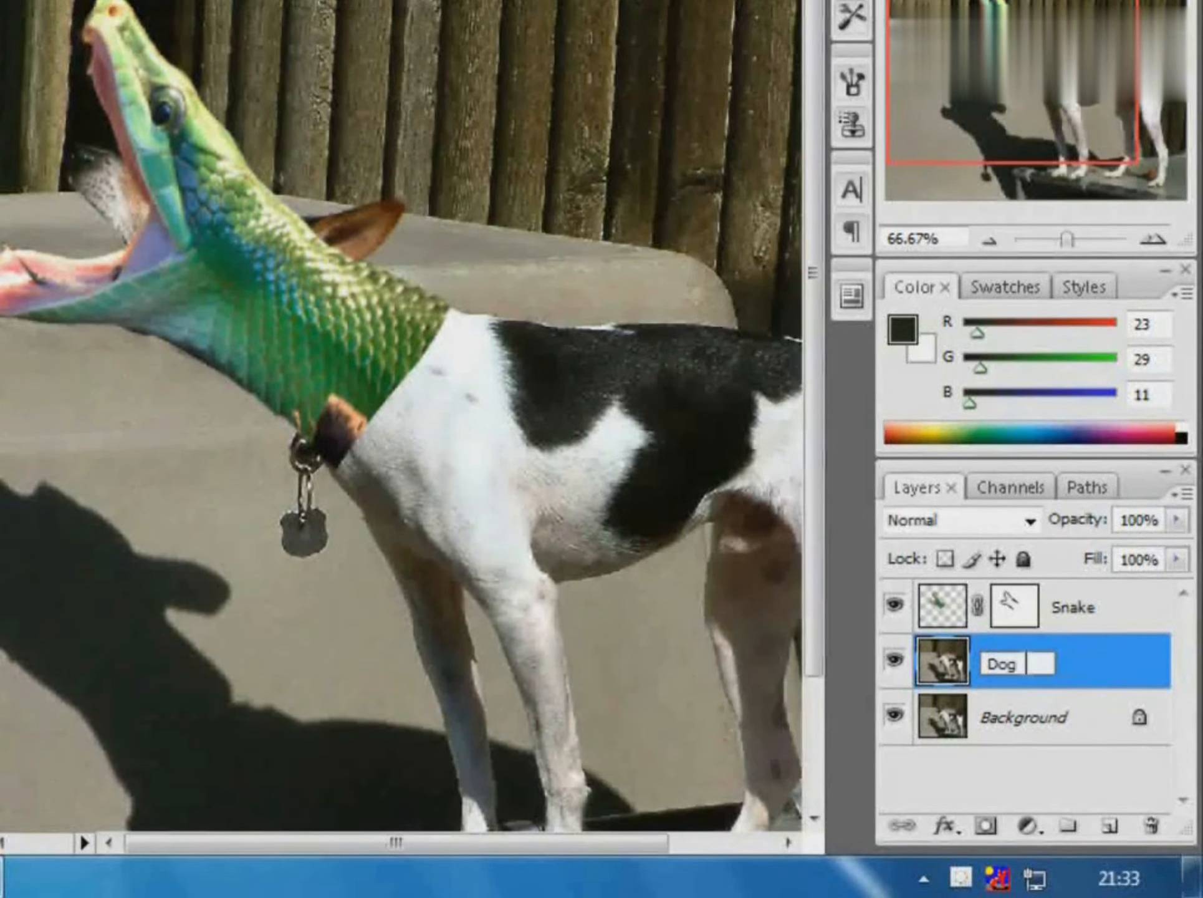
key(Return)
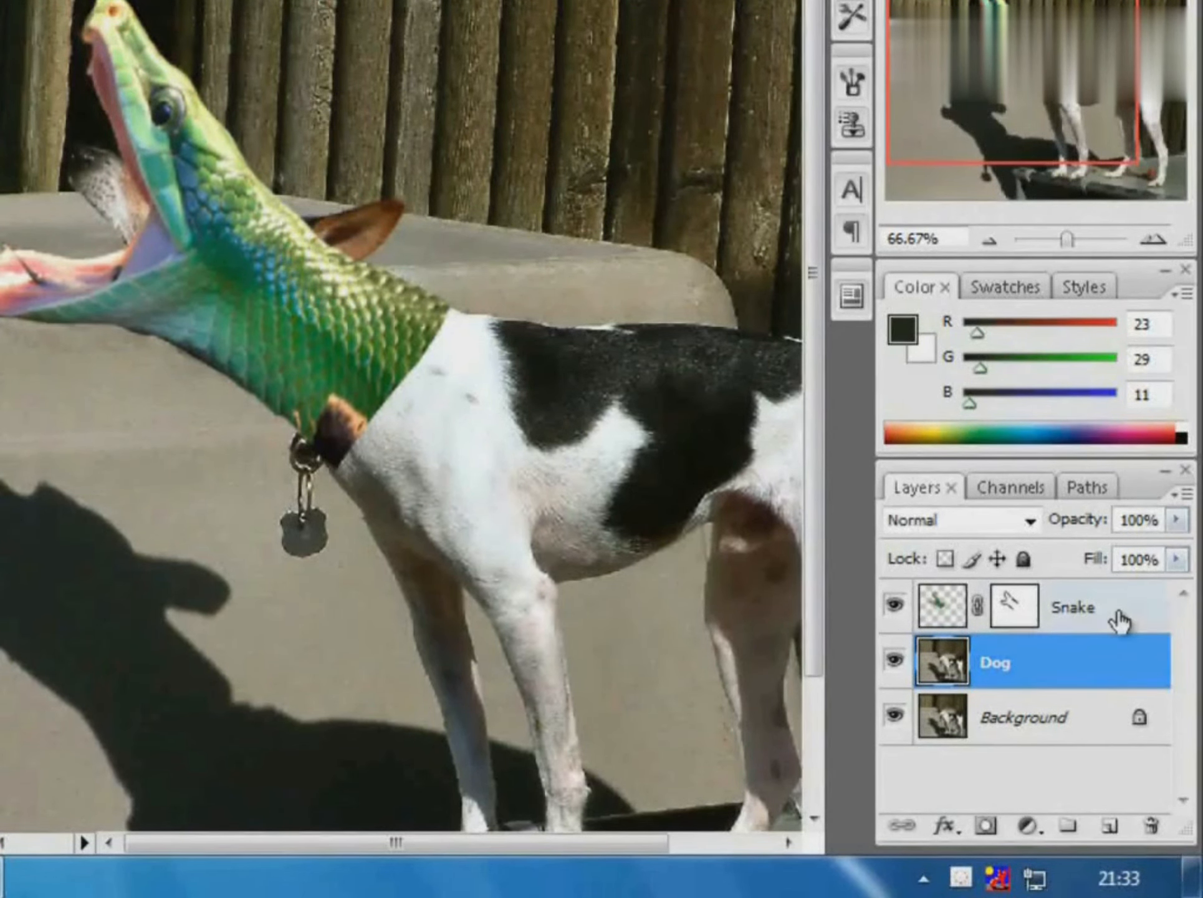
Step: Make the Snake layer partly transparent so the dog's head and collar show through it
click(1119, 620)
click(1178, 520)
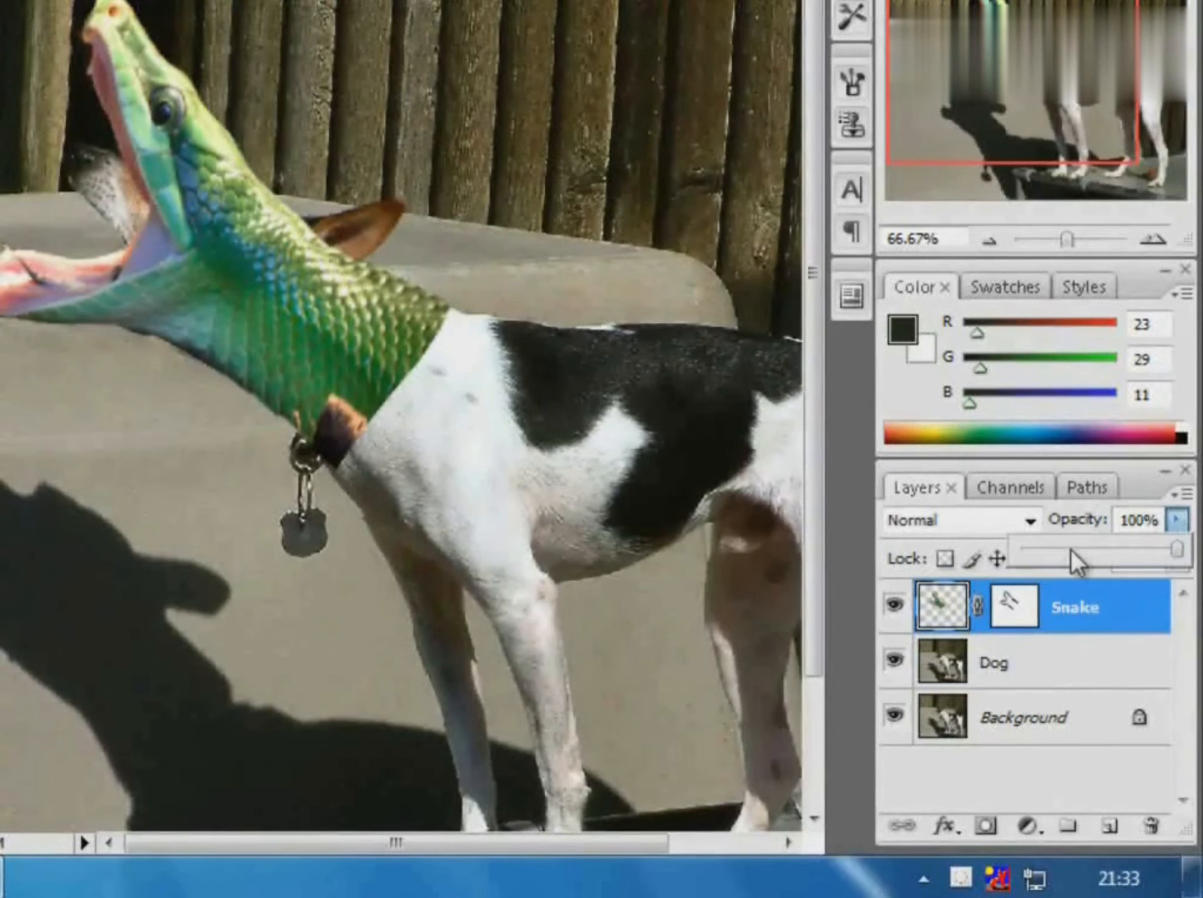
click(1071, 548)
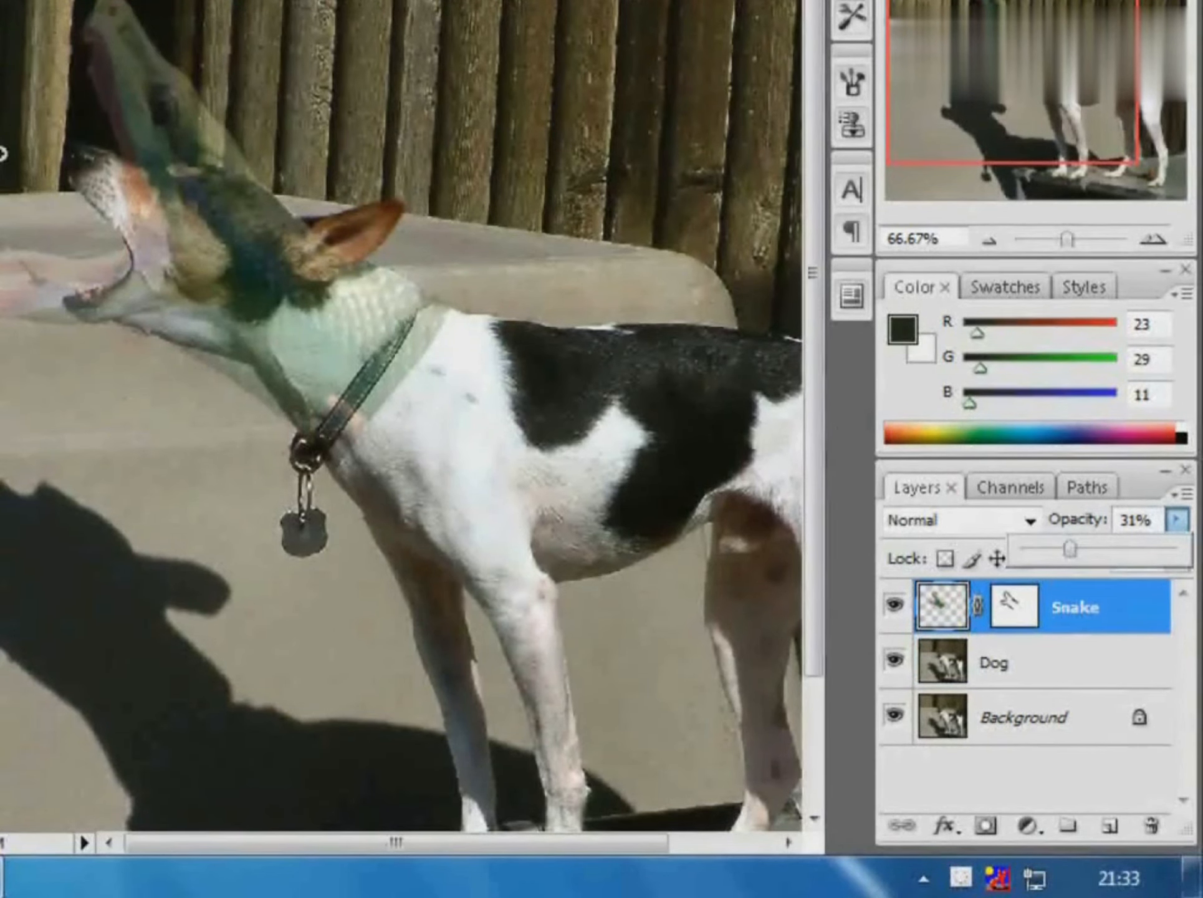
drag(0, 30, 639, 541)
click(1178, 526)
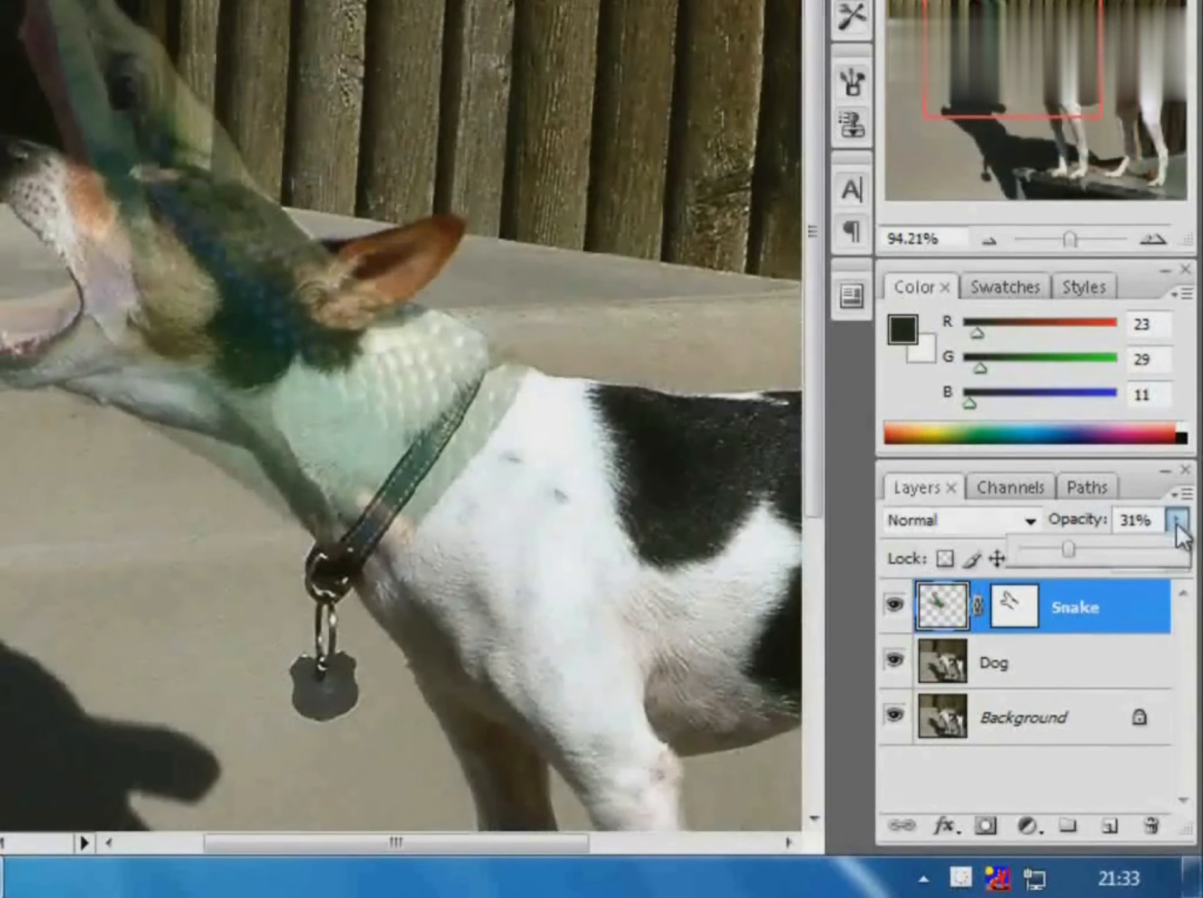
click(1092, 542)
Step: On the Dog layer, remove the dog's ear with the Clone Stamp, sampling the grey surface and fence around it
click(1029, 675)
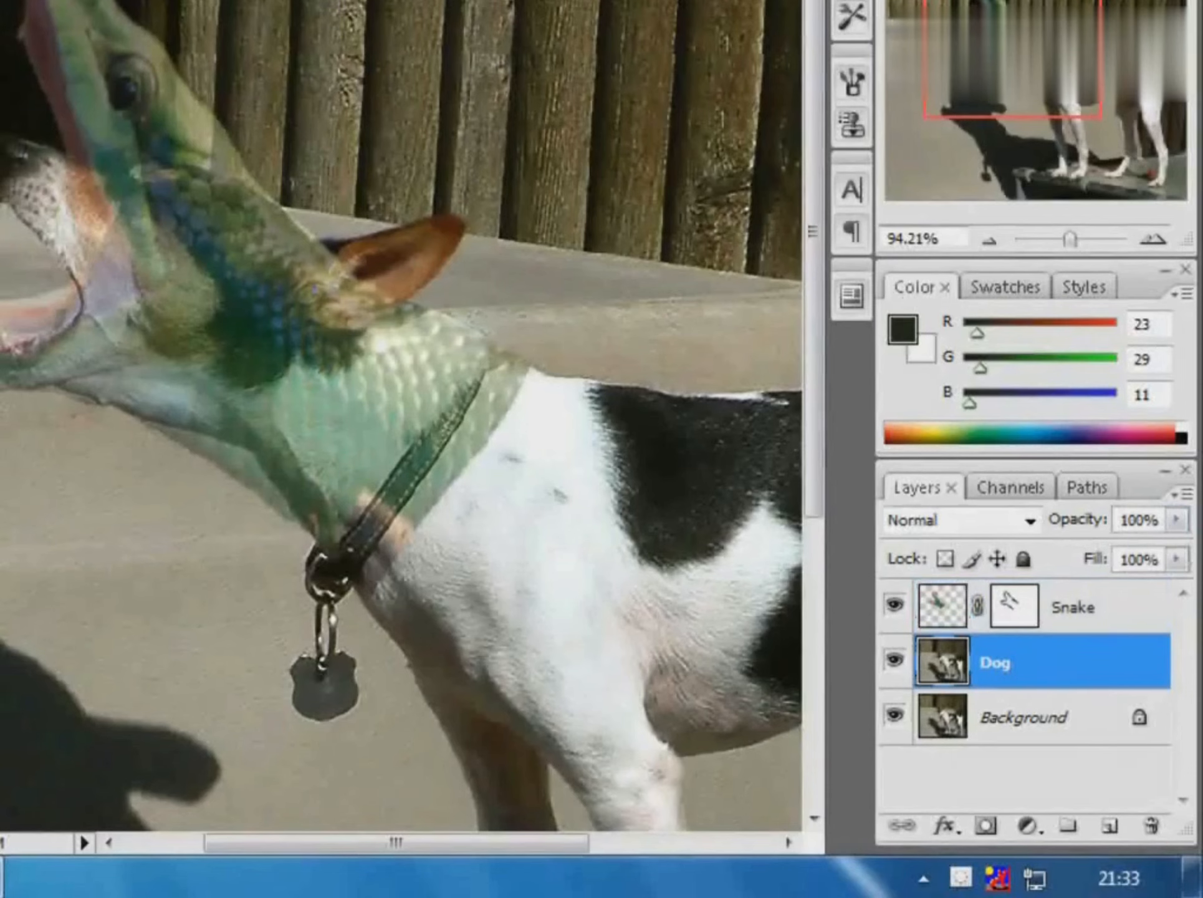
drag(142, 97, 777, 426)
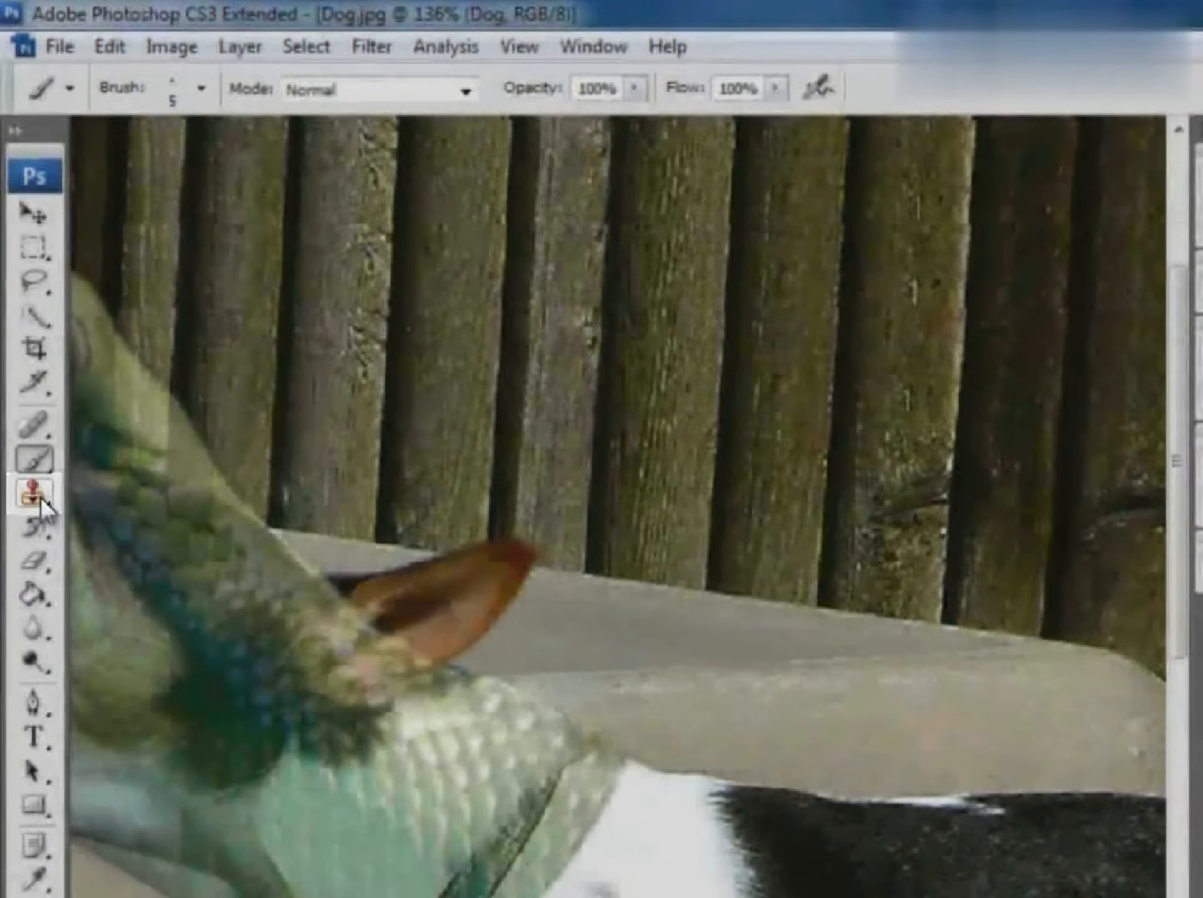
click(39, 497)
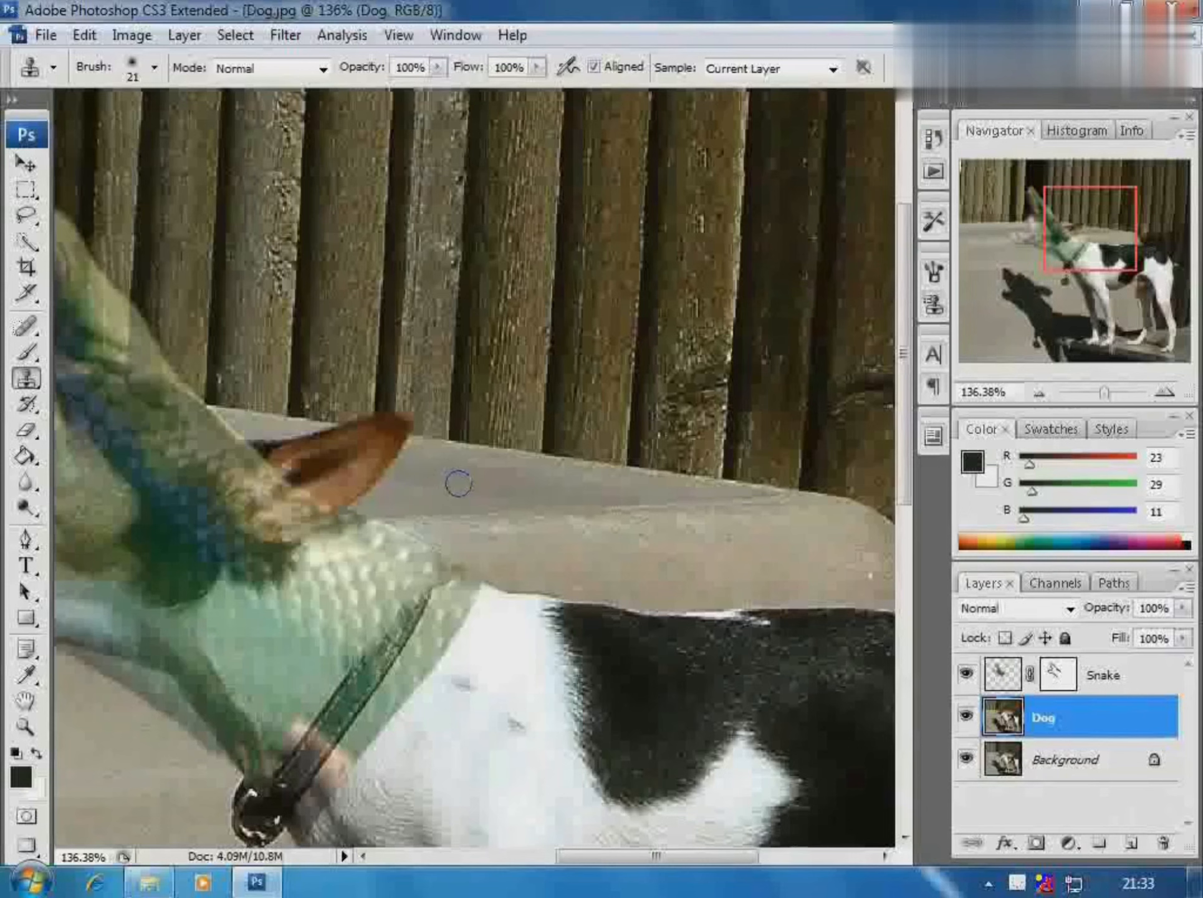
drag(421, 479, 252, 444)
mouse_move(357, 480)
mouse_down()
mouse_move(324, 508)
mouse_move(287, 484)
mouse_up()
alt+click(386, 494)
alt+click(413, 478)
mouse_move(414, 433)
mouse_down()
mouse_move(337, 423)
mouse_move(419, 437)
mouse_move(299, 452)
mouse_move(408, 460)
mouse_move(268, 439)
mouse_up()
alt+click(466, 442)
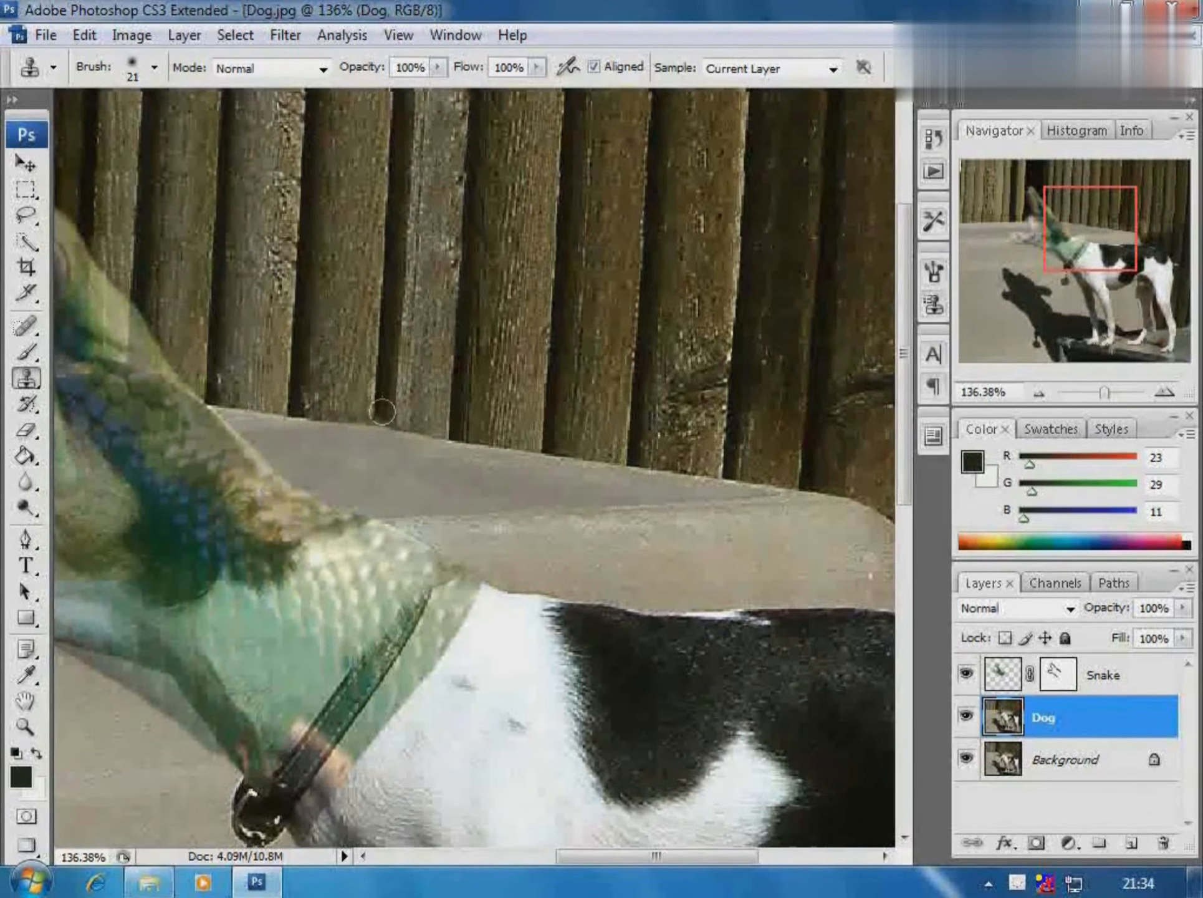
alt+click(395, 472)
alt+click(393, 471)
Step: Clone the dark fence gap over the dog's nose and upper snout, continuing the grey surface's back edge toward the snake's jaw
drag(220, 284, 427, 410)
alt+click(220, 558)
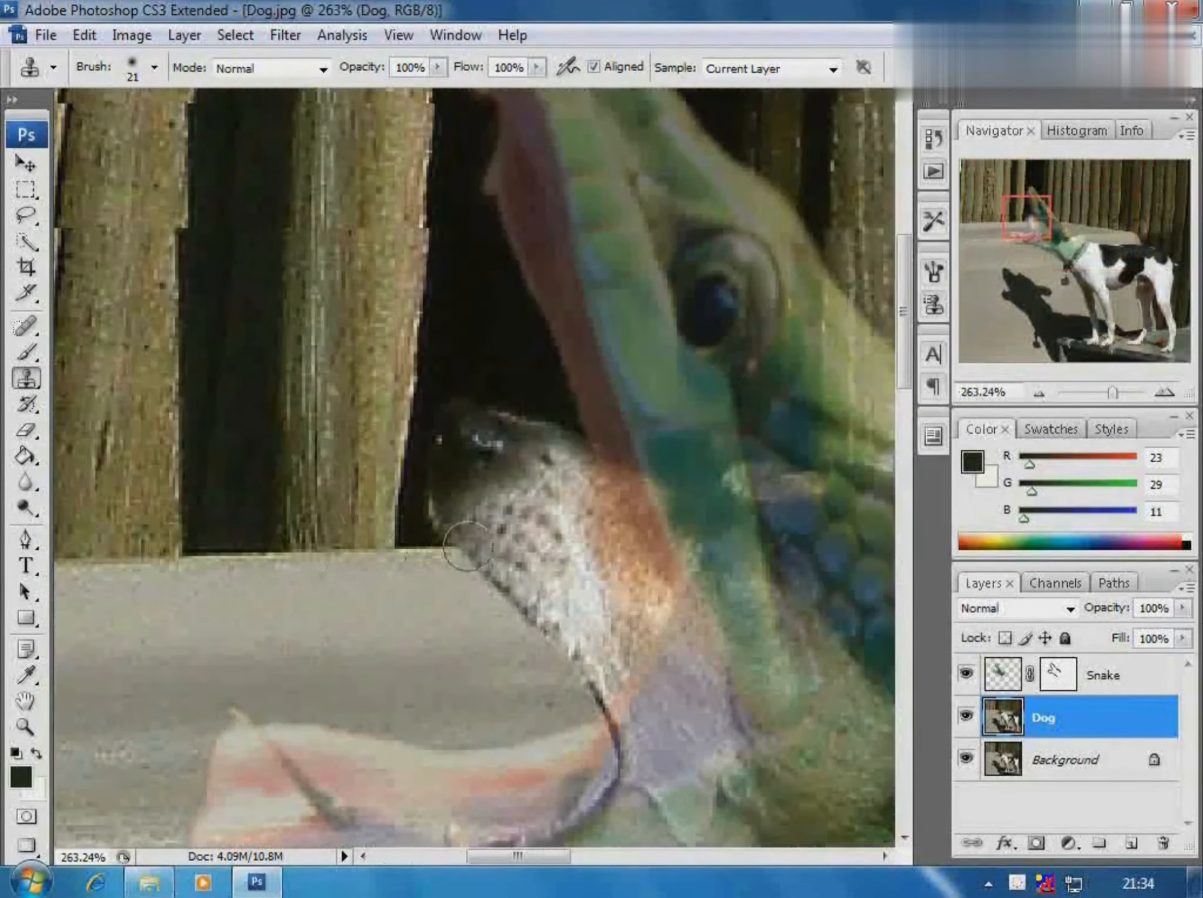
mouse_move(477, 548)
mouse_down()
mouse_move(461, 548)
mouse_move(511, 551)
mouse_move(438, 546)
mouse_move(426, 487)
mouse_move(492, 499)
mouse_move(474, 430)
mouse_move(562, 462)
mouse_move(568, 519)
mouse_move(581, 489)
mouse_move(533, 457)
mouse_move(433, 513)
mouse_move(545, 511)
mouse_move(461, 505)
mouse_move(480, 487)
mouse_up()
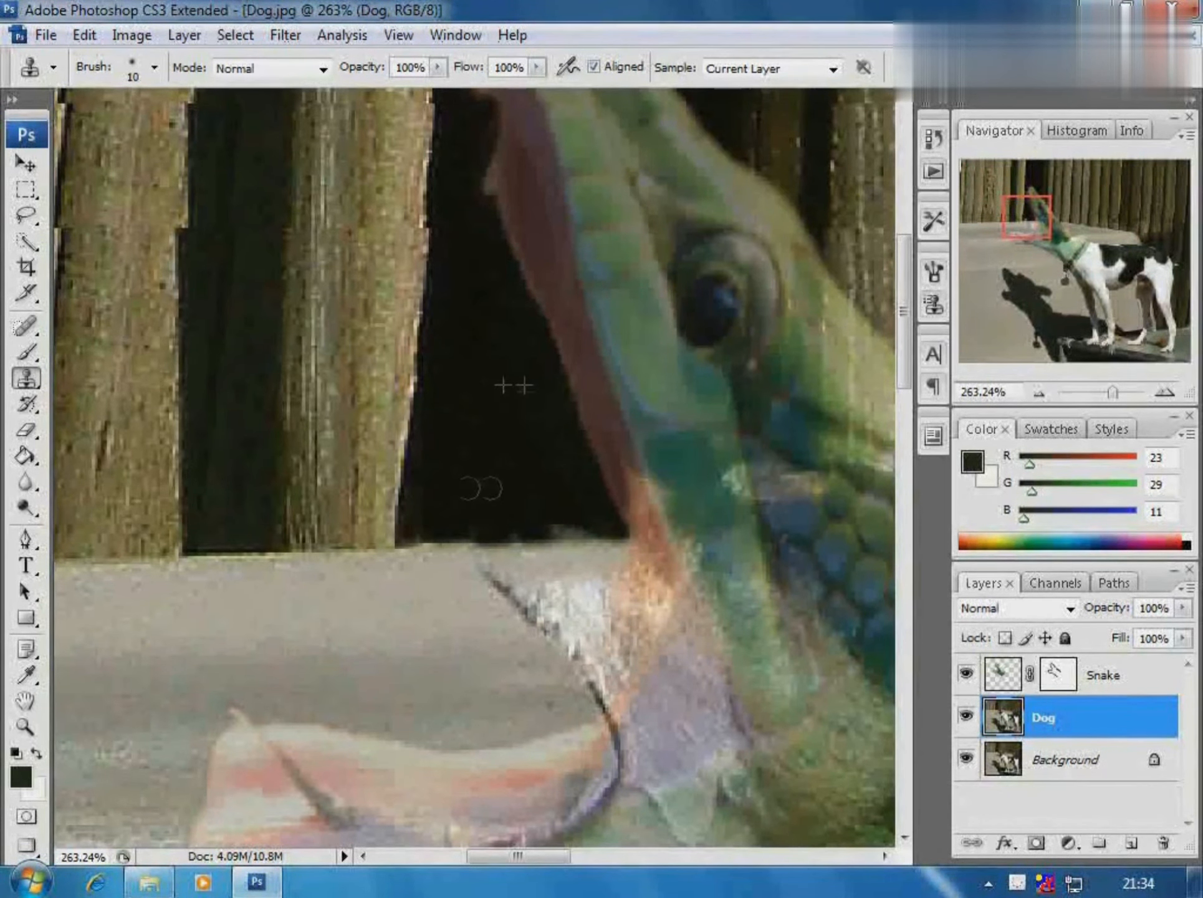
mouse_move(427, 548)
mouse_down()
mouse_move(620, 538)
mouse_move(462, 529)
mouse_move(566, 519)
mouse_up()
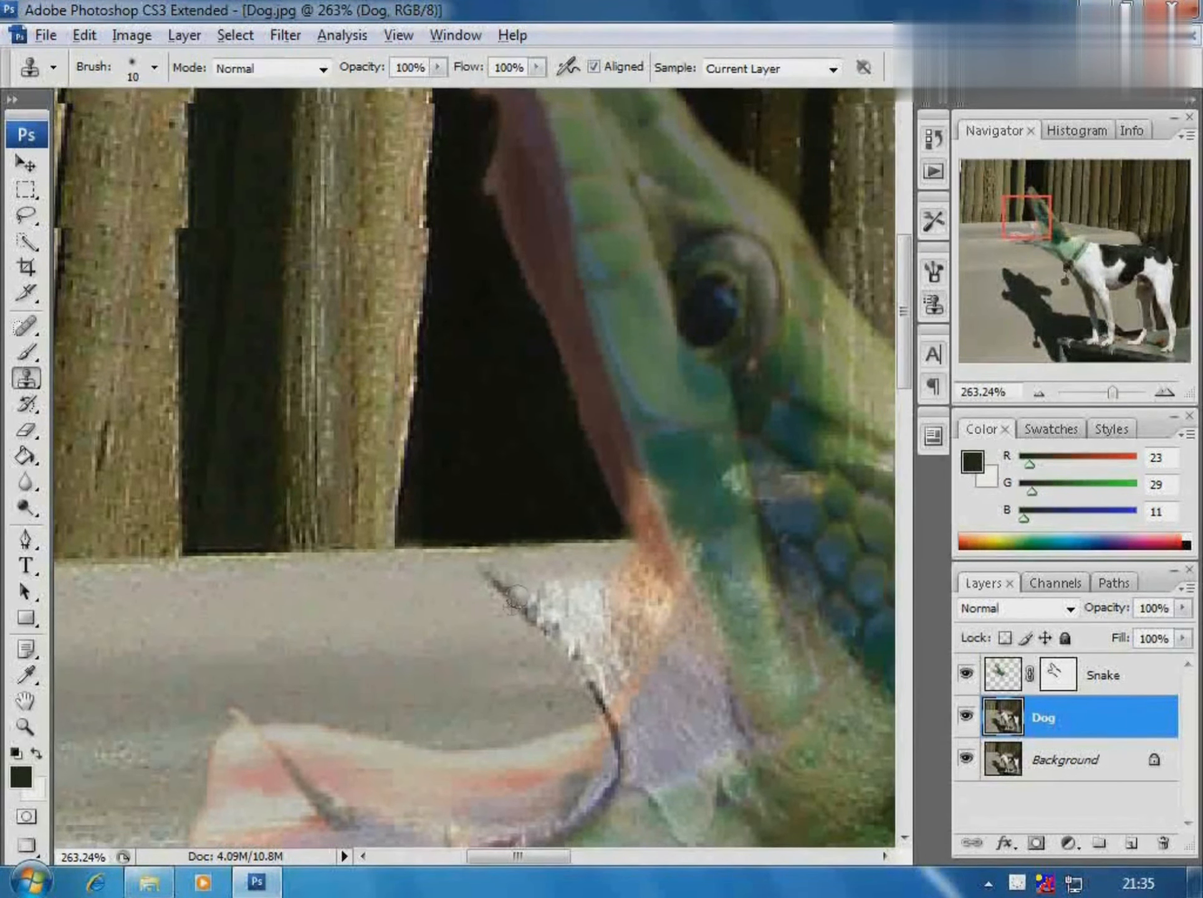
Step: Clone the grey surface over the dog's remaining muzzle inside the snake's open mouth, enlarging the brush to 30
mouse_move(518, 597)
mouse_down()
mouse_move(527, 639)
mouse_move(645, 704)
mouse_move(641, 619)
mouse_move(611, 671)
mouse_move(653, 591)
mouse_move(439, 655)
mouse_up()
key(bracketright)
key(bracketright)
drag(668, 704, 633, 638)
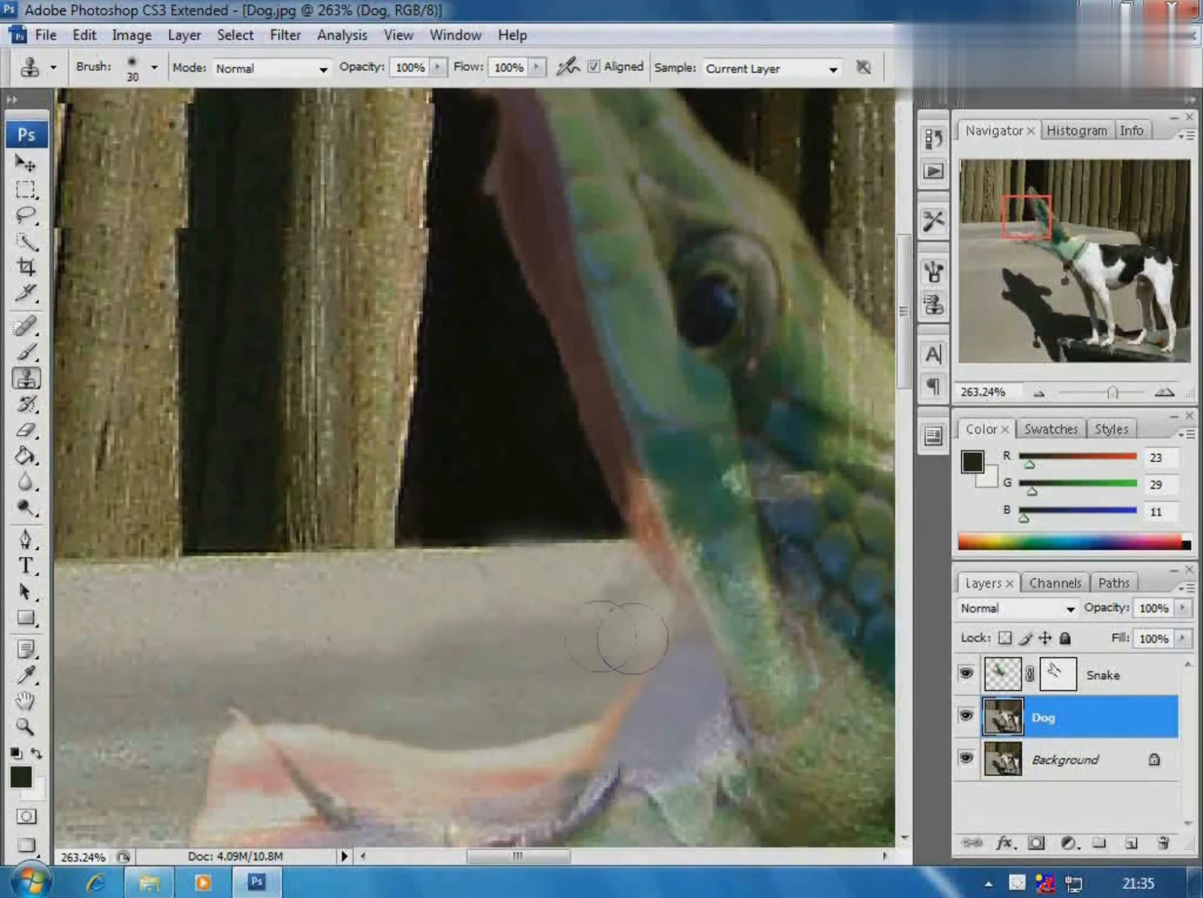
Step: Try to clean up the grey surface's back edge below the dark fence gap by cloning with a size 15 brush
key(bracketleft)
key(bracketleft)
key(bracketleft)
alt+click(441, 549)
drag(486, 549, 615, 538)
key(ctrl+z)
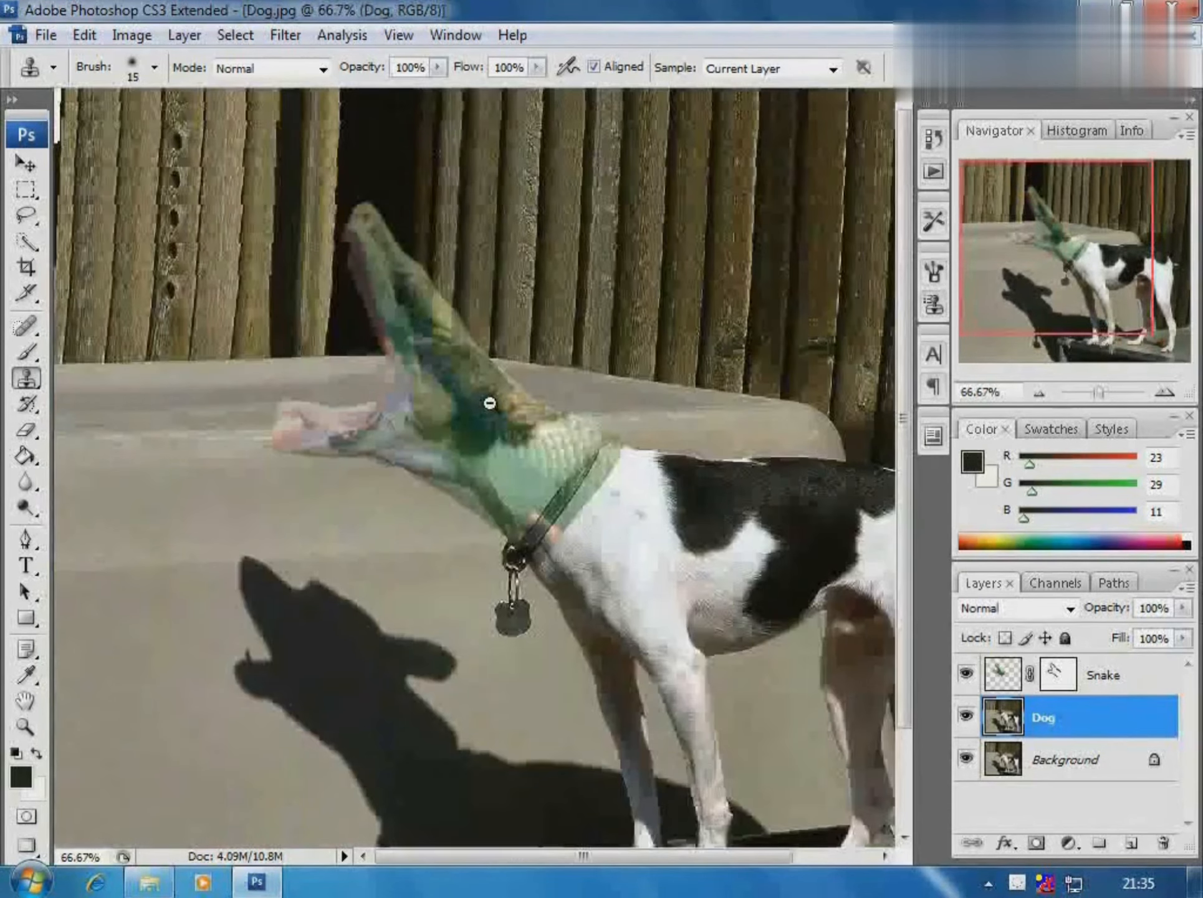
Step: Set the Snake layer's opacity to 0% and toggle layer visibility to compare the retouched dog with the original
click(1113, 675)
click(1183, 608)
drag(1123, 635, 1007, 639)
click(967, 675)
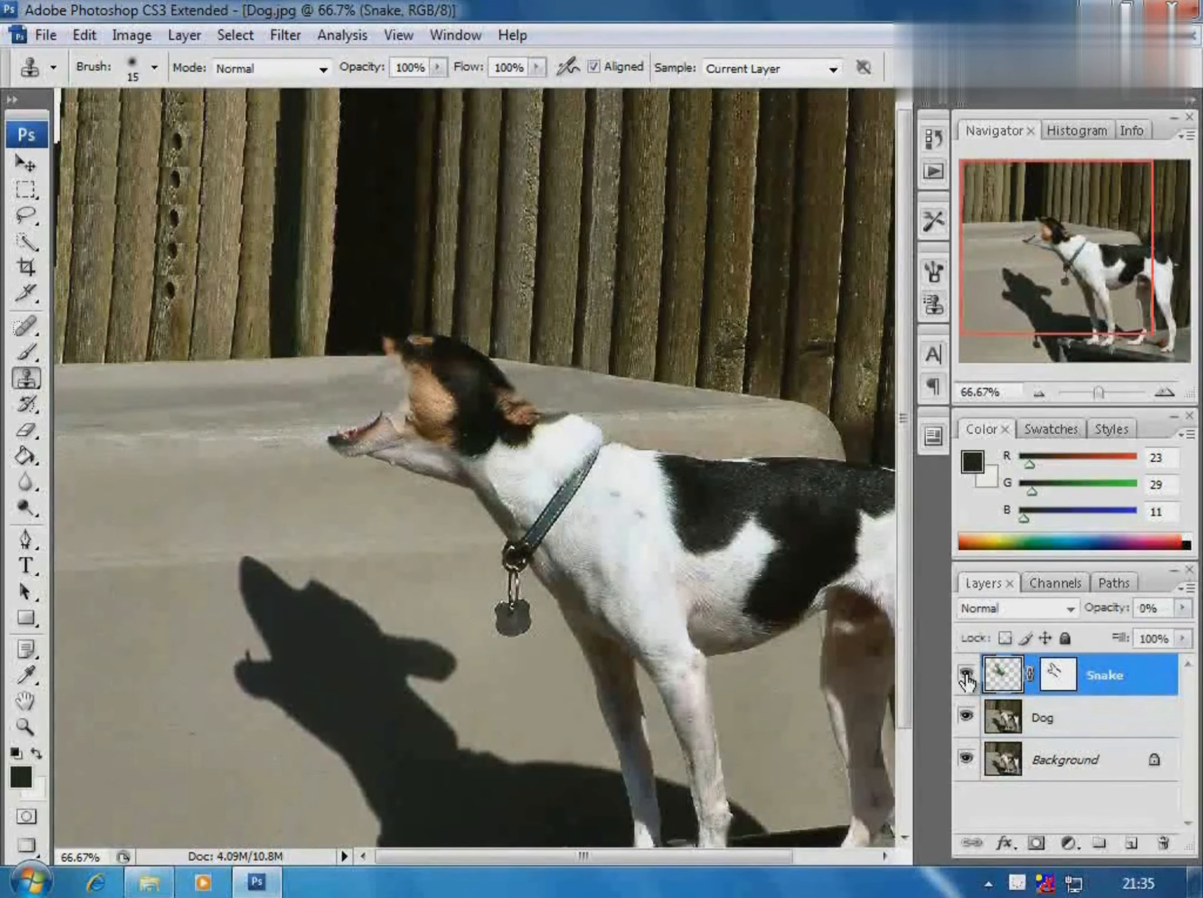
click(969, 717)
click(968, 719)
click(968, 719)
click(968, 674)
click(968, 674)
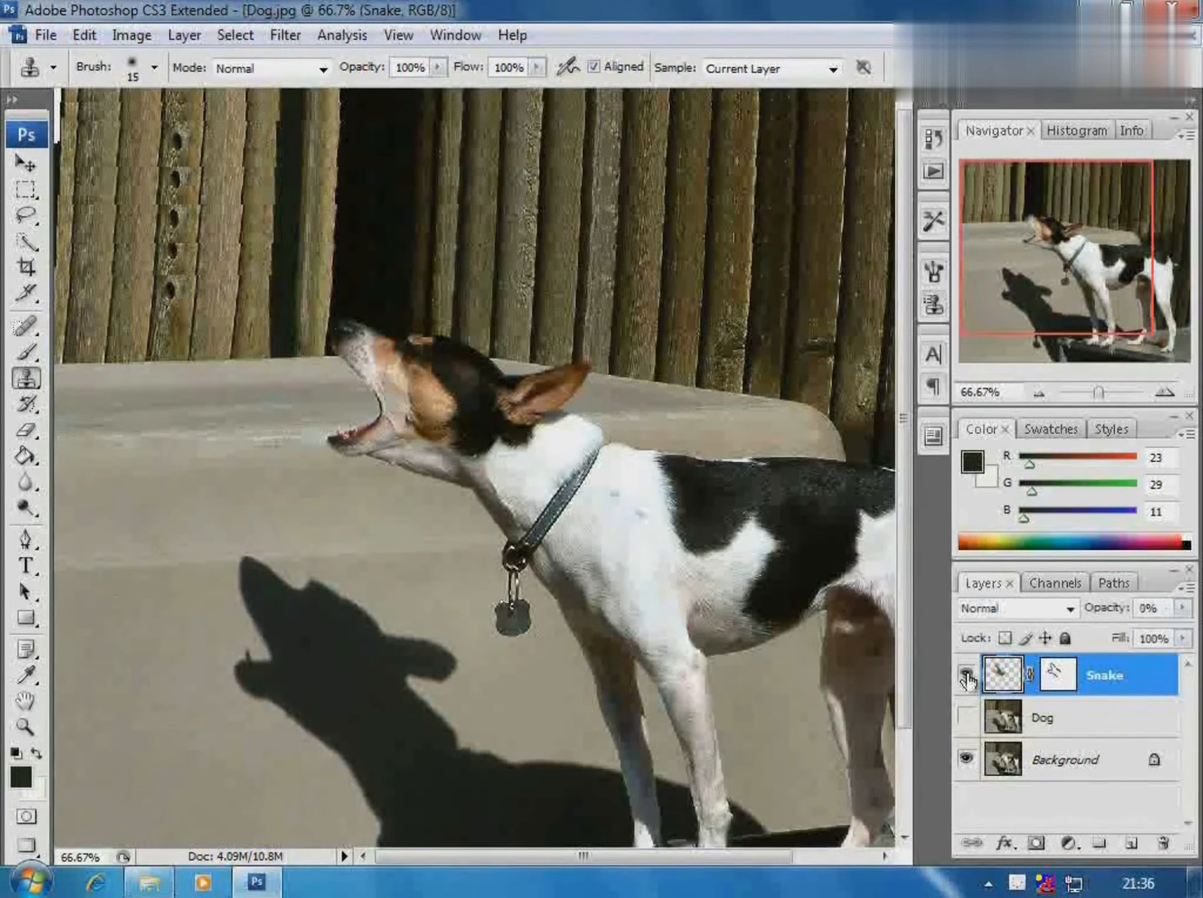
click(968, 717)
click(967, 672)
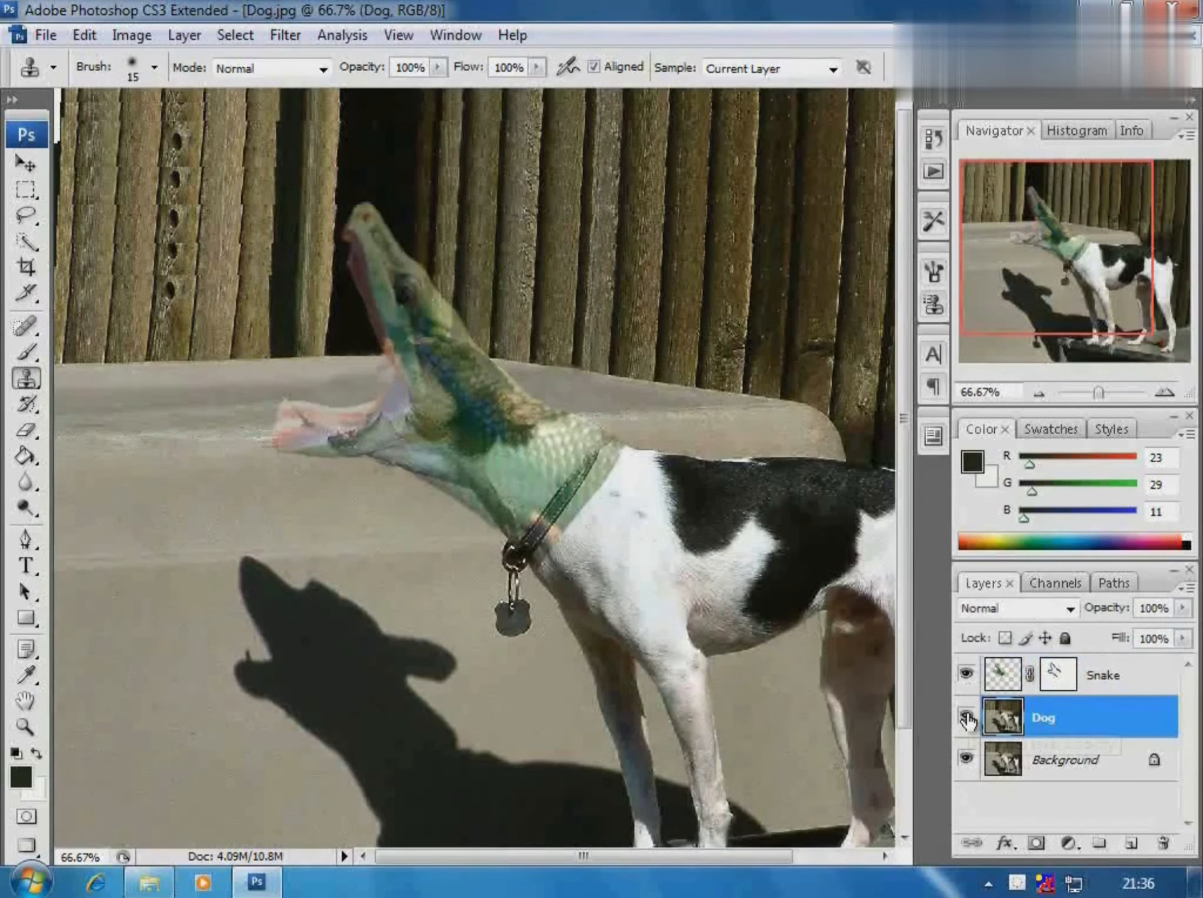
Step: Show the Snake layer again at 100% opacity
click(968, 673)
click(1125, 683)
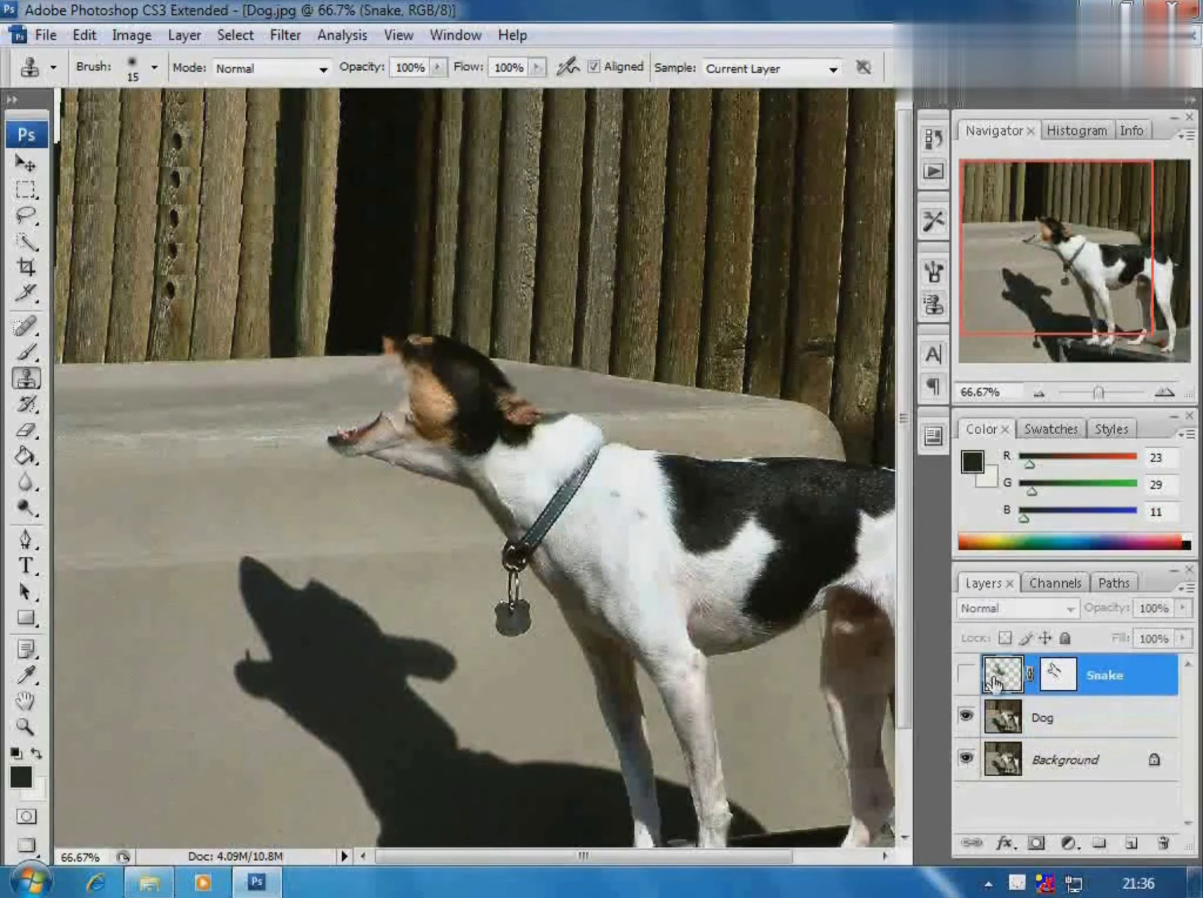
click(968, 673)
drag(1183, 608, 1183, 634)
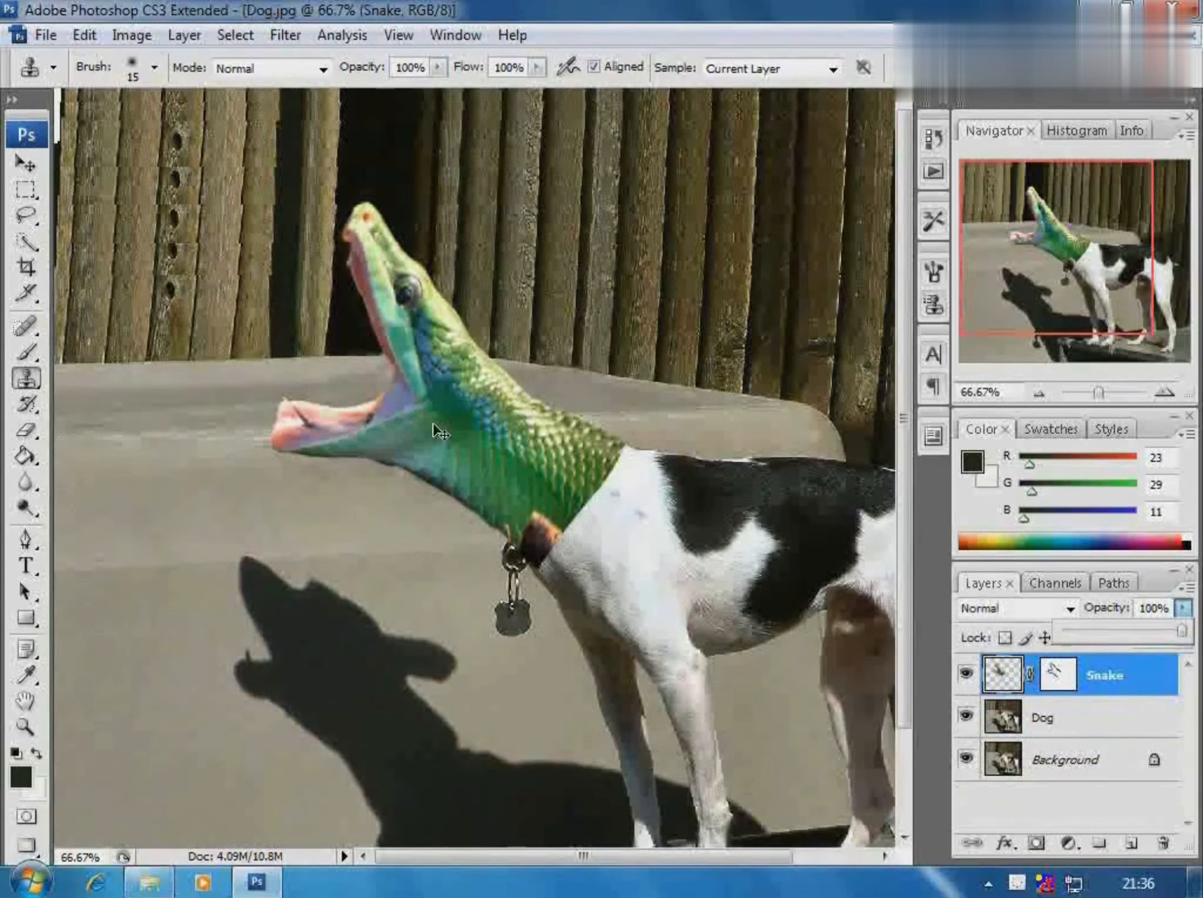
drag(202, 178, 713, 651)
alt+click(537, 555)
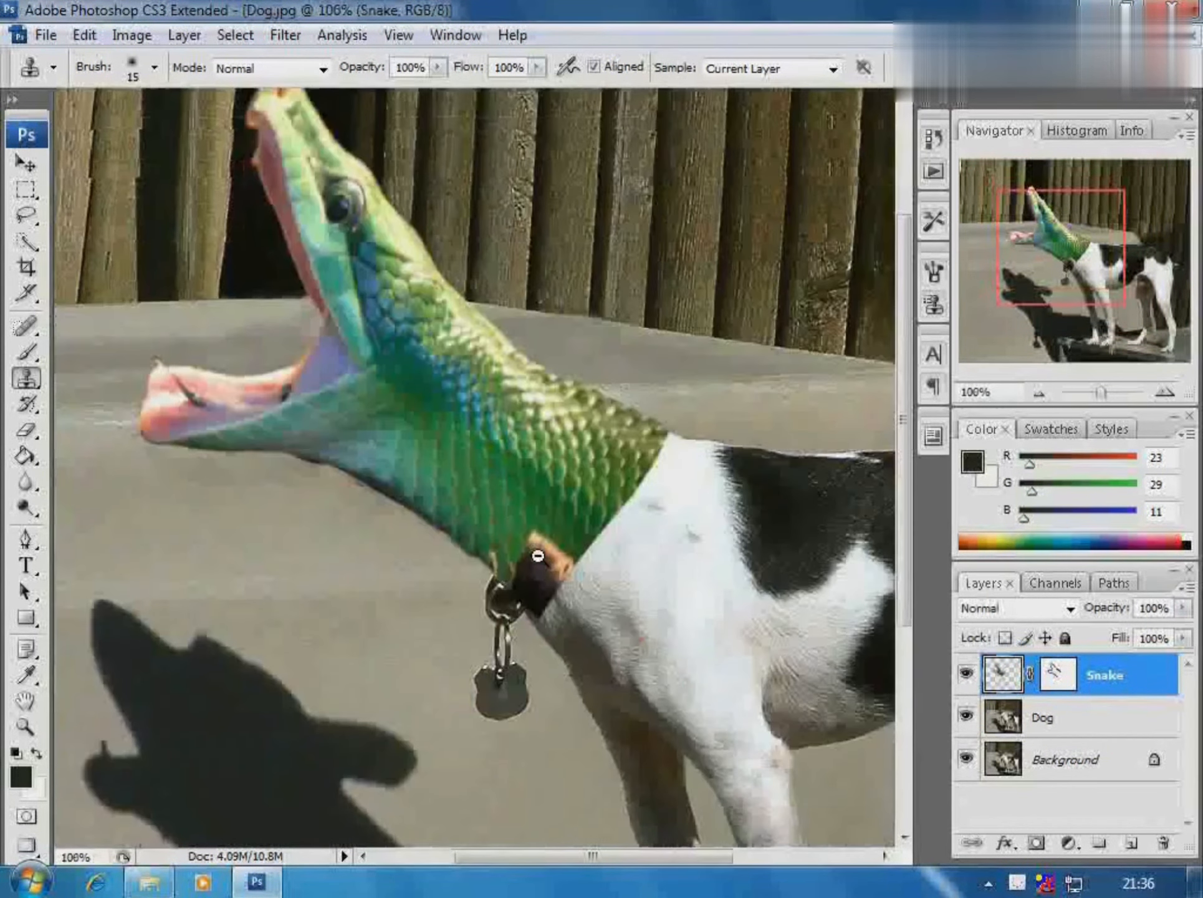
alt+click(396, 399)
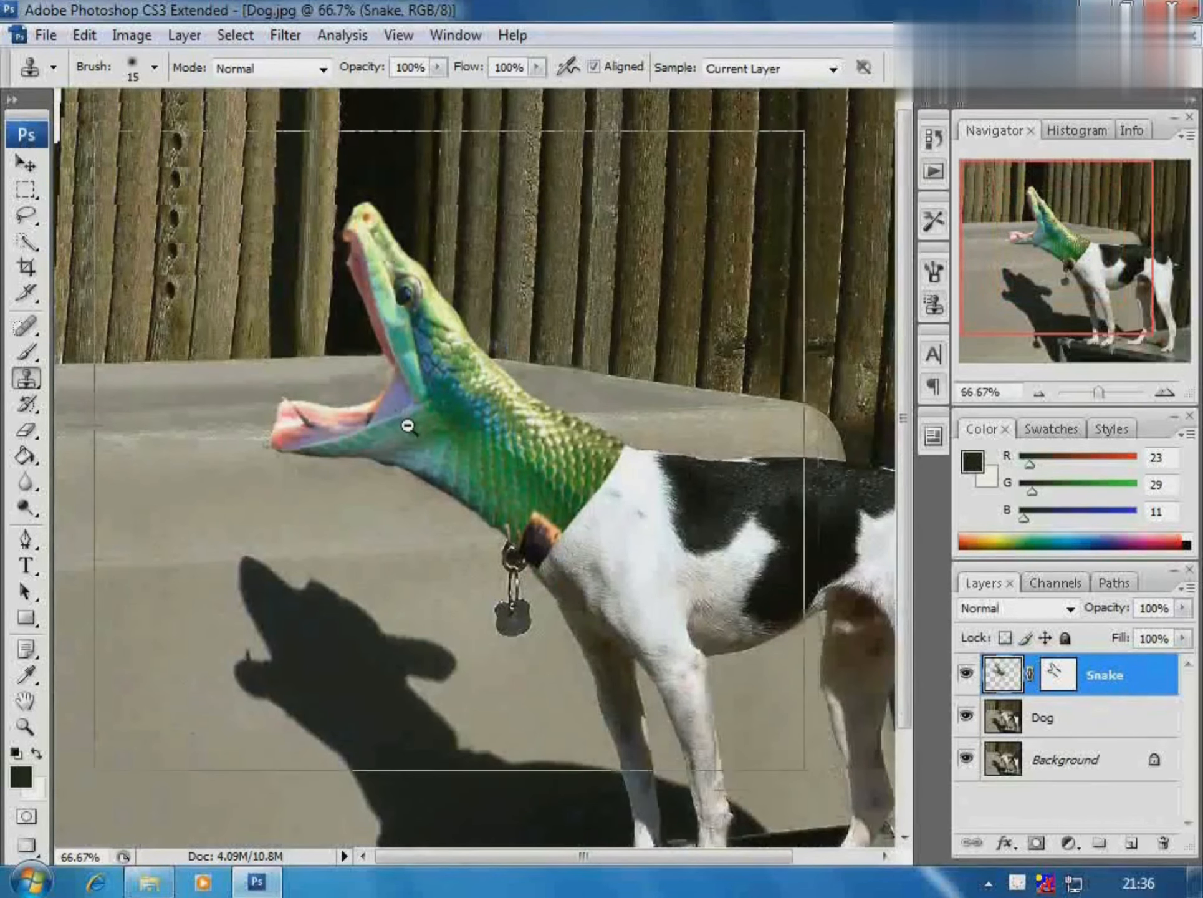
alt+click(407, 426)
alt+click(407, 427)
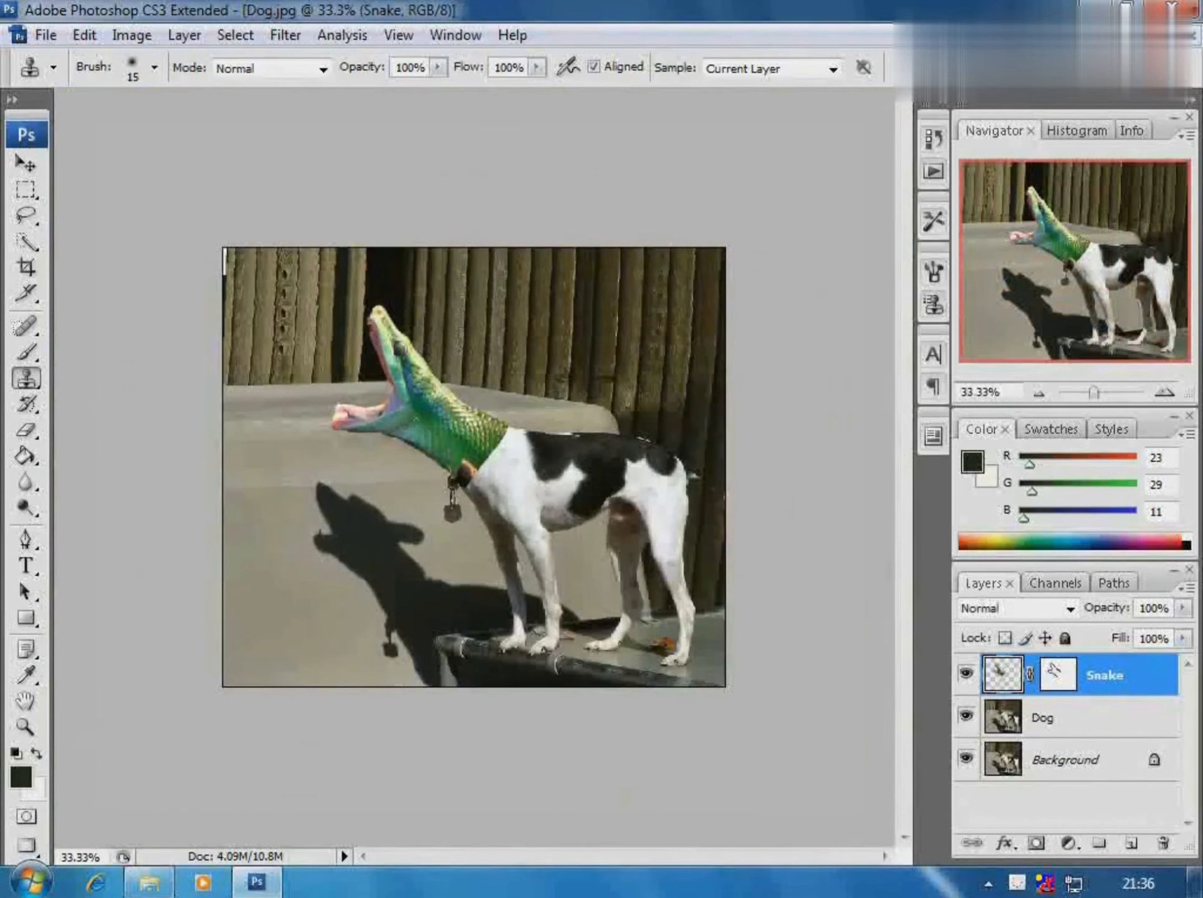
key(ctrl+0)
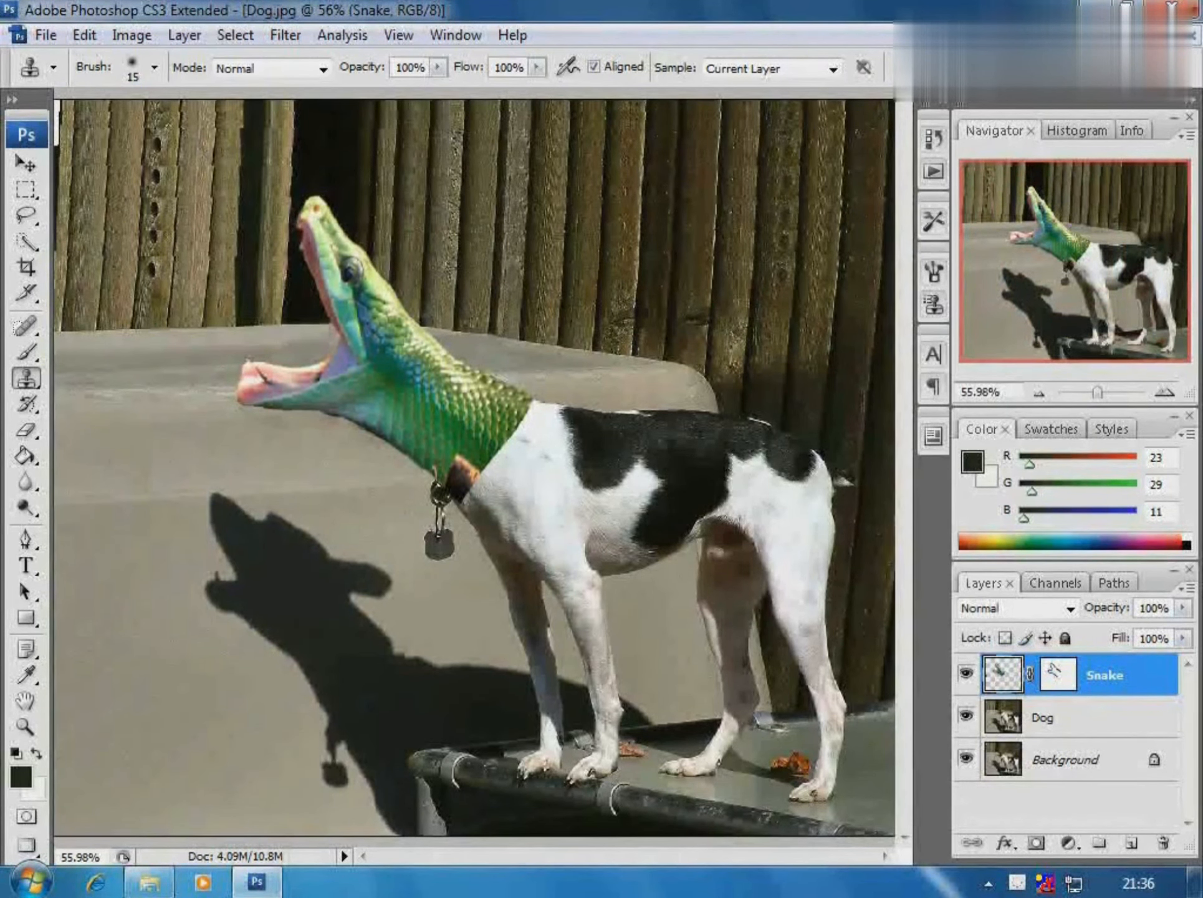
Step: Recolour the Snake layer with Hue/Saturation, shifting the hue toward brown and setting saturation to +19 and lightness to -19
click(76, 32)
mouse_move(135, 37)
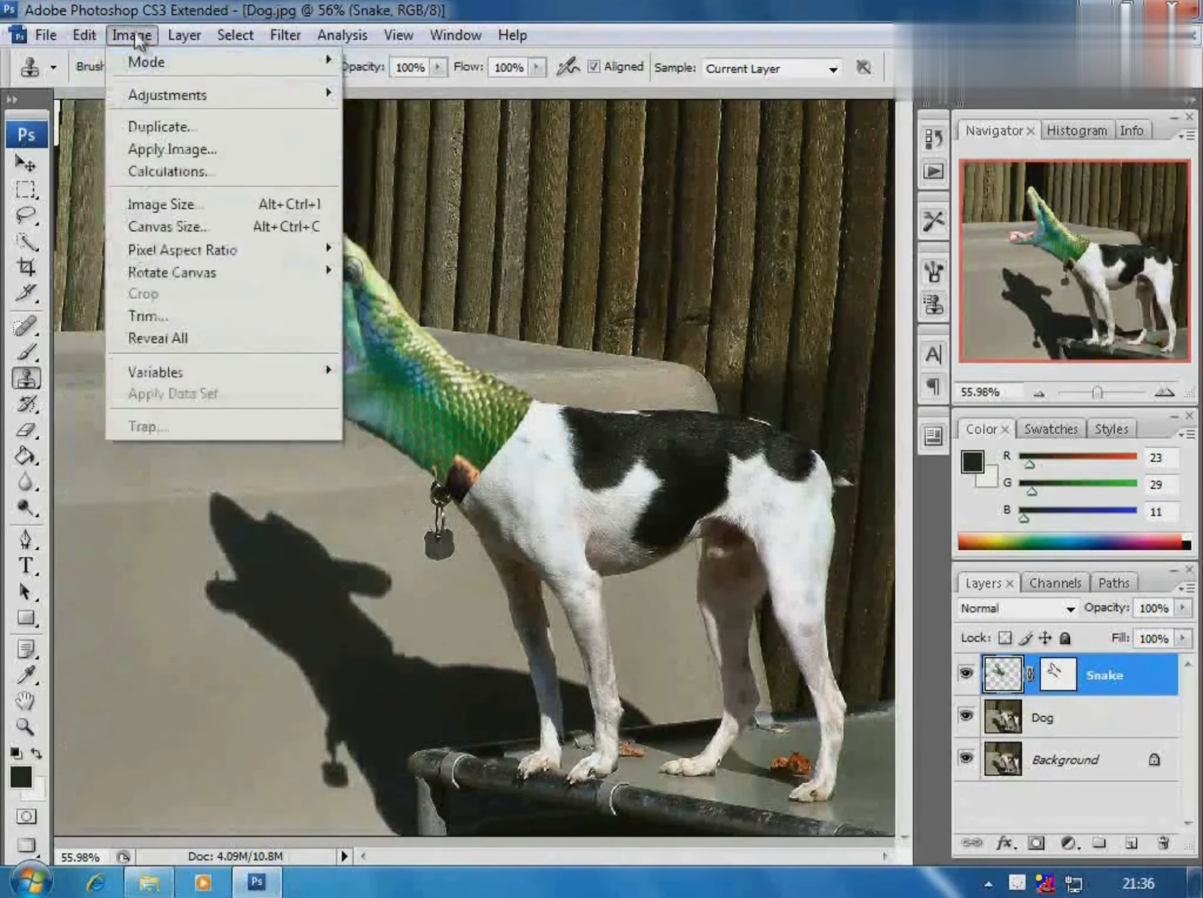
mouse_move(206, 99)
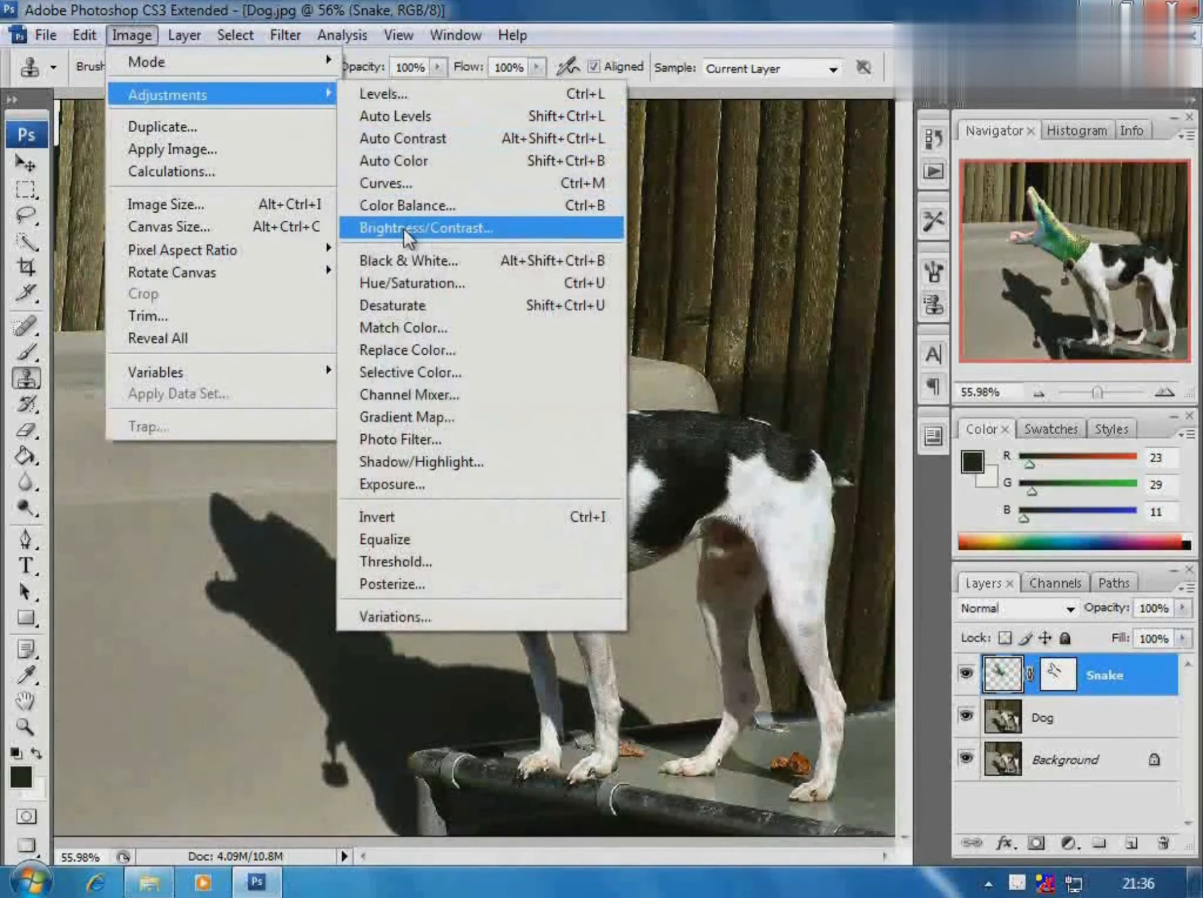
click(404, 280)
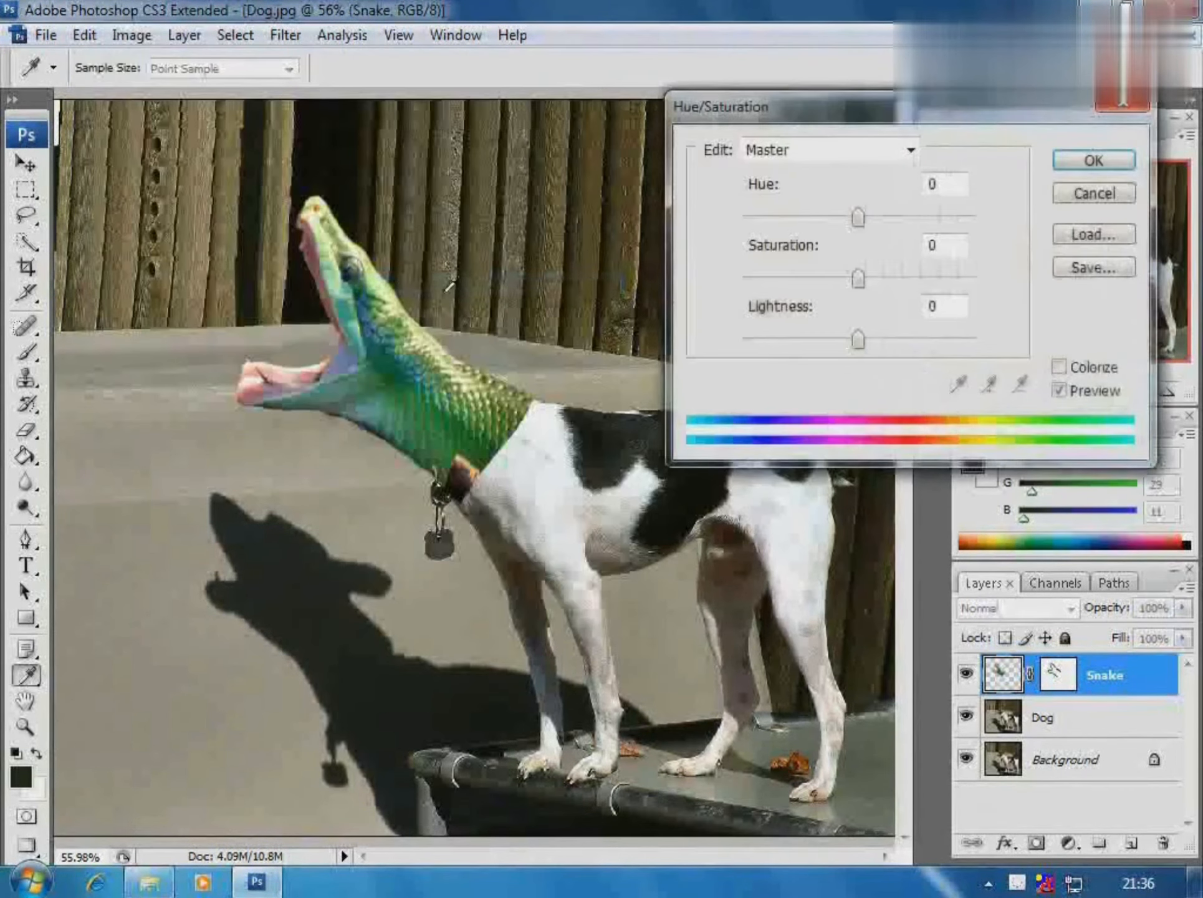
drag(857, 213, 803, 215)
mouse_move(856, 279)
mouse_down()
mouse_move(904, 280)
mouse_move(825, 280)
mouse_move(851, 280)
mouse_up()
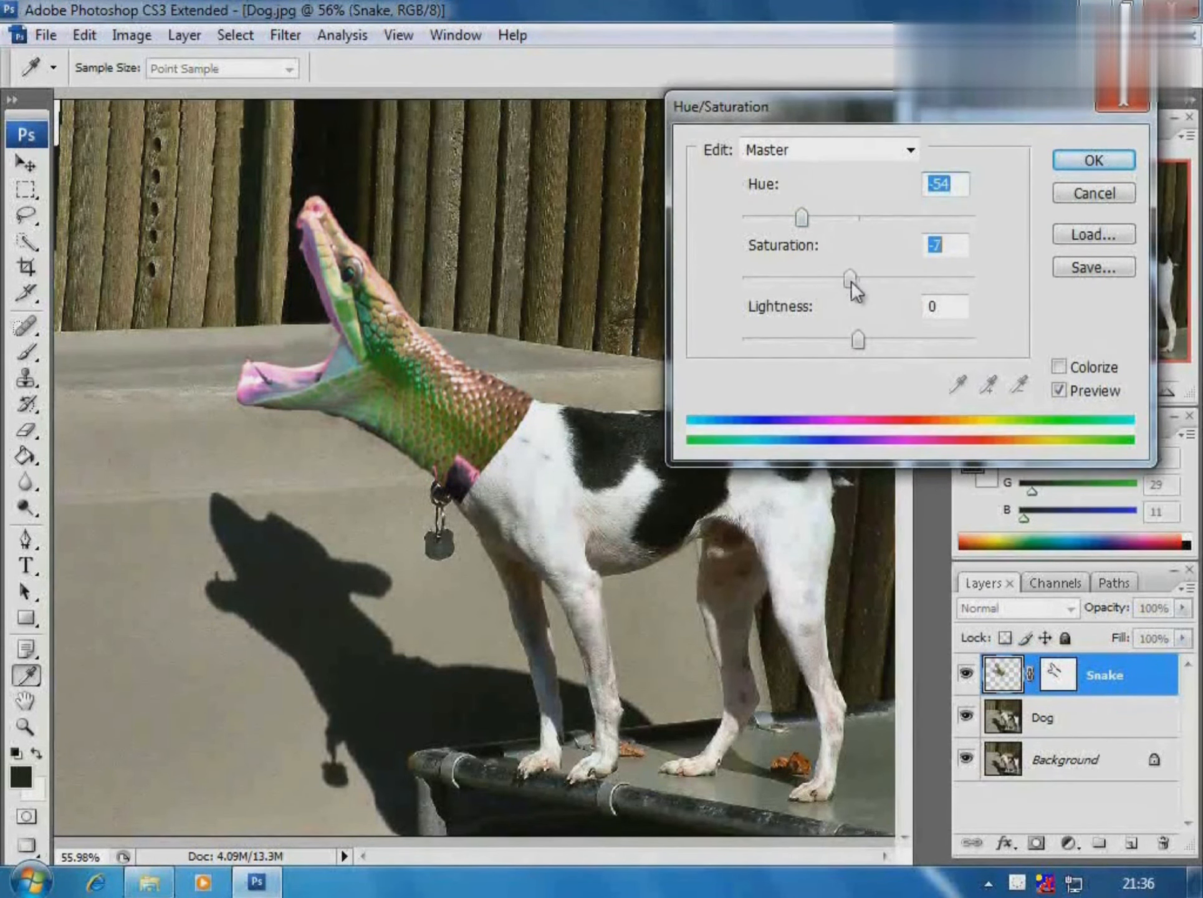
mouse_move(858, 339)
mouse_down()
mouse_move(909, 341)
mouse_move(835, 340)
mouse_up()
drag(850, 278, 883, 287)
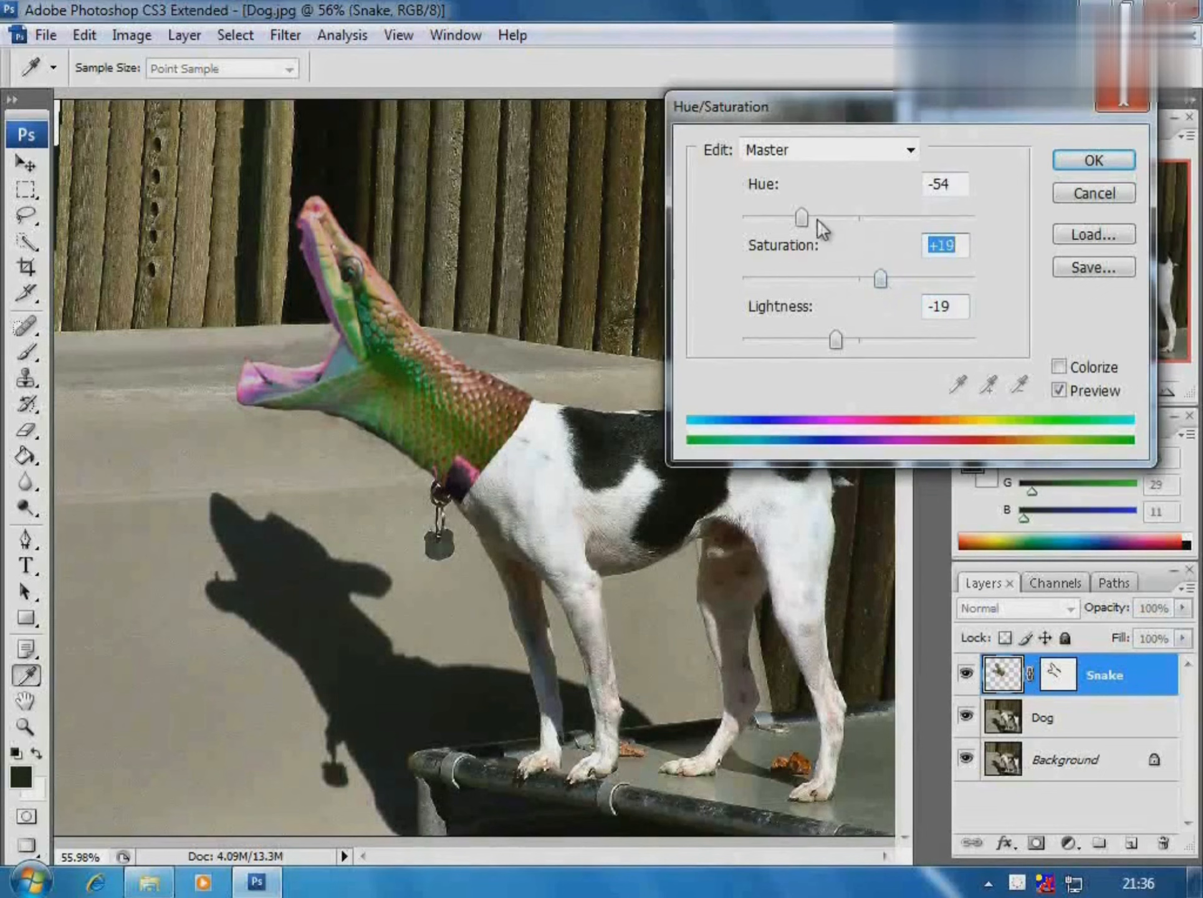
mouse_move(803, 217)
mouse_down()
mouse_move(780, 219)
mouse_move(823, 234)
mouse_move(812, 233)
mouse_up()
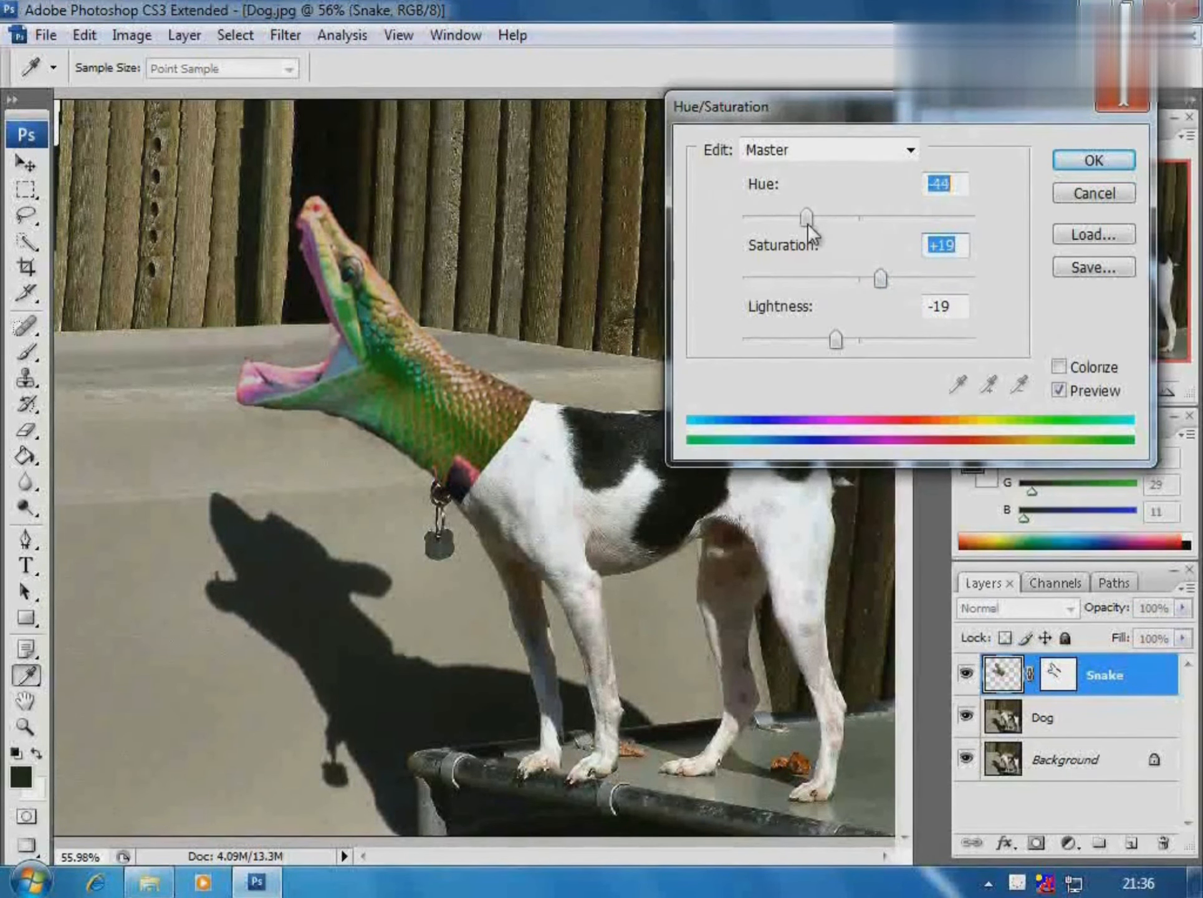
click(1099, 167)
key(s)
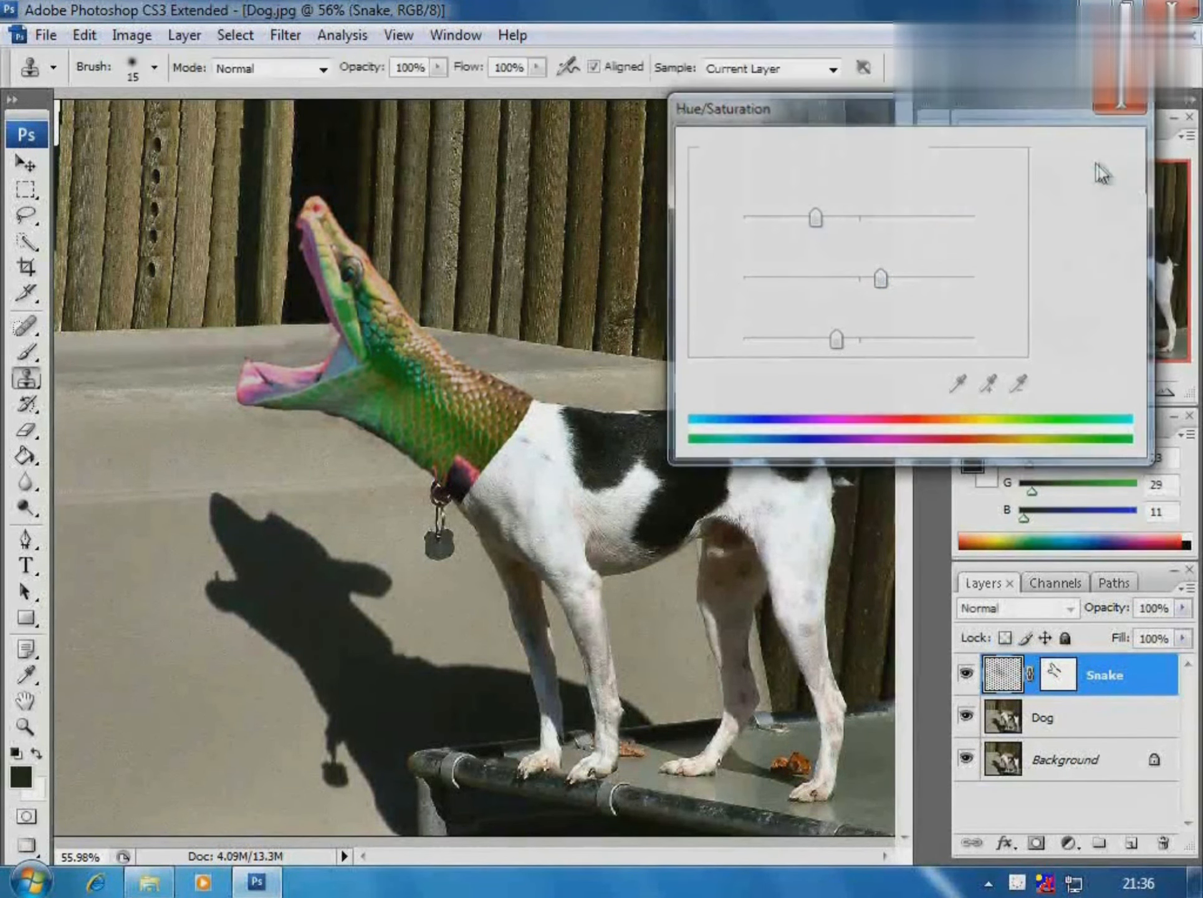
Step: Target the Snake layer's mask and set the Brush tool to 31% opacity and 40% flow
drag(430, 361, 732, 635)
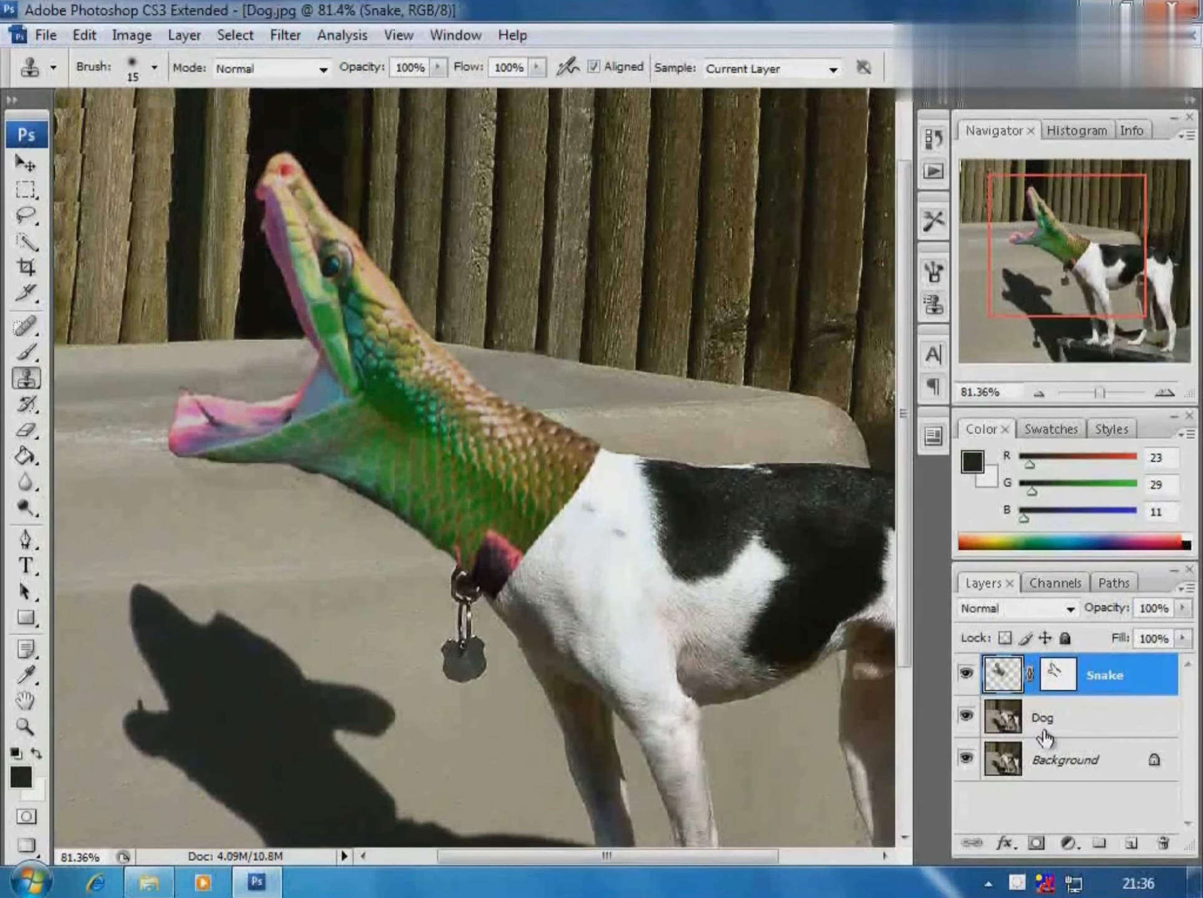
click(1066, 680)
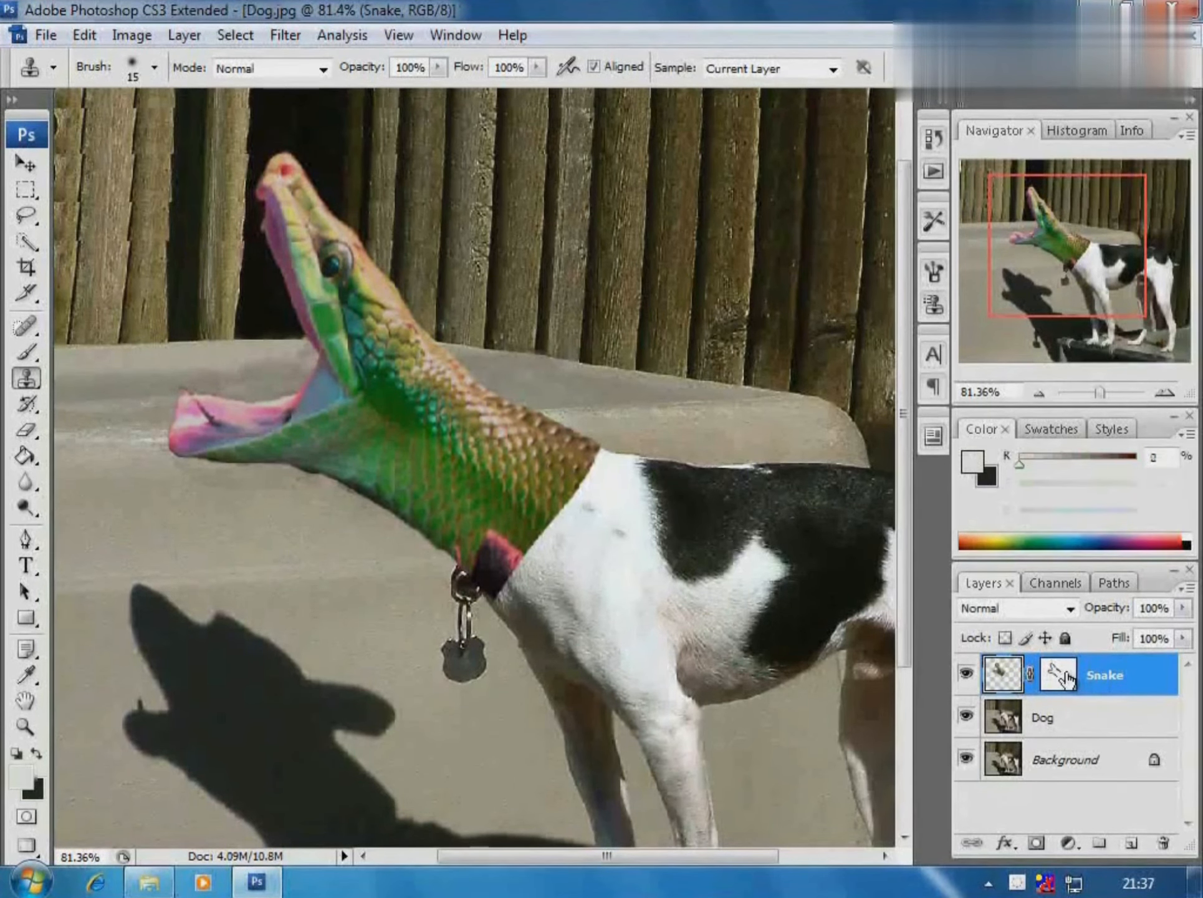
click(28, 354)
click(487, 66)
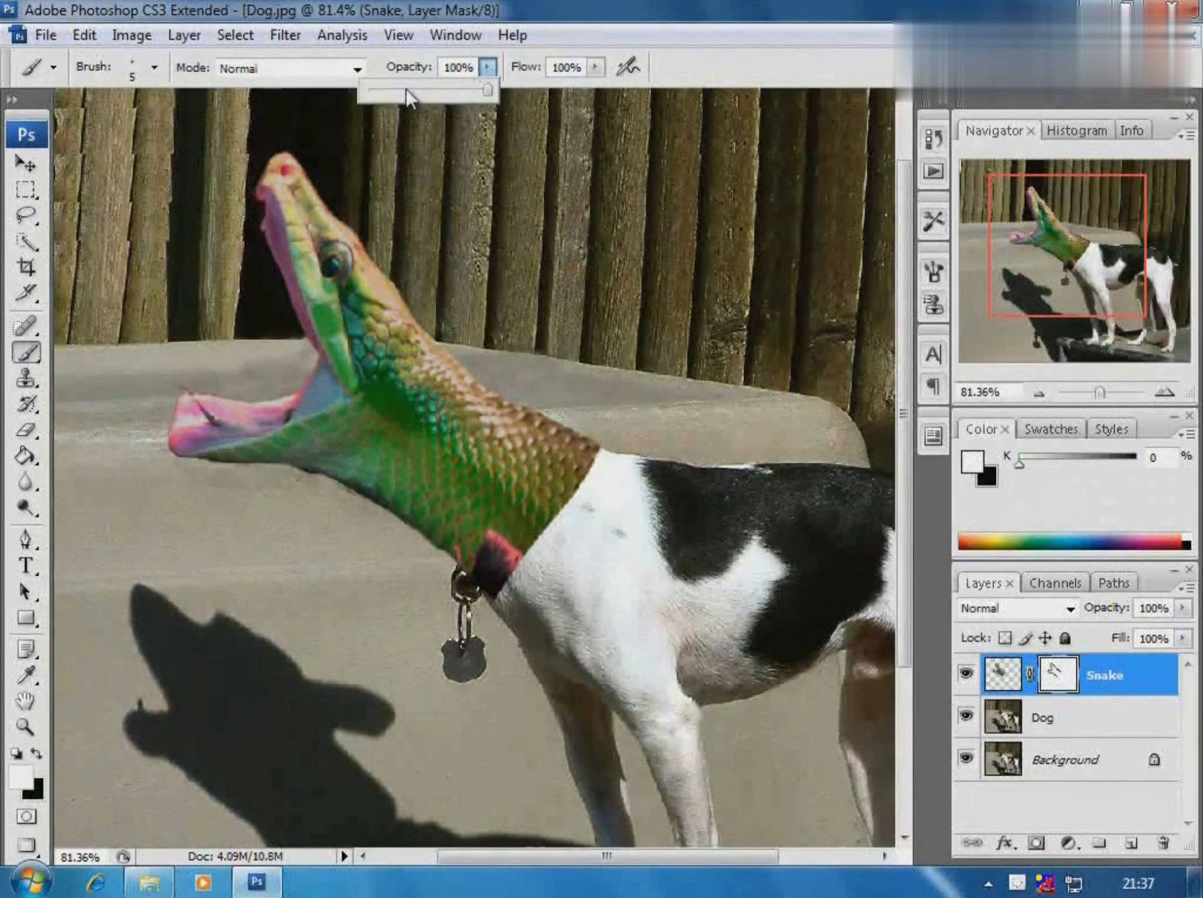
click(596, 67)
drag(591, 90, 525, 90)
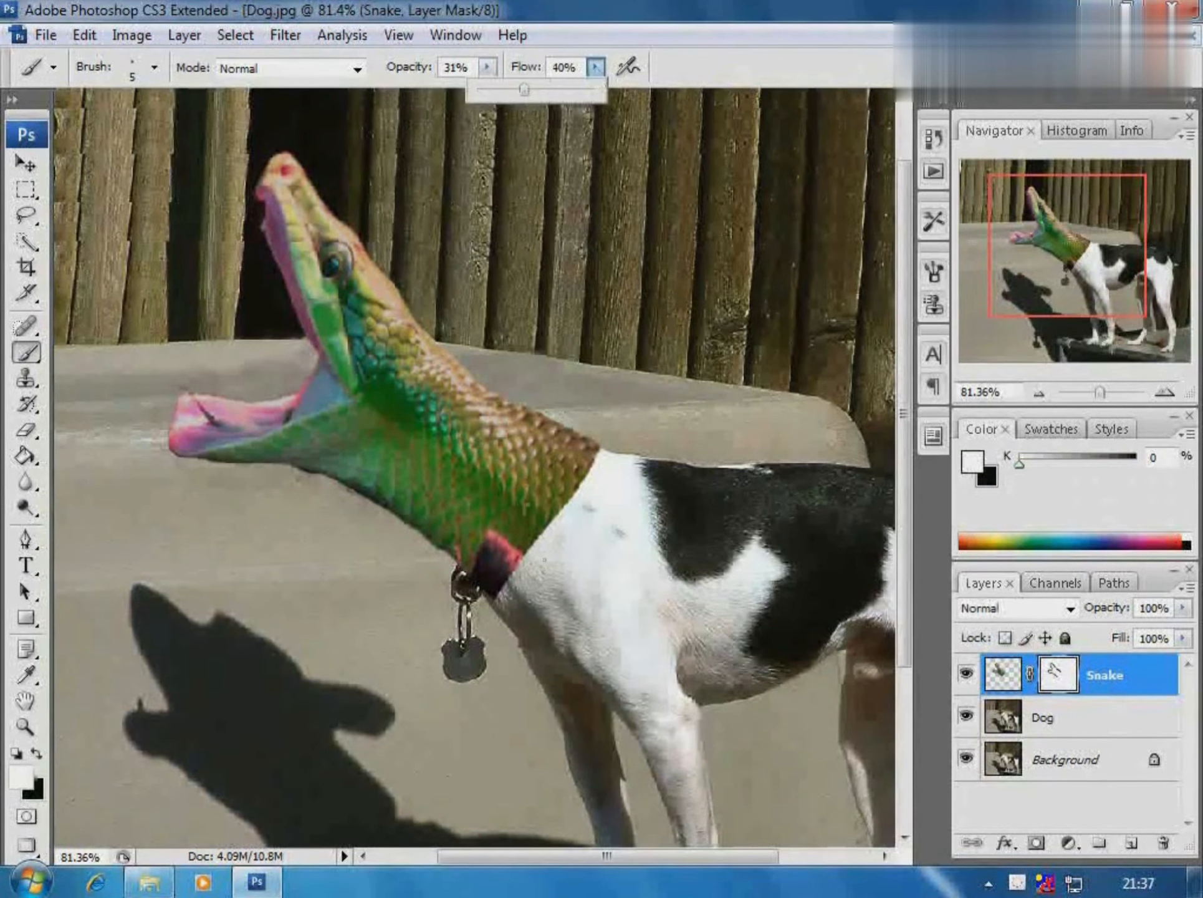
click(559, 495)
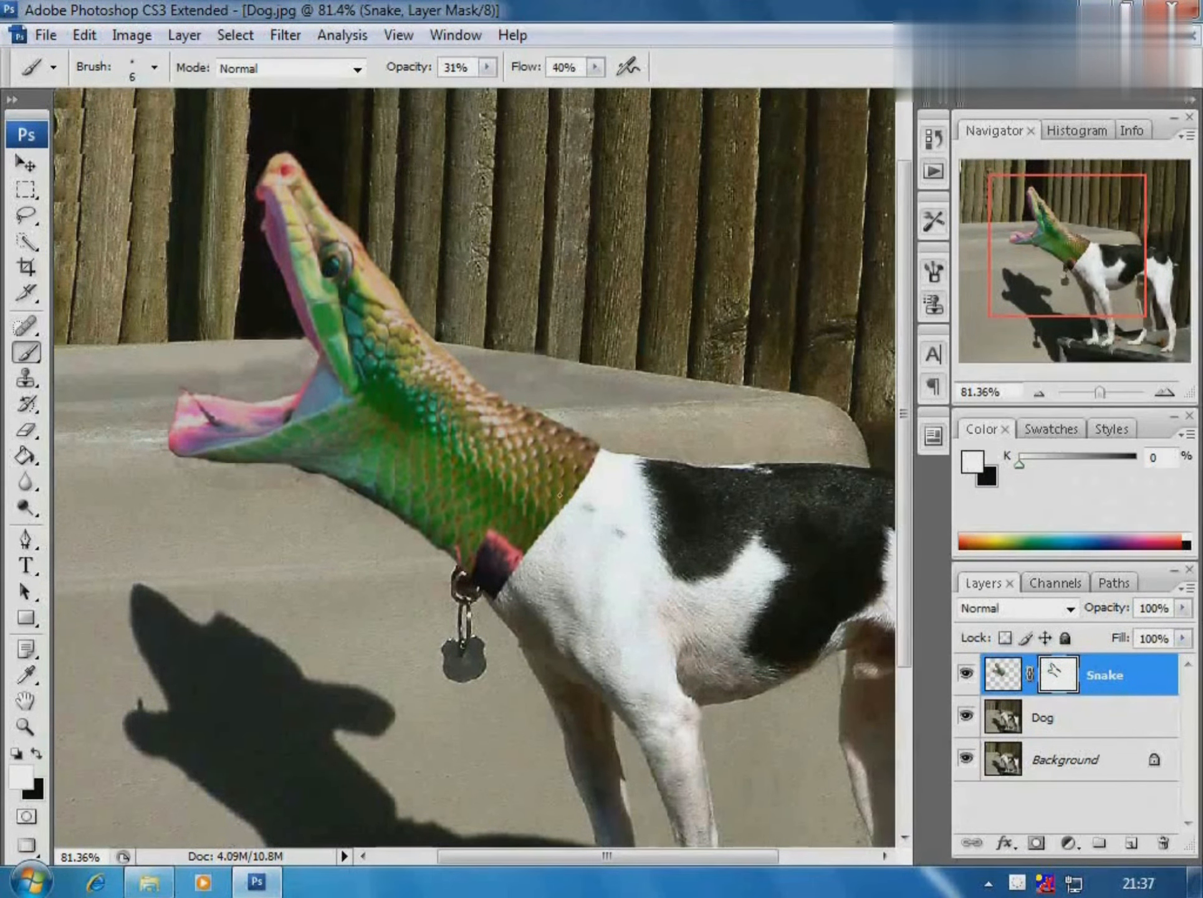
Step: Fade the snake's neck edge into the dog's collar area by painting black on the mask with a size 100 brush
key(bracketright)
key(bracketright)
key(bracketright)
key(bracketright)
key(bracketright)
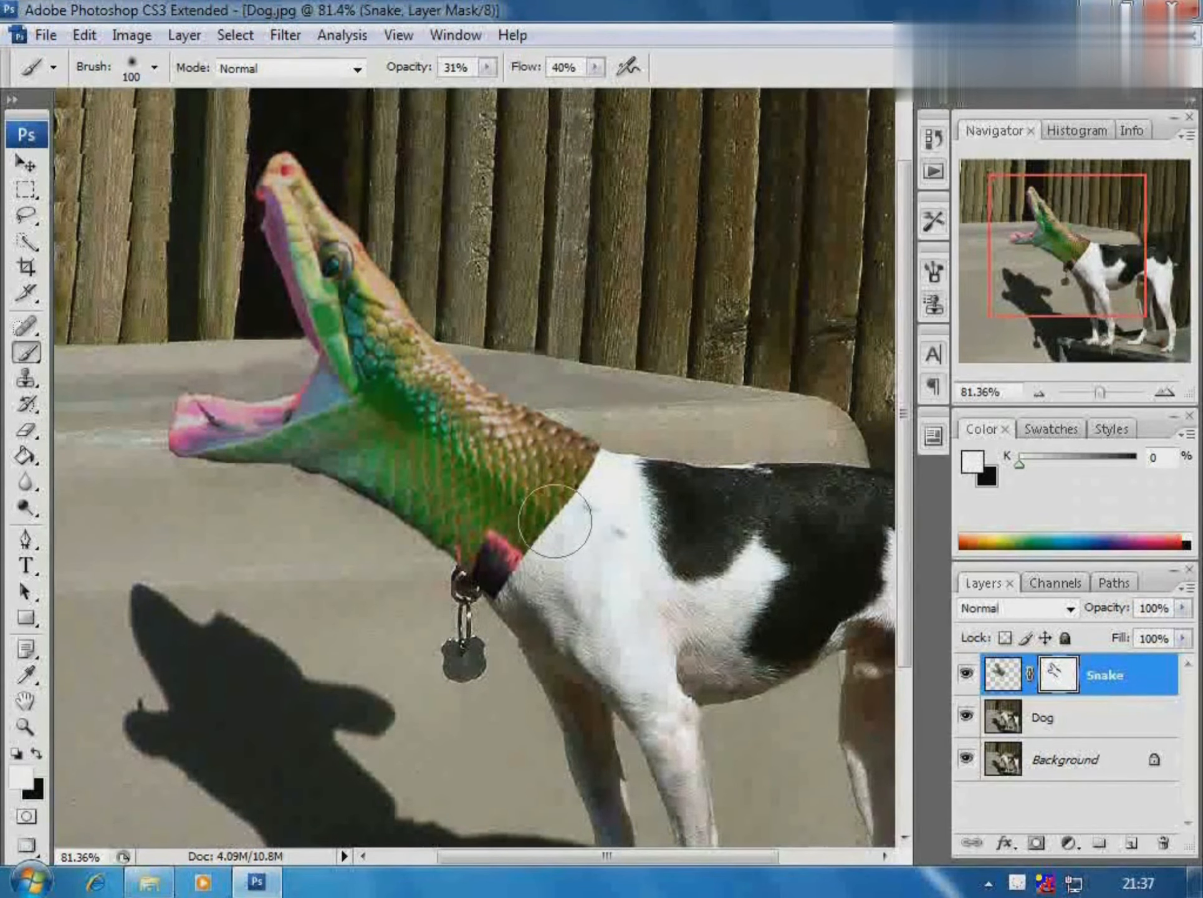
click(37, 753)
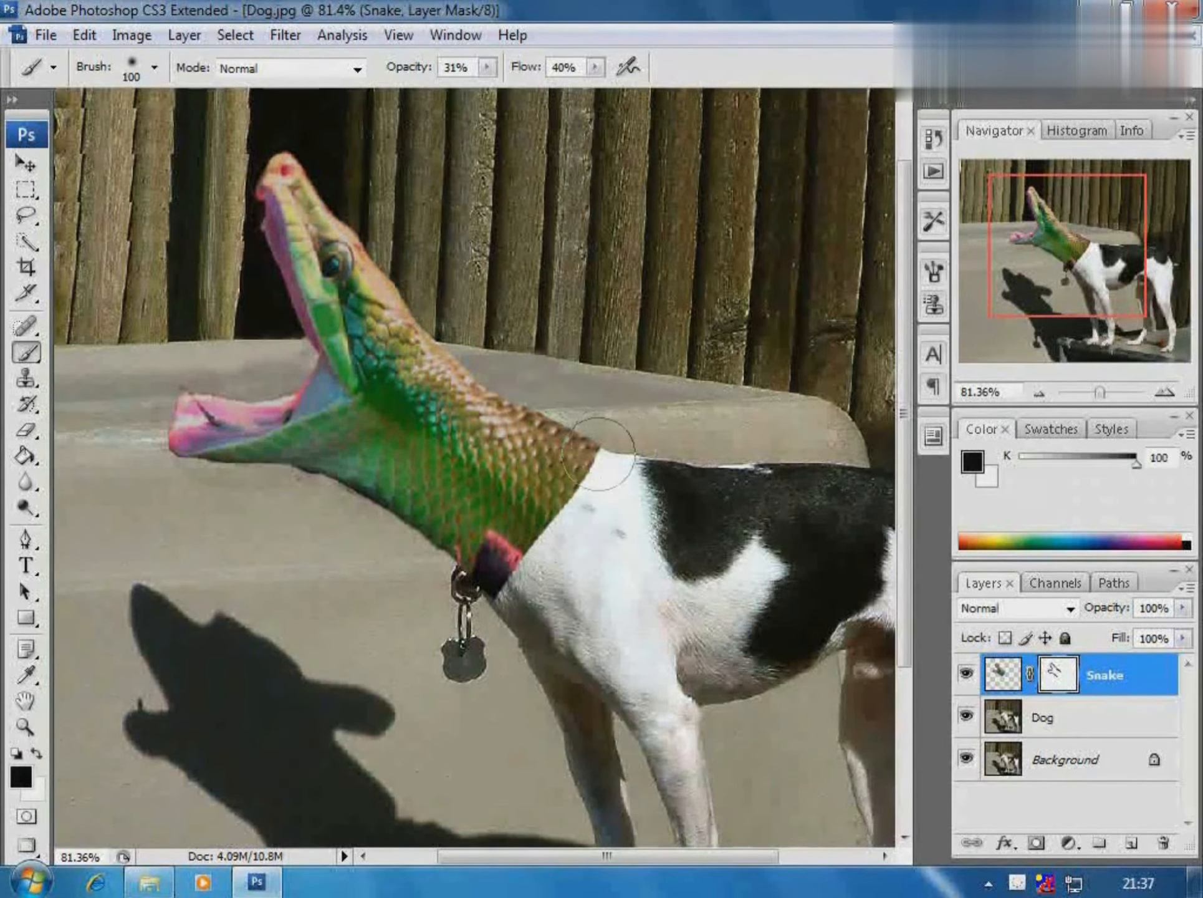
mouse_move(598, 453)
mouse_down()
mouse_move(460, 574)
mouse_move(562, 508)
mouse_move(619, 430)
mouse_up()
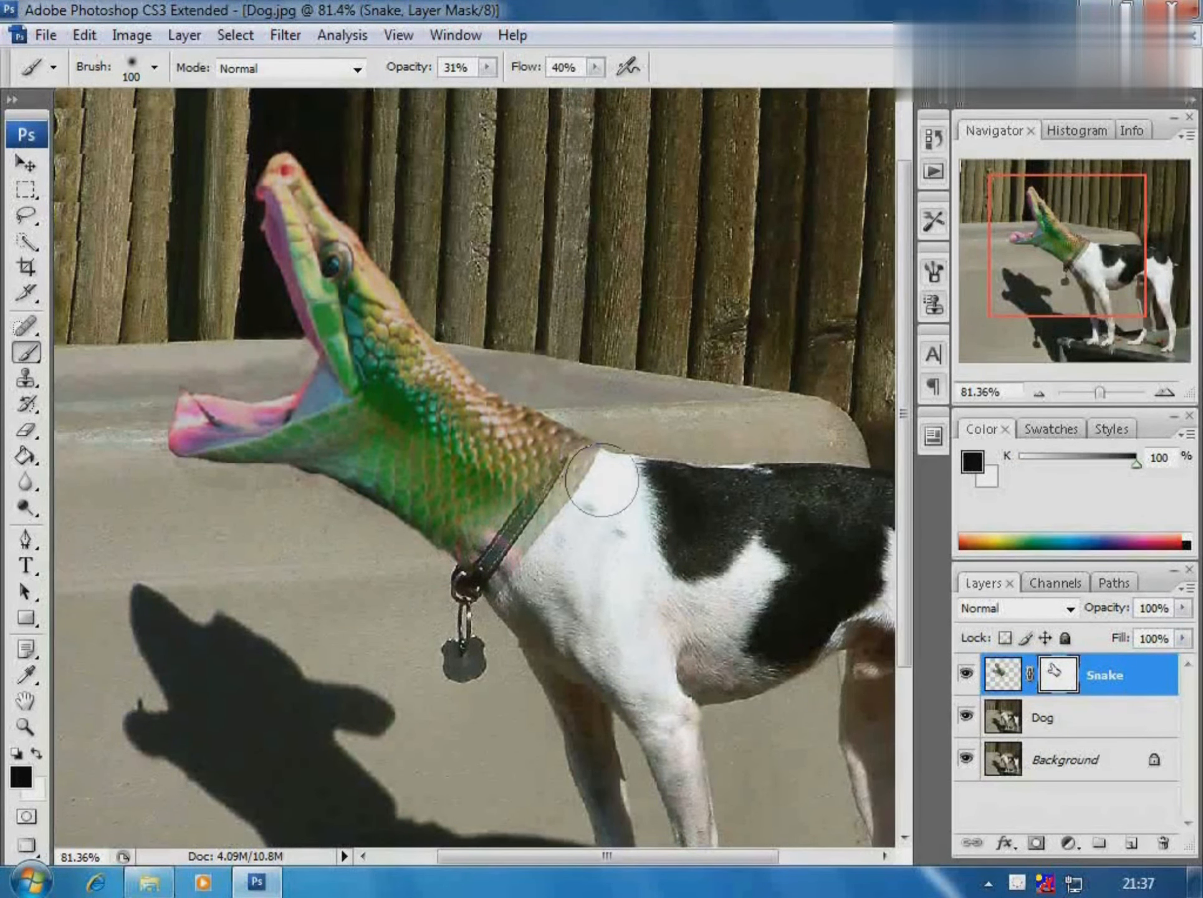
Step: Refine the neck blend on the mask with a size 50 brush, setting flow to 12%, then 53%, and painting white along the neck's underside
click(595, 67)
drag(593, 106, 554, 106)
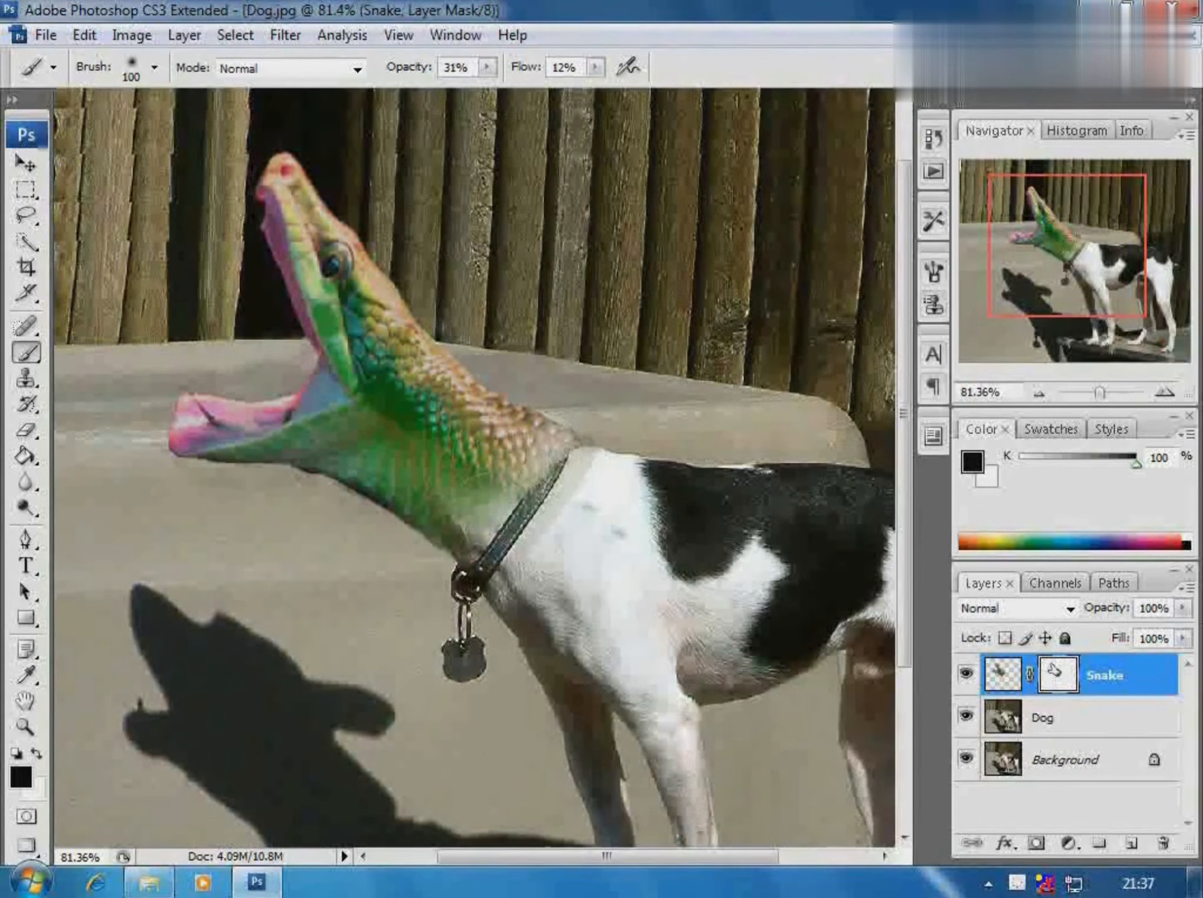
key(bracketleft)
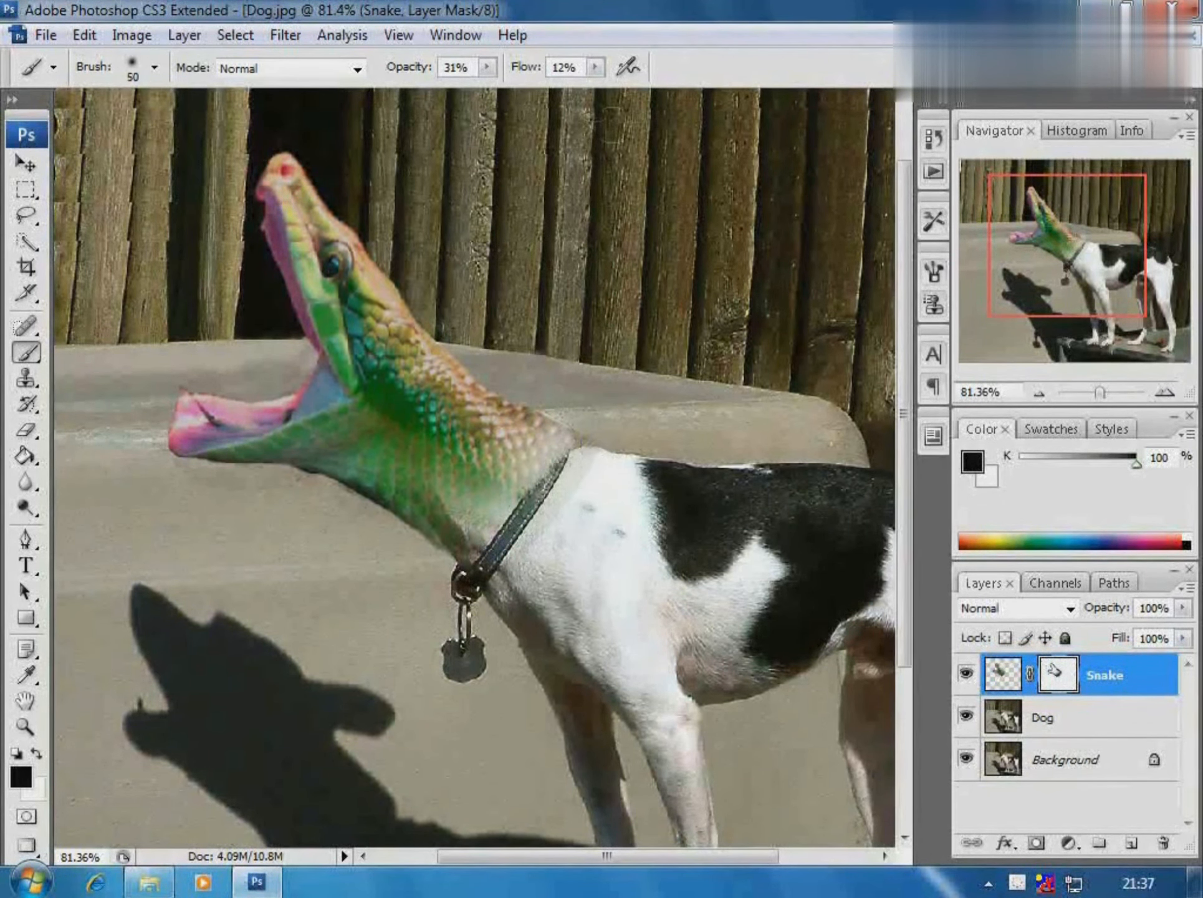
drag(595, 67, 646, 89)
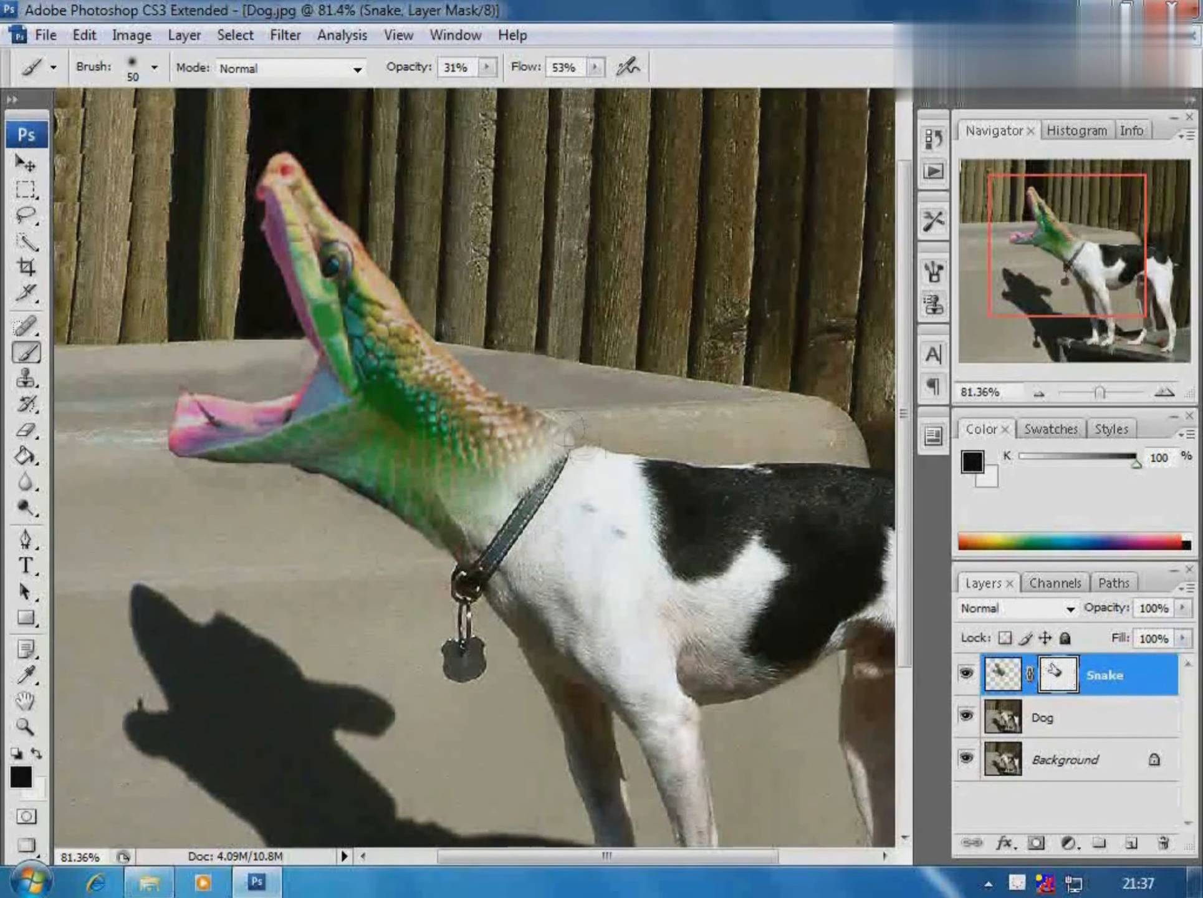
key(x)
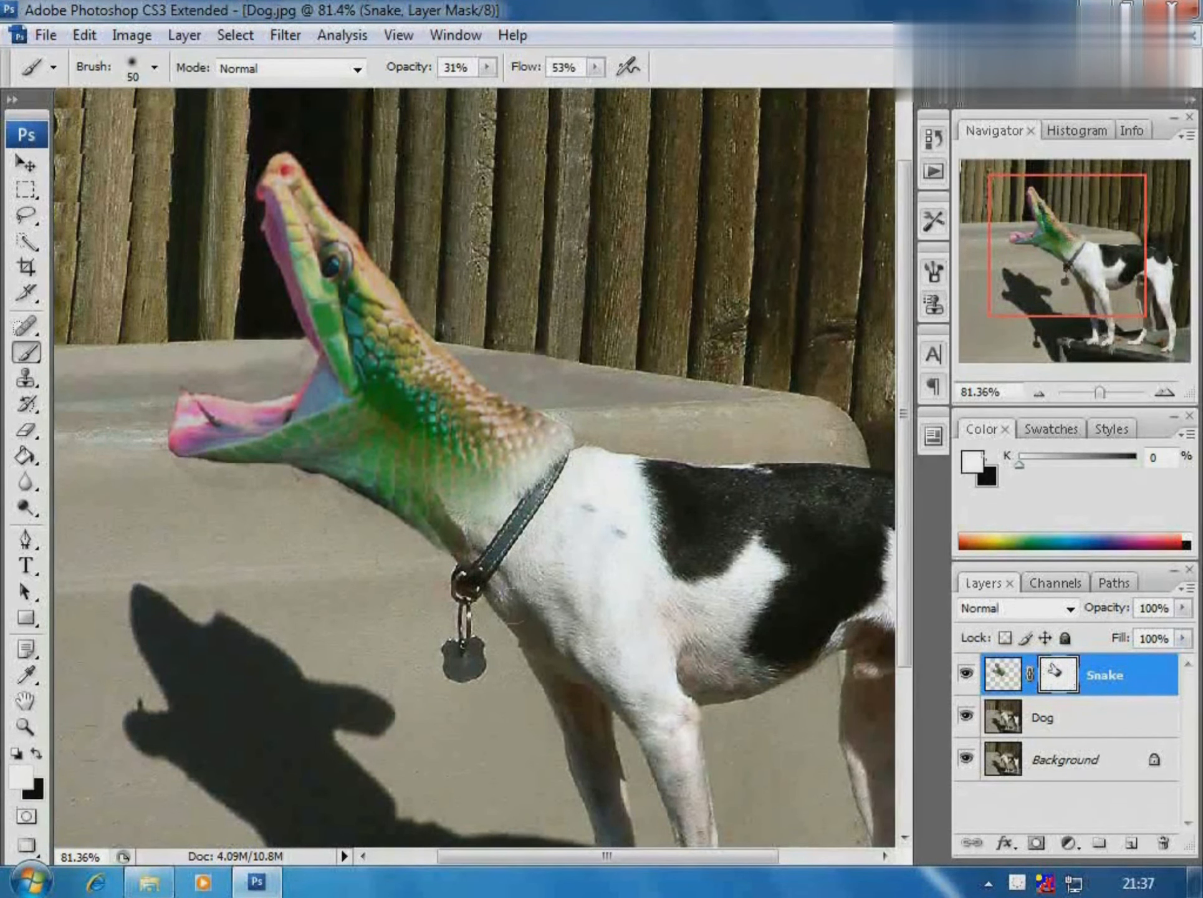
mouse_move(437, 530)
mouse_down()
mouse_move(465, 549)
mouse_move(499, 524)
mouse_move(546, 521)
mouse_up()
key(x)
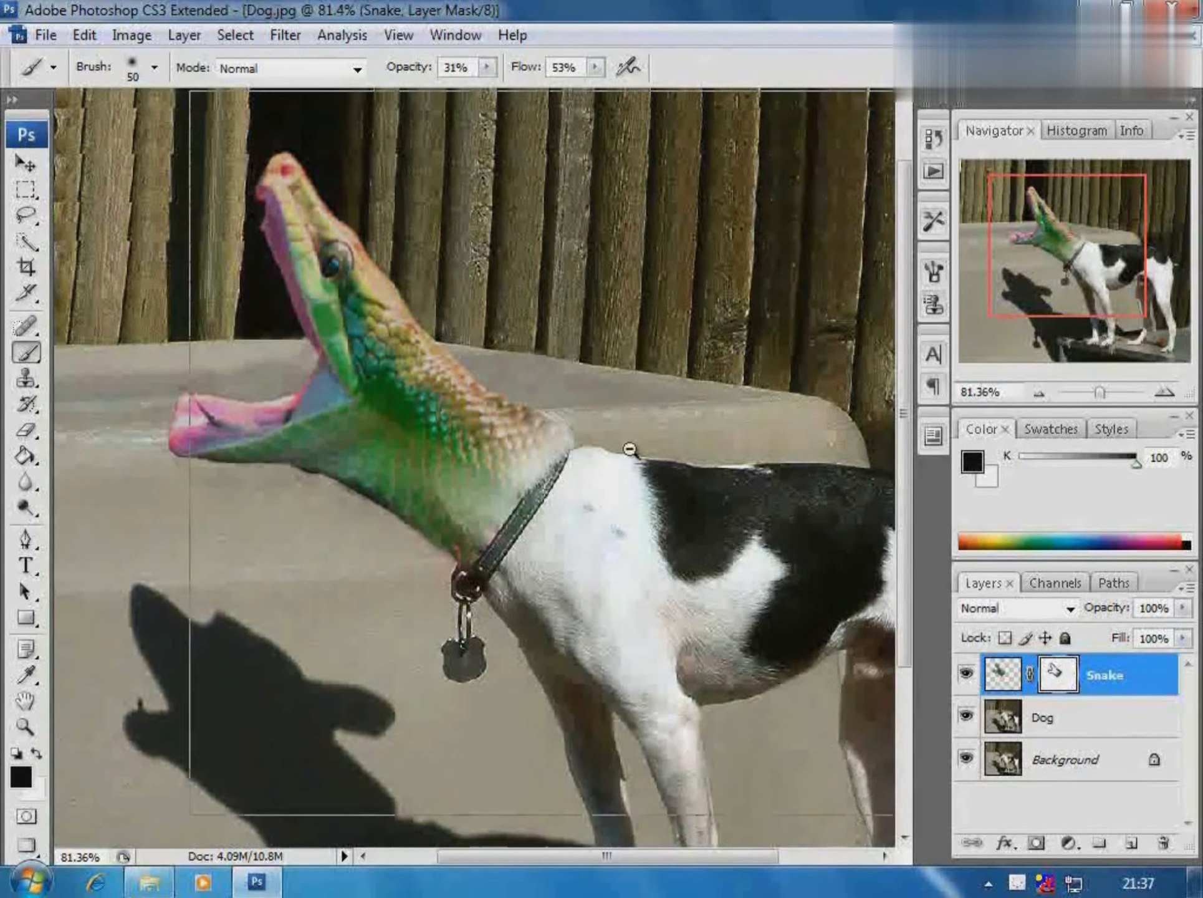
Step: Colorize the Dog layer green with Hue/Saturation, using hue 91, saturation 61 and lightness -23
ctrl+alt+click(565, 505)
ctrl+alt+click(516, 487)
ctrl+alt+click(515, 487)
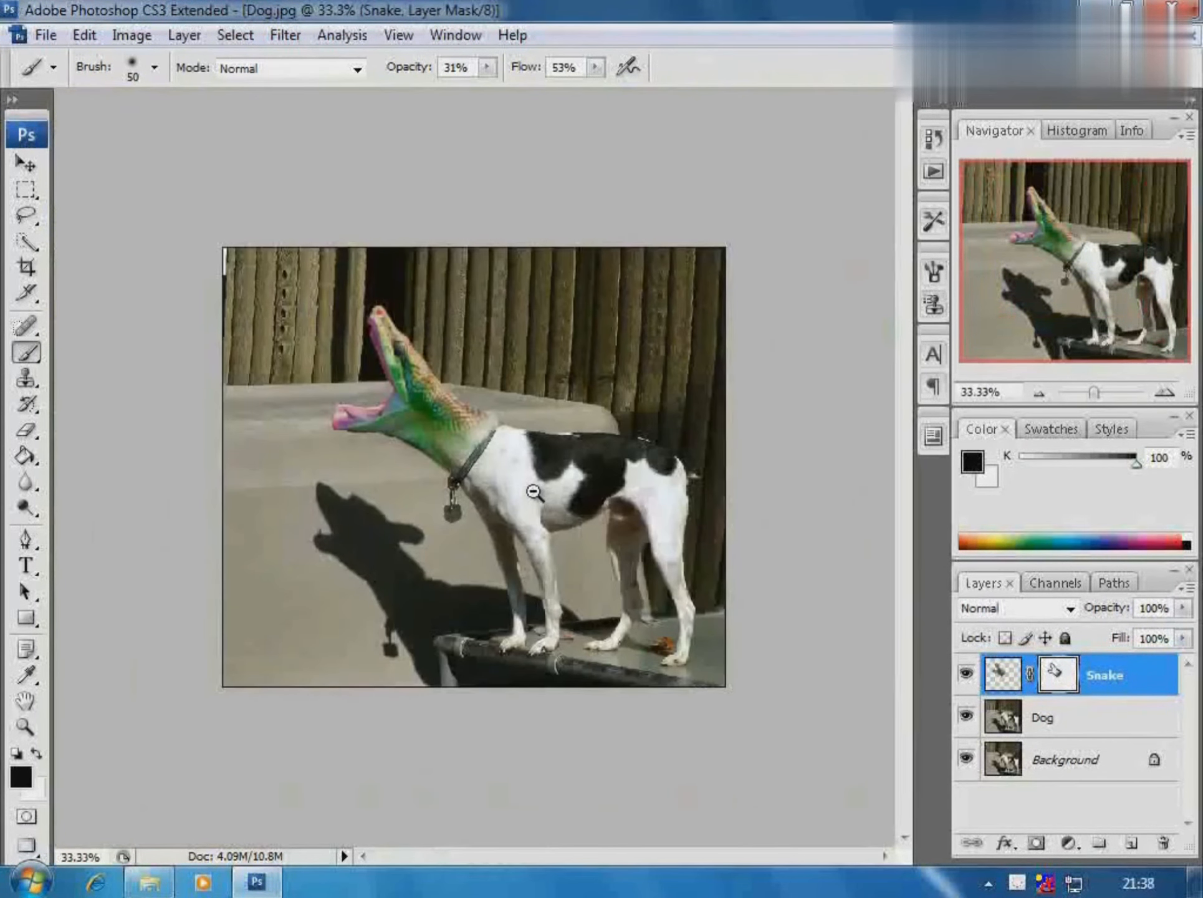
click(1074, 720)
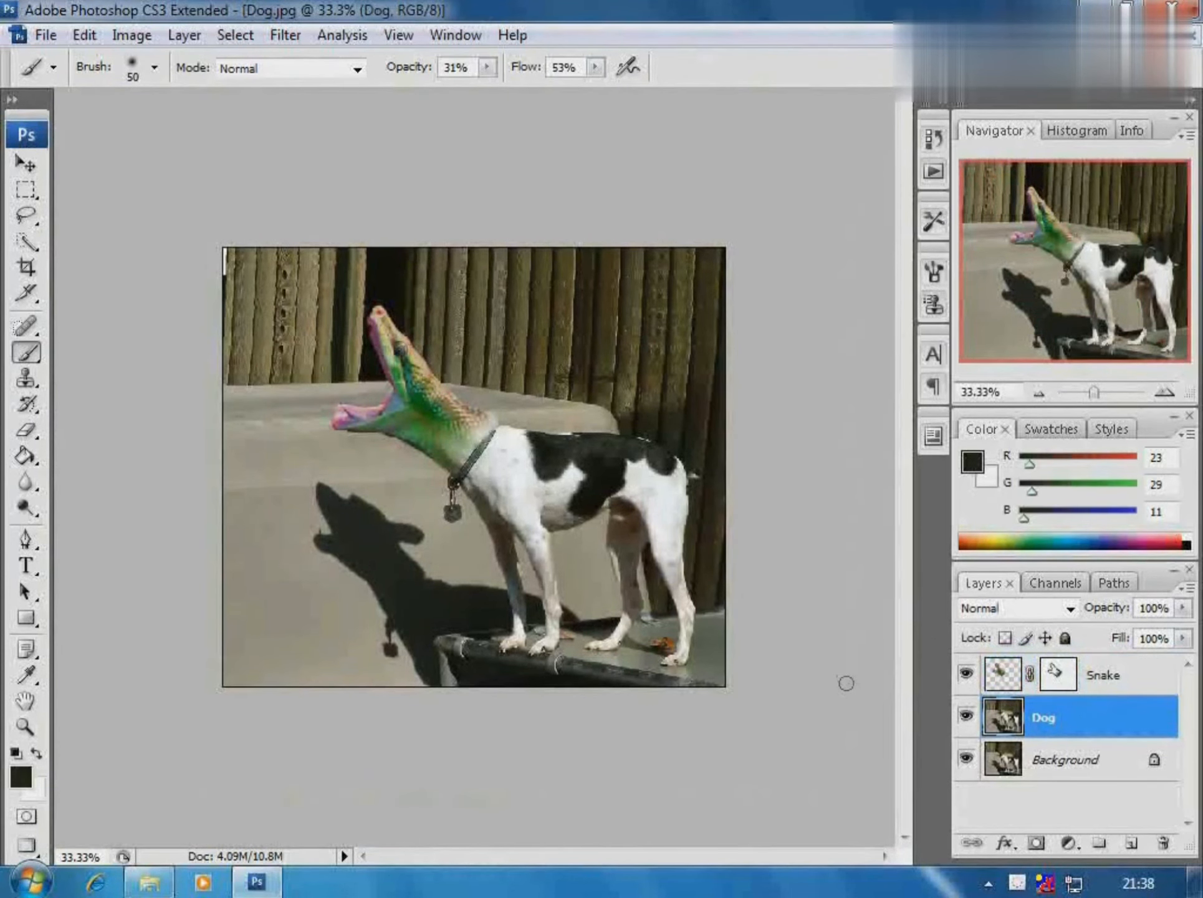
key(ctrl+u)
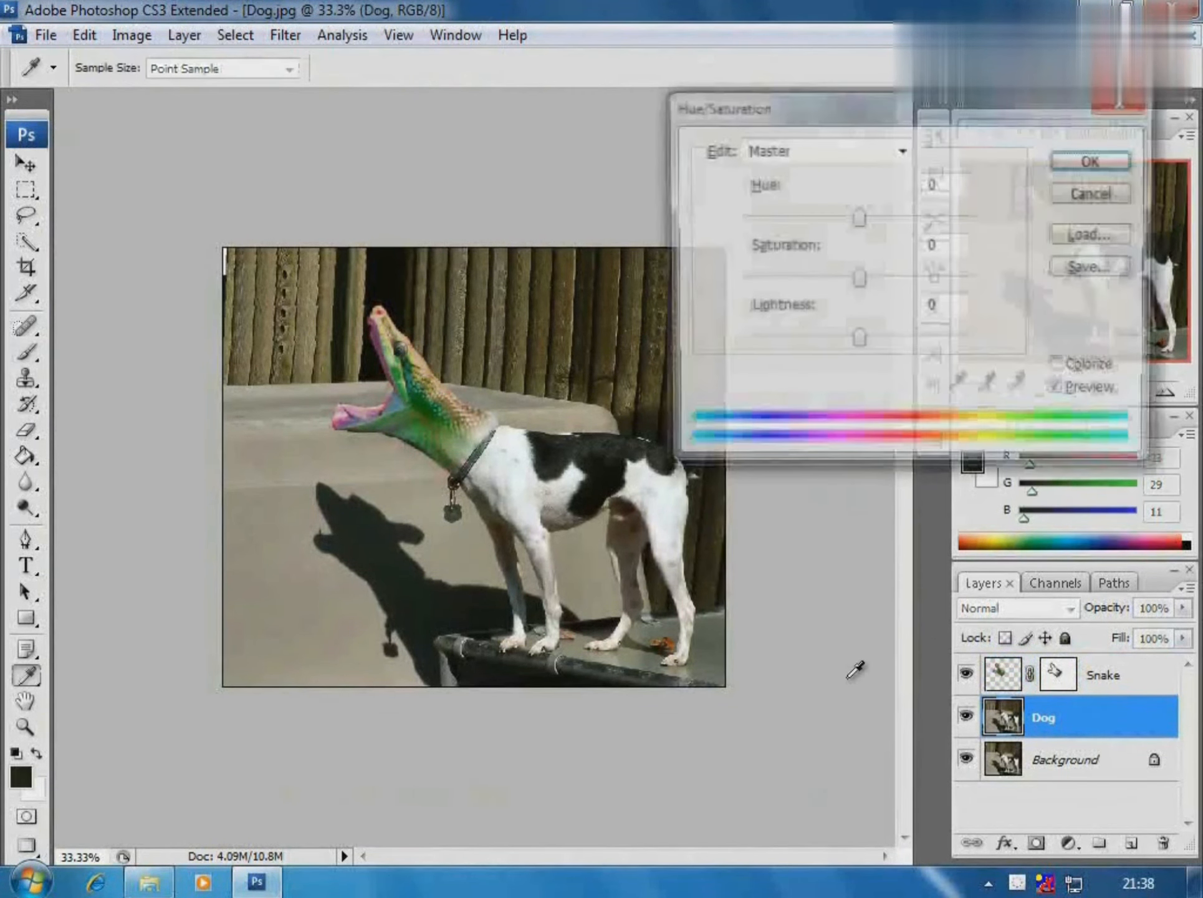
drag(860, 219, 800, 244)
click(1059, 367)
drag(802, 280, 858, 280)
drag(859, 340, 831, 338)
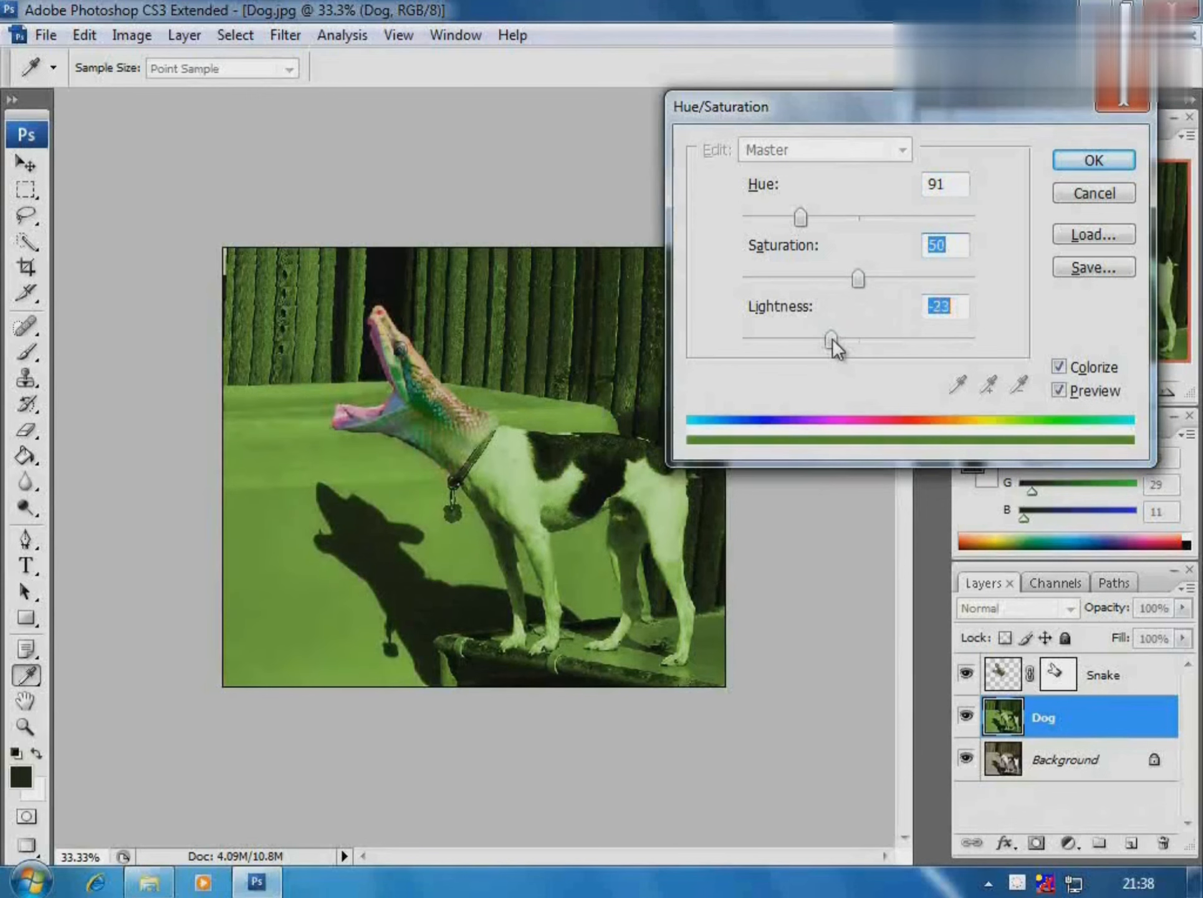
mouse_move(859, 280)
mouse_down()
mouse_move(890, 280)
mouse_move(854, 278)
mouse_up()
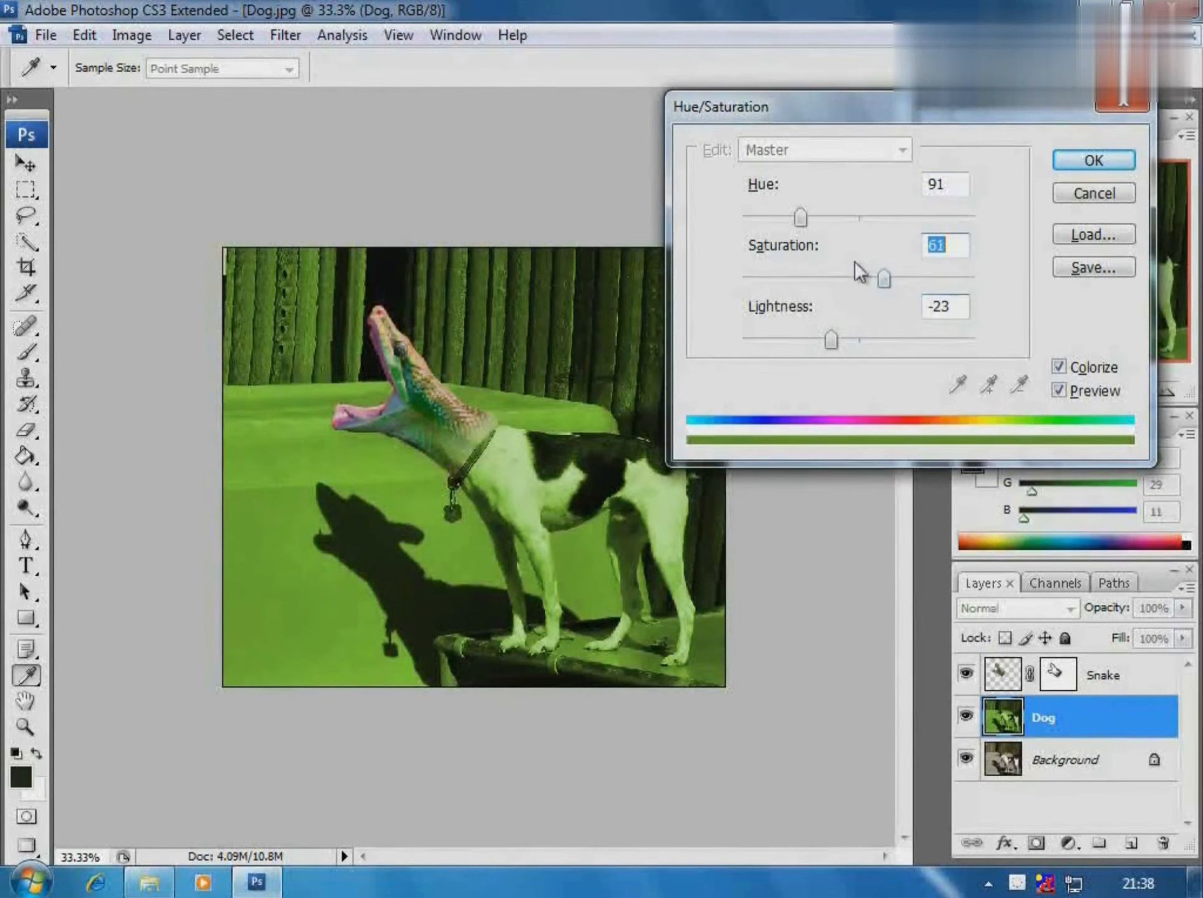
Step: Shift the Dog layer's colorize hue to a cooler, deeper green, raise saturation and lightness slightly, and apply the adjustment
drag(800, 217, 830, 226)
mouse_move(885, 279)
mouse_down()
mouse_move(870, 281)
mouse_move(892, 279)
mouse_up()
mouse_move(831, 339)
mouse_down()
mouse_move(796, 341)
mouse_move(833, 340)
mouse_up()
click(1088, 163)
key(b)
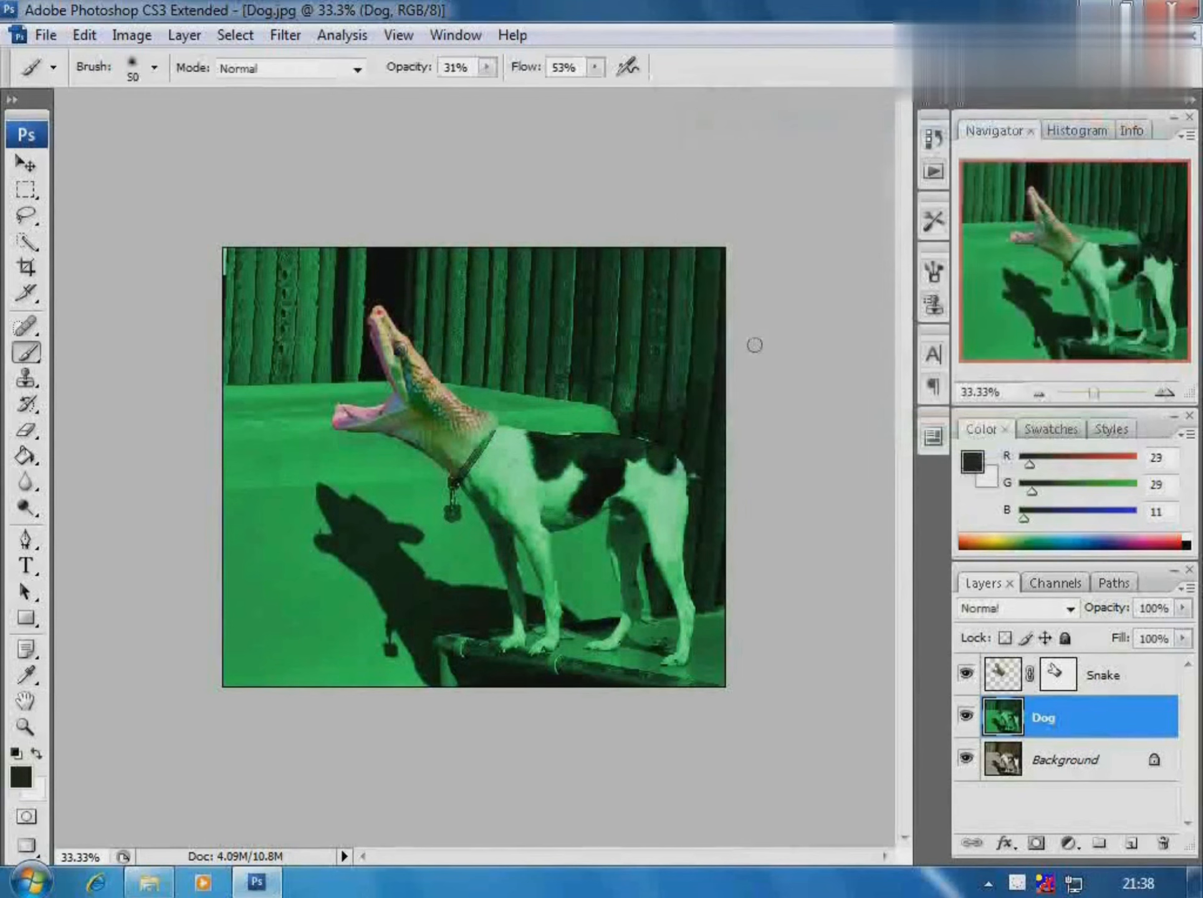
Step: Darken the Dog layer with a Curves adjustment, pulling the RGB curve down at two points in the midtones and highlights
click(127, 34)
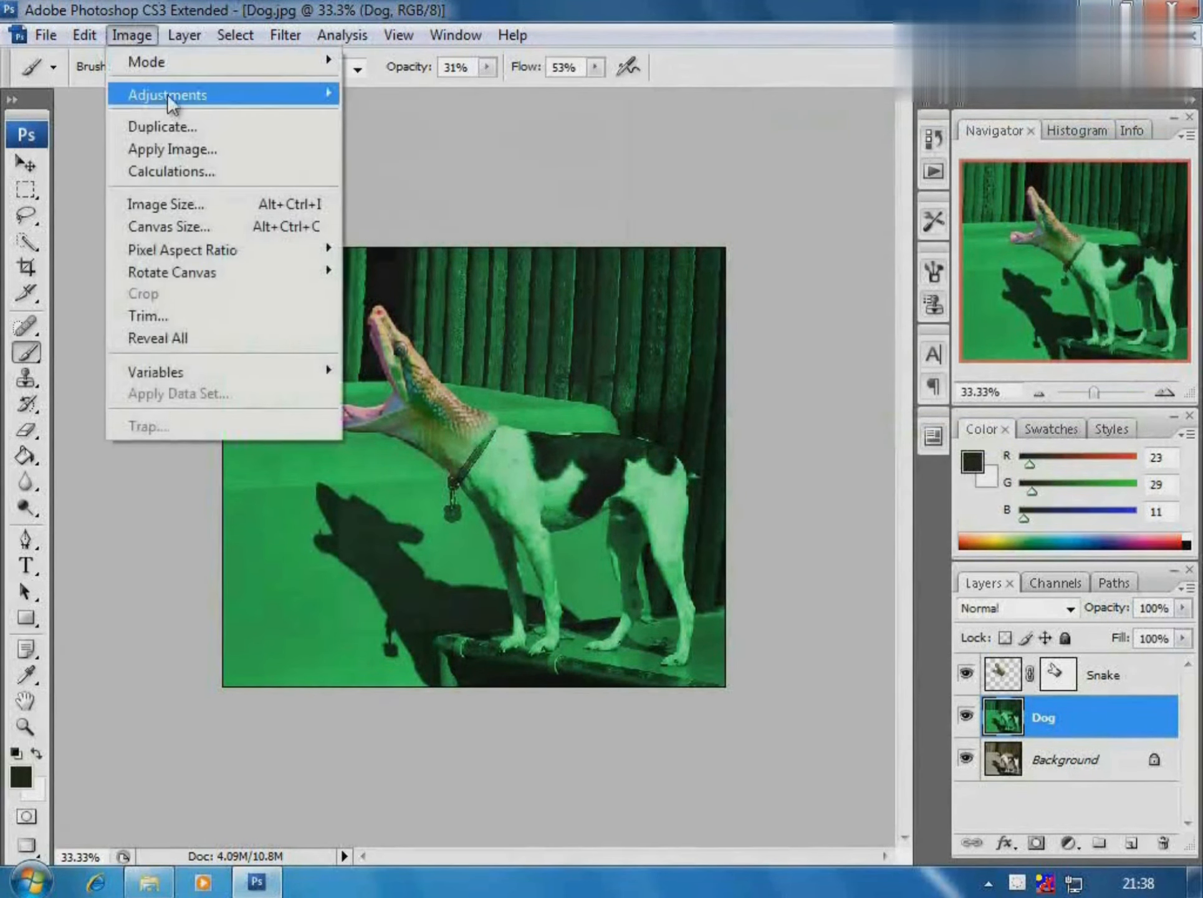
mouse_move(167, 92)
click(427, 180)
drag(889, 356, 919, 352)
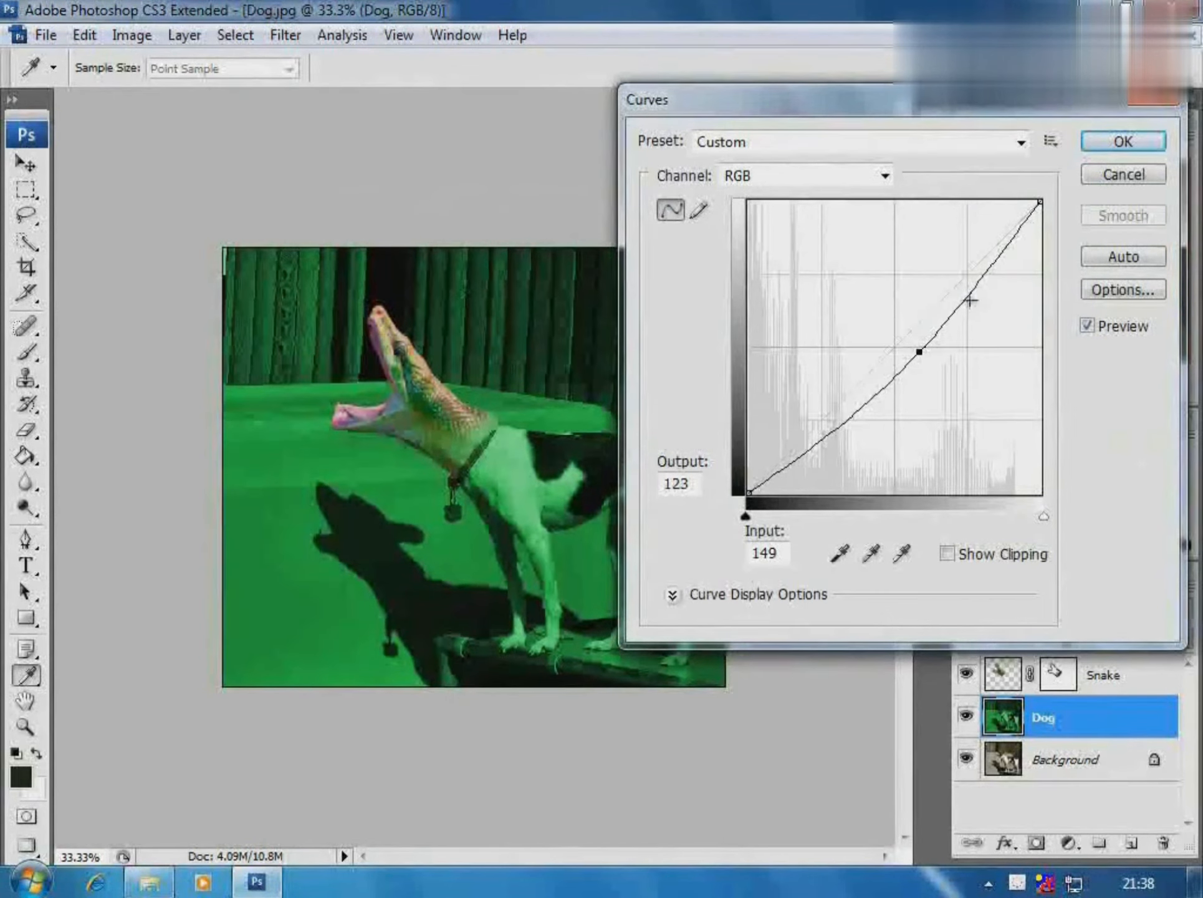
click(970, 281)
drag(969, 281, 976, 313)
drag(916, 355, 883, 394)
mouse_move(984, 310)
mouse_down()
mouse_move(980, 280)
mouse_move(997, 285)
mouse_up()
click(1126, 145)
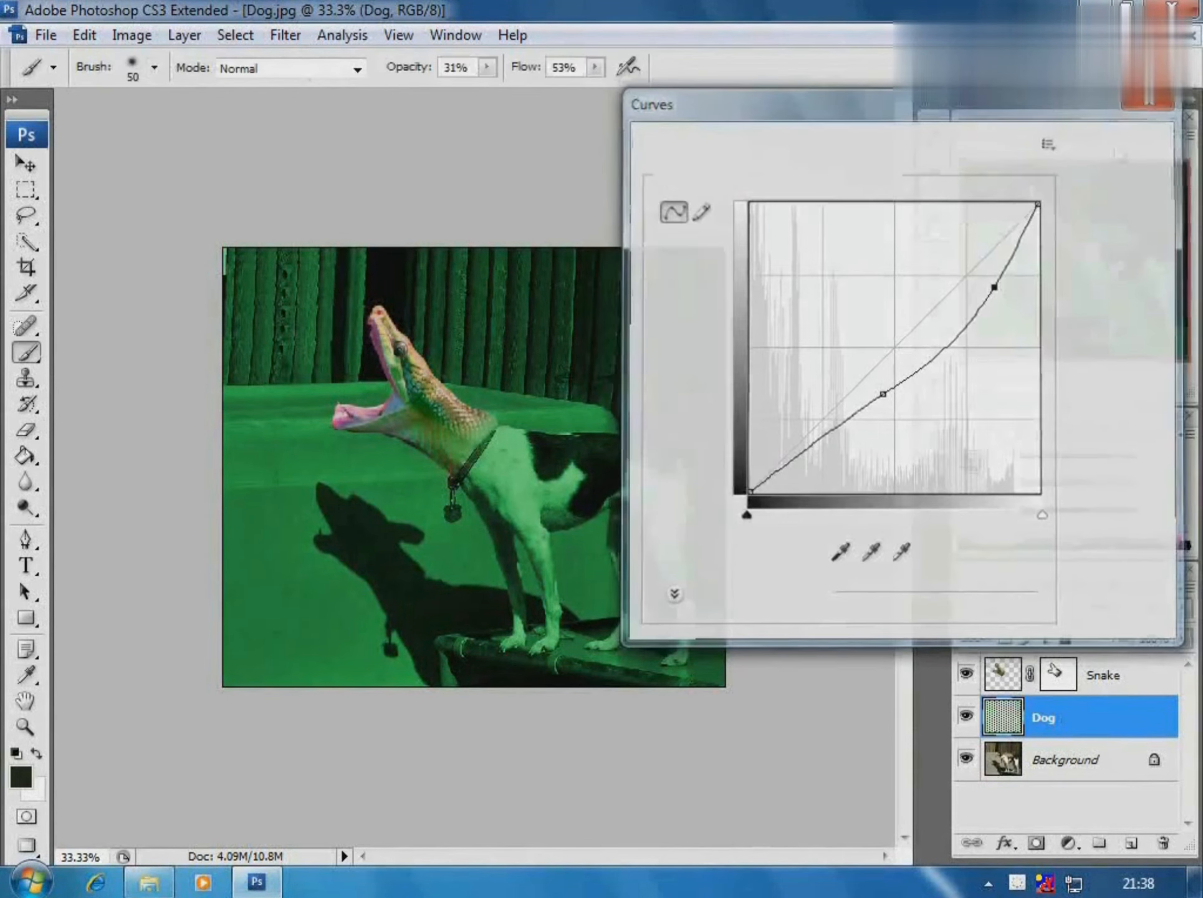
Step: Add a new layer above the Dog layer and select the outline of the snake's head and neck with the Lasso
key(ctrl+0)
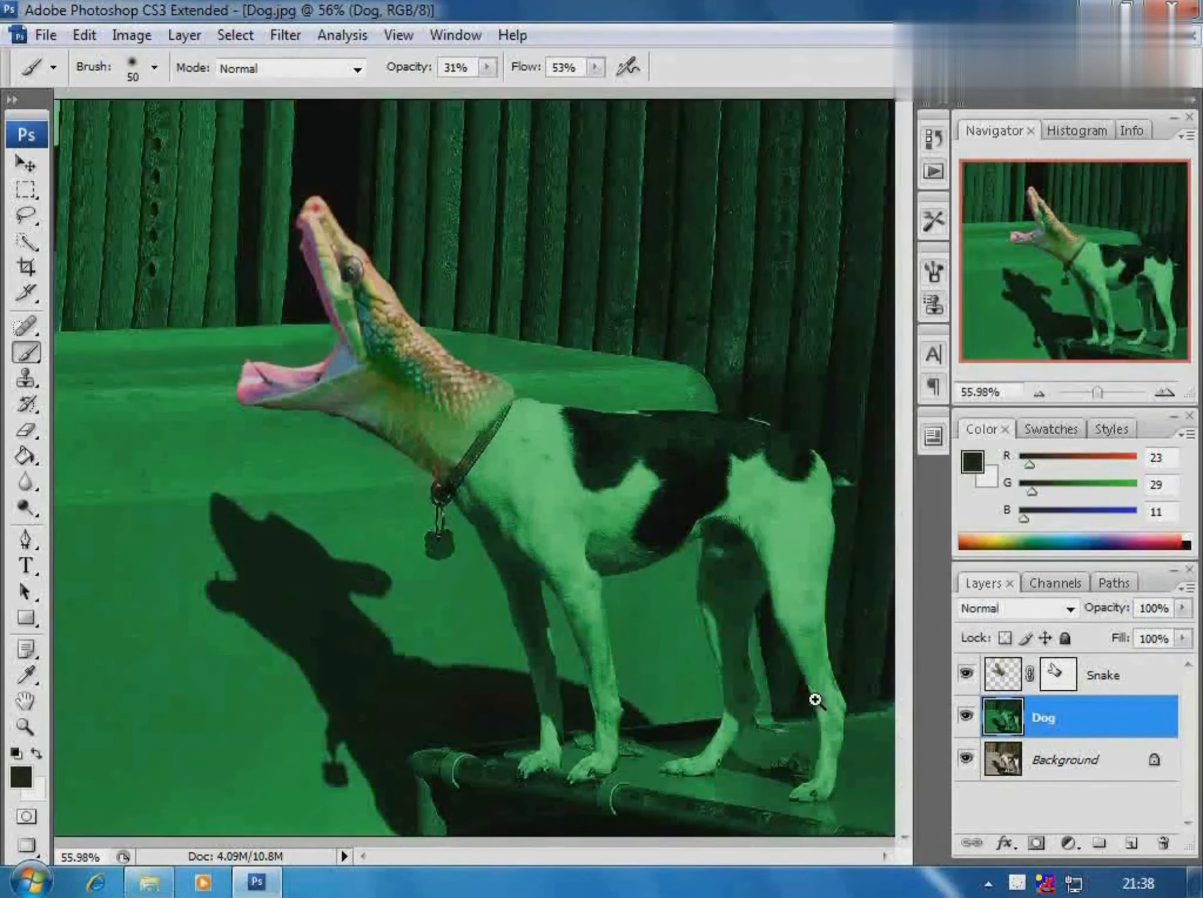
key(ctrl+minus)
click(25, 217)
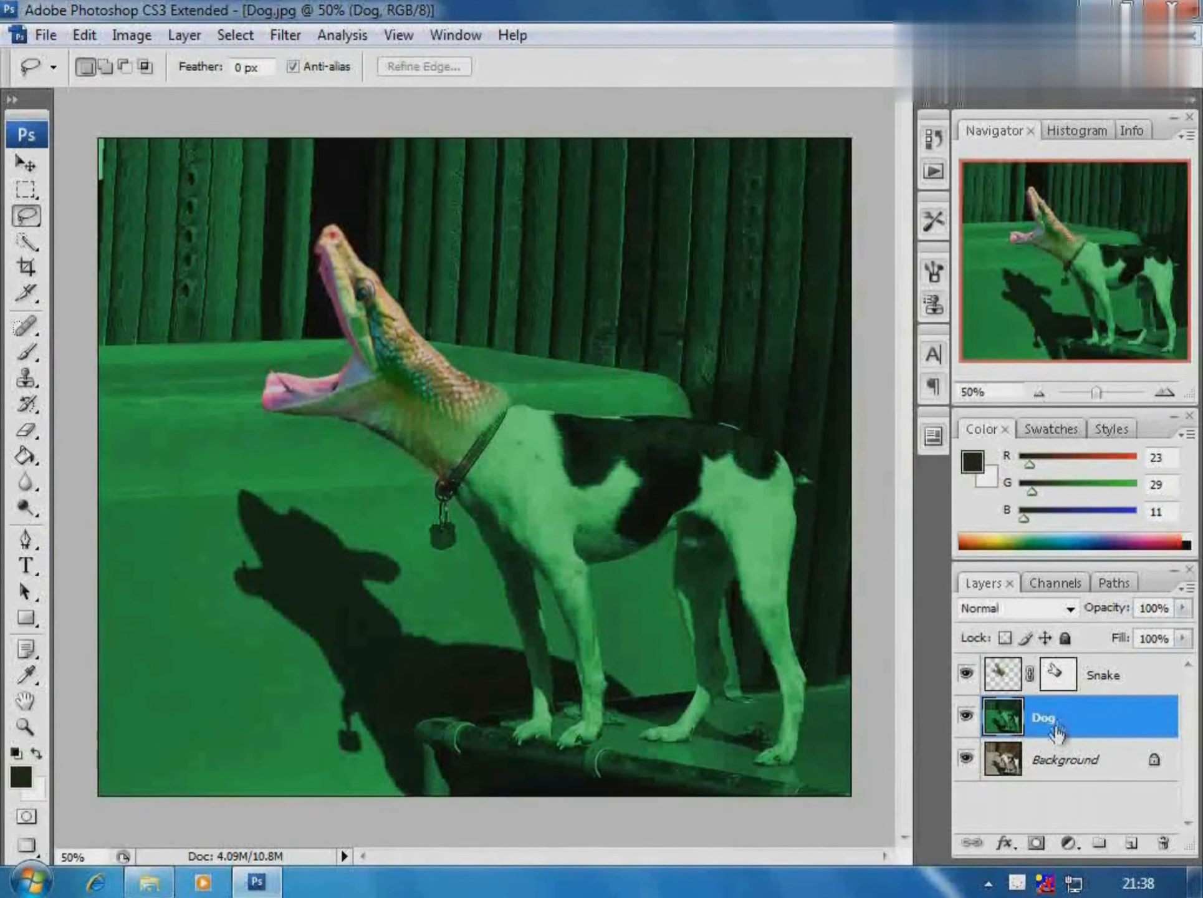
click(1132, 843)
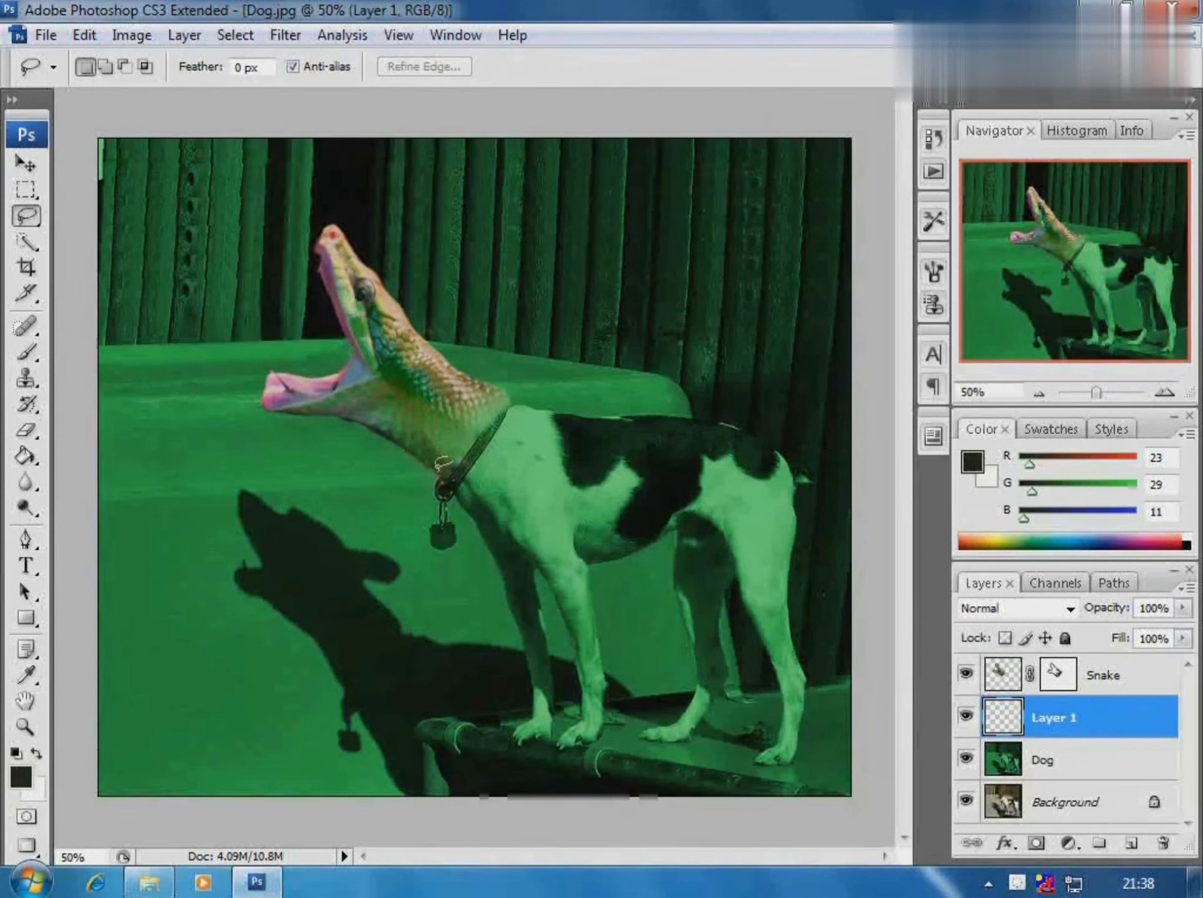
mouse_move(415, 444)
mouse_down()
mouse_move(374, 419)
mouse_move(263, 405)
mouse_move(269, 370)
mouse_move(352, 364)
mouse_up()
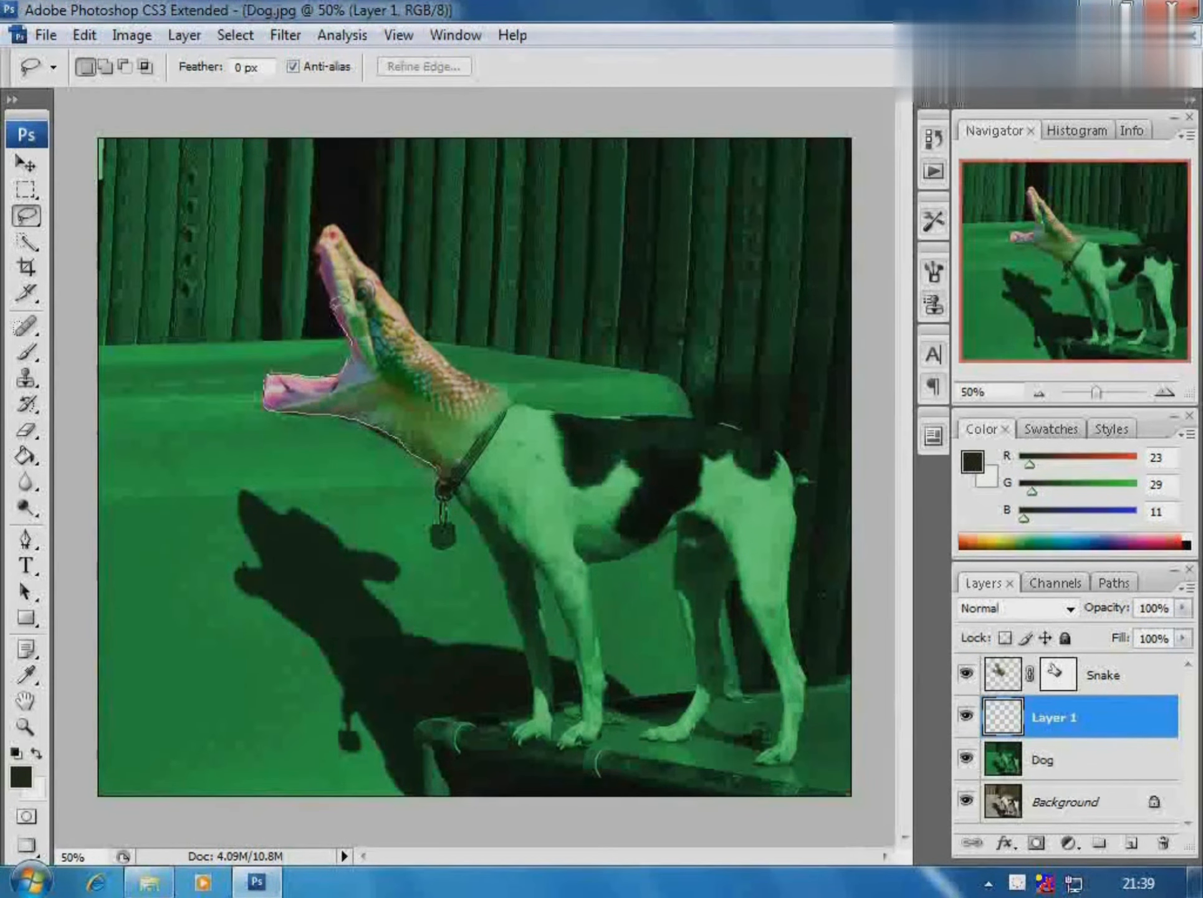
mouse_move(340, 306)
mouse_down()
mouse_move(326, 281)
mouse_move(327, 217)
mouse_move(356, 229)
mouse_move(338, 230)
mouse_move(373, 267)
mouse_up()
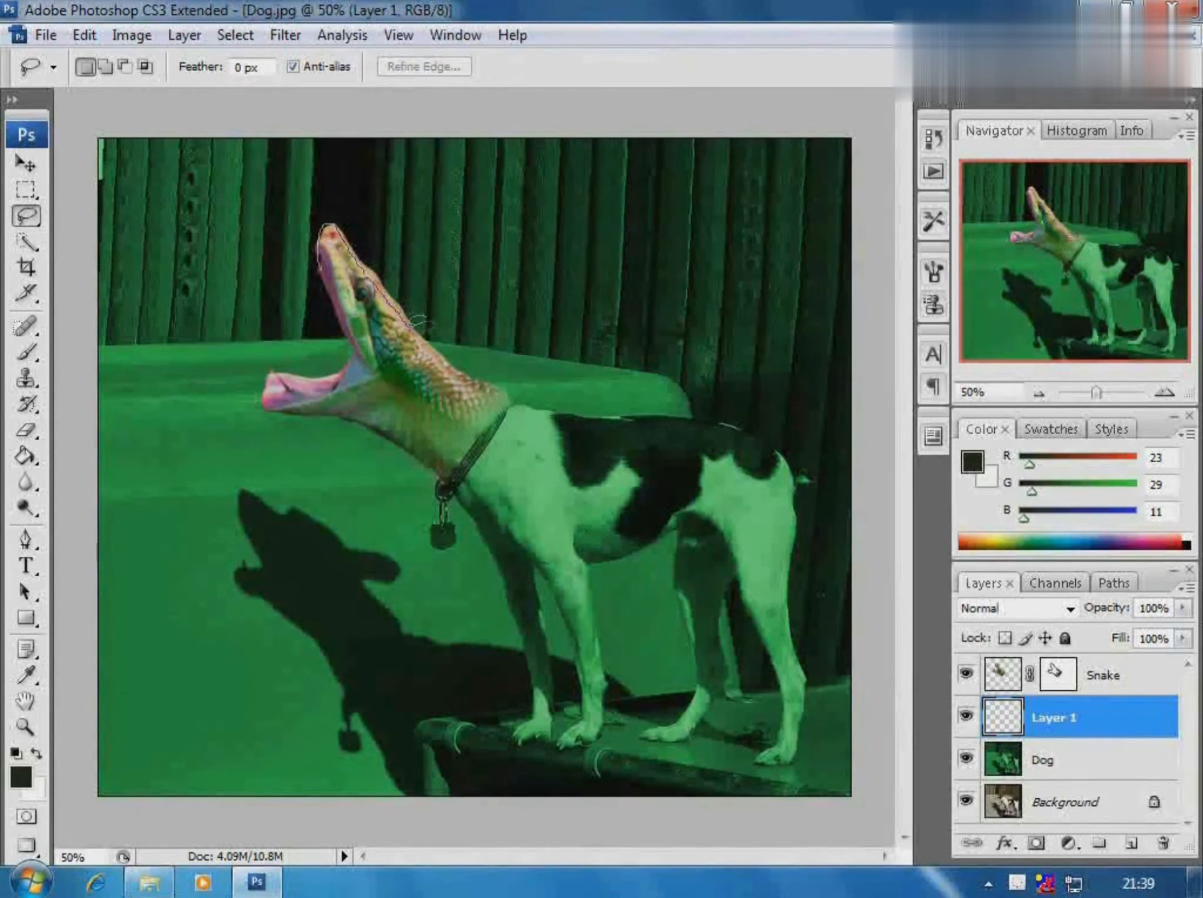
mouse_move(459, 365)
mouse_down()
mouse_move(493, 394)
mouse_move(408, 442)
mouse_move(260, 370)
mouse_move(343, 368)
mouse_move(327, 226)
mouse_up()
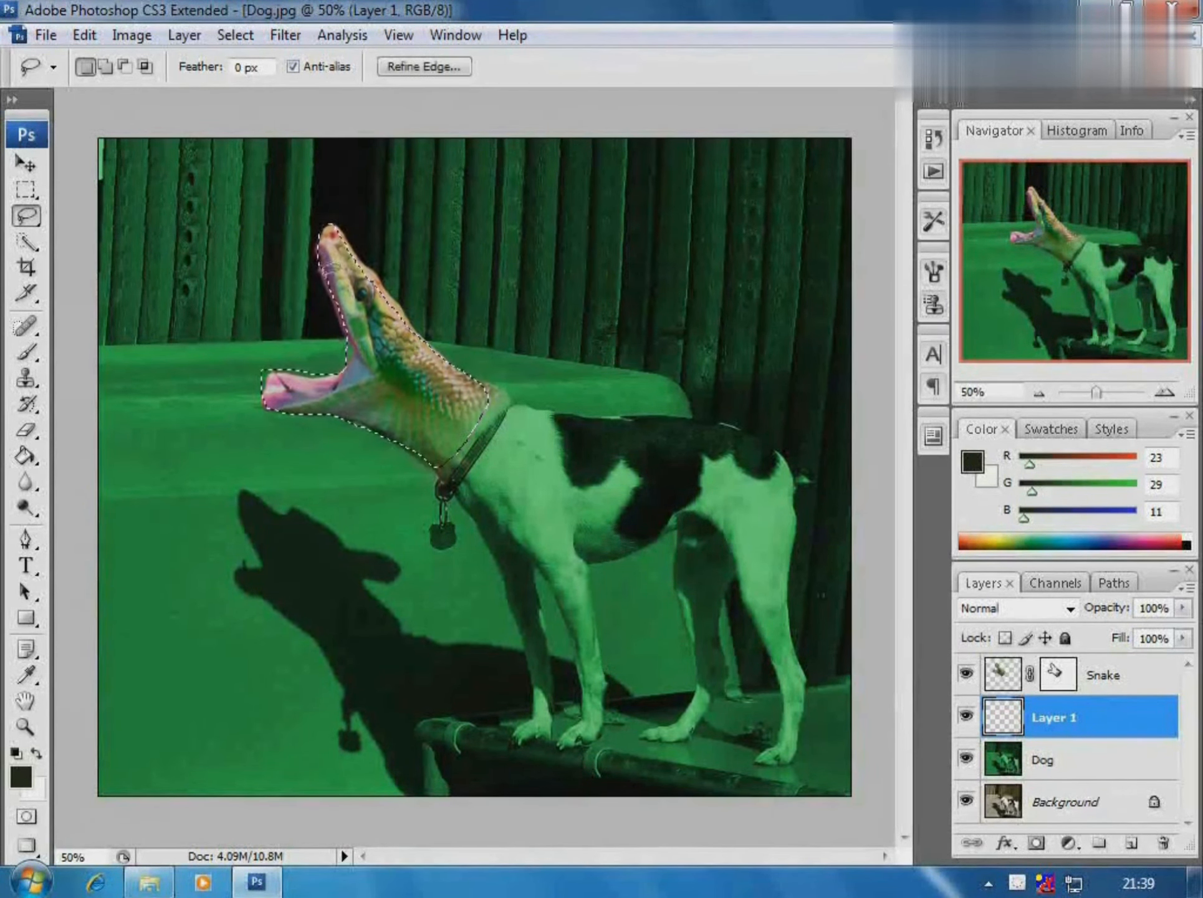
Step: Fill the head-shaped selection with the shadow's dark colour (RGB 5, 21, 9), move it over the dog's head shadow, and deselect
click(25, 456)
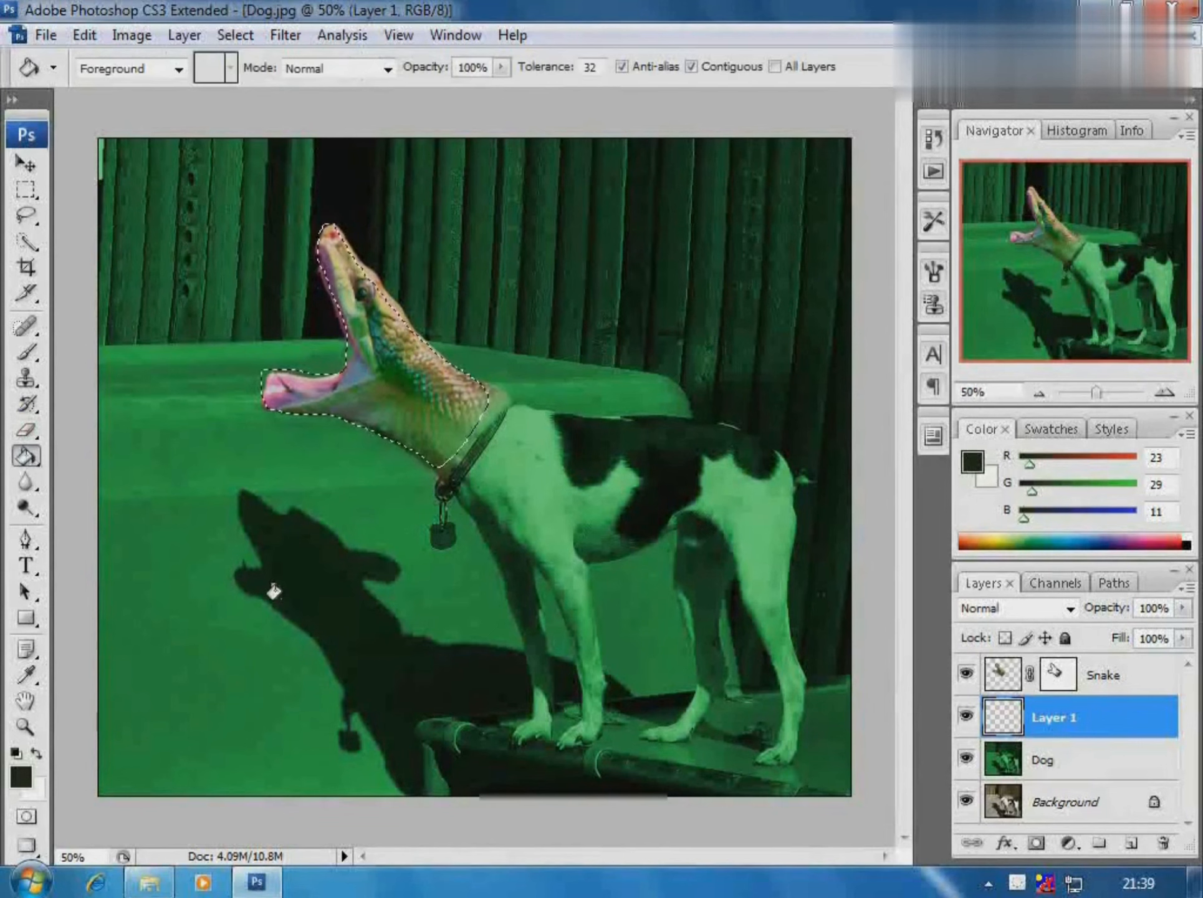
click(393, 450)
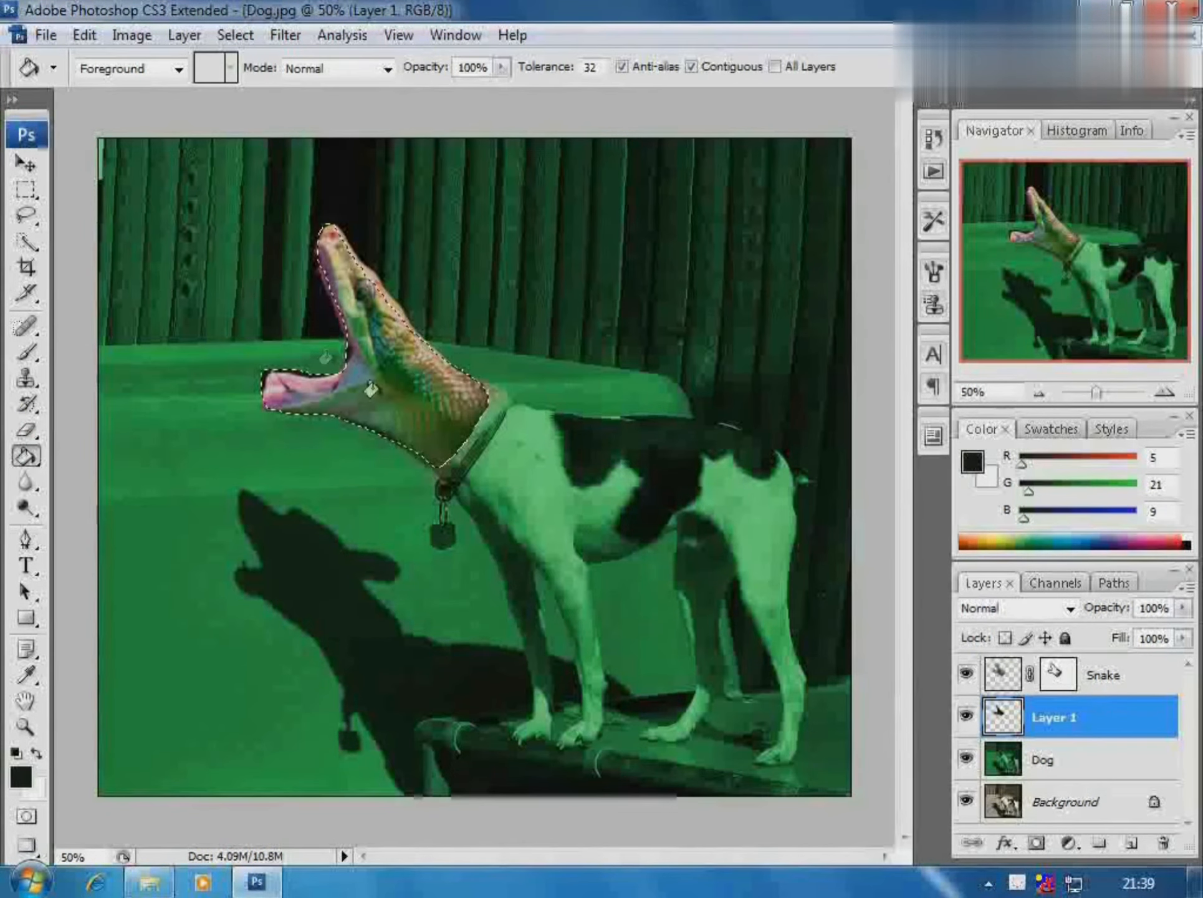
key(v)
drag(490, 432, 326, 554)
click(236, 35)
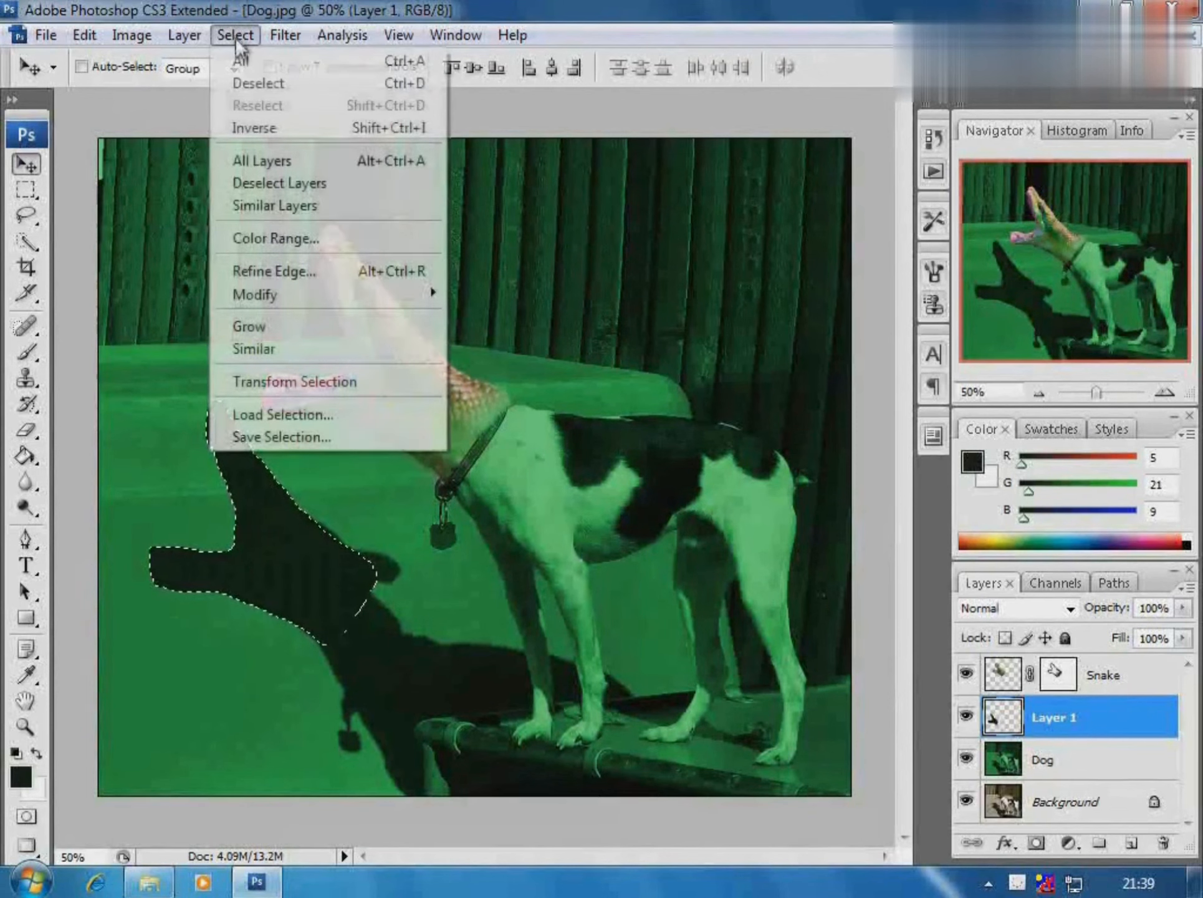
click(276, 83)
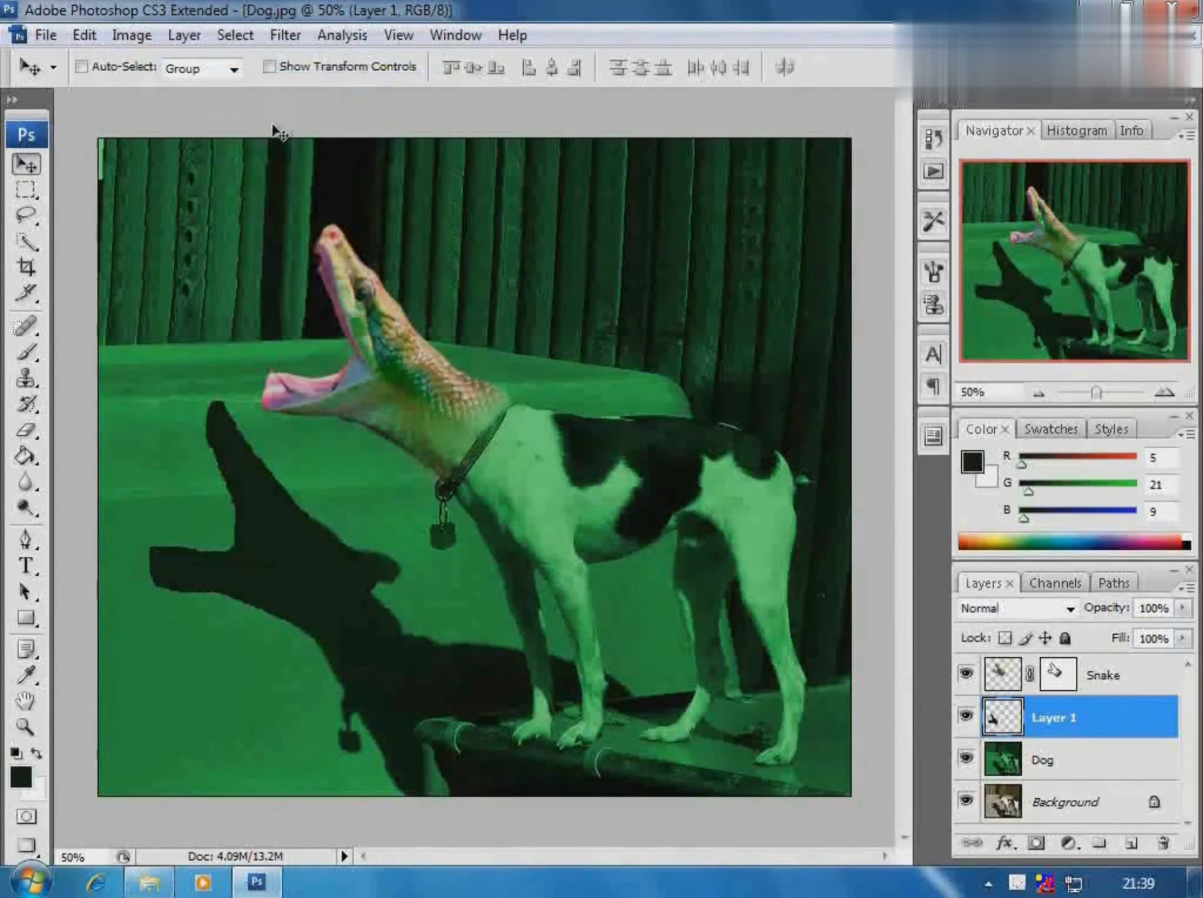
Step: Warp the shadow on Layer 1, pulling its corners and curve handles so it joins the dog's body shadow, and apply the warp
click(87, 33)
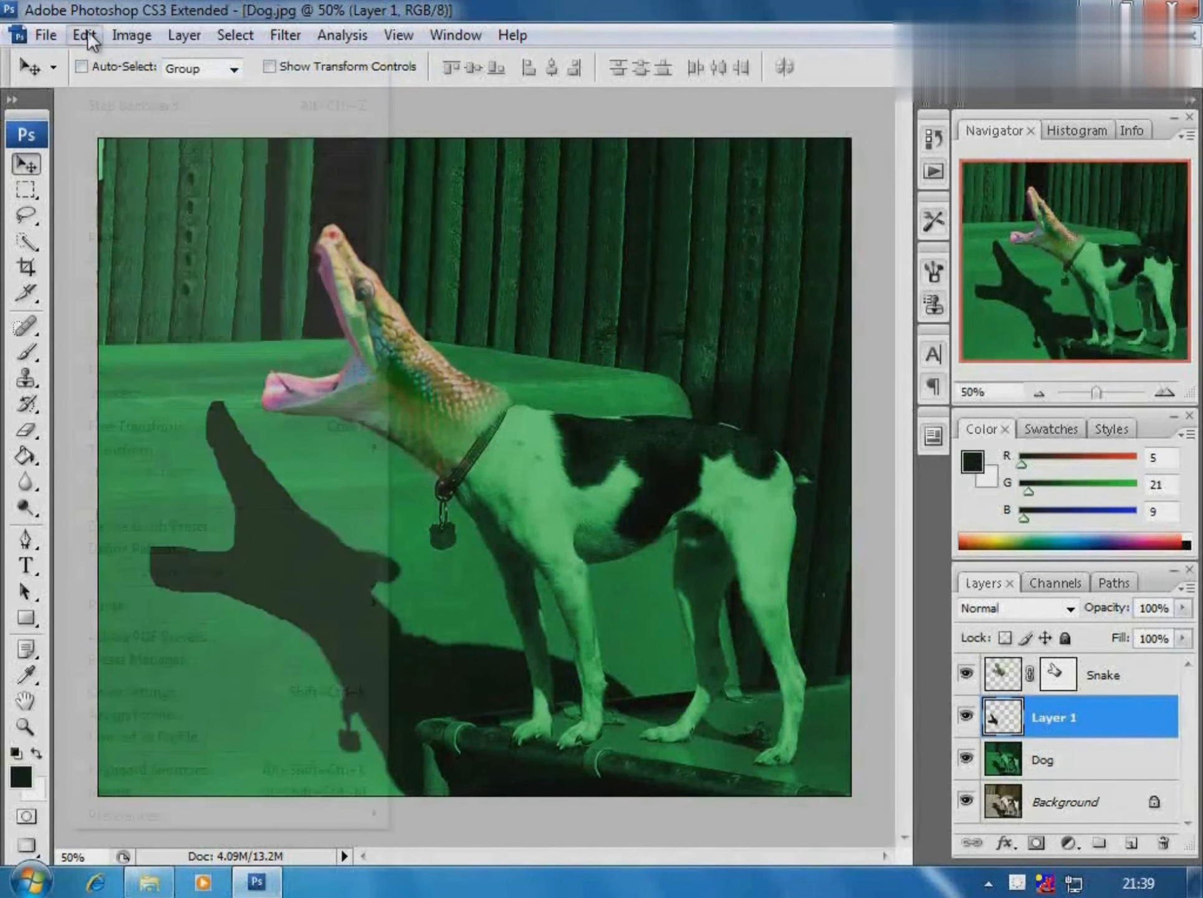
mouse_move(107, 447)
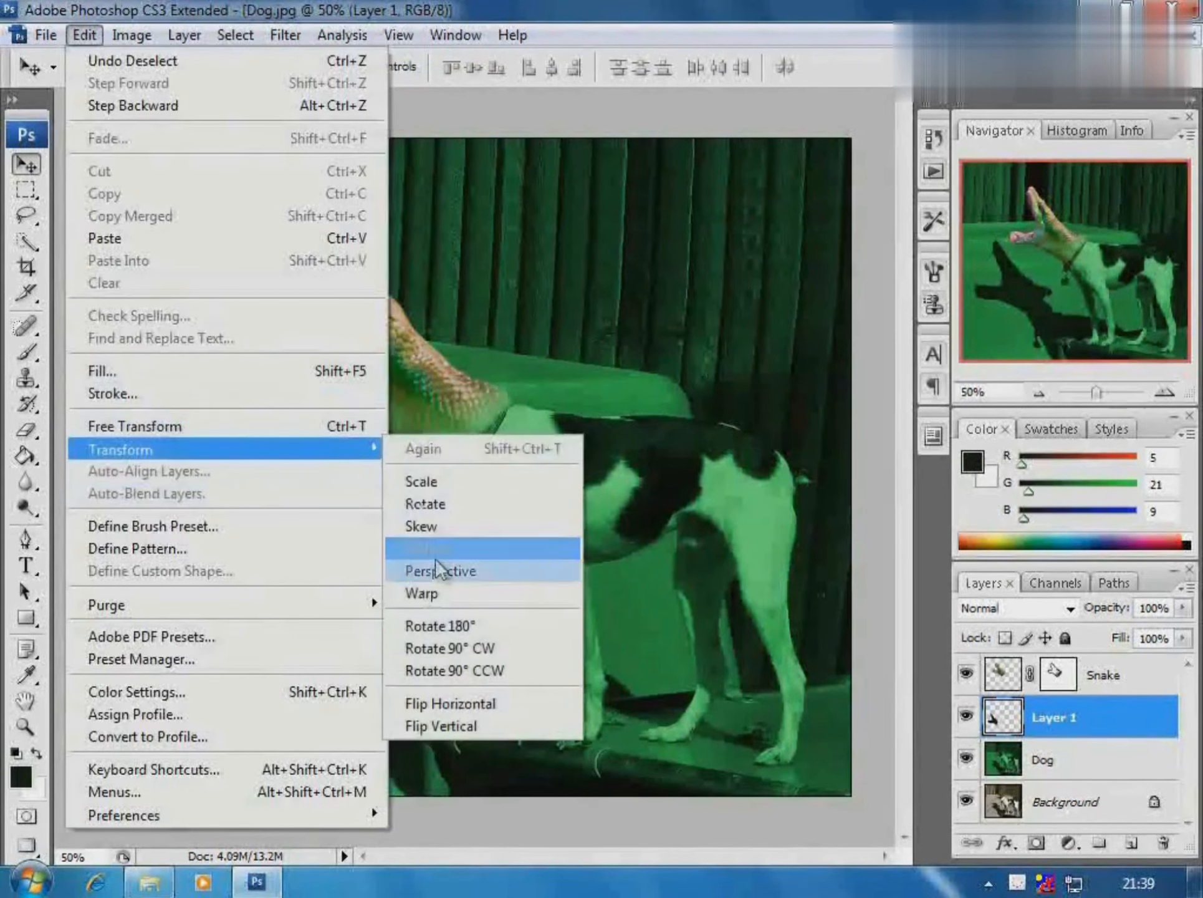
click(439, 590)
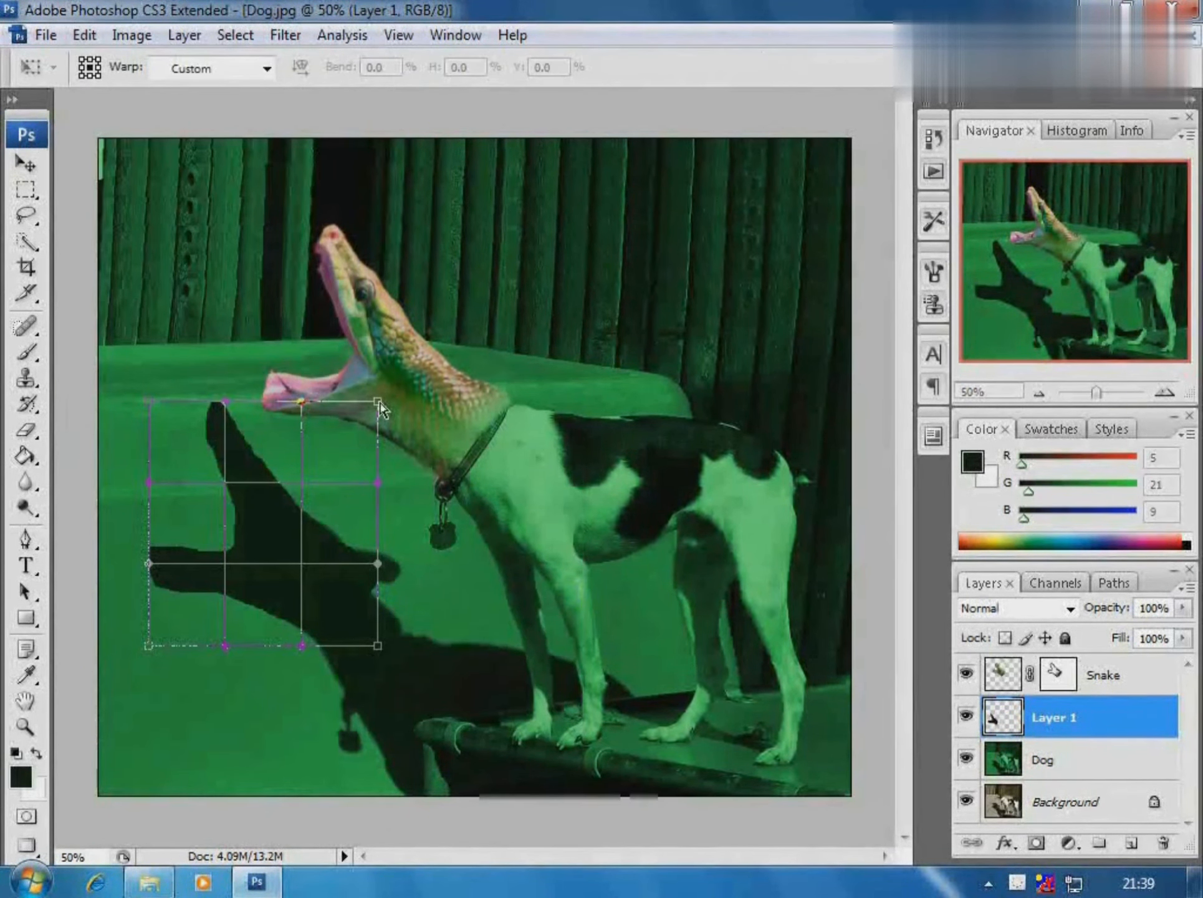
drag(378, 402, 371, 472)
drag(379, 646, 395, 692)
drag(379, 565, 387, 630)
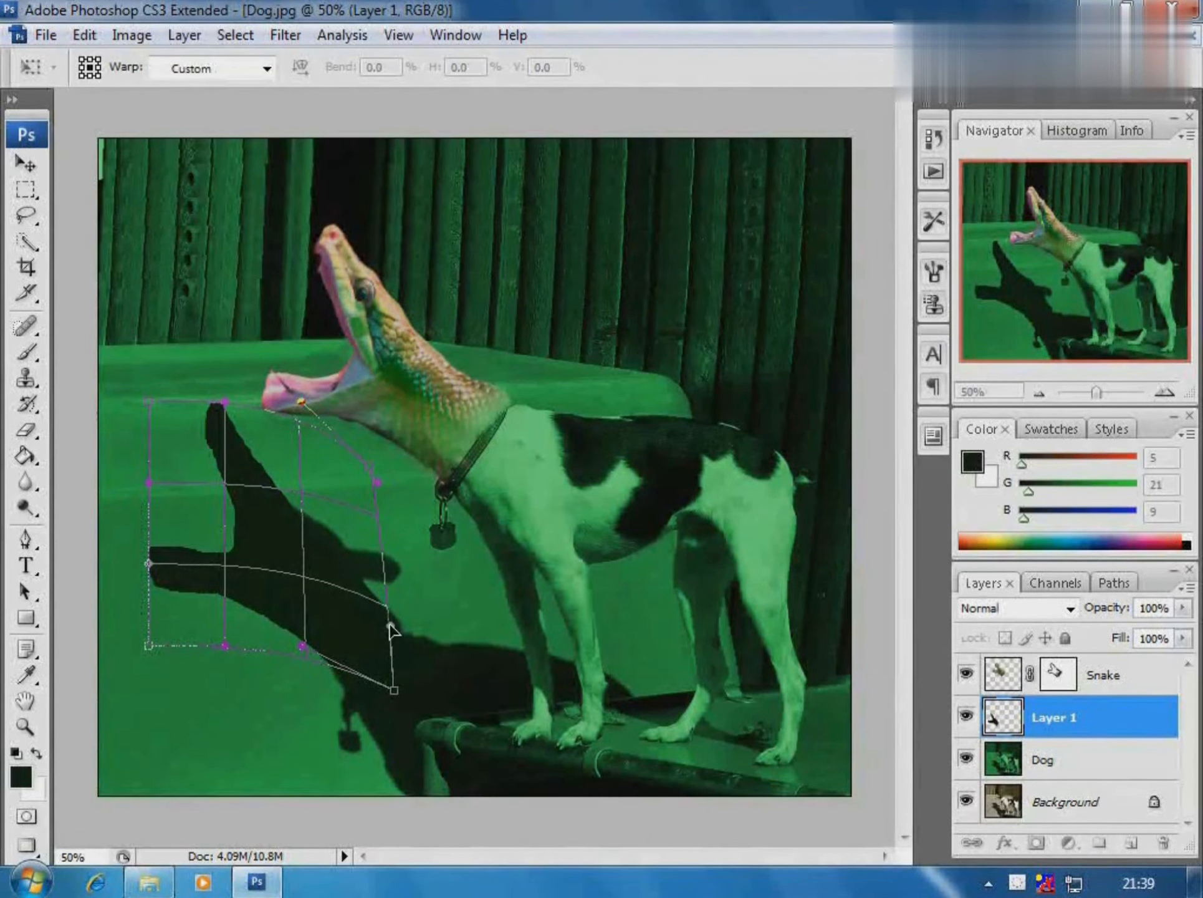
drag(142, 405, 156, 358)
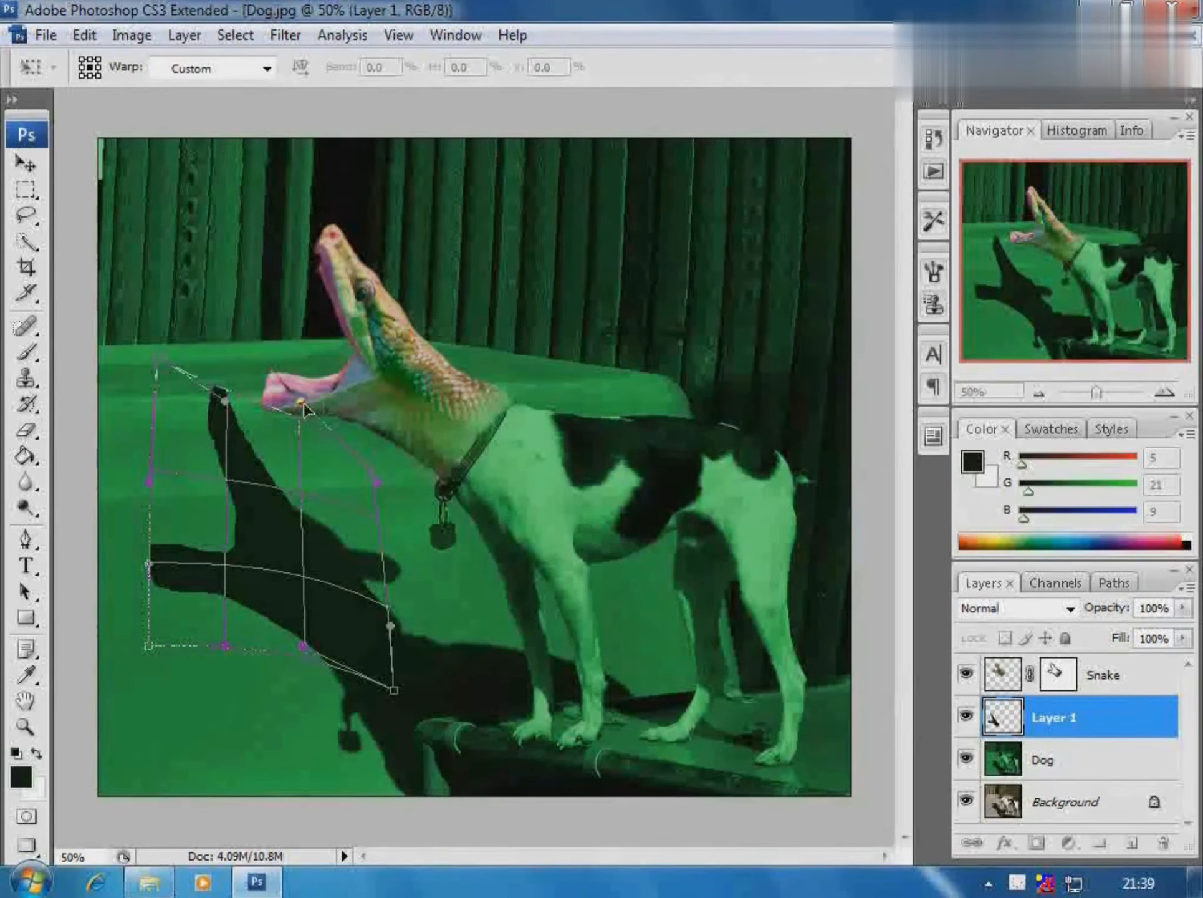
drag(302, 405, 343, 378)
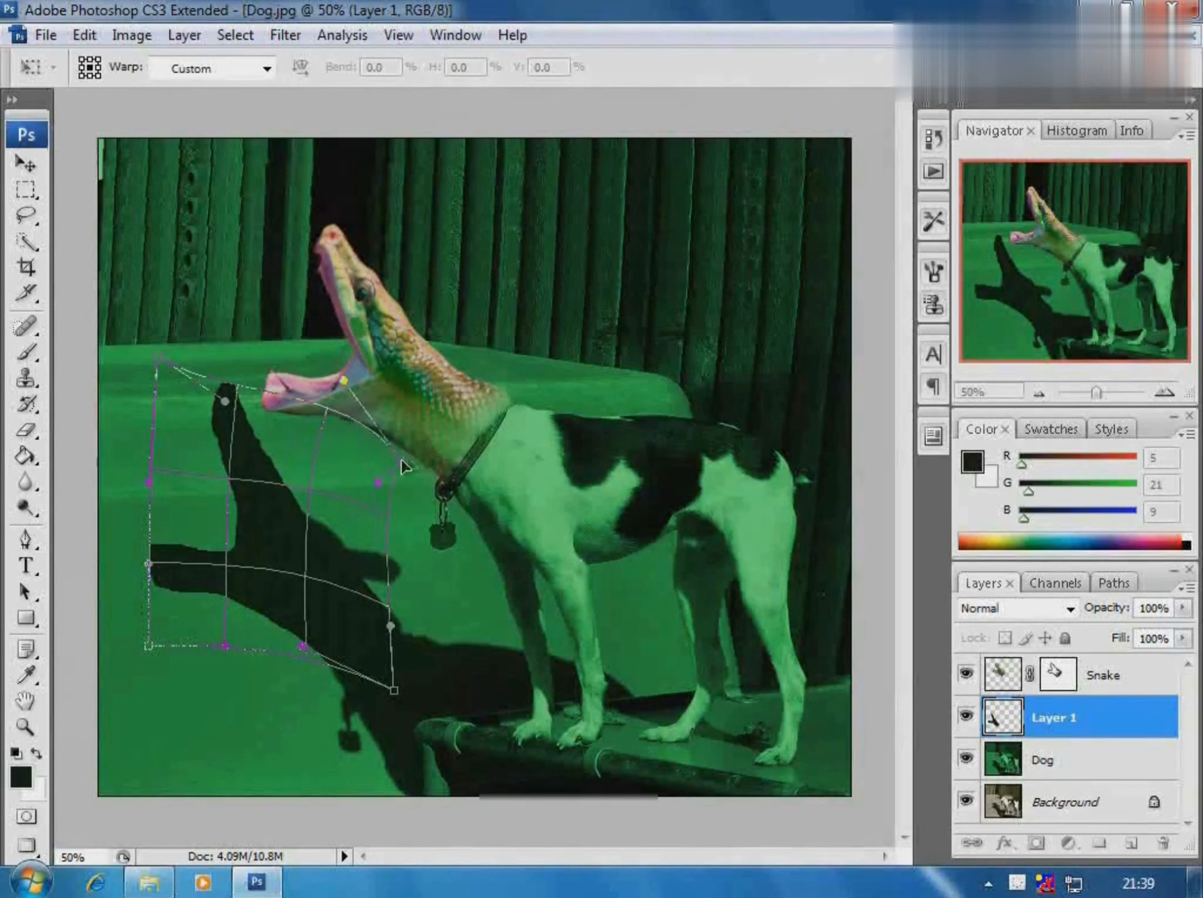
drag(401, 460, 420, 458)
drag(391, 626, 417, 658)
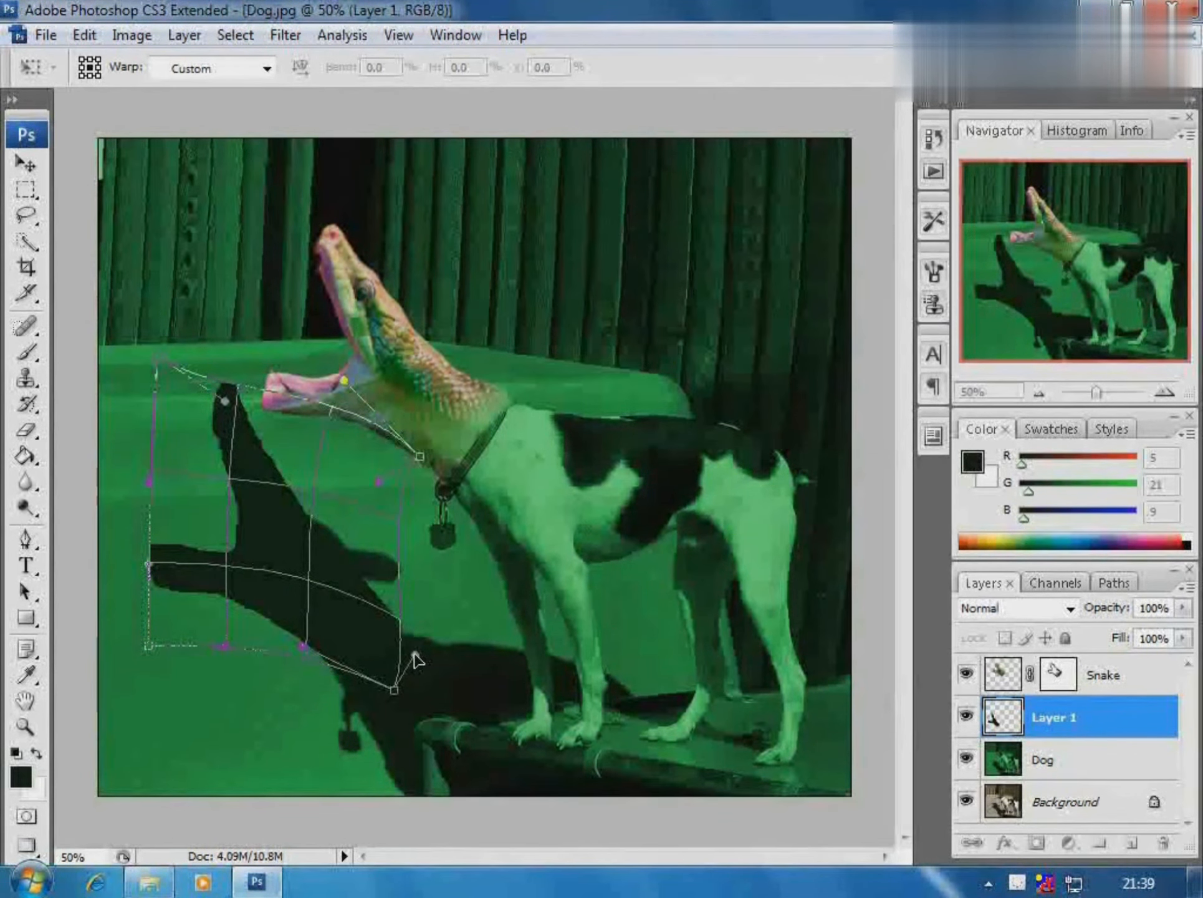
key(Return)
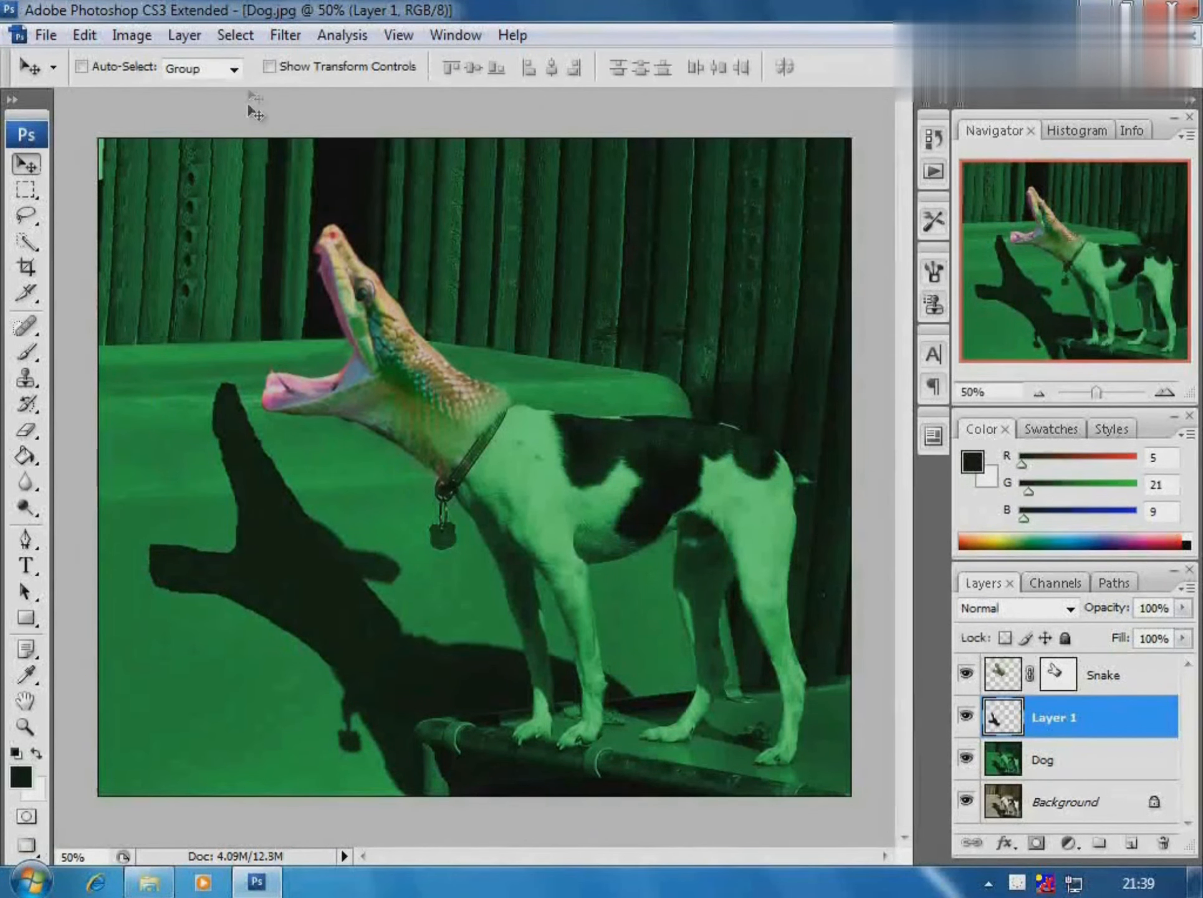
Step: Soften the snake-head shadow on Layer 1 with a Gaussian Blur of 4.2 pixels radius
click(291, 33)
mouse_move(309, 272)
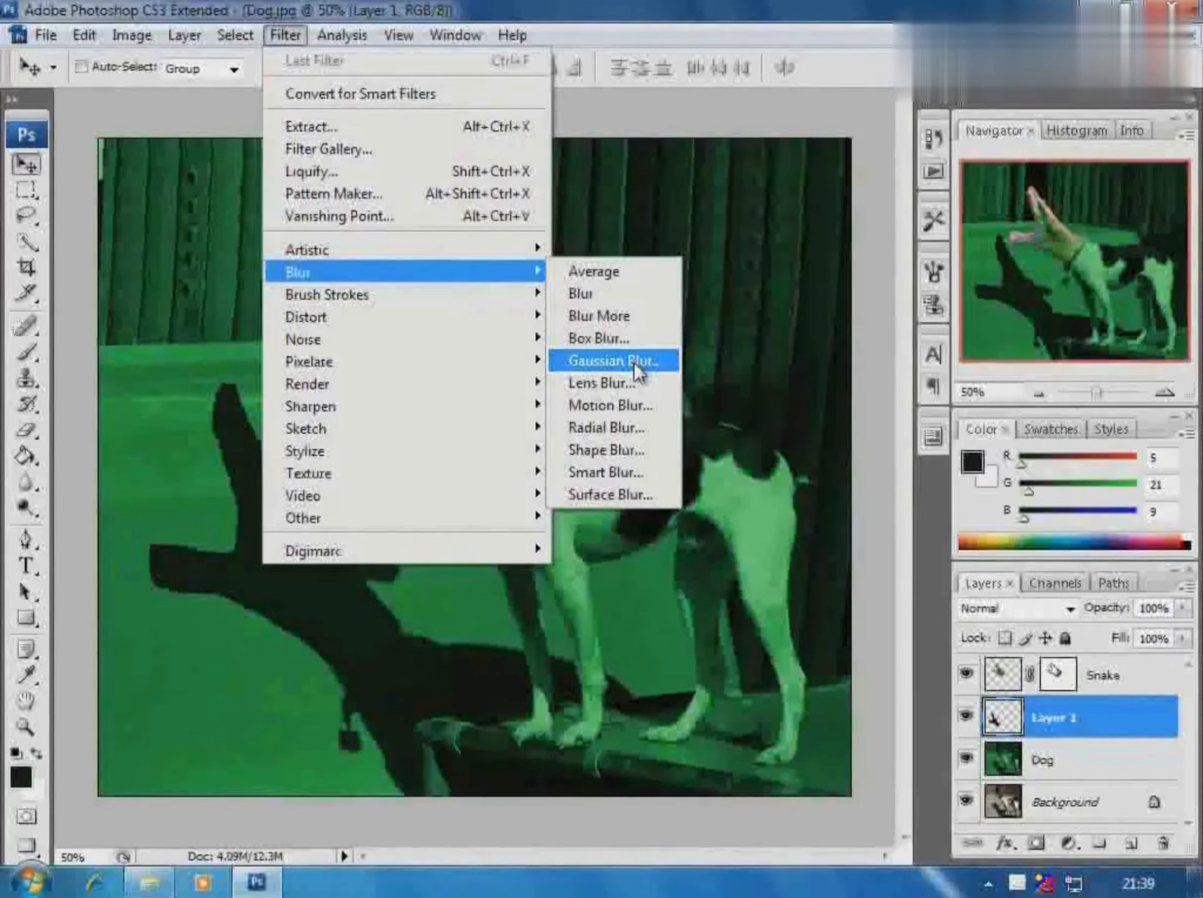
click(634, 360)
mouse_move(486, 519)
mouse_down()
mouse_move(510, 518)
mouse_move(466, 518)
mouse_move(487, 519)
mouse_up()
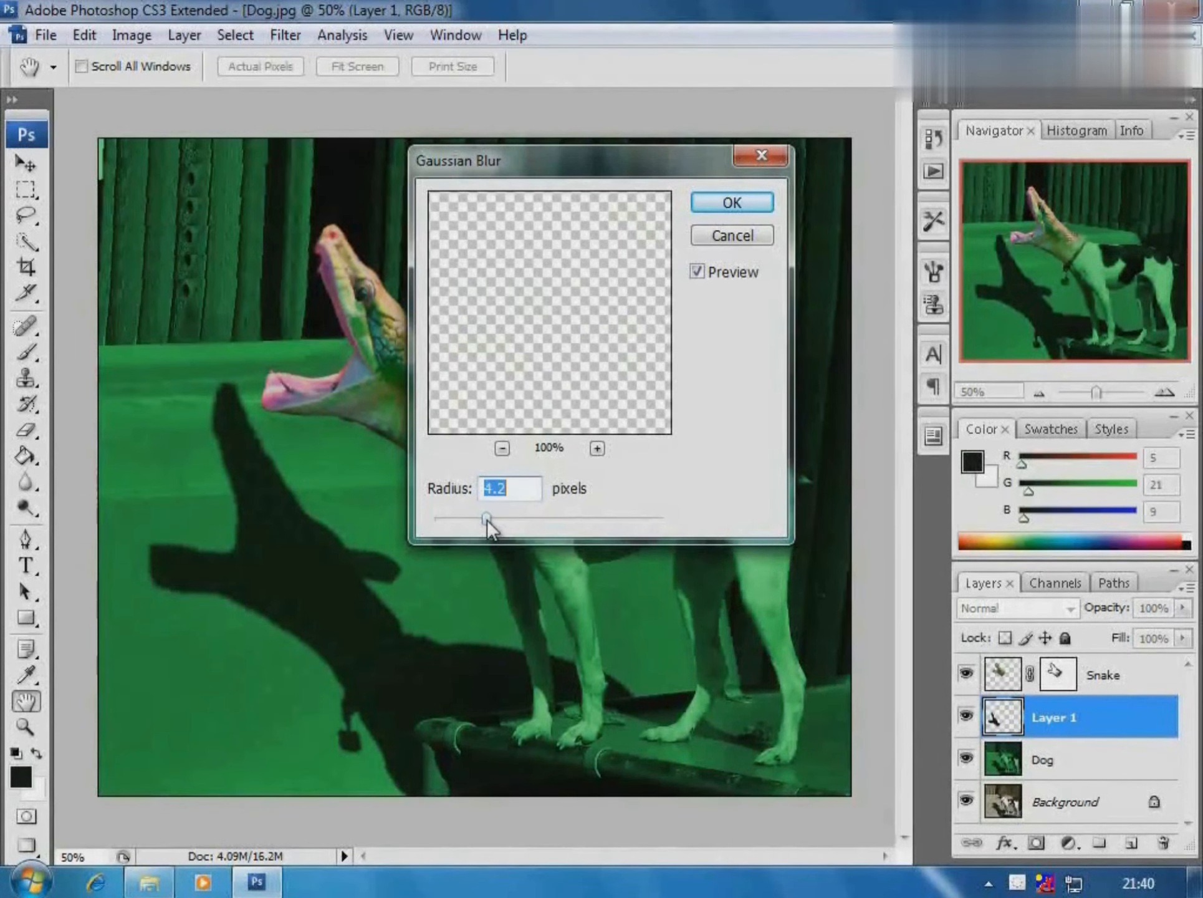
click(750, 204)
key(v)
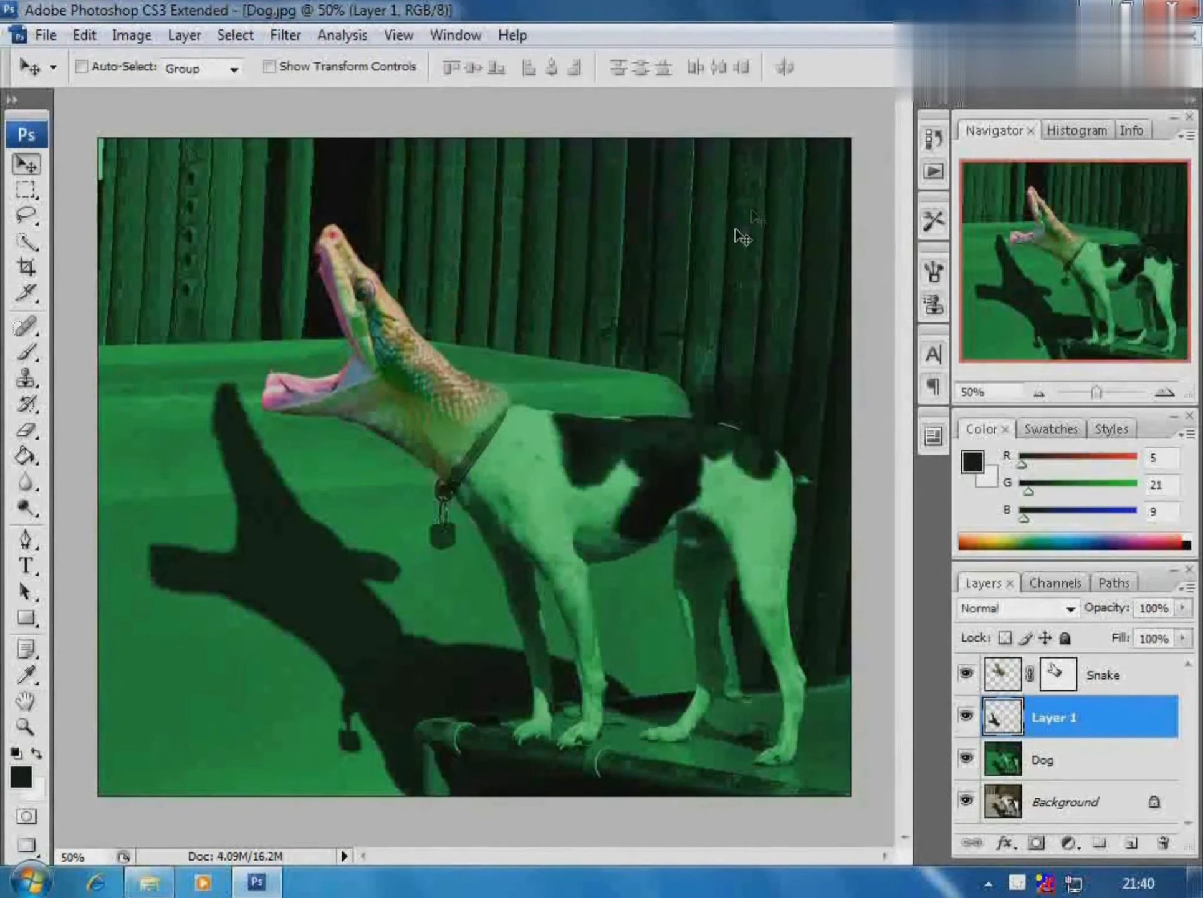
Step: Remove the leftover dog-ear bump beside the shadow's neck on the Dog layer with the Clone Stamp and a 70-pixel brush
drag(578, 733, 578, 725)
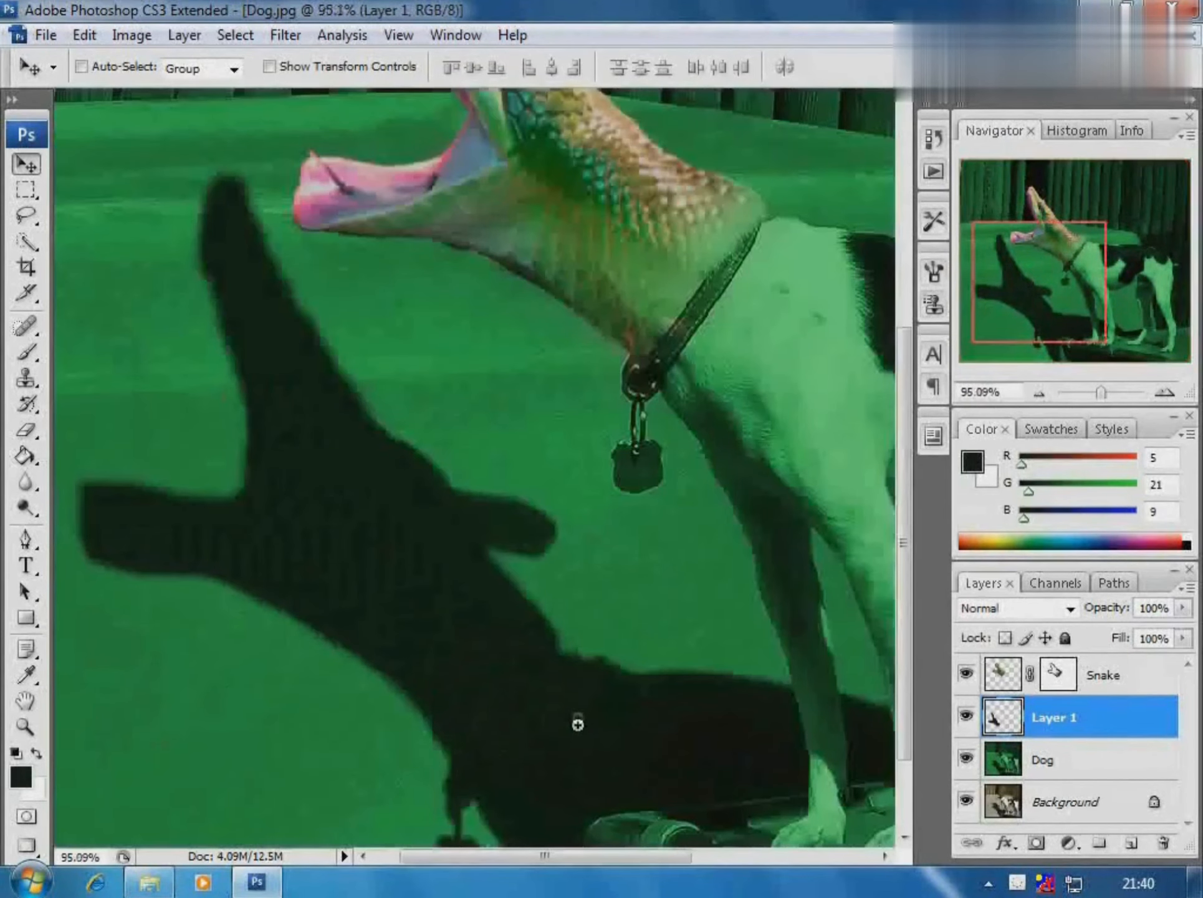
click(1068, 770)
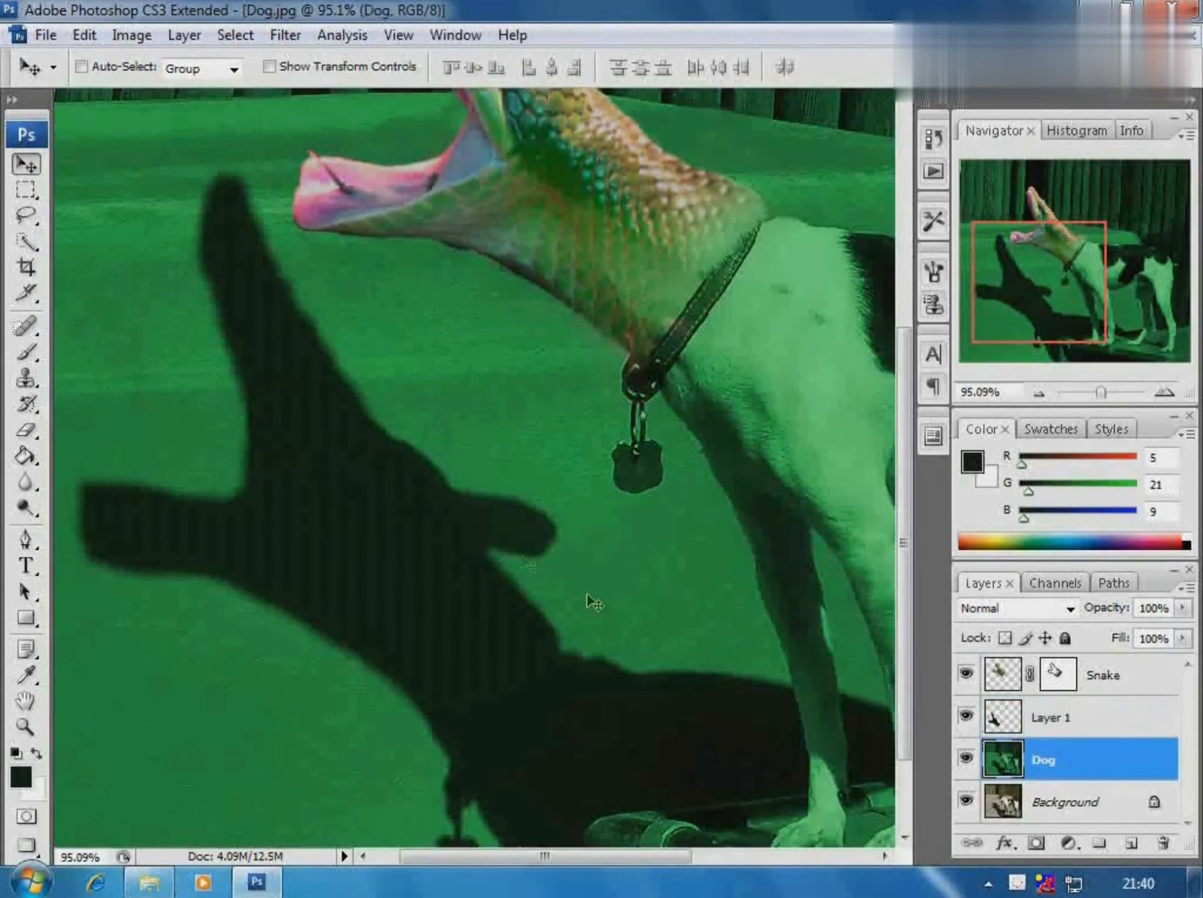
click(26, 378)
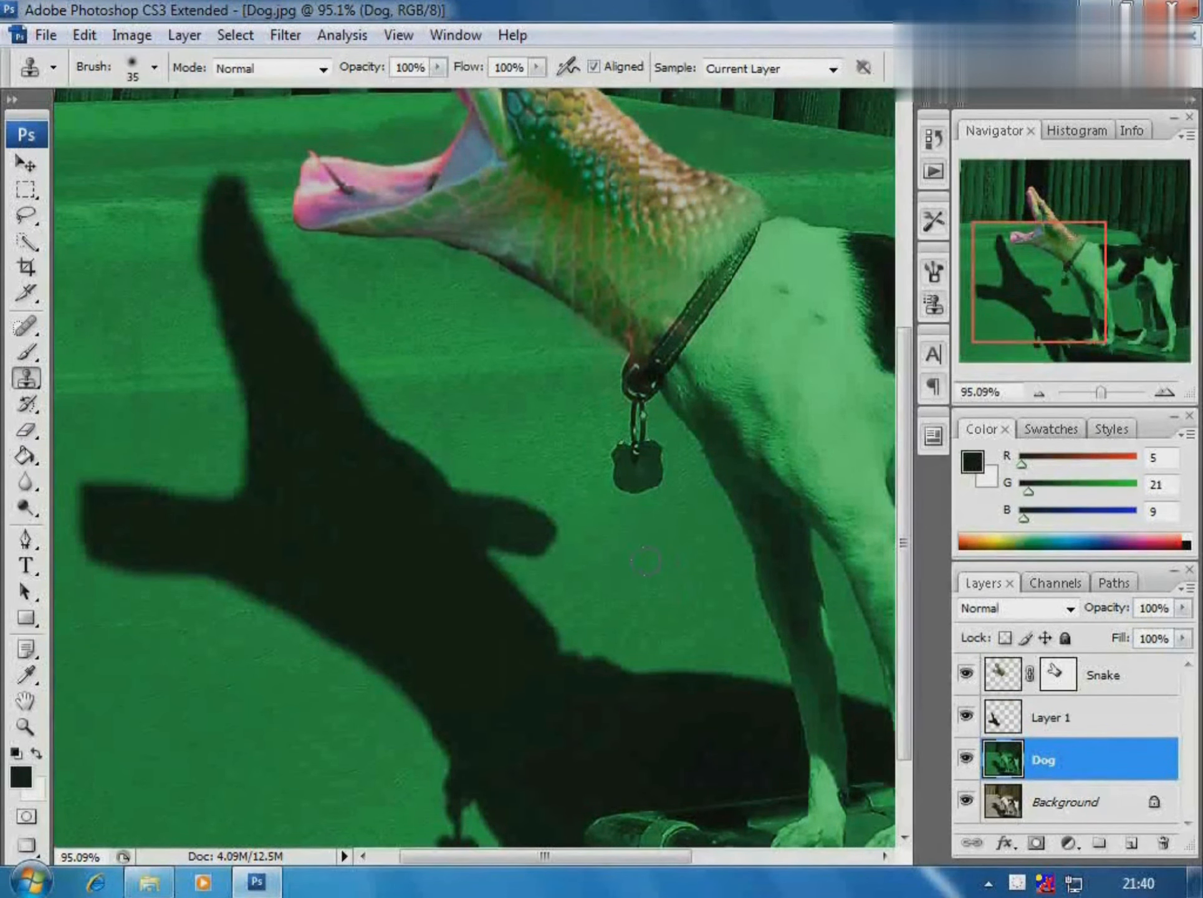
mouse_move(549, 533)
mouse_down()
mouse_move(470, 511)
mouse_move(525, 516)
mouse_up()
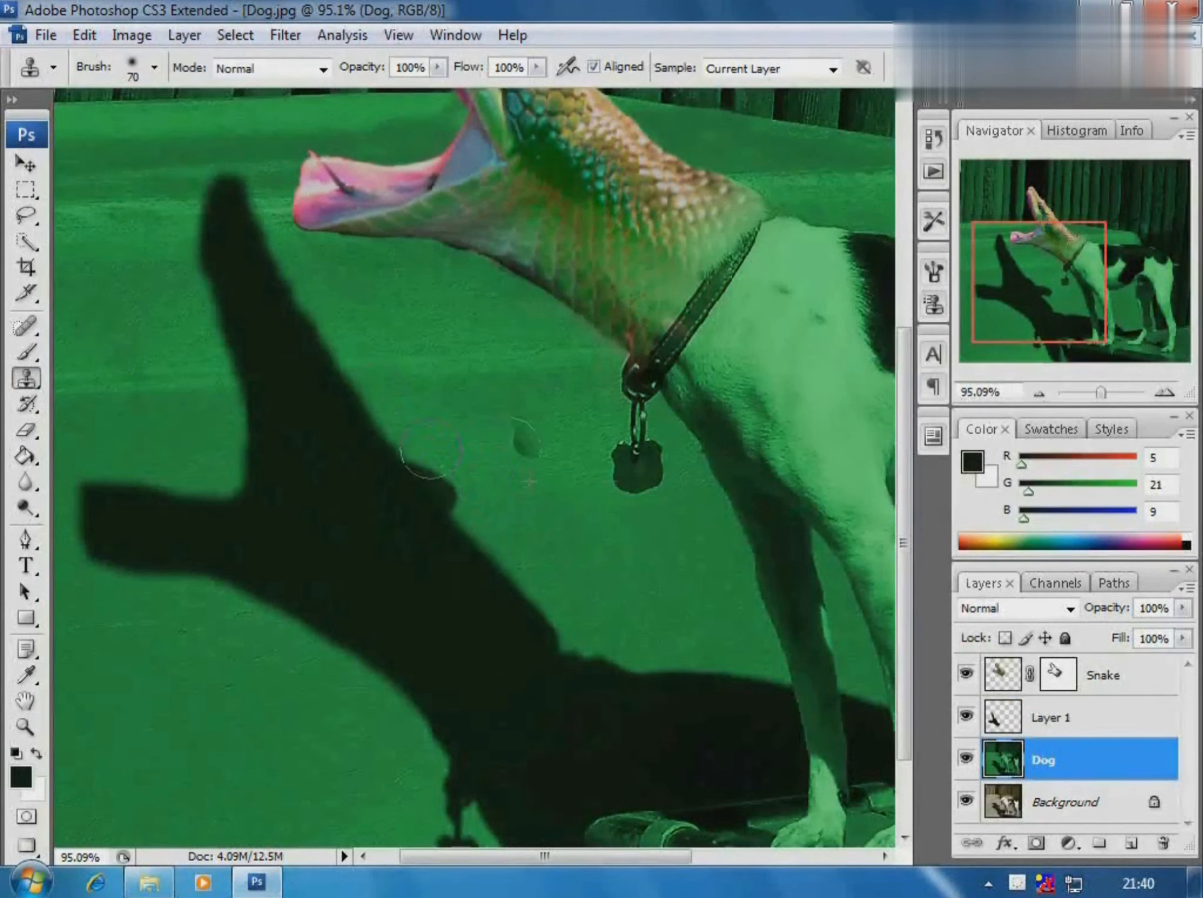
alt+click(457, 393)
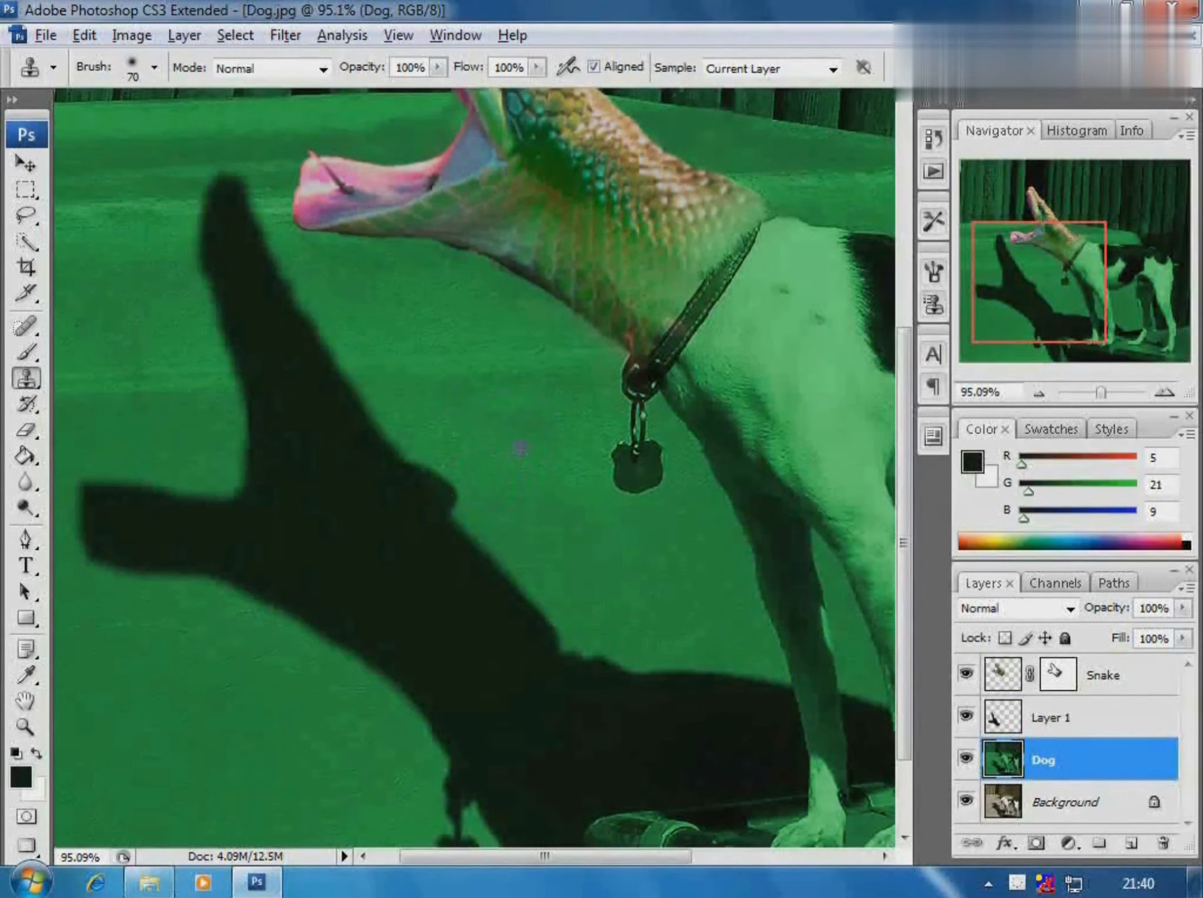
drag(440, 521, 393, 449)
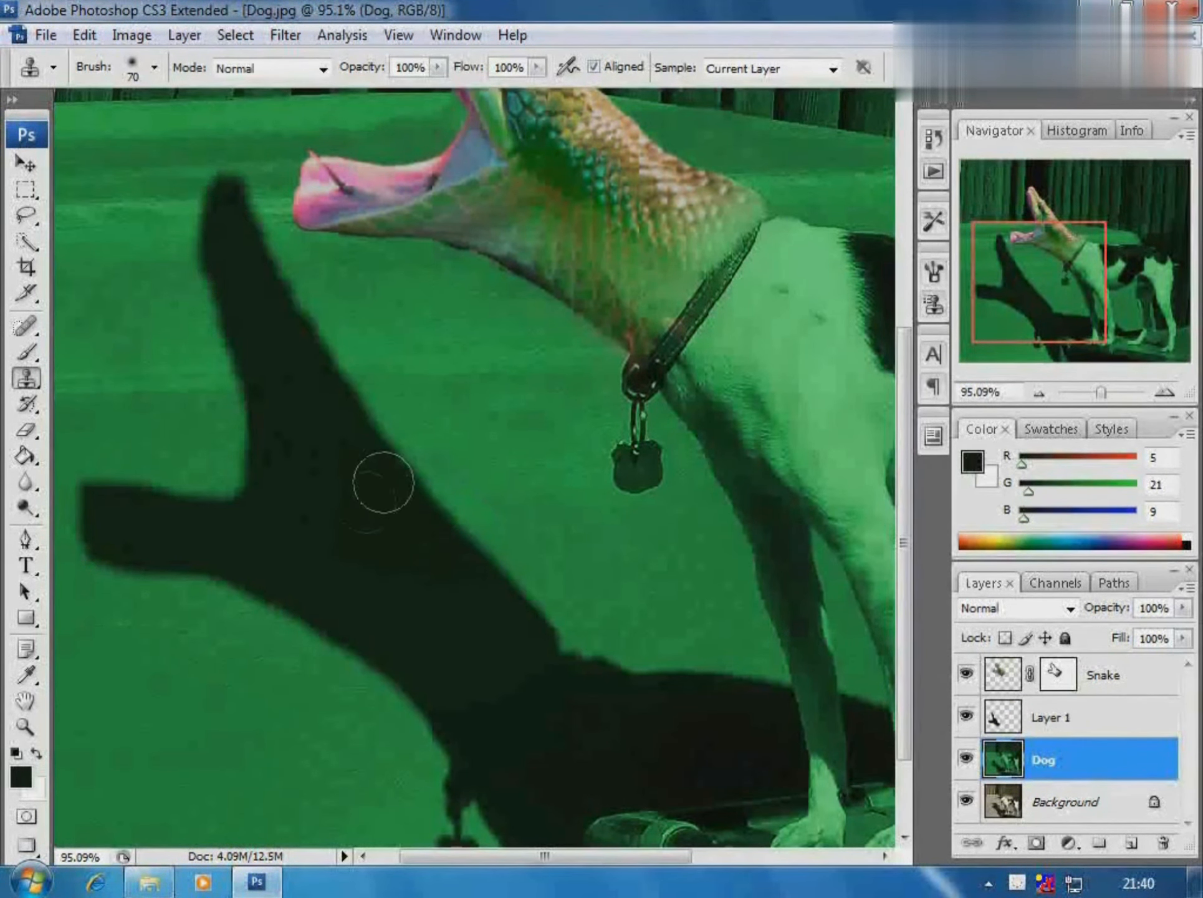
alt+click(440, 496)
alt+click(443, 496)
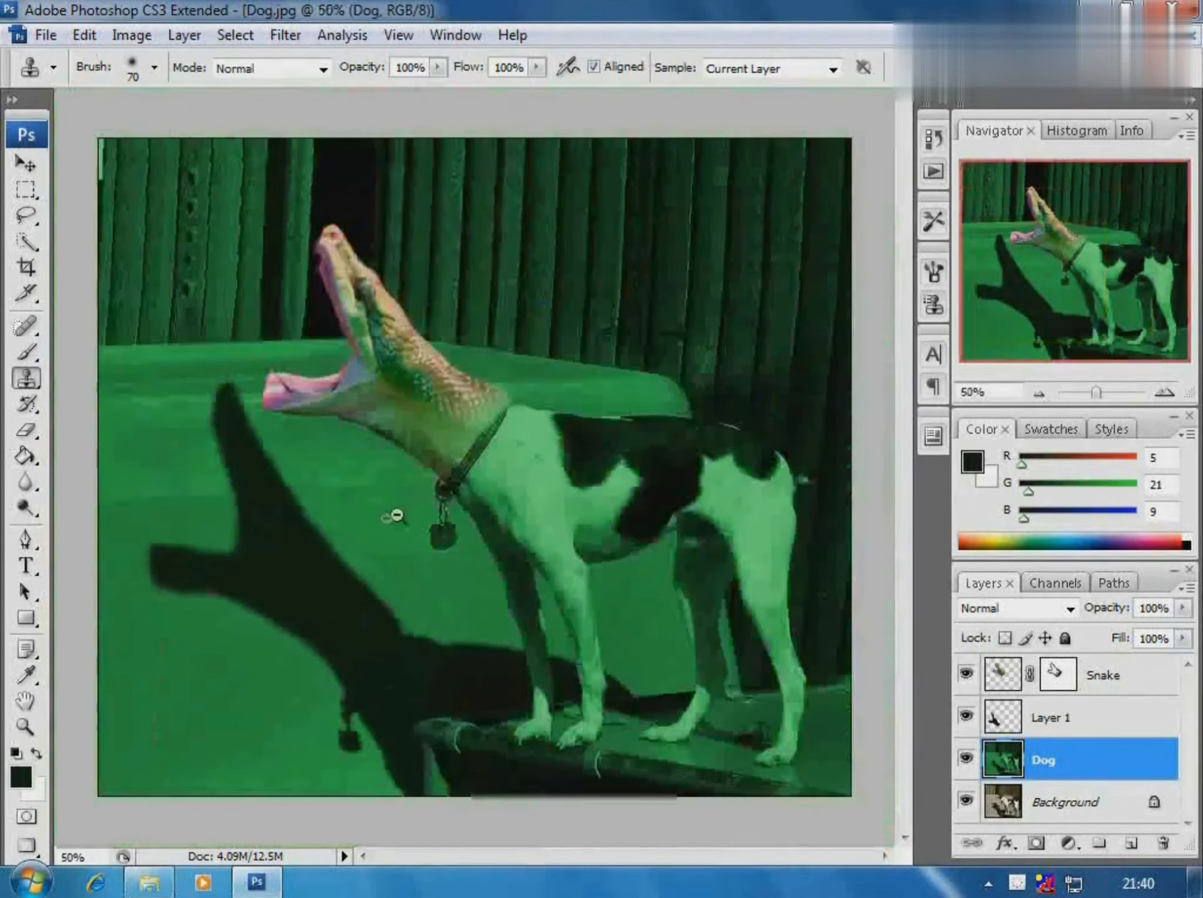
alt+click(386, 519)
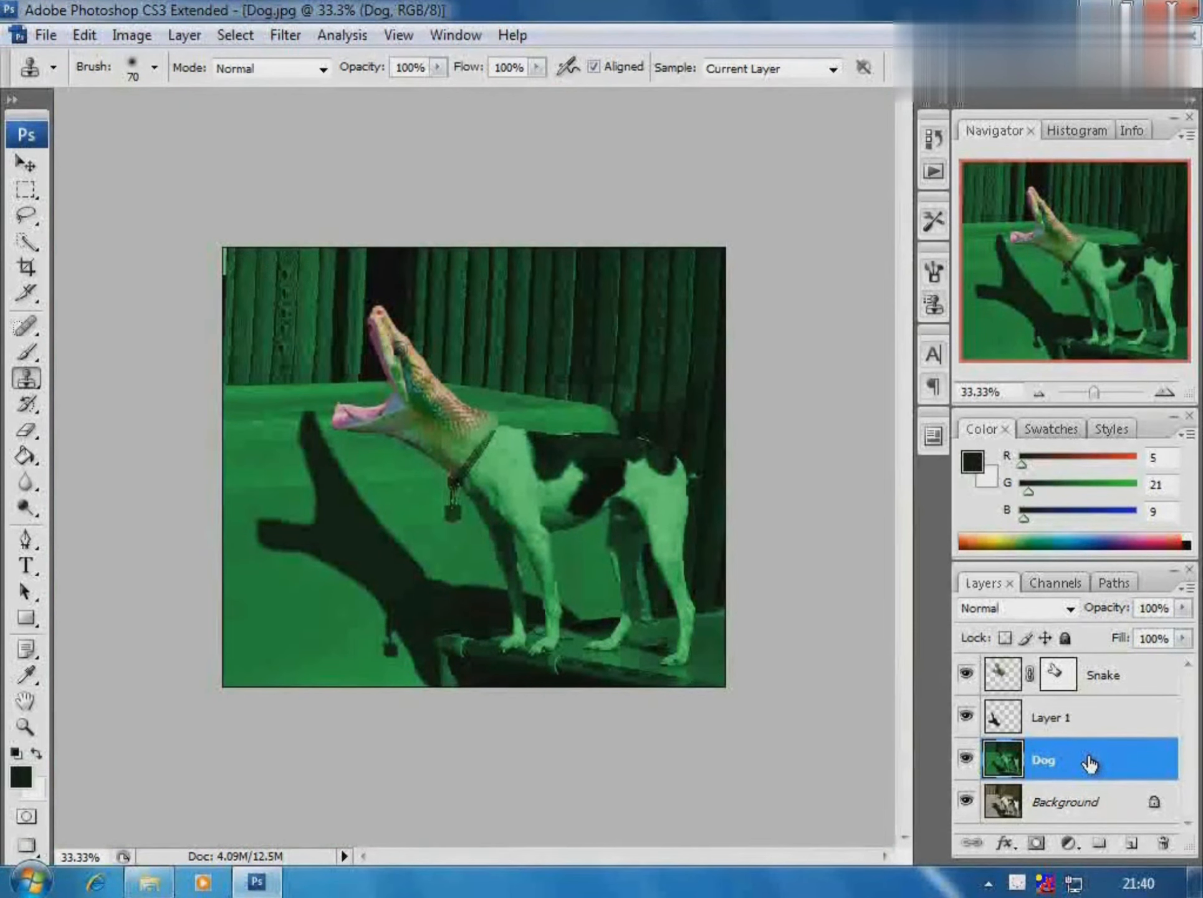
Step: Hide the Background layer and merge the visible Snake, Layer 1 and Dog layers into one
click(967, 802)
click(183, 36)
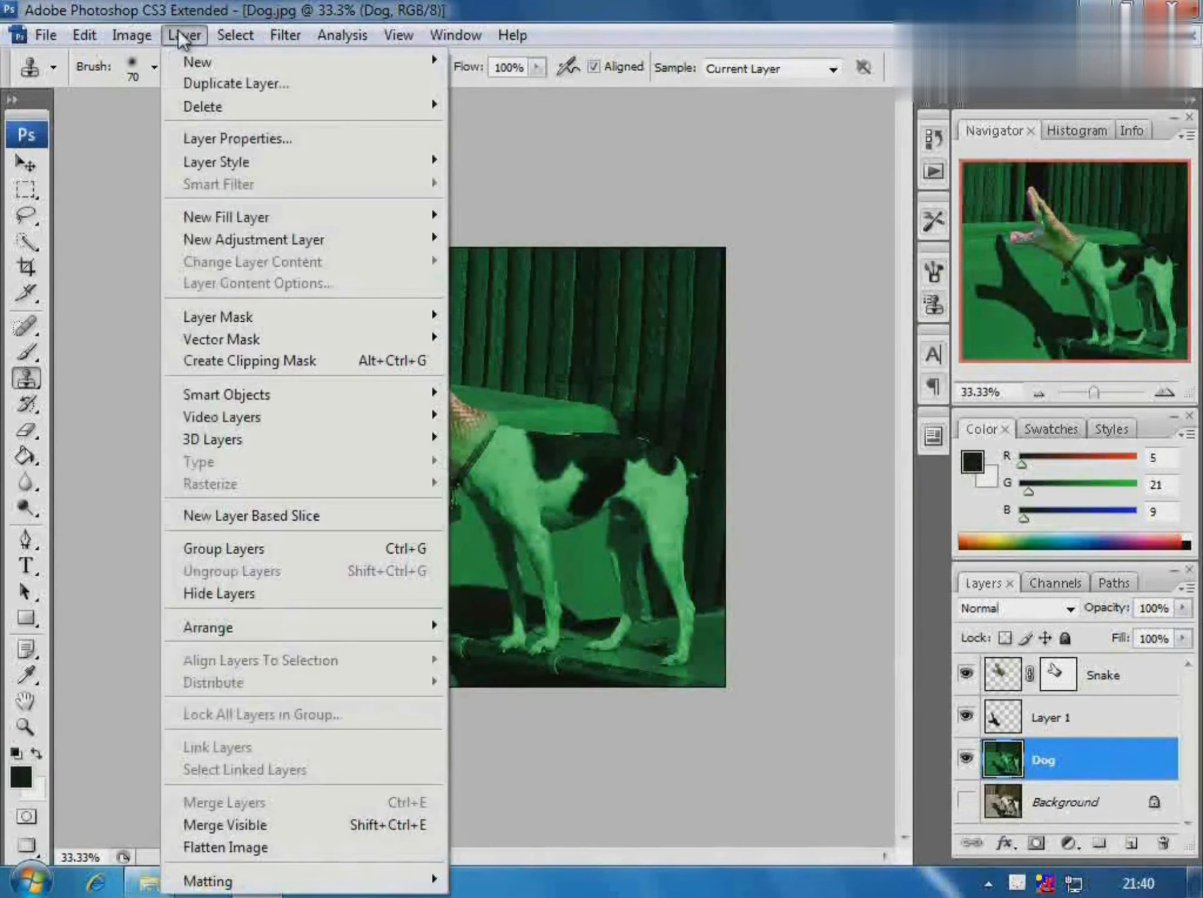
click(269, 824)
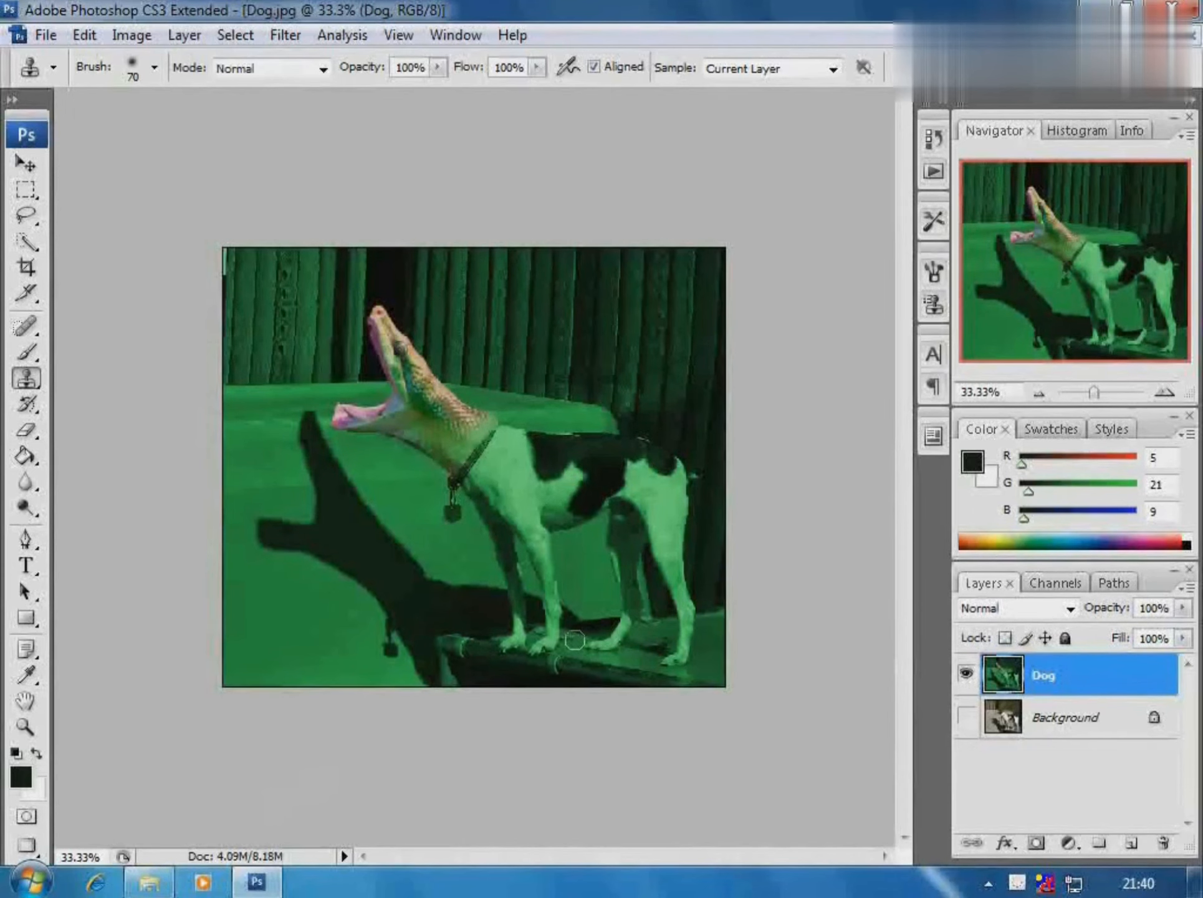
Step: Mute the merged layer with Hue/Saturation, reducing saturation, shifting the hue slightly negative and setting lightness to -10
key(ctrl+u)
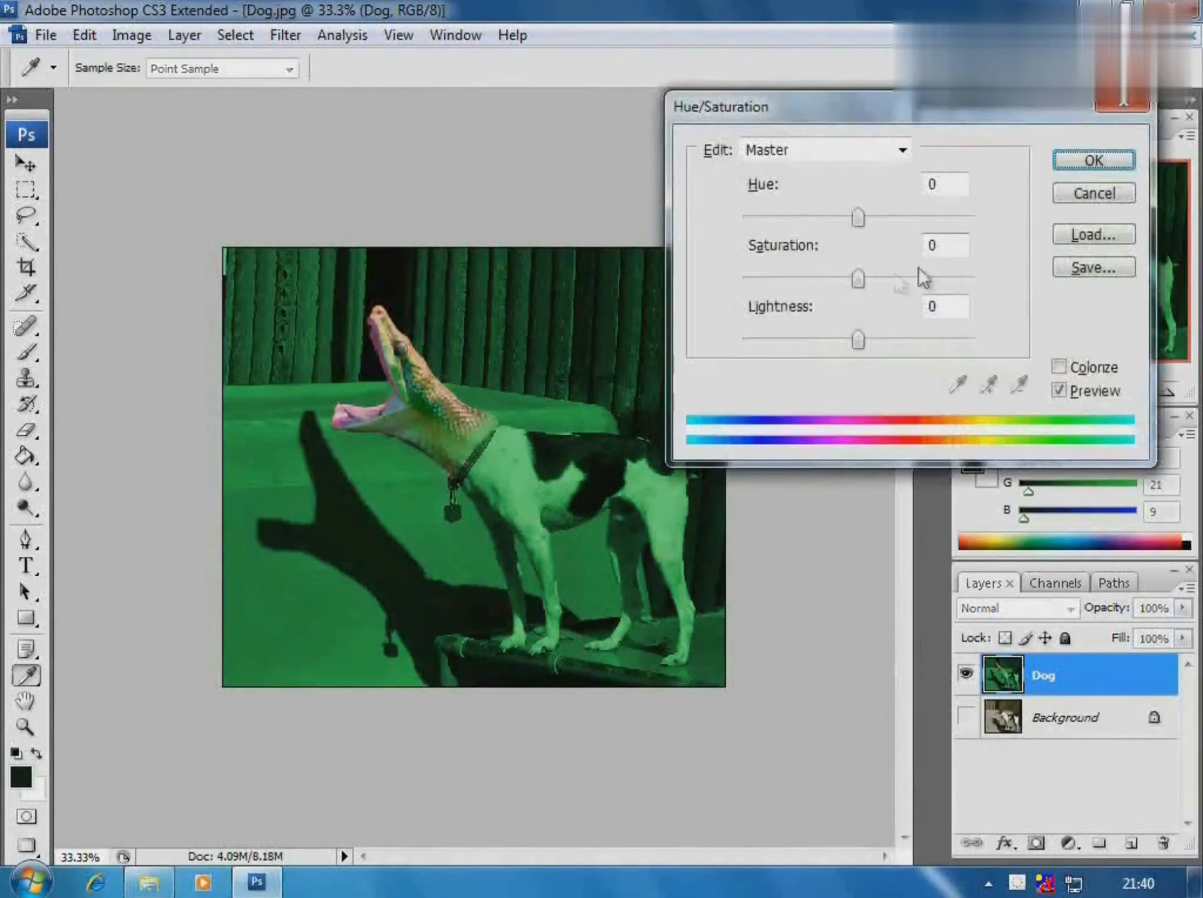
drag(859, 278, 814, 280)
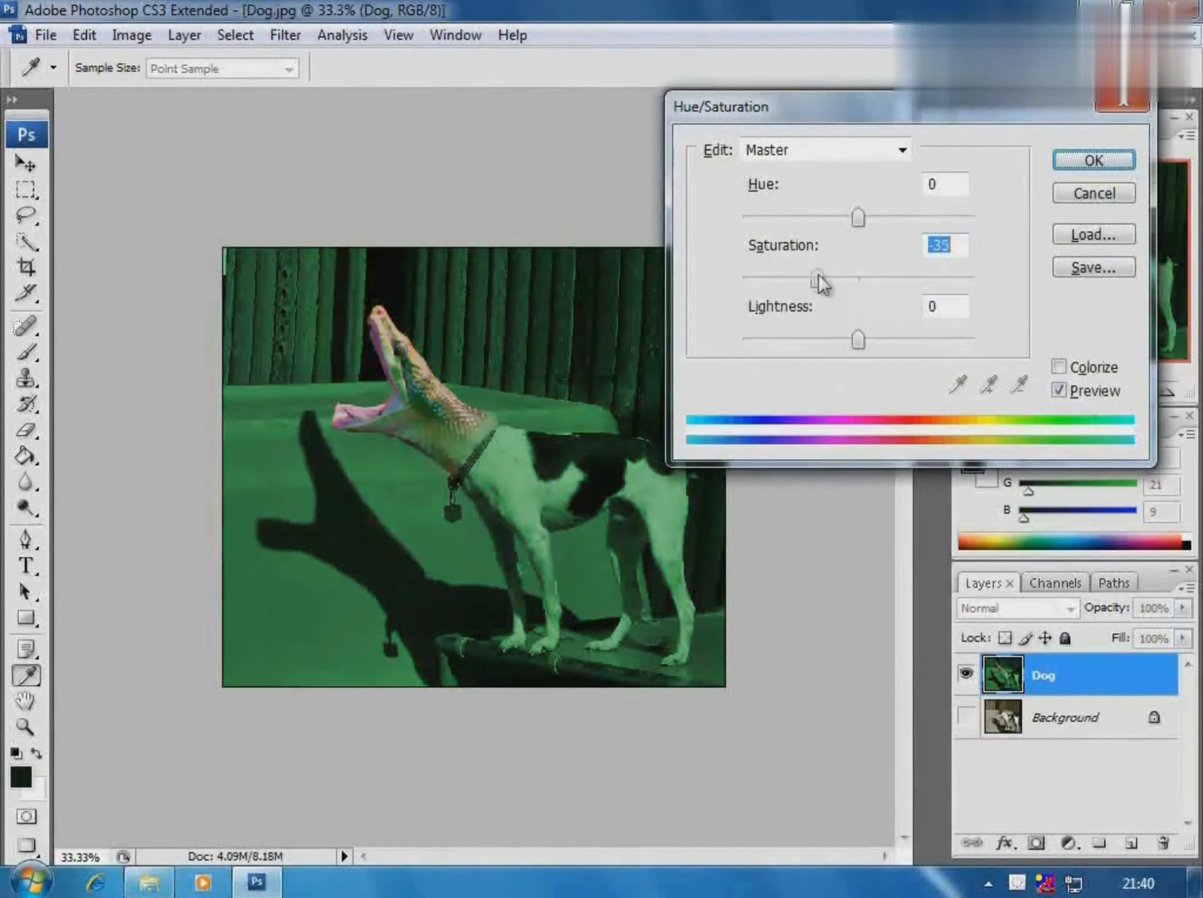
drag(859, 218, 876, 219)
mouse_move(859, 340)
mouse_down()
mouse_move(912, 339)
mouse_move(846, 340)
mouse_up()
drag(877, 218, 807, 216)
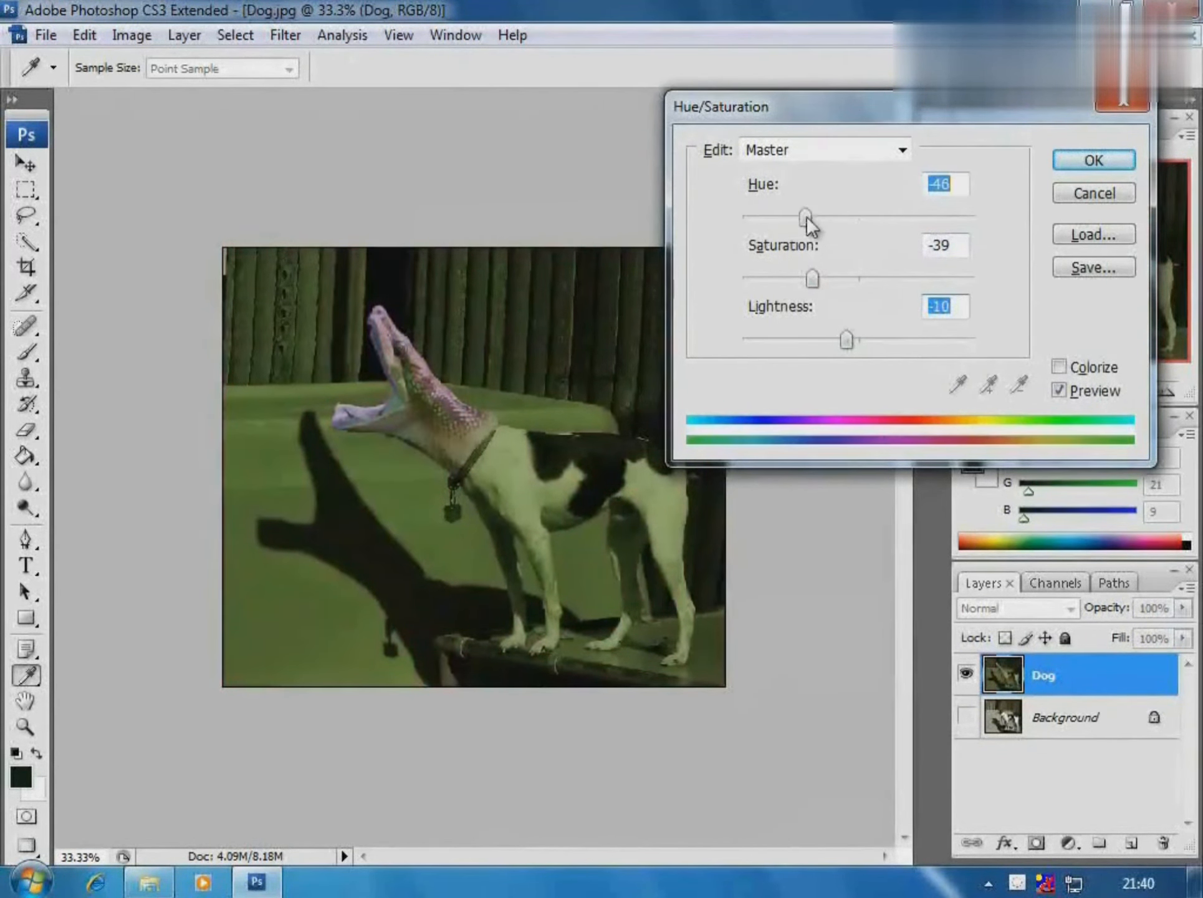
drag(812, 279, 786, 281)
drag(804, 218, 851, 226)
drag(785, 280, 827, 283)
click(1094, 160)
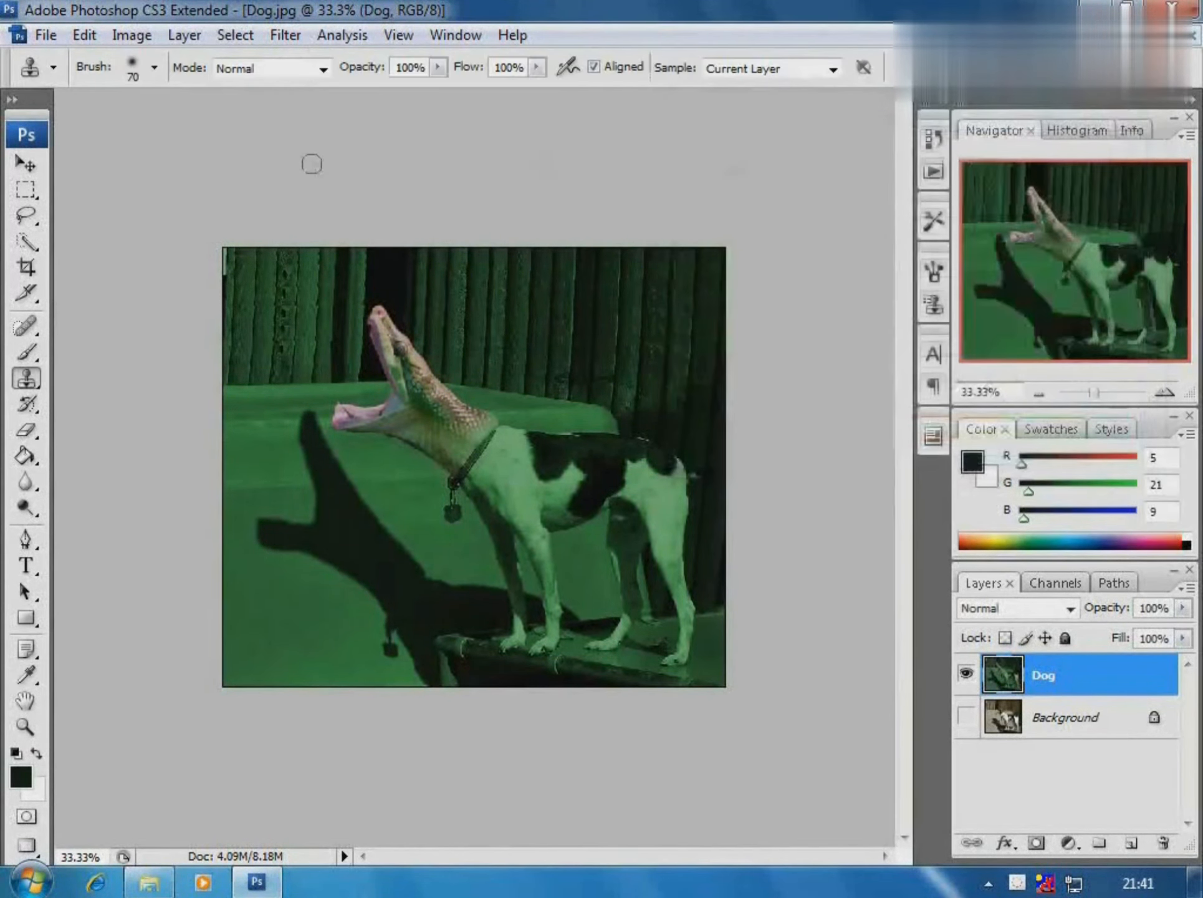
Step: Brighten the merged layer with Curves by raising one point on the RGB curve, and apply the adjustment
click(131, 35)
mouse_move(158, 94)
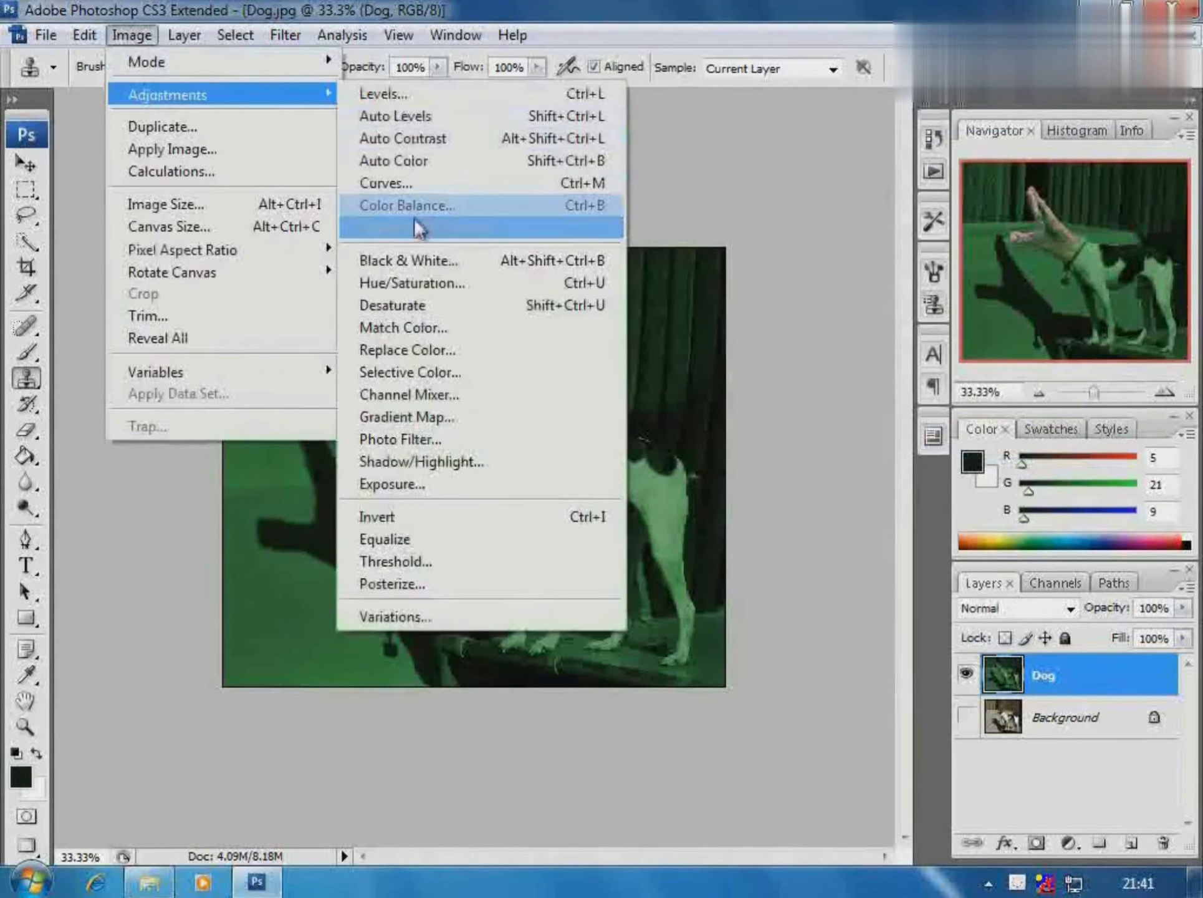
click(415, 181)
drag(857, 384, 857, 347)
key(Return)
Step: Shift the merged layer's midtones with Color Balance levels of -91, +17 and -63, and apply the adjustment
click(132, 35)
mouse_move(157, 94)
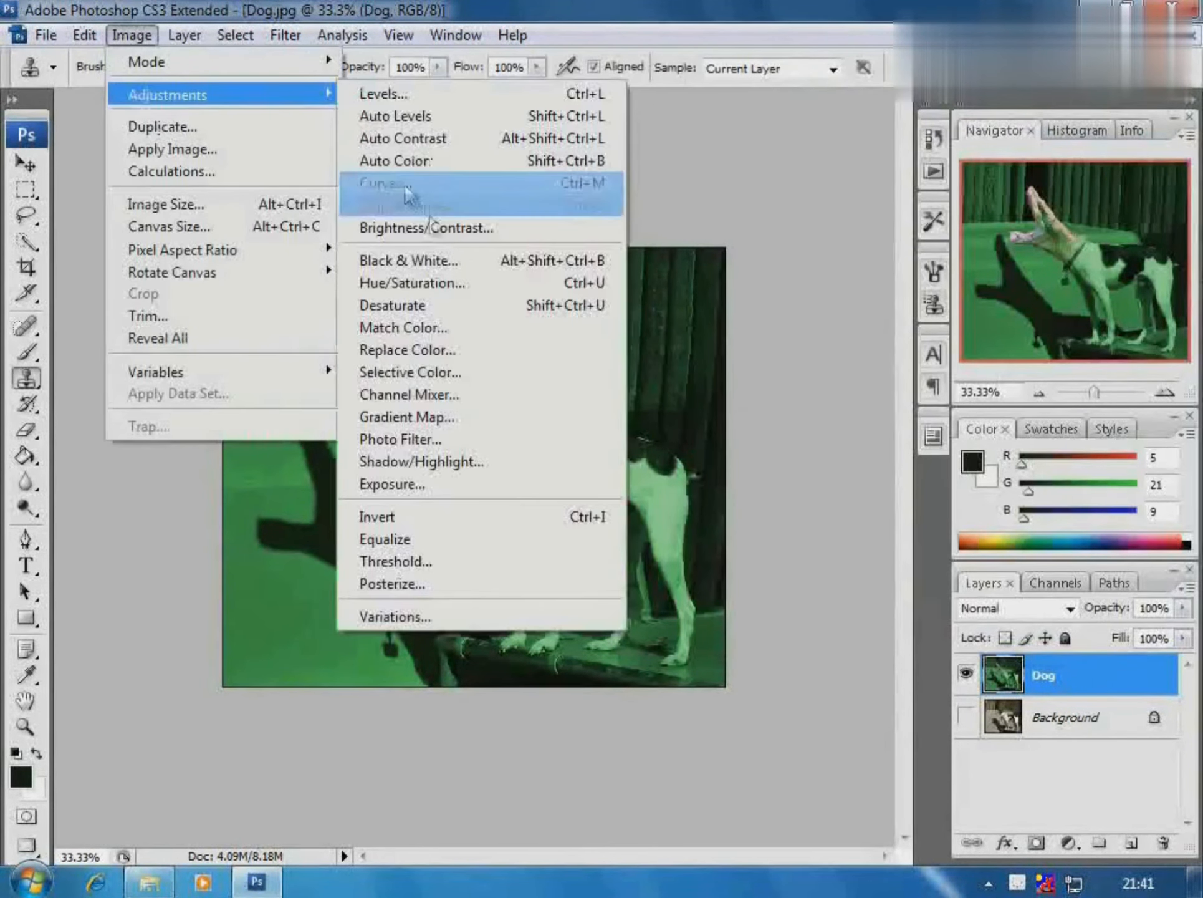
click(431, 205)
drag(815, 279, 876, 280)
drag(815, 250, 785, 249)
drag(814, 309, 867, 312)
drag(794, 311, 794, 309)
drag(784, 249, 734, 248)
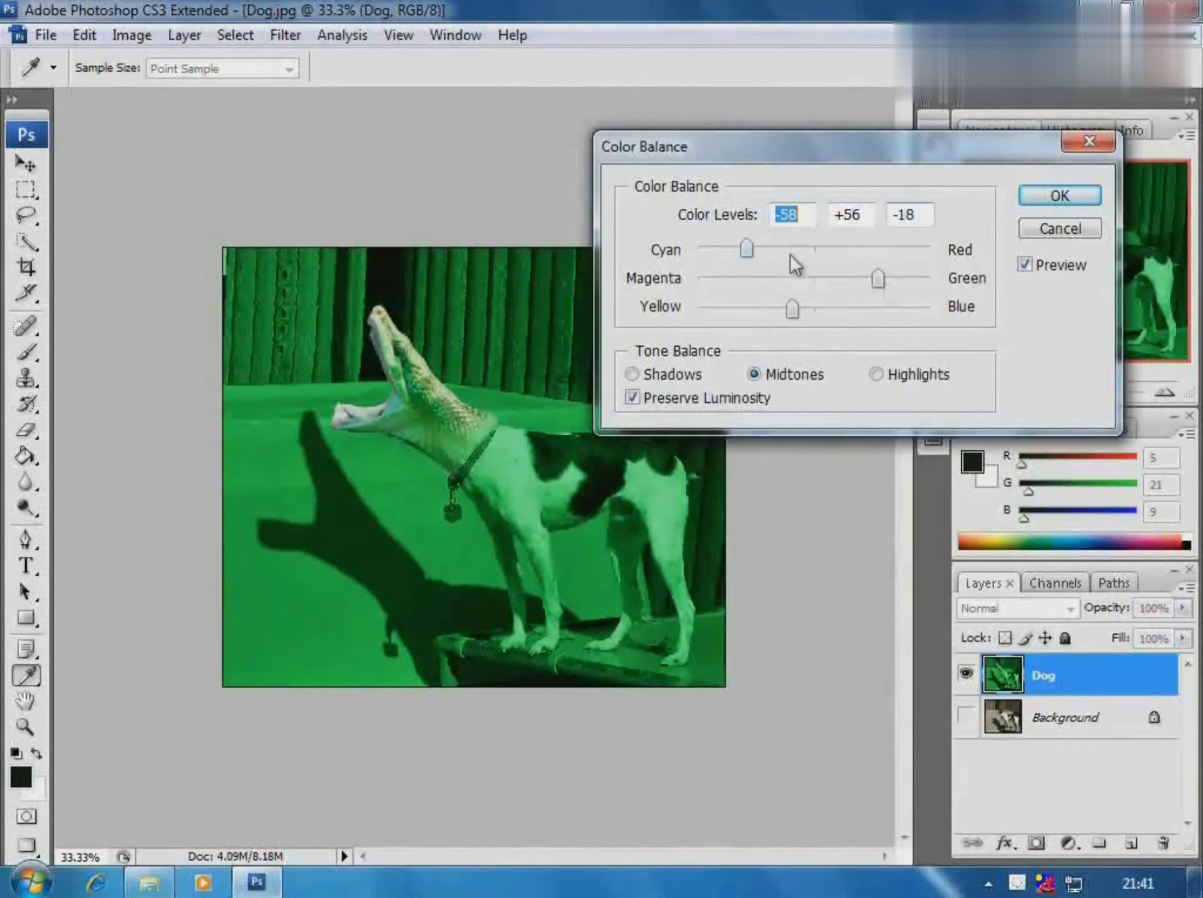
drag(891, 315, 793, 315)
drag(751, 253, 720, 252)
drag(847, 278, 741, 309)
mouse_move(717, 250)
mouse_down()
mouse_move(731, 255)
mouse_move(708, 250)
mouse_up()
drag(754, 278, 838, 288)
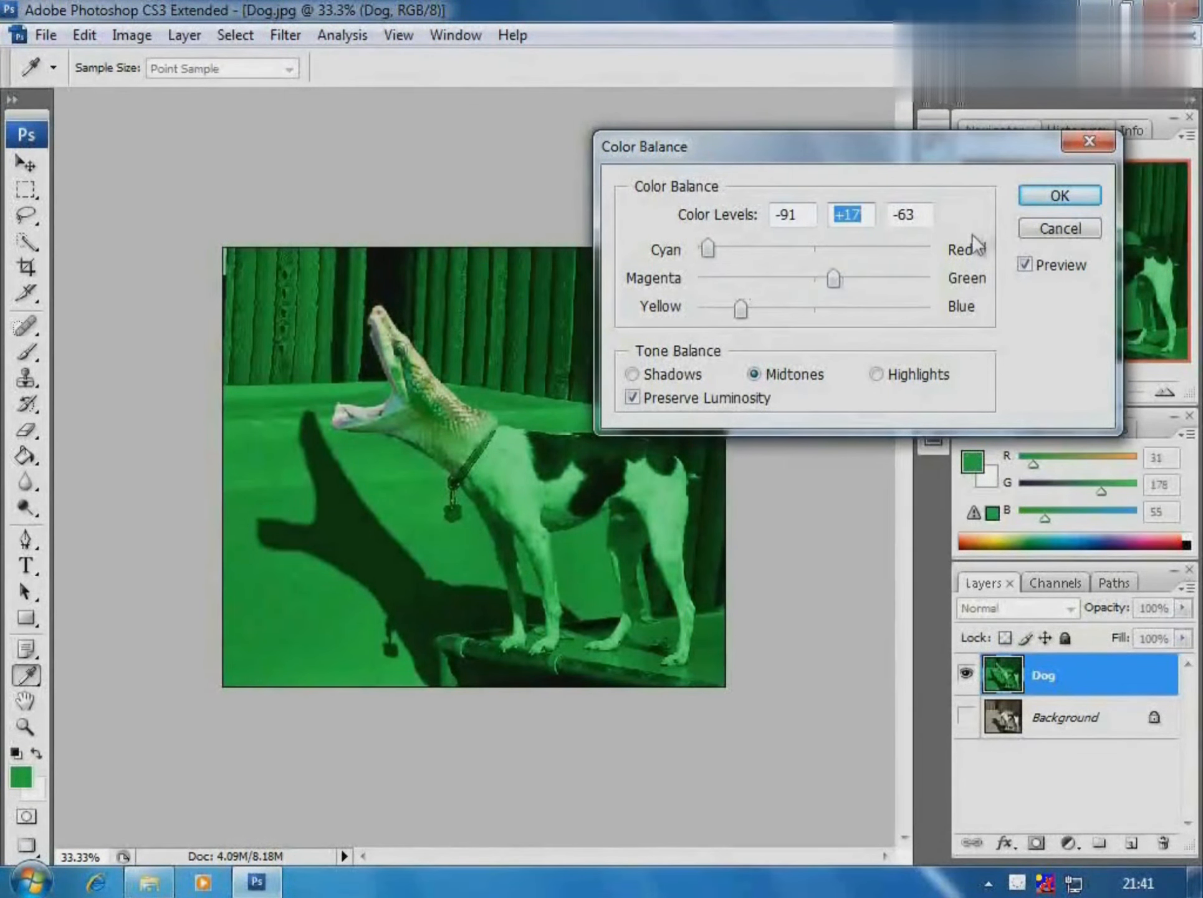
click(1060, 196)
Step: Turn the merged layer teal with Hue/Saturation, using hue +40, saturation -30 and slightly reduced lightness
click(131, 35)
mouse_move(148, 95)
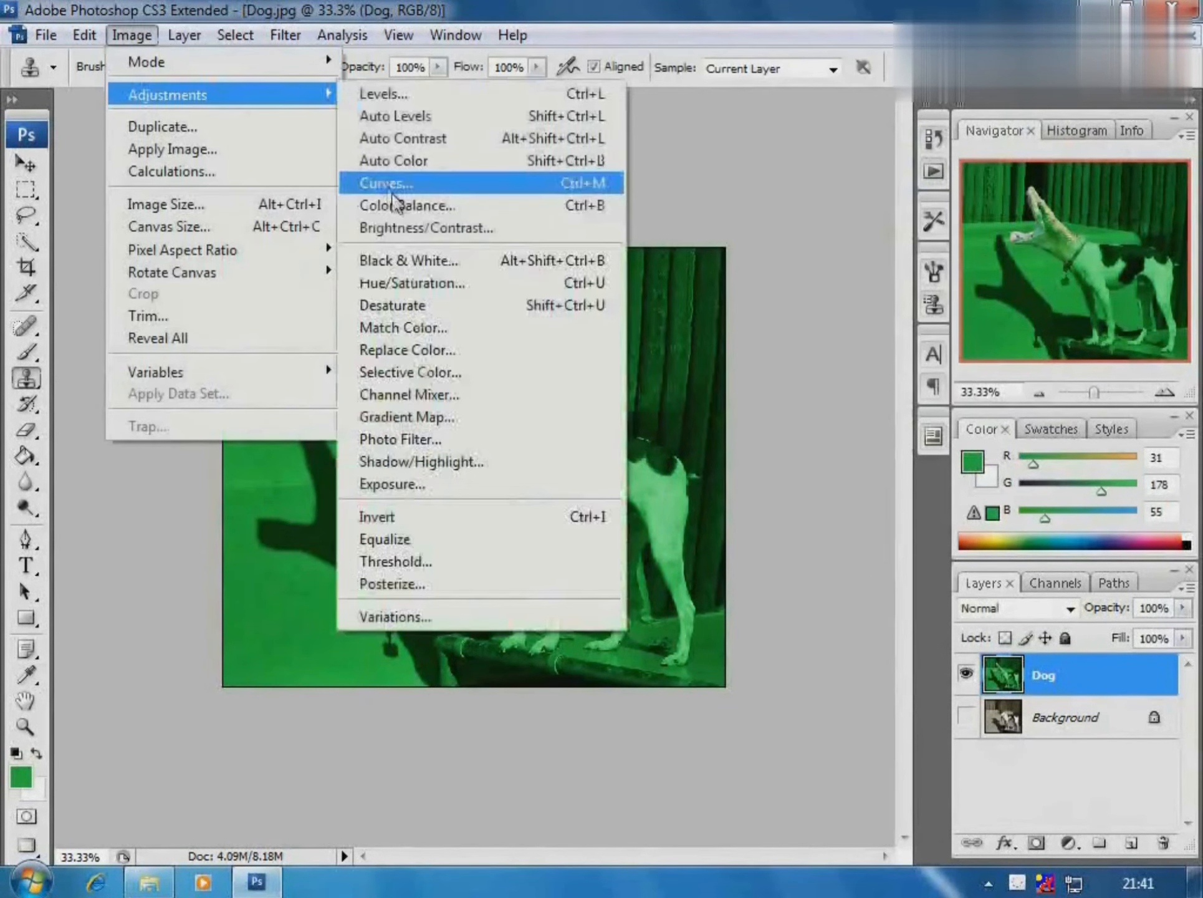
click(411, 279)
drag(860, 284, 823, 282)
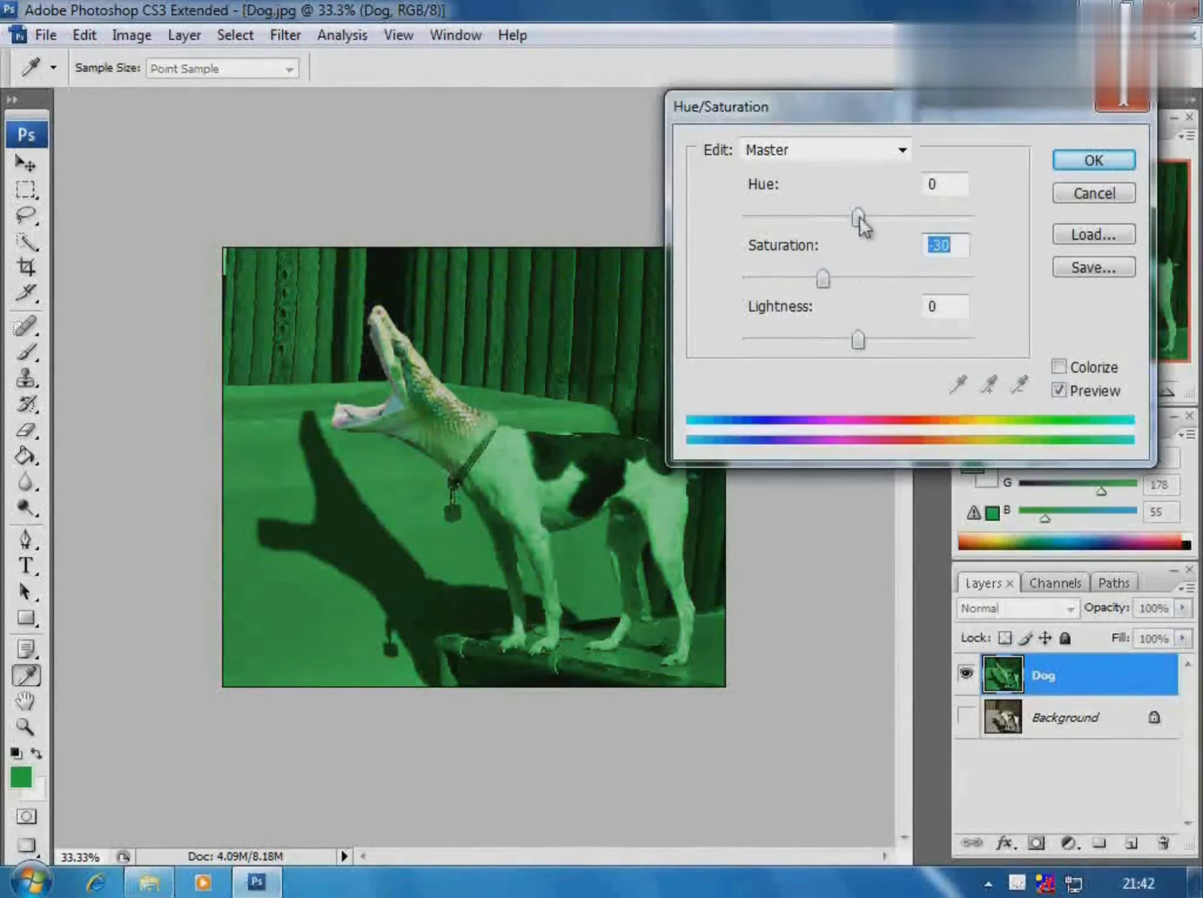
drag(858, 218, 906, 220)
mouse_move(859, 340)
mouse_down()
mouse_move(904, 349)
mouse_move(849, 343)
mouse_up()
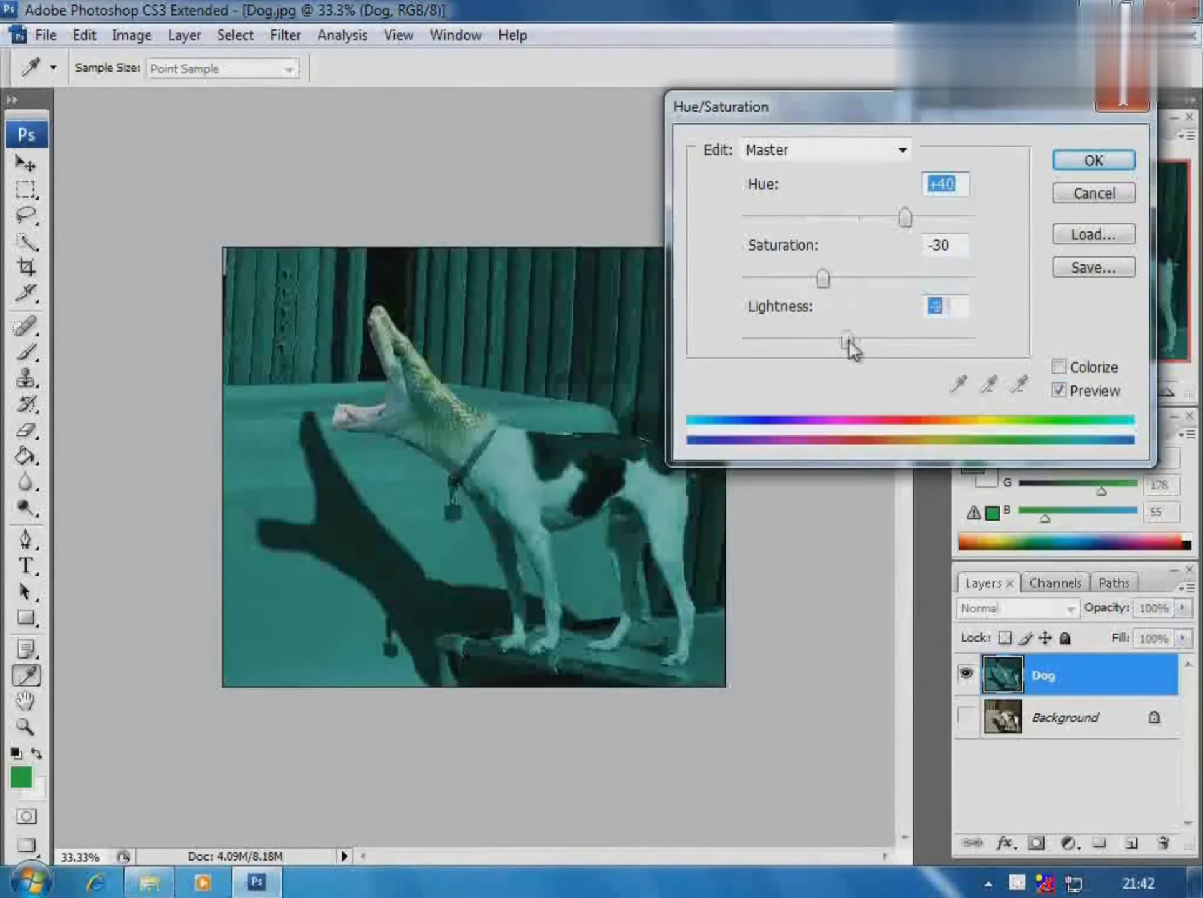
click(1088, 162)
Step: Boost the merged layer's contrast with Curves, setting an RGB point at input 88, output 92 and raising a brighter point, and apply
alt+click(402, 453)
drag(403, 454, 770, 674)
click(132, 35)
mouse_move(187, 94)
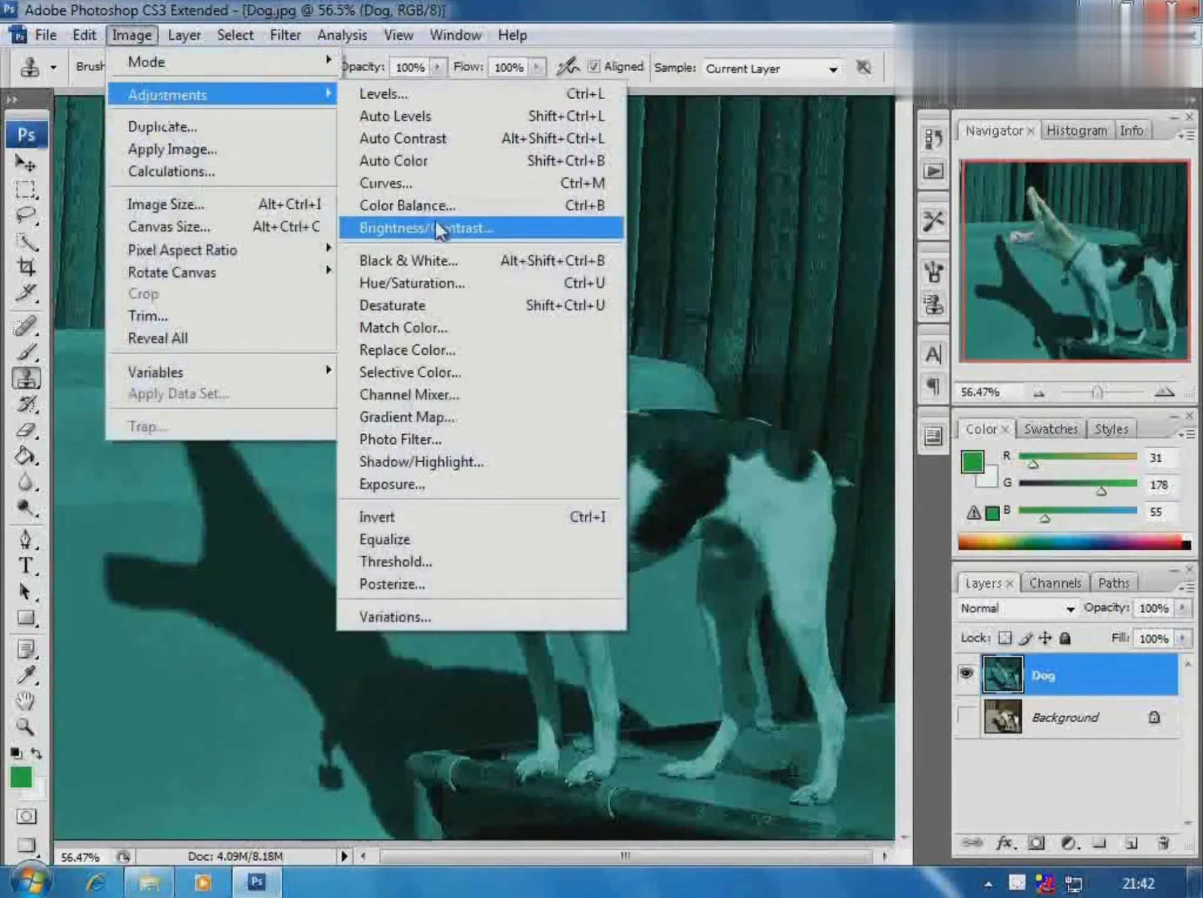
click(439, 183)
drag(879, 363, 841, 370)
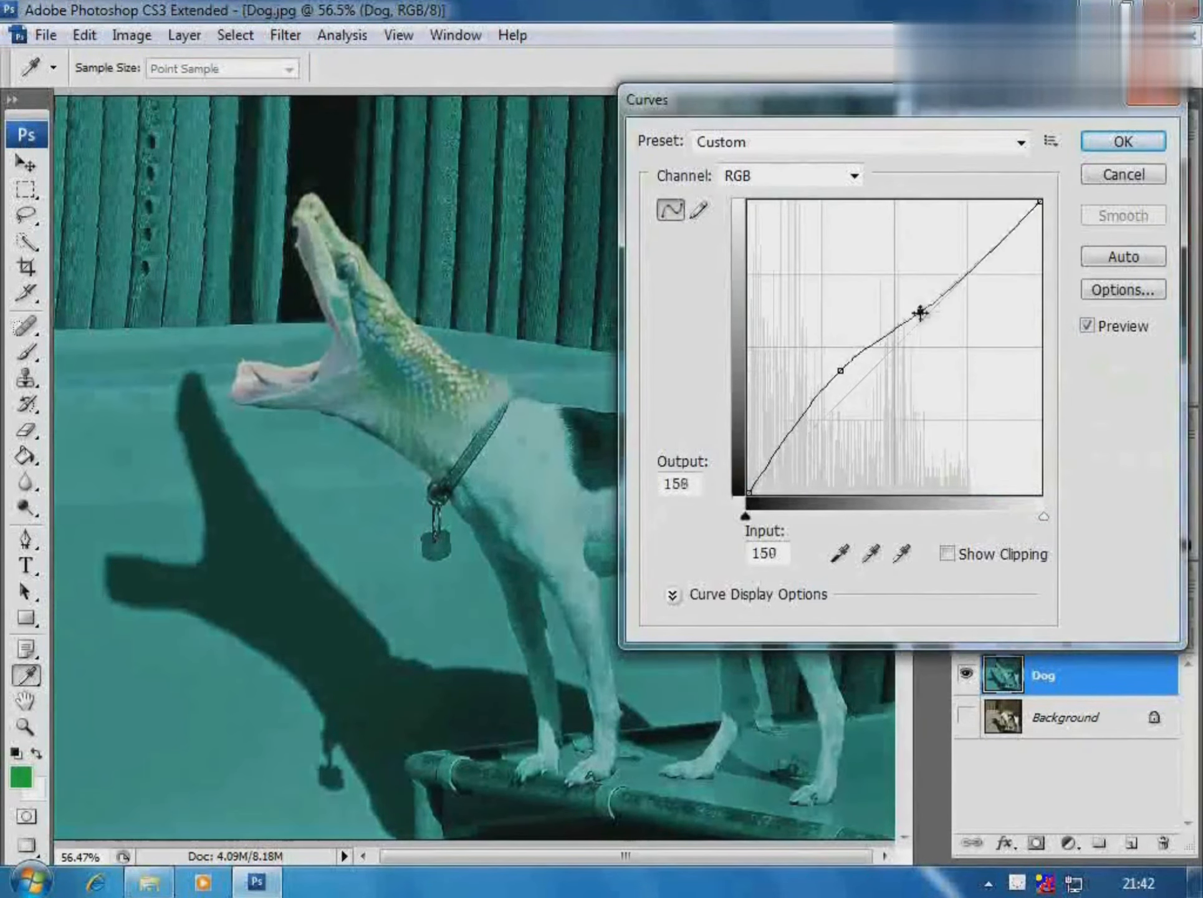
drag(920, 311, 916, 283)
drag(840, 370, 849, 387)
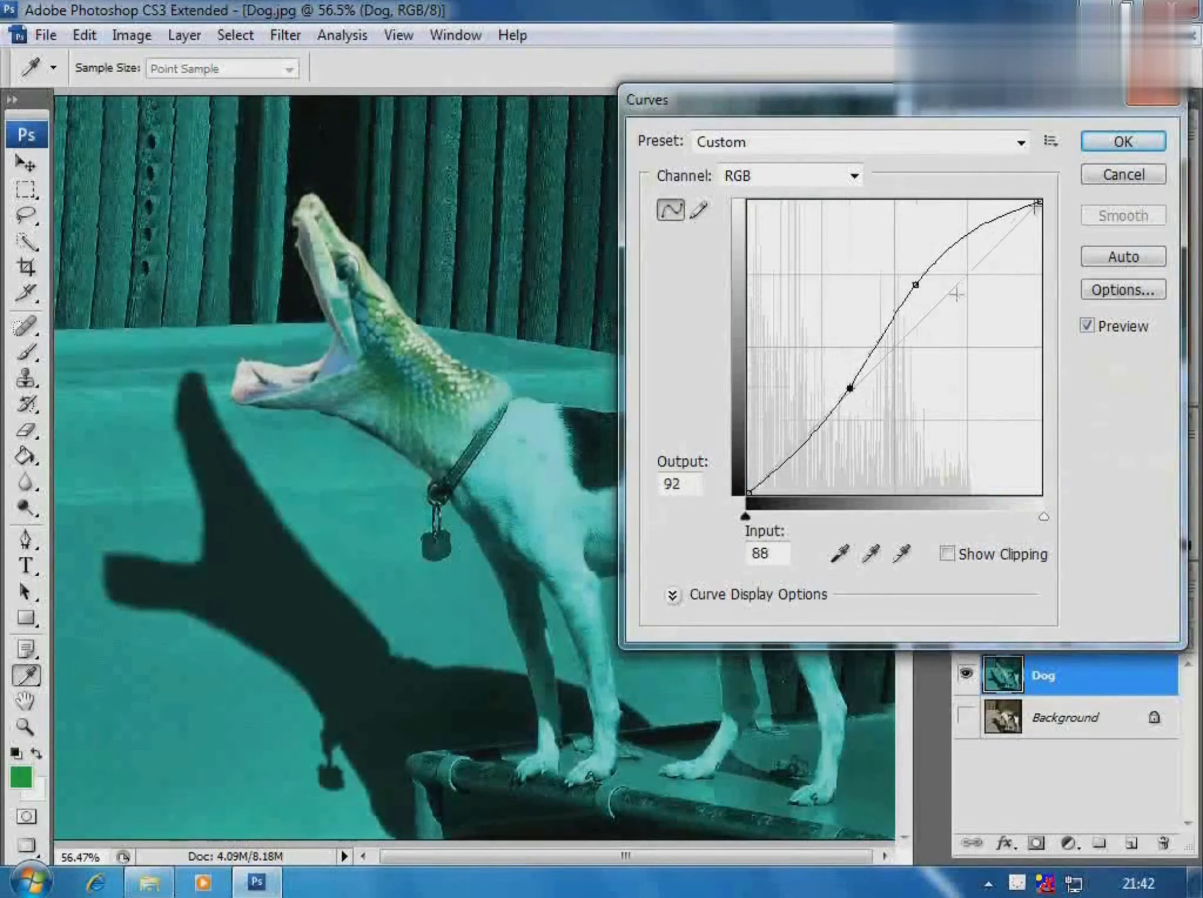
click(1101, 145)
key(s)
alt+click(585, 493)
alt+click(539, 501)
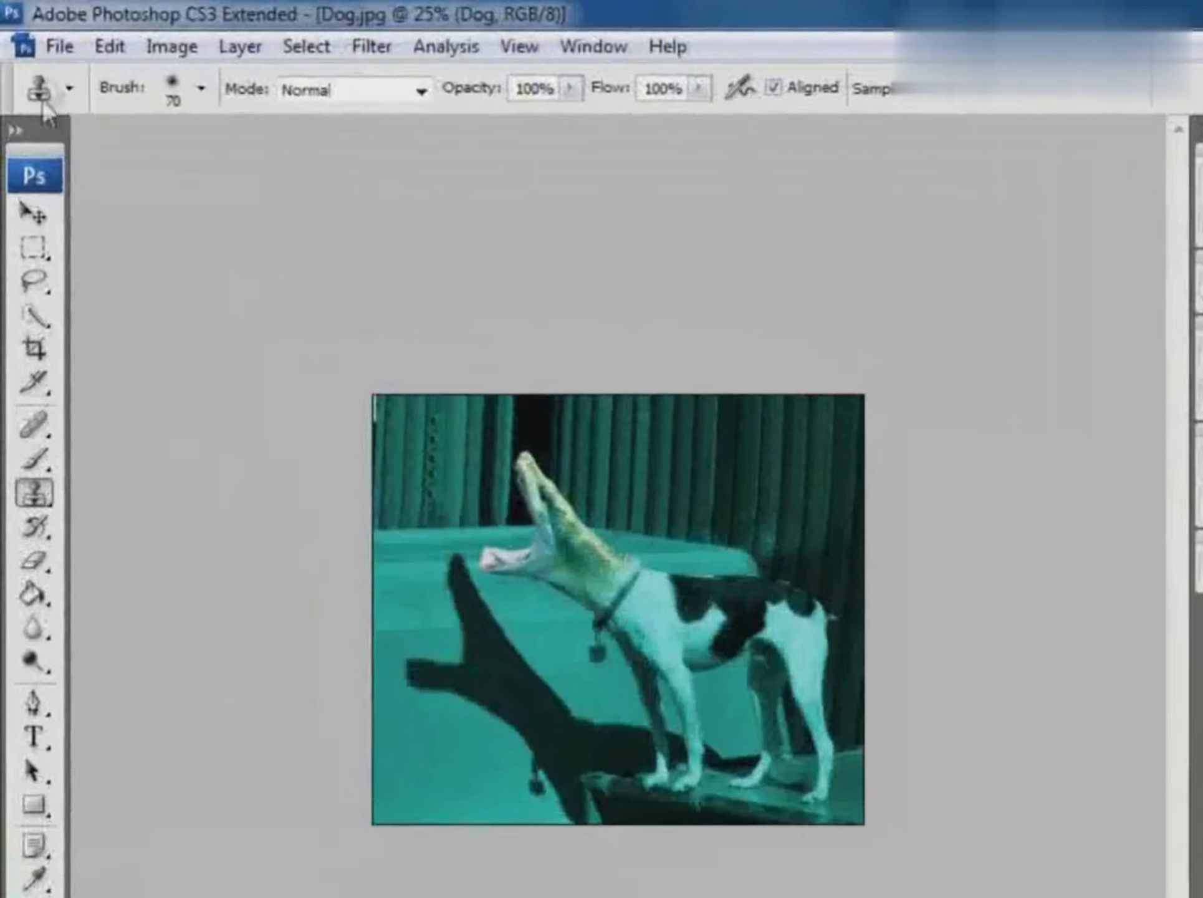
Step: Save the document in Photoshop format as Photoshop Manipulation.psd in the Photoshop Manipulation folder, keeping its layers
click(45, 35)
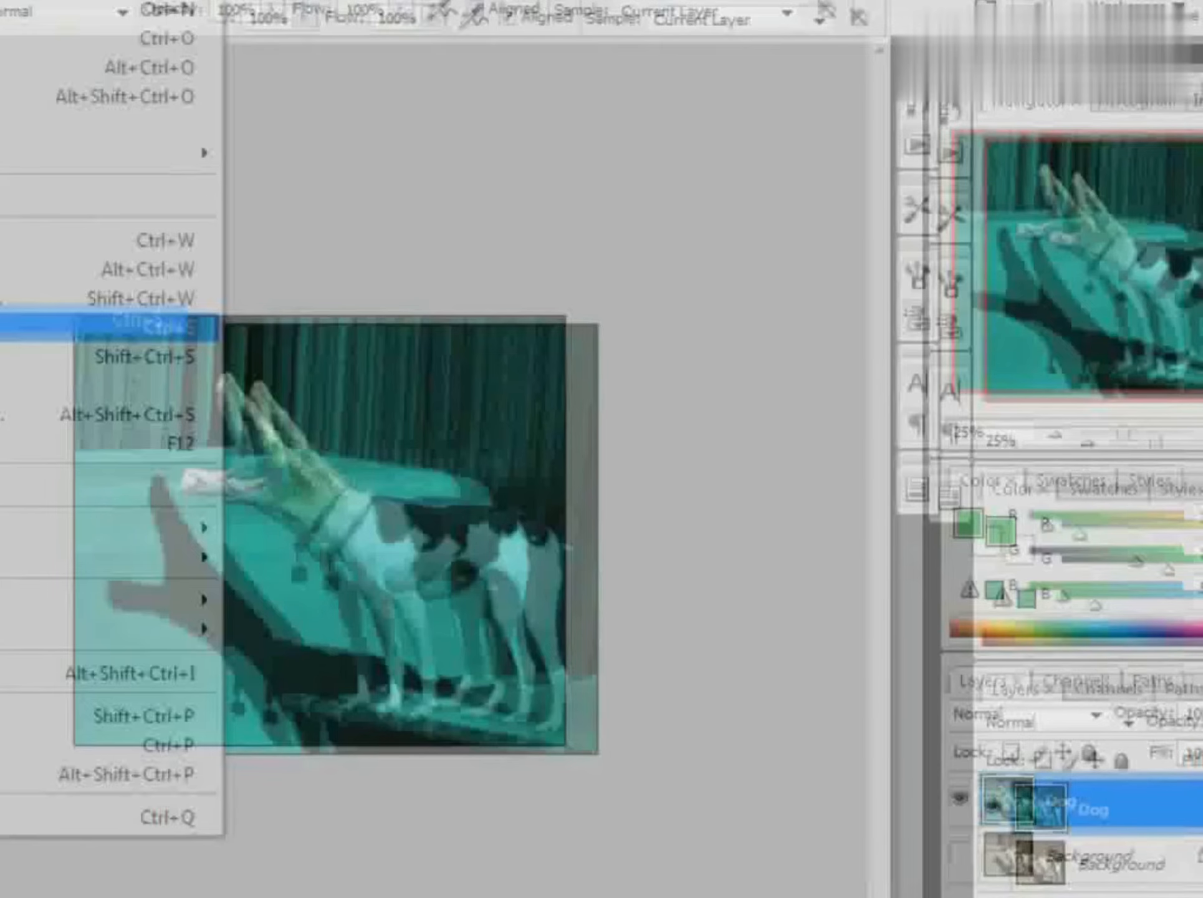
click(38, 328)
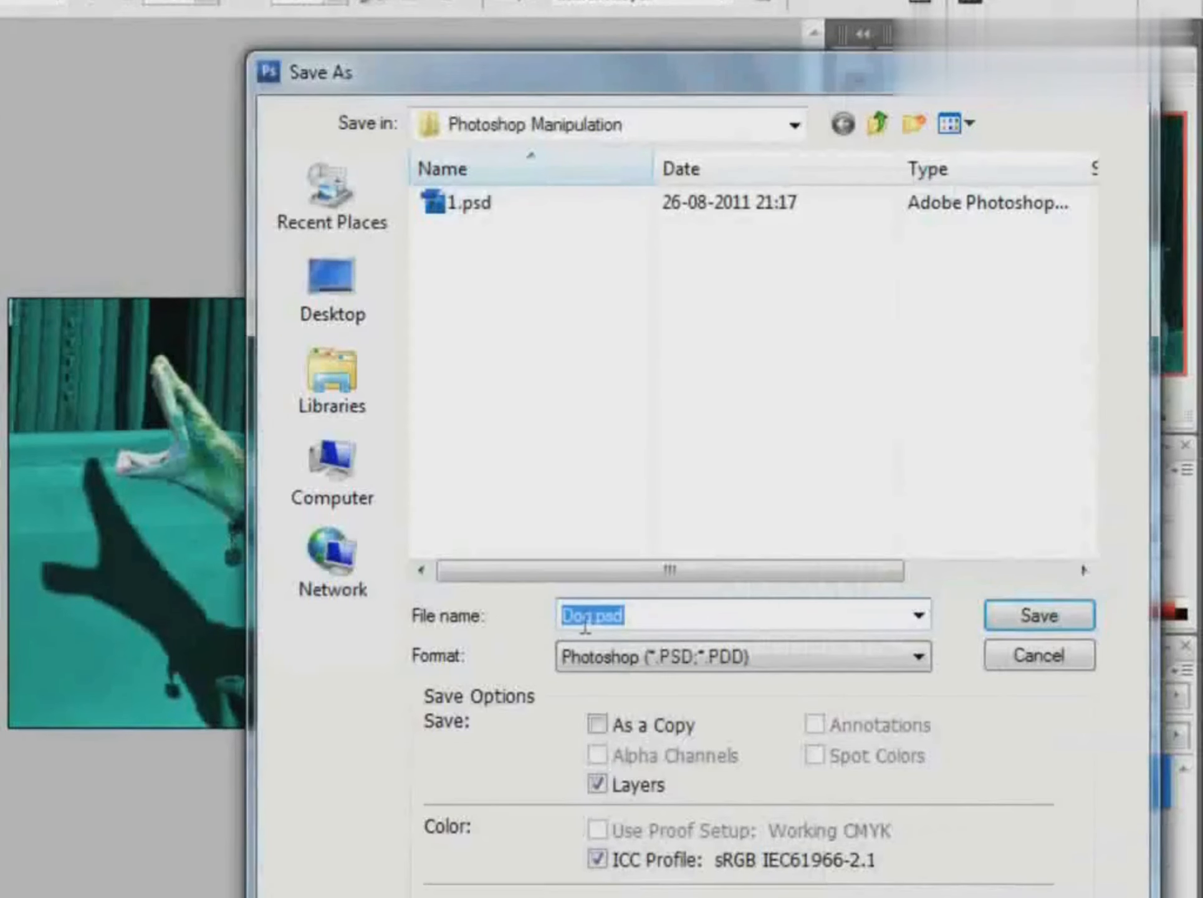
click(593, 614)
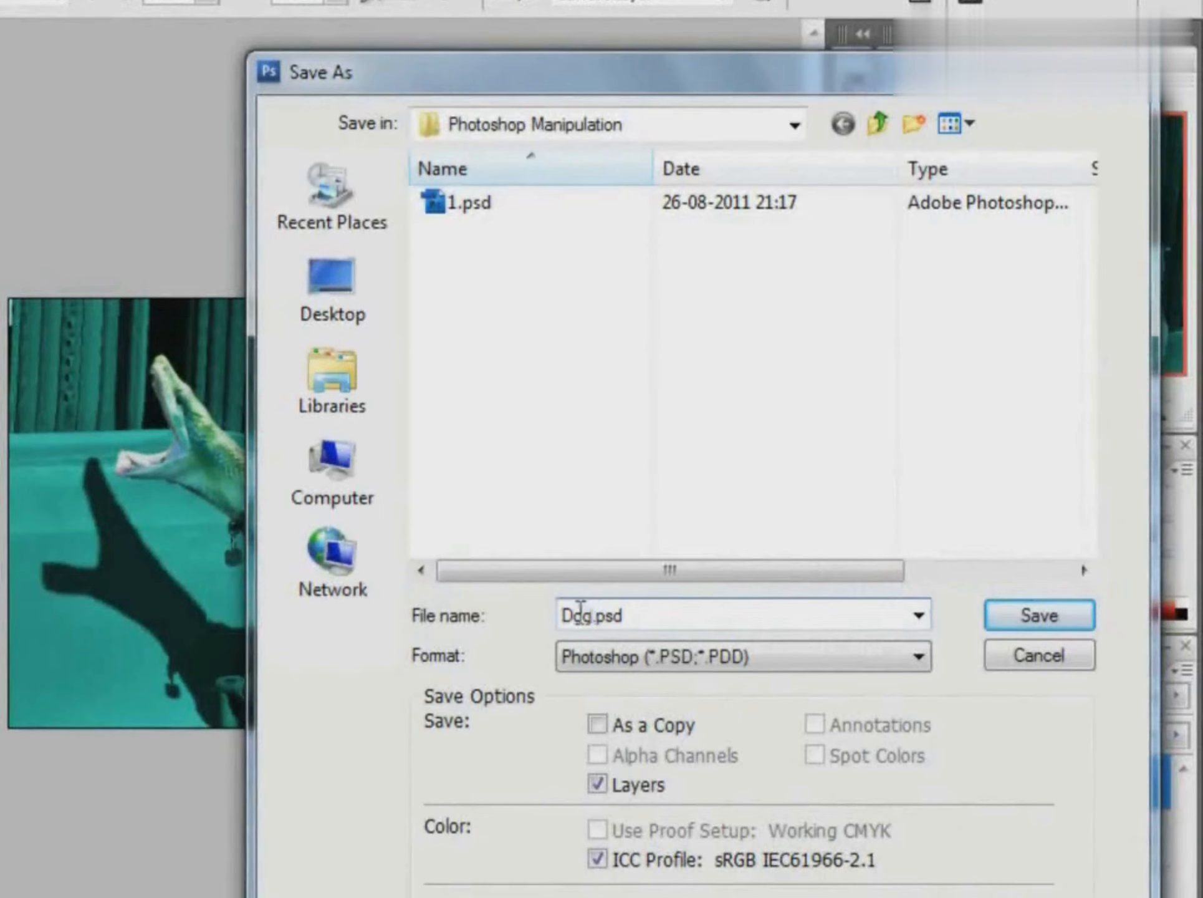
double_click(581, 614)
text(Photoshop Man)
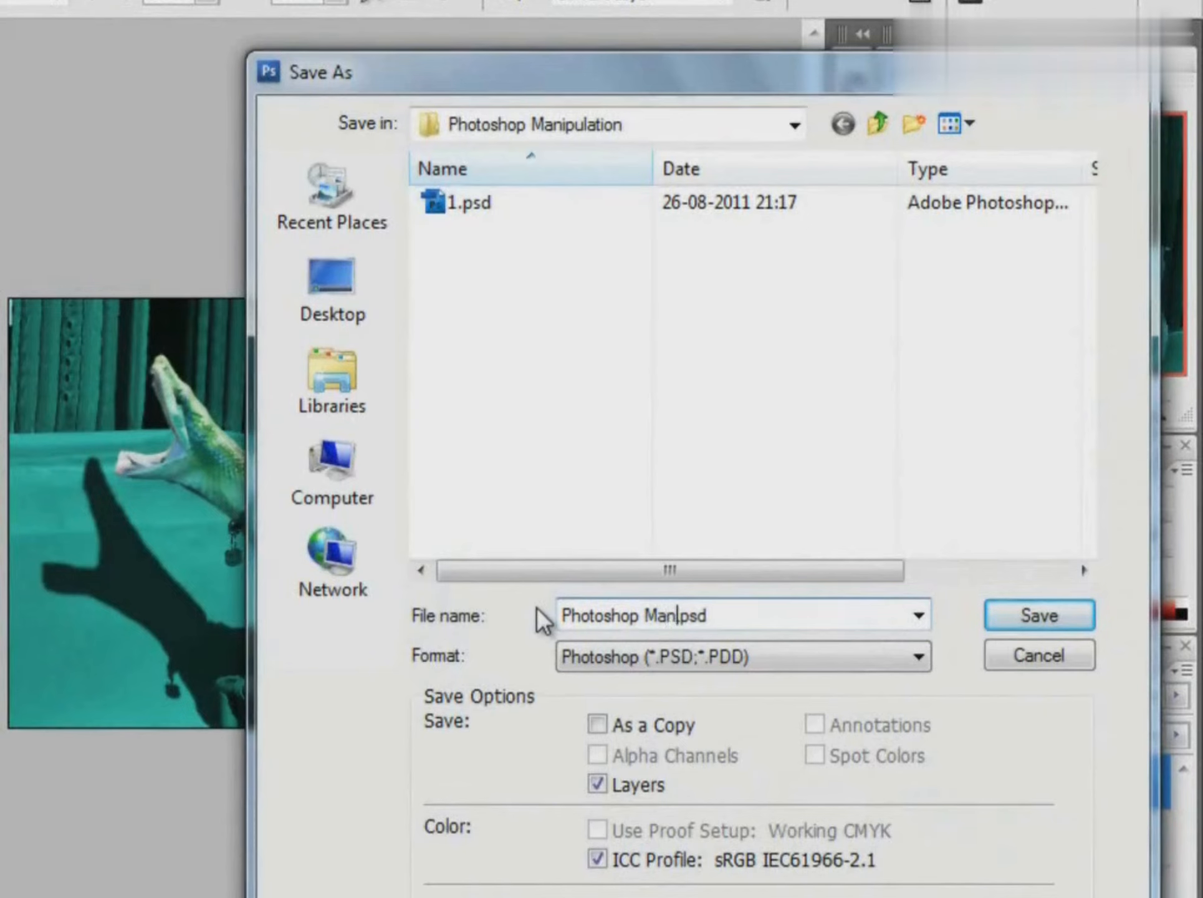
text(ipulation)
click(1040, 614)
click(1024, 269)
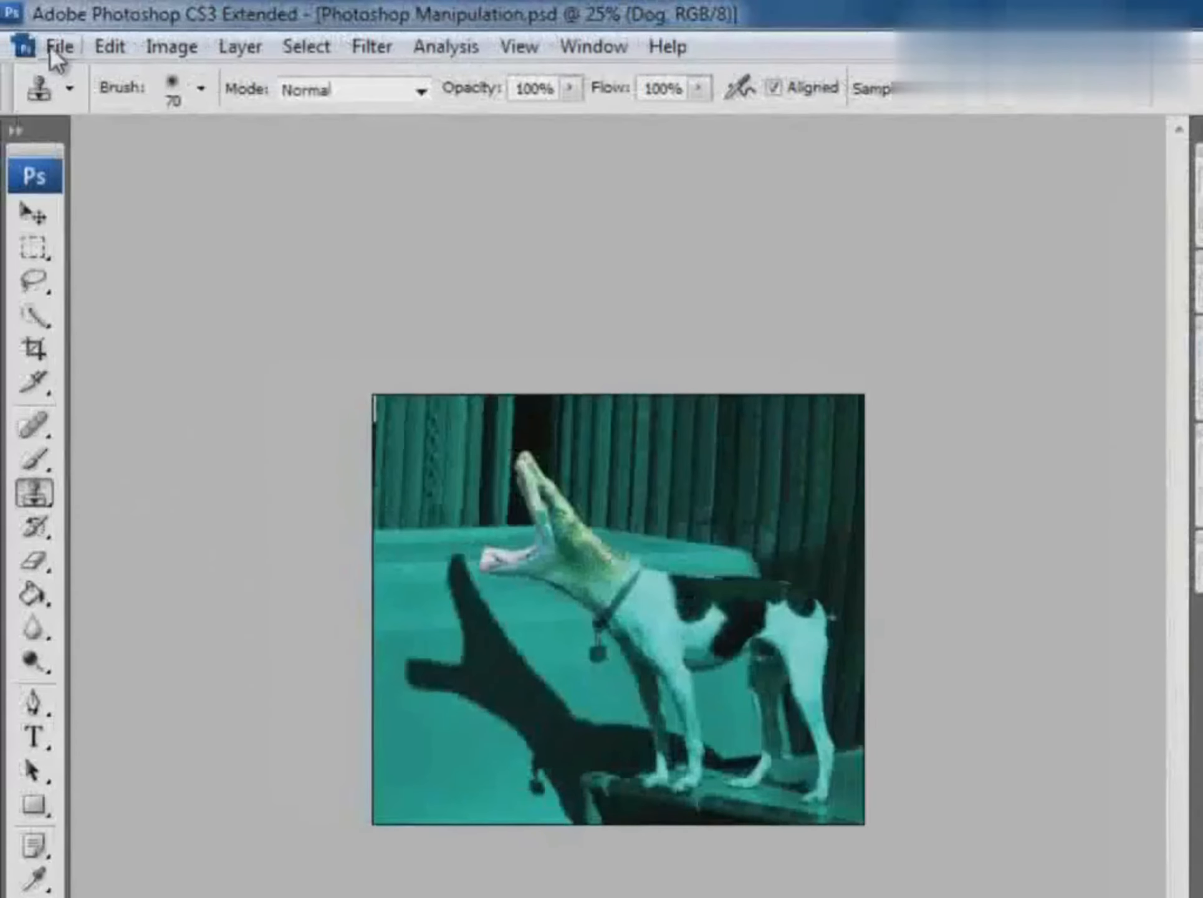
Step: Save a JPEG copy as Photoshop Manipulation copy.jpg with quality 12 (Maximum) and the Baseline ("Standard") format option
click(57, 47)
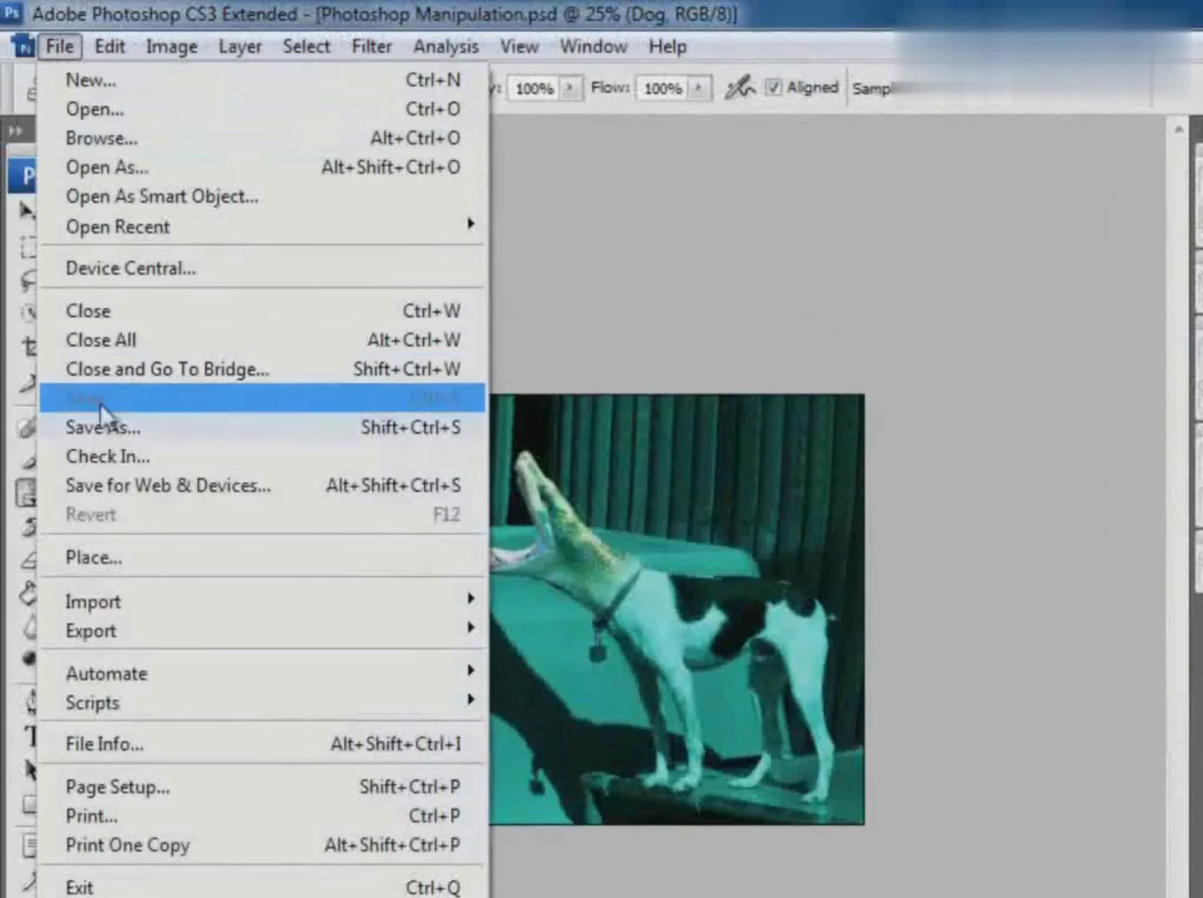
click(119, 426)
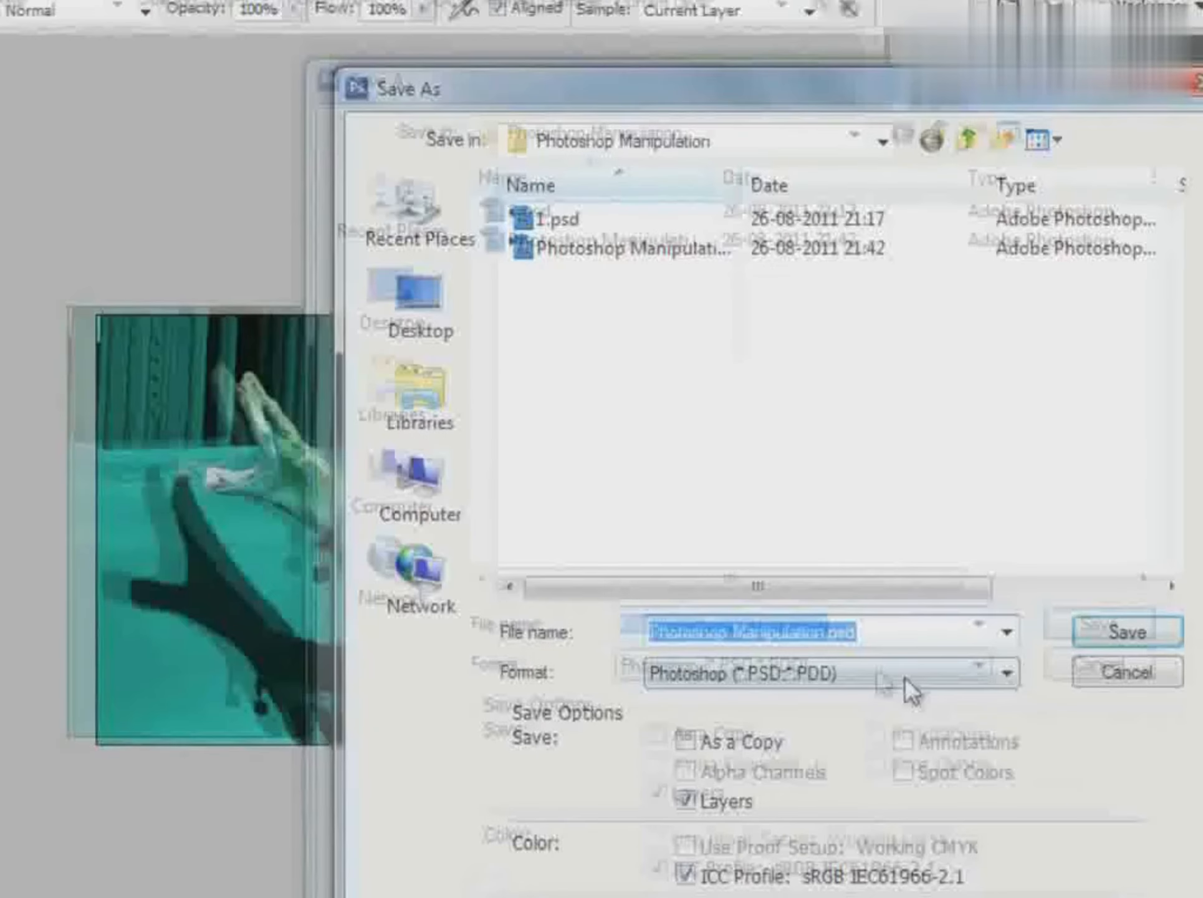
click(1150, 746)
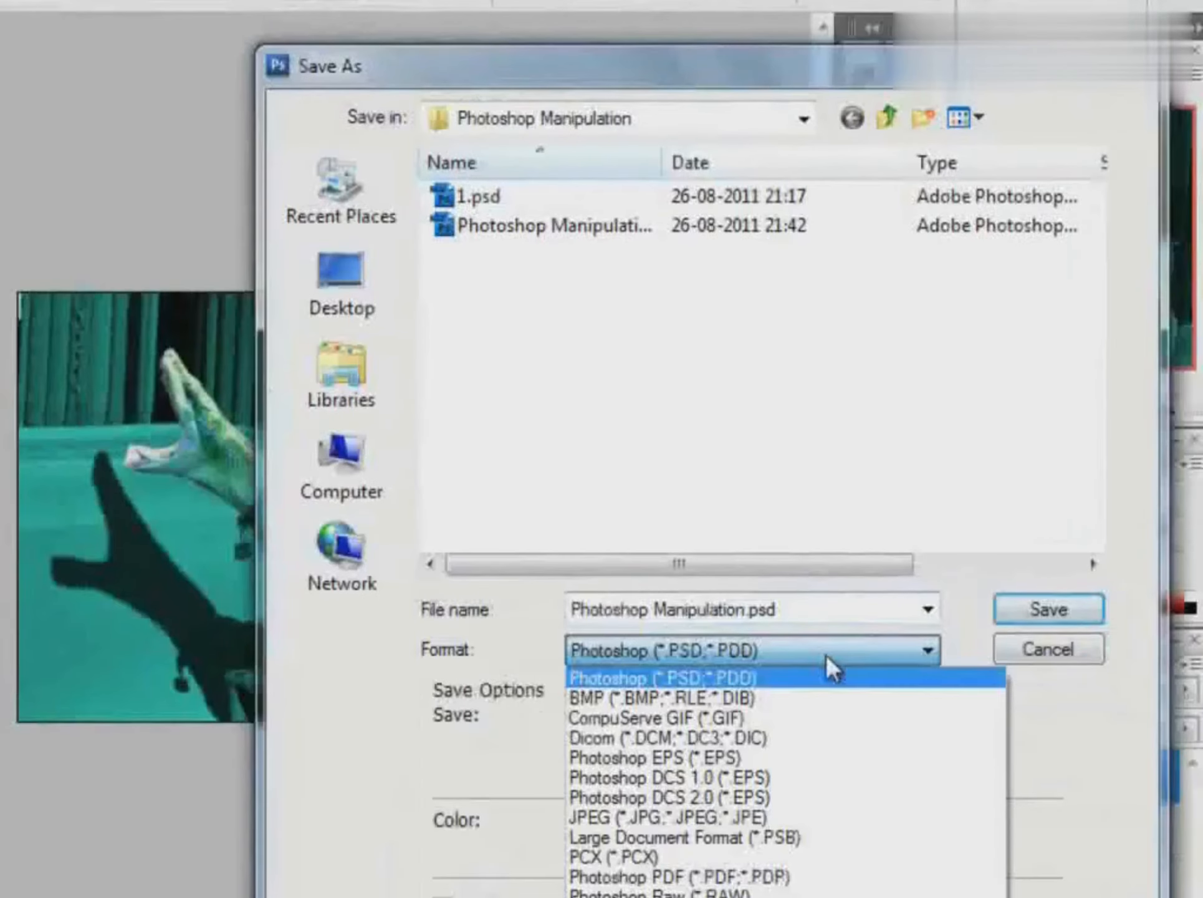
click(799, 819)
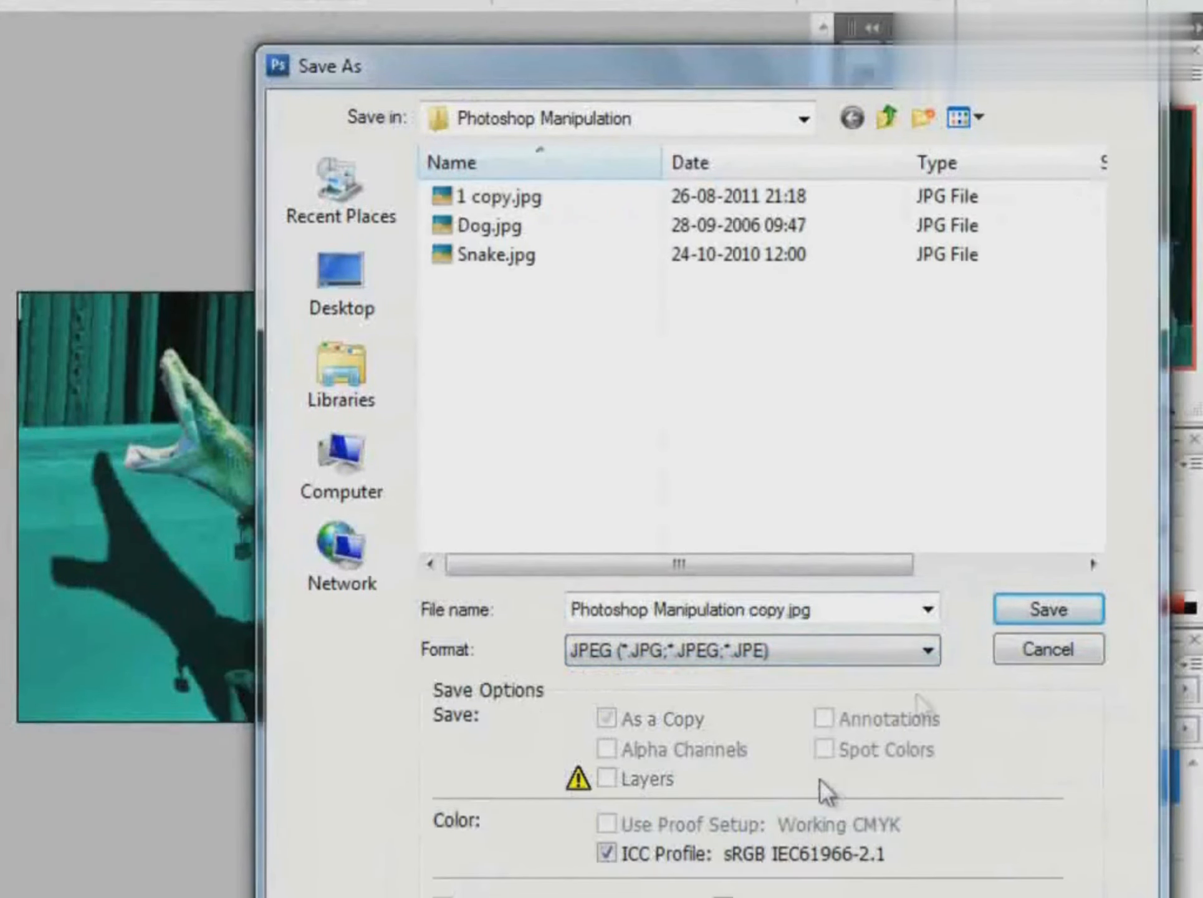
click(1013, 611)
click(881, 183)
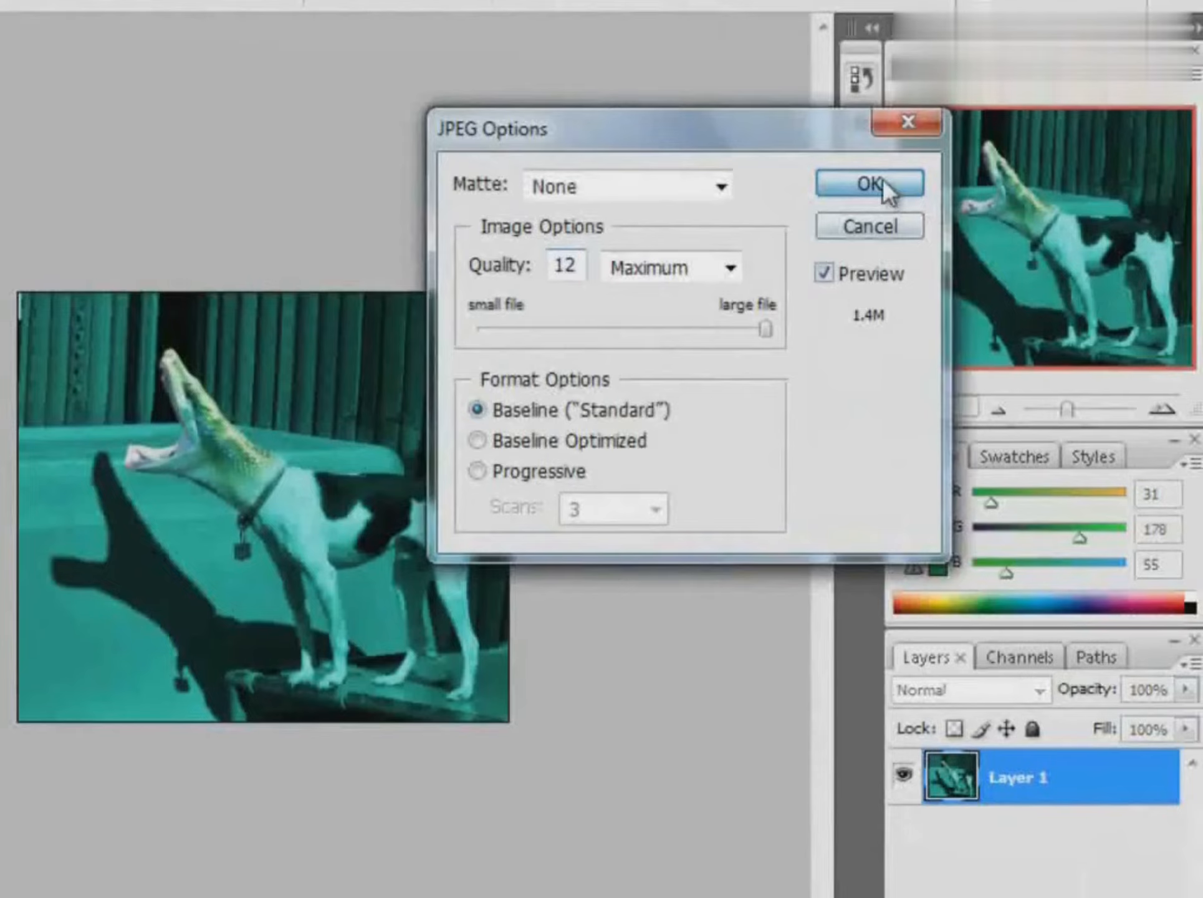